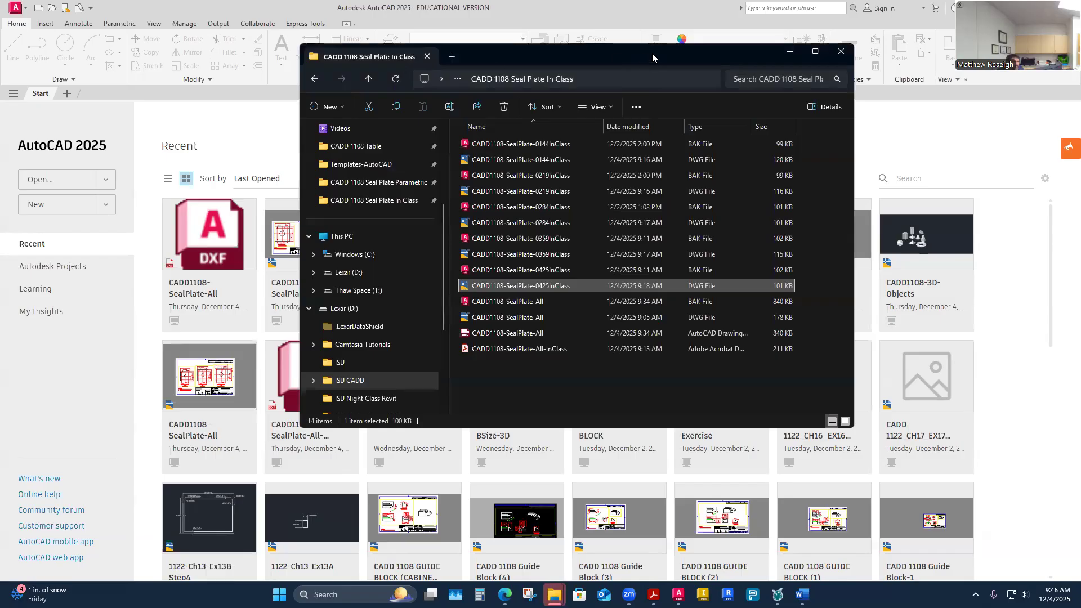
- Switch to the course website in the browser and open the CADD 1108 3D Objects assignment from the Week 14 module
drag(638, 54, 1080, 54)
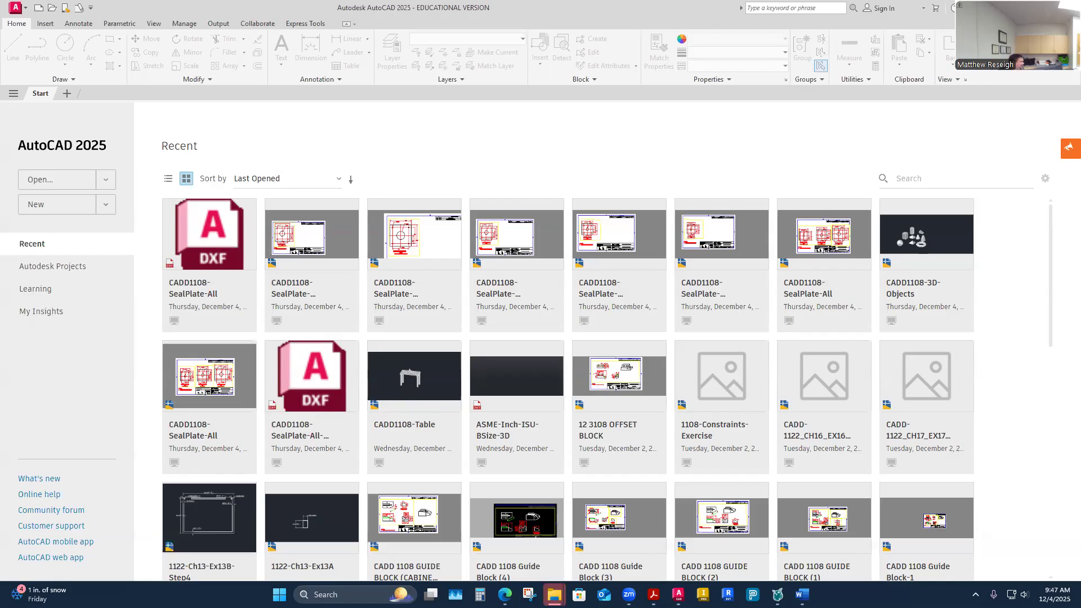
mouse_move(553, 594)
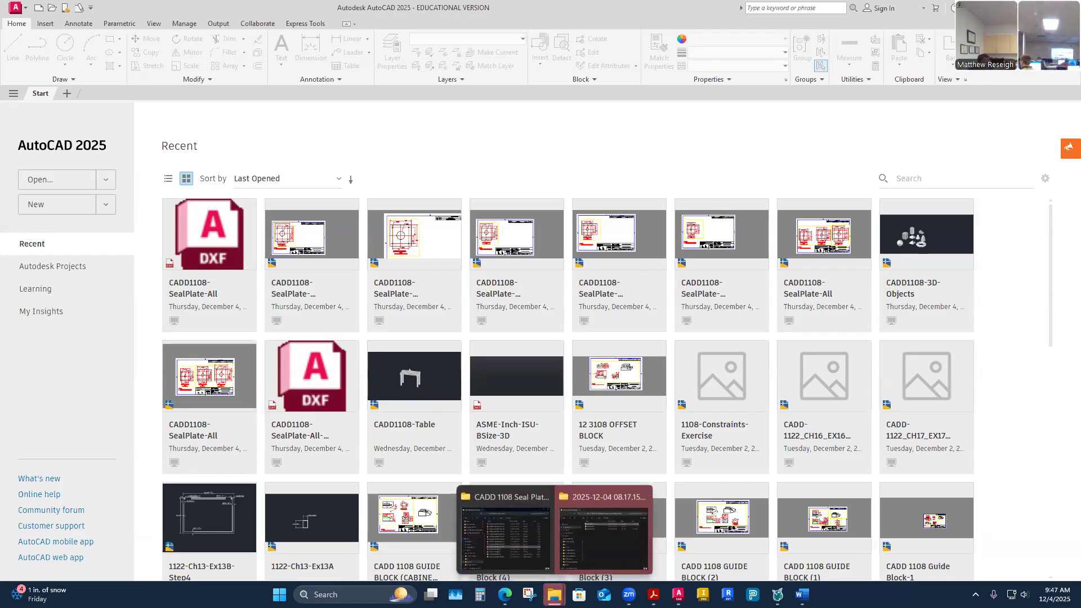
mouse_move(505, 595)
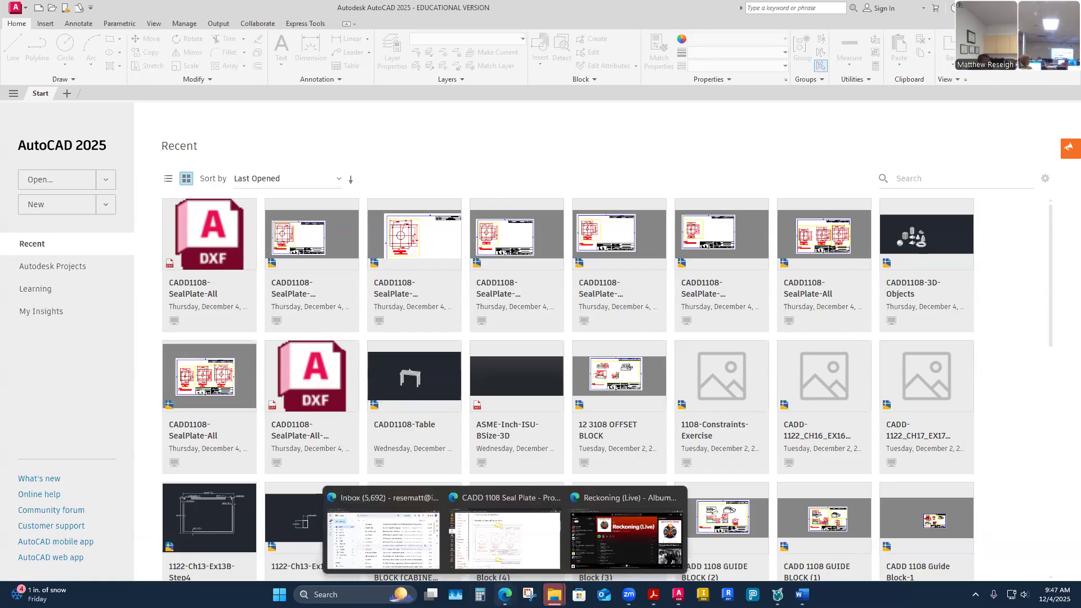
click(530, 547)
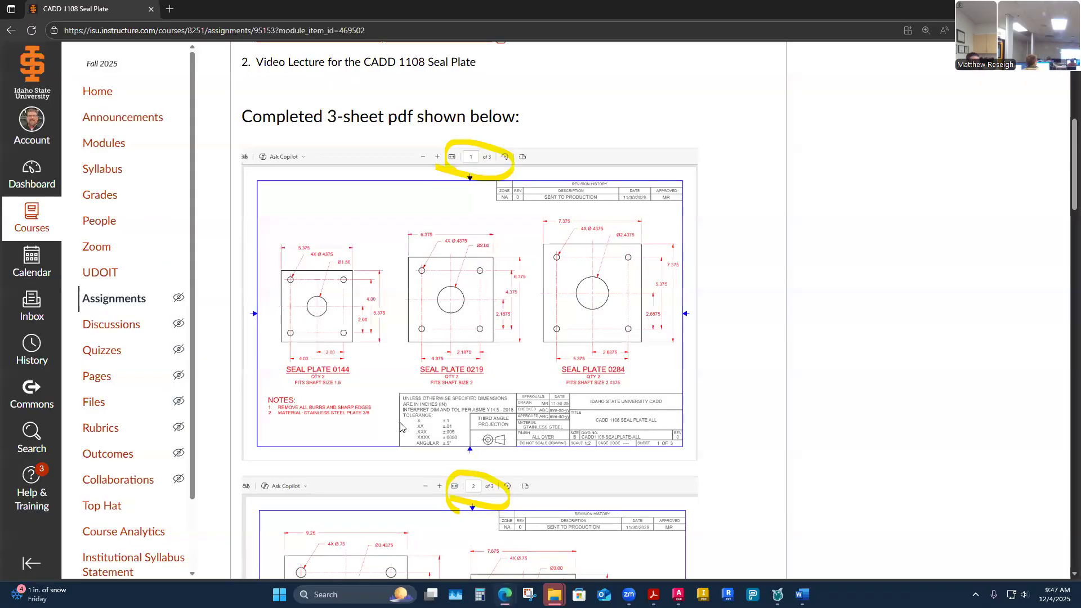
click(107, 144)
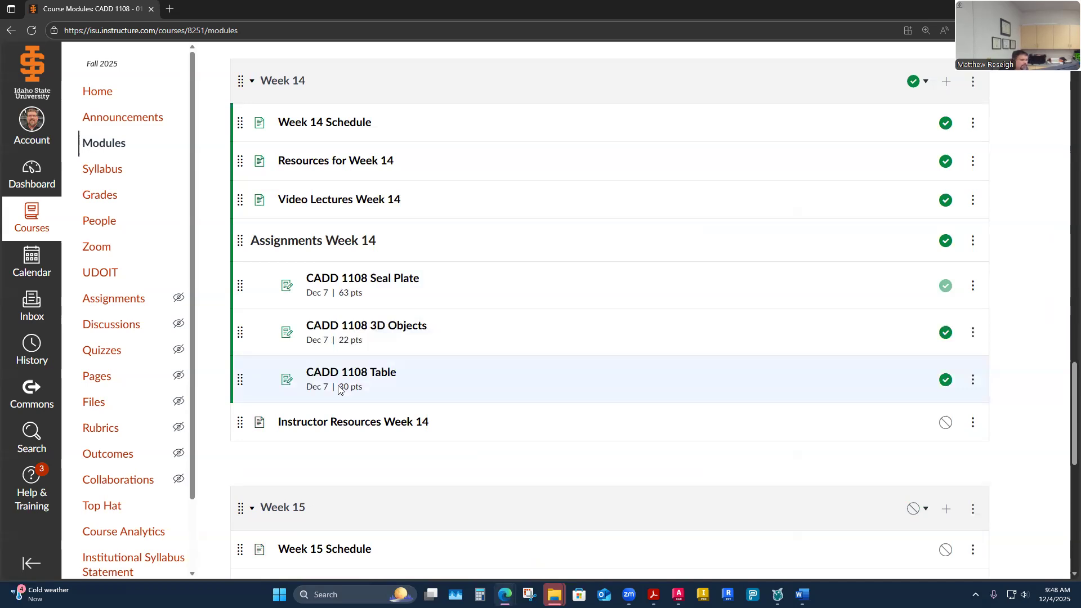
click(395, 330)
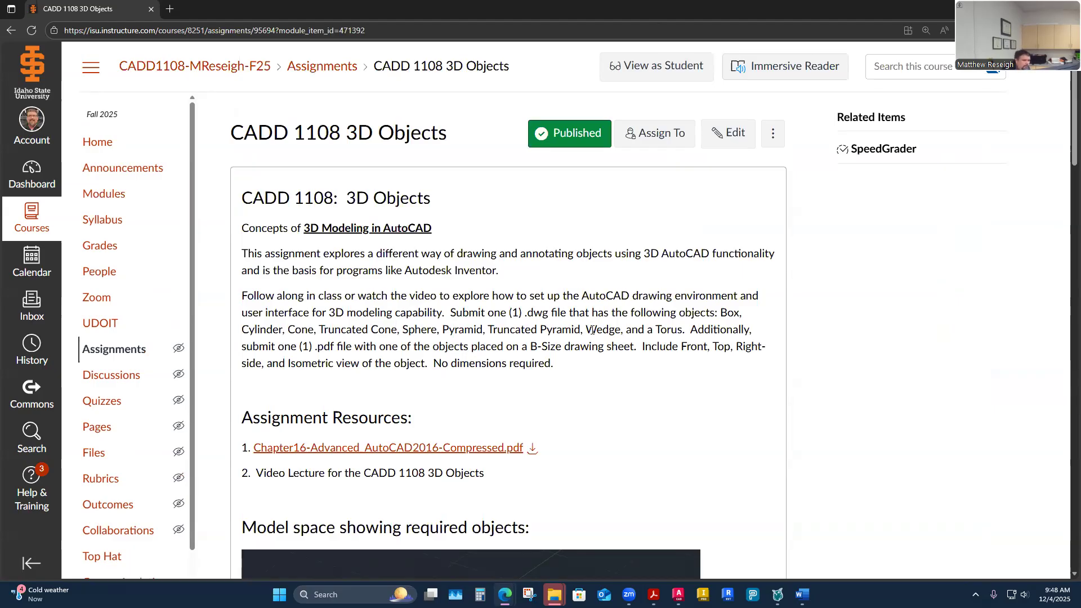
- Review the 3D Objects assignment's submission requirements, the model space picture of required objects and the sample PDF drawing
scroll(530, 325, down, 3)
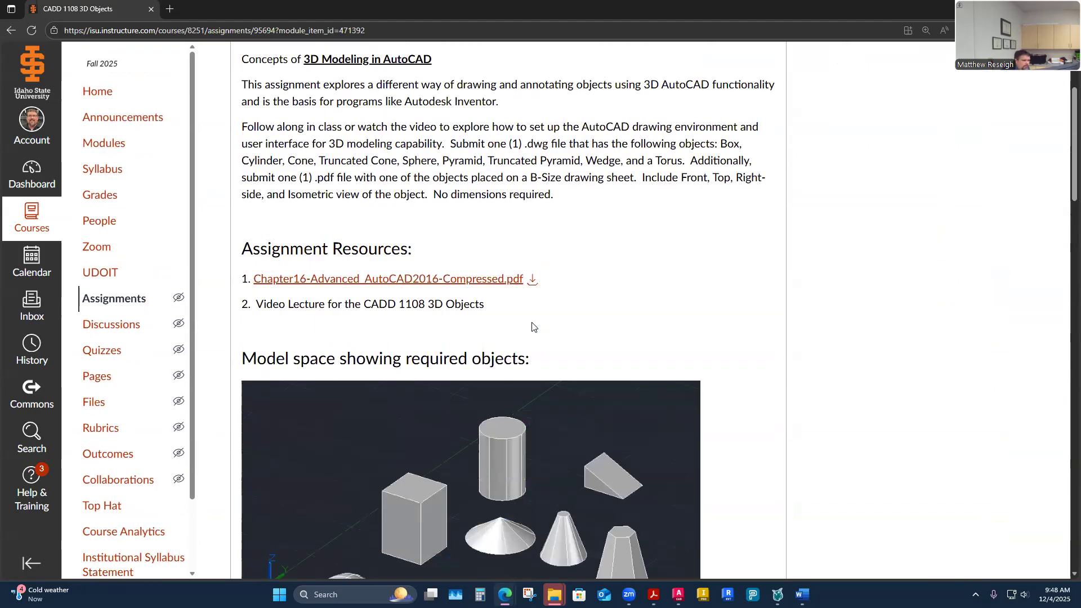
scroll(528, 466, down, 3)
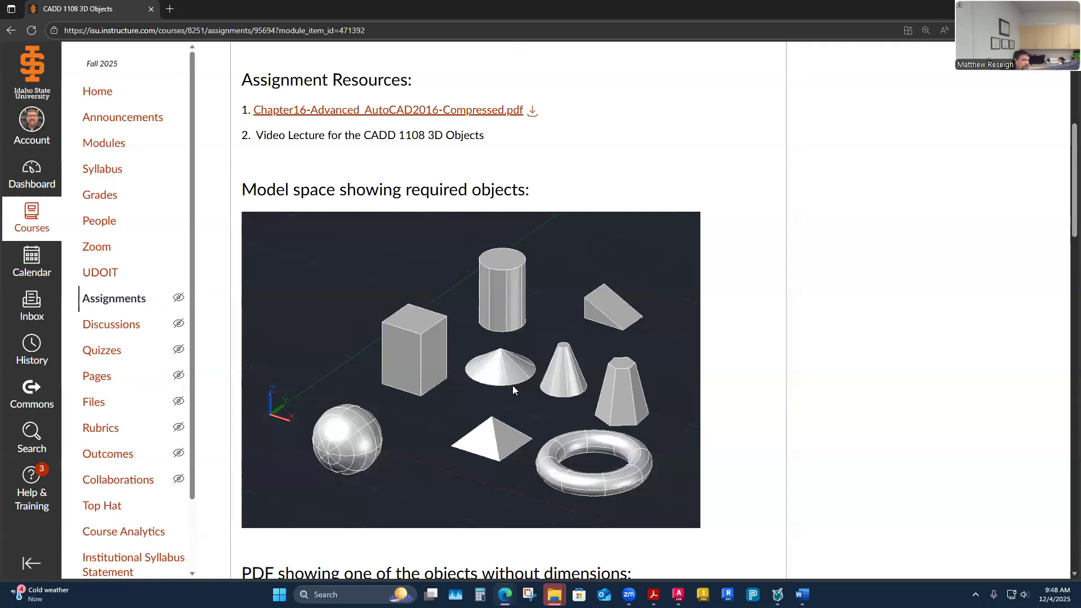
scroll(755, 366, up, 4)
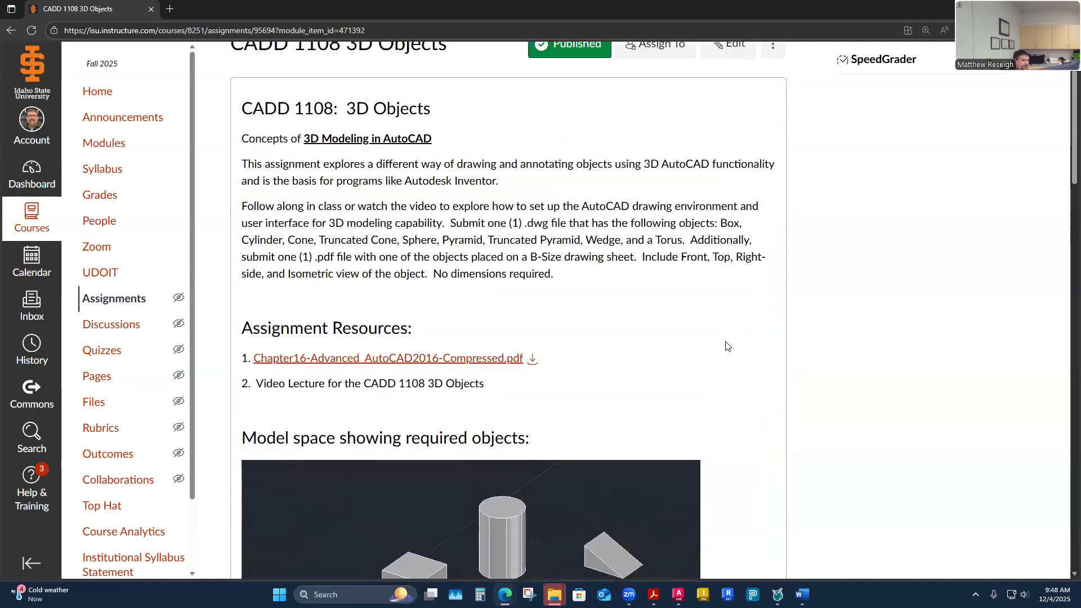
scroll(726, 344, up, 2)
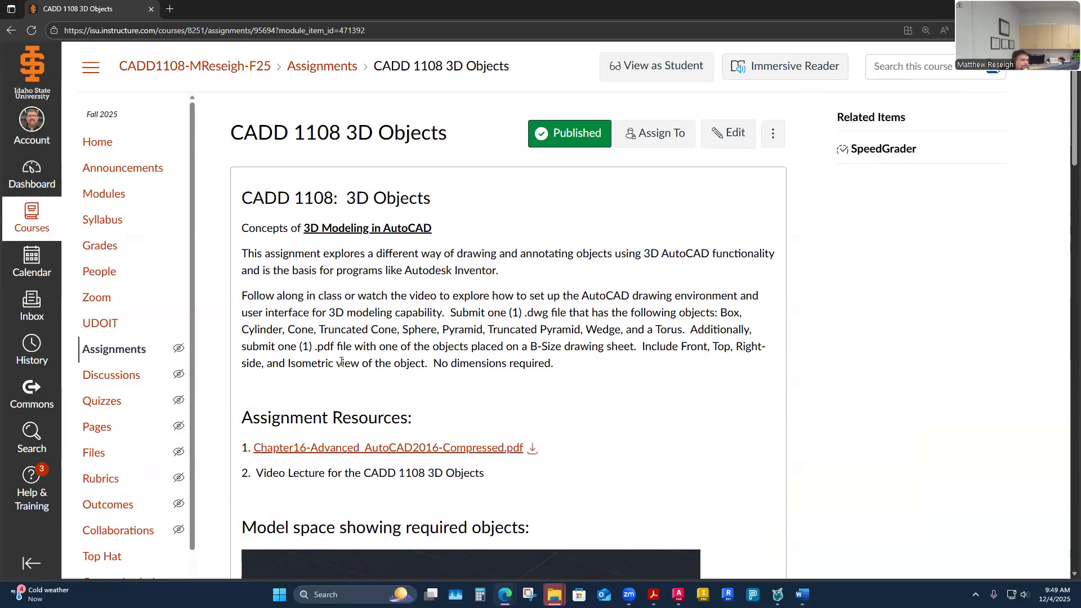
scroll(416, 361, down, 10)
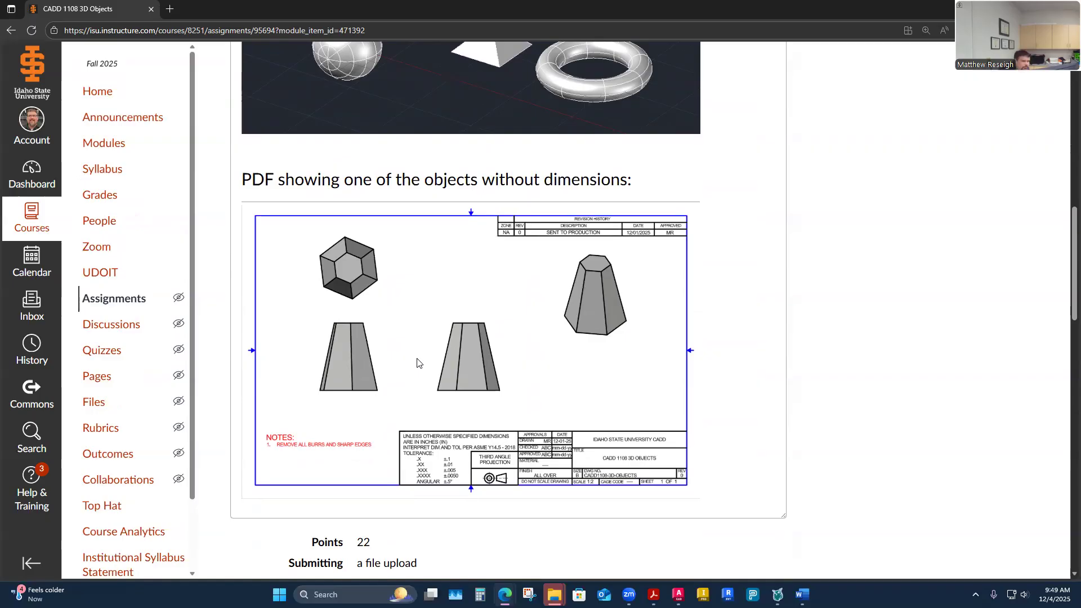
scroll(535, 350, up, 5)
scroll(535, 349, up, 5)
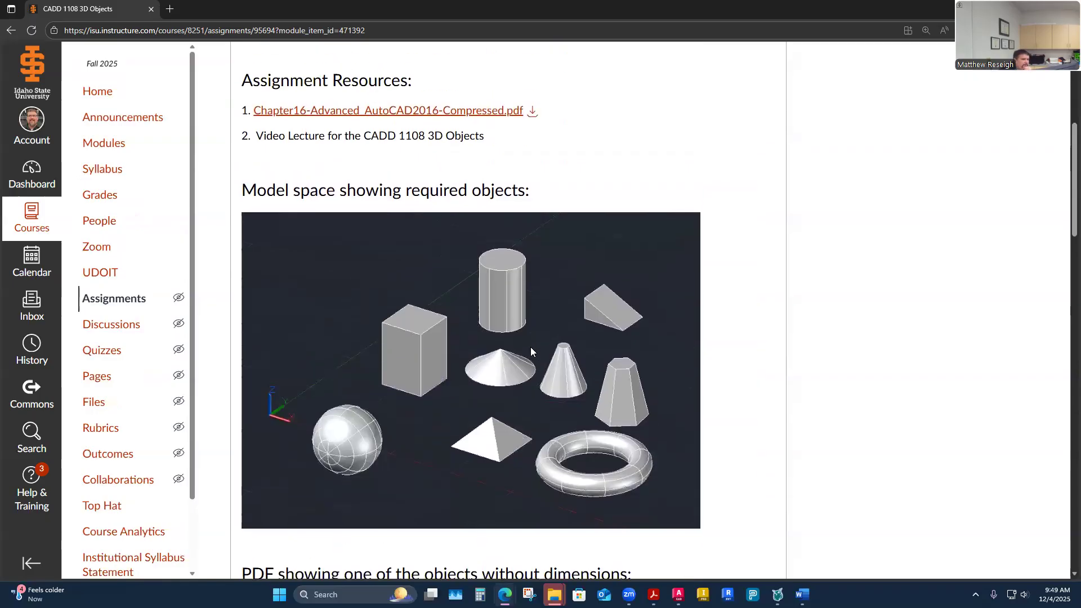
scroll(535, 356, down, 5)
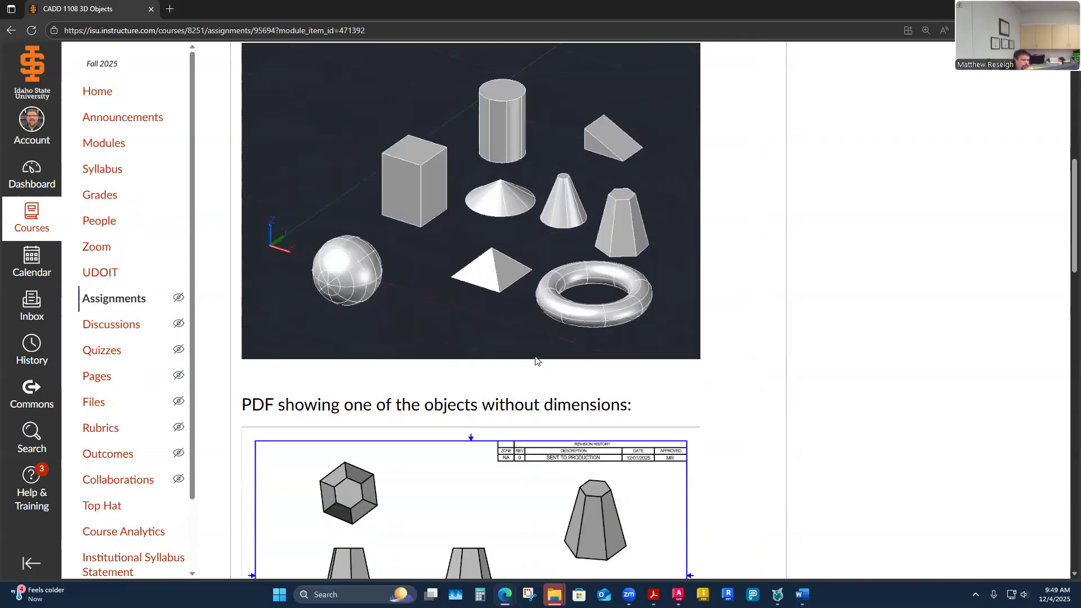
scroll(535, 360, down, 3)
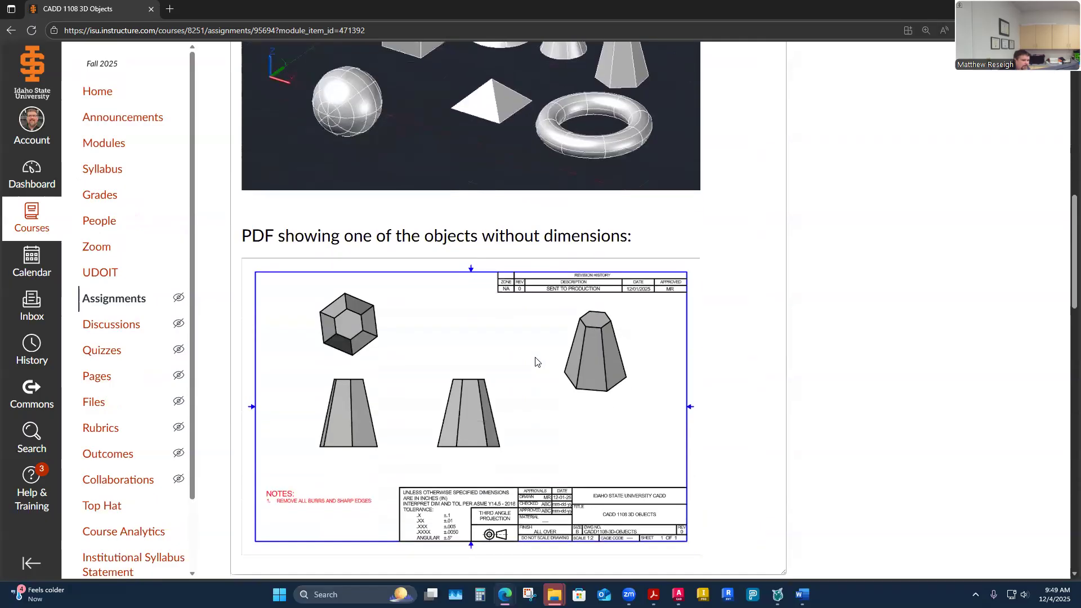
scroll(535, 362, up, 3)
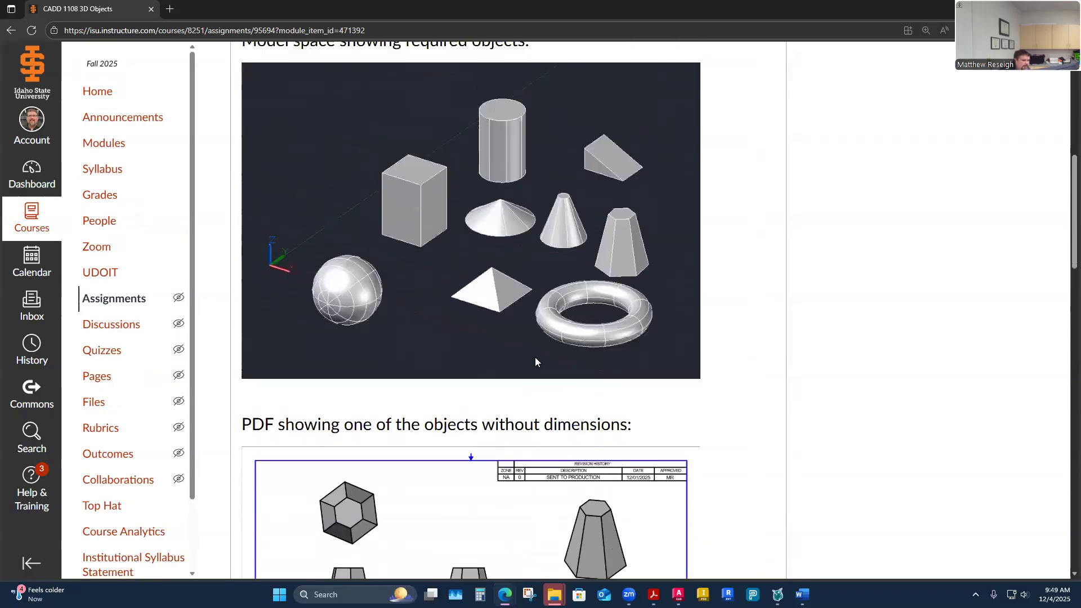
scroll(534, 361, up, 4)
scroll(535, 361, up, 4)
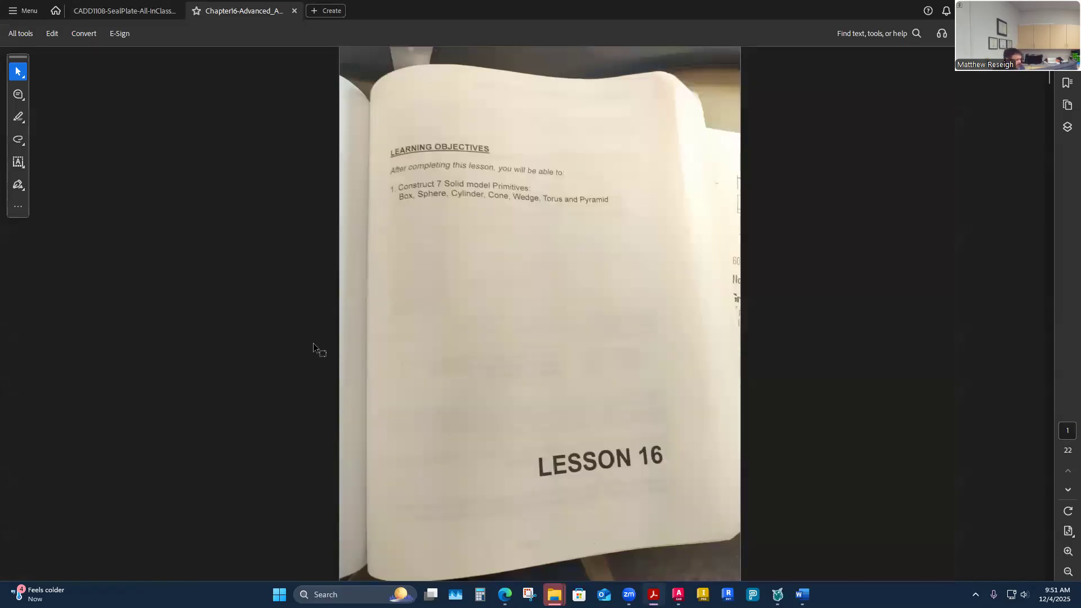
- In the Chapter 16 PDF in Acrobat, review the learning objectives, the four Box methods and the first Cylinder method
scroll(313, 343, down, 1)
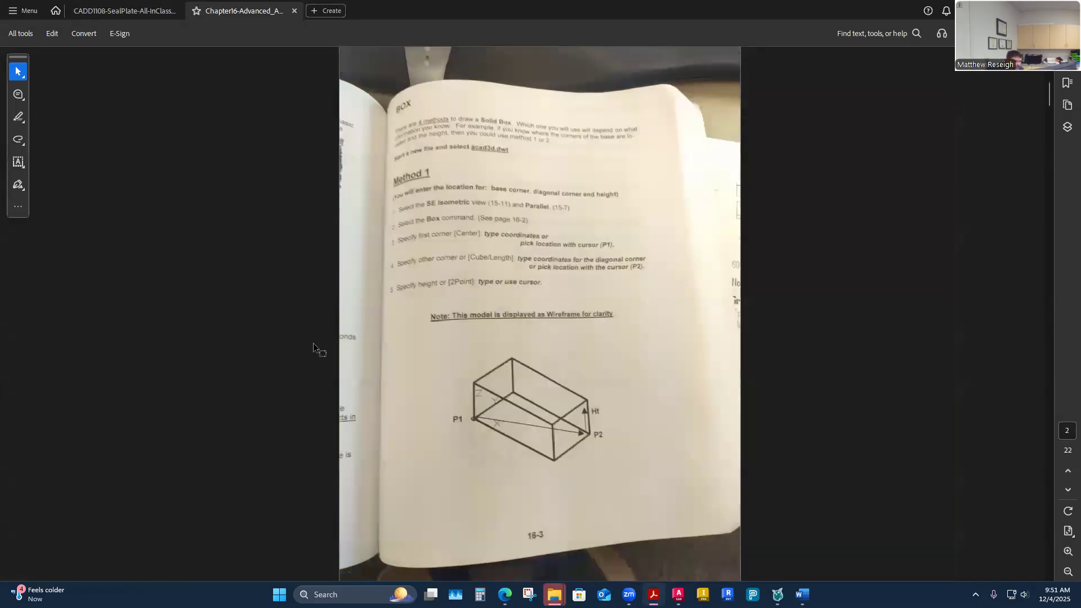
scroll(313, 343, up, 1)
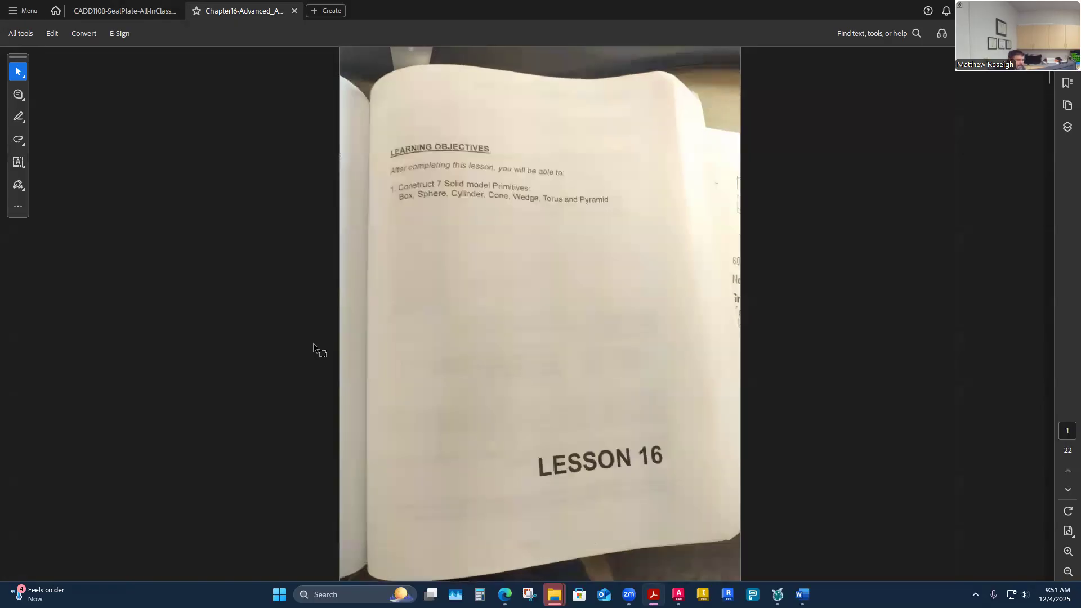
scroll(313, 343, down, 1)
scroll(312, 343, down, 1)
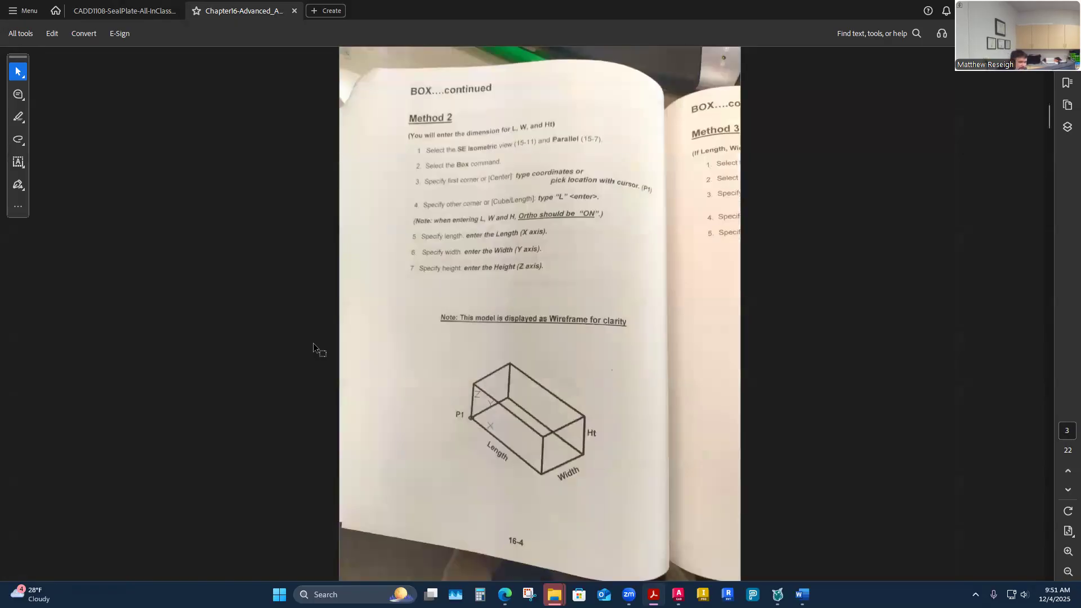
scroll(313, 343, down, 1)
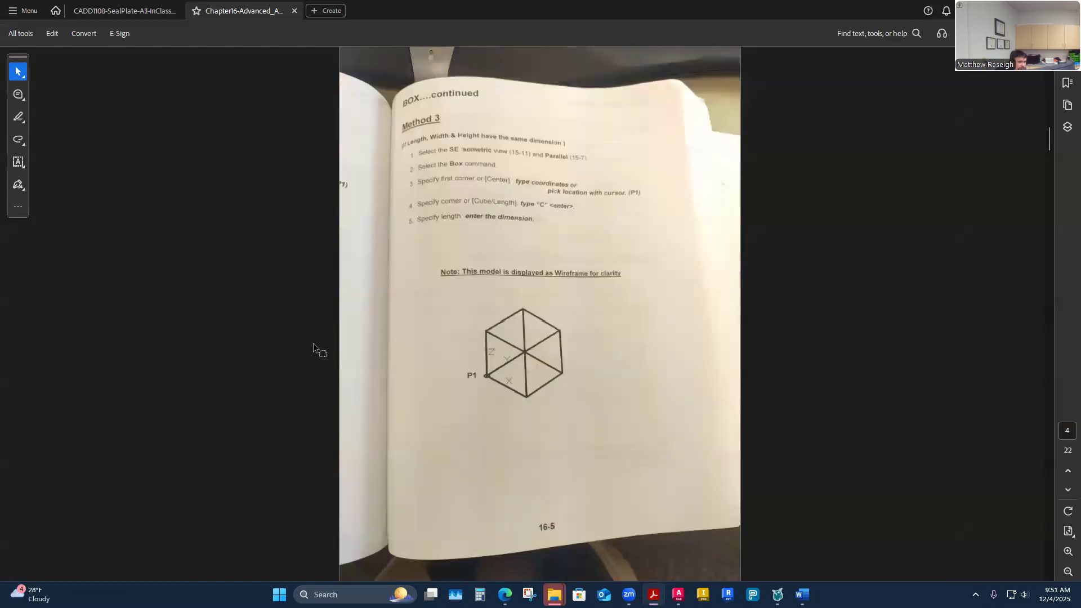
scroll(313, 342, down, 1)
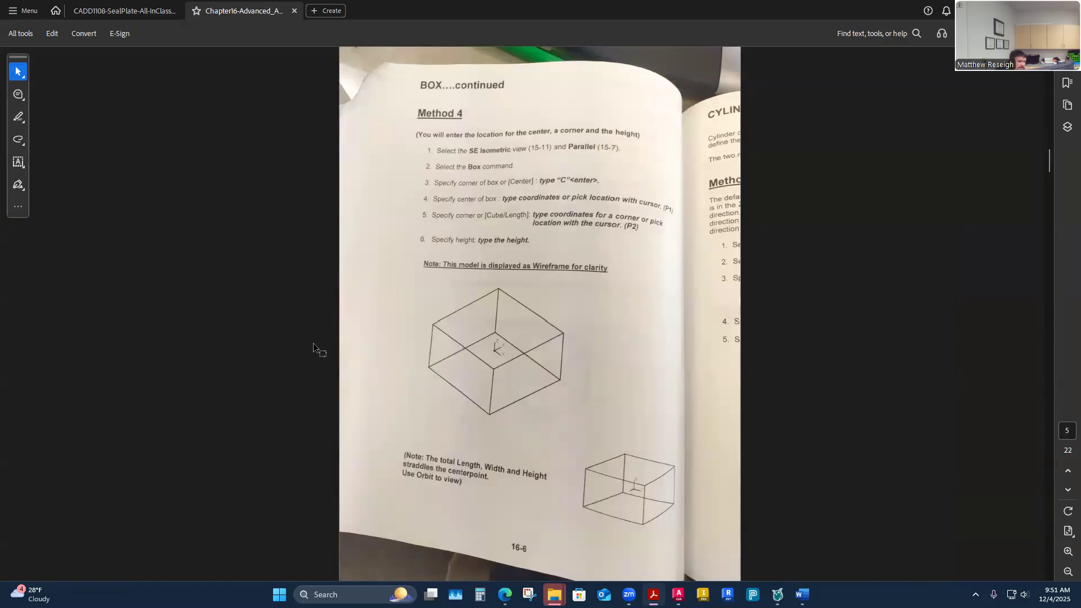
scroll(313, 342, down, 1)
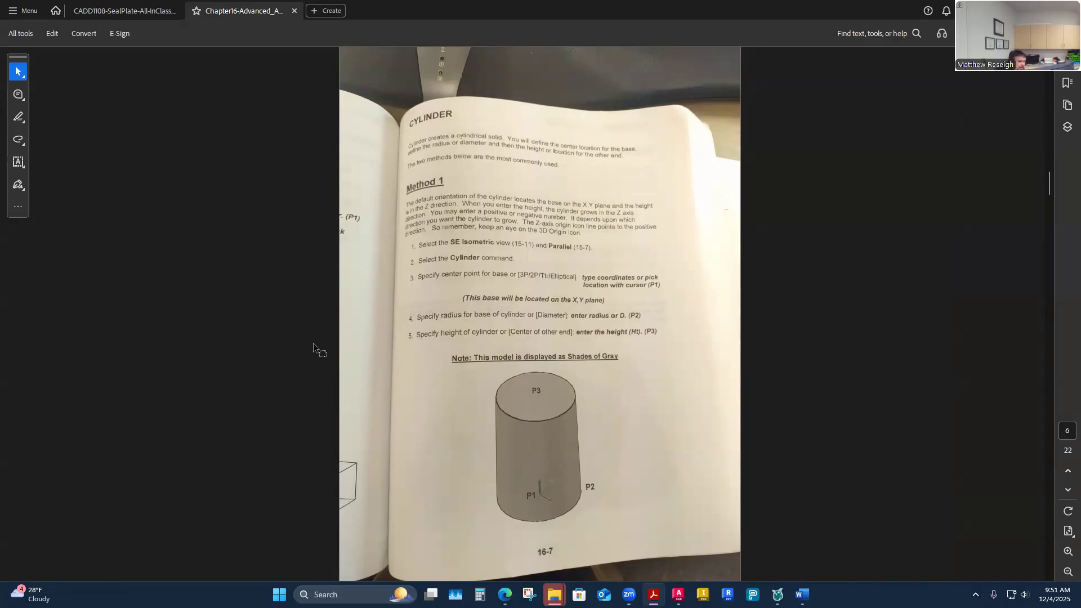
- Review both Cone methods, including the Top Radius option, and the Sphere instructions in the Chapter 16 PDF
scroll(313, 343, down, 1)
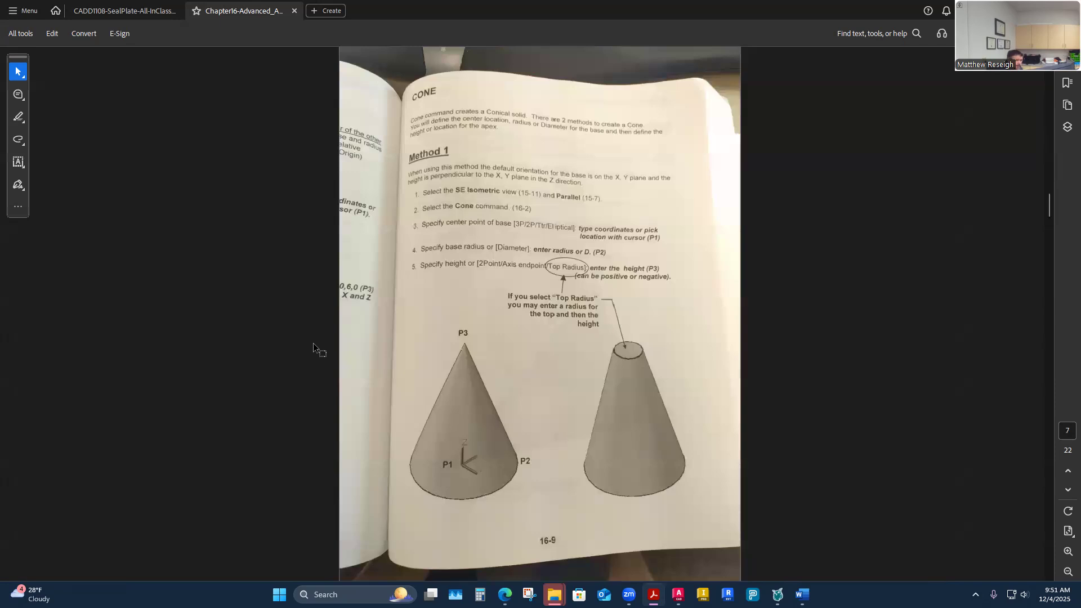
scroll(313, 343, down, 1)
scroll(313, 343, up, 1)
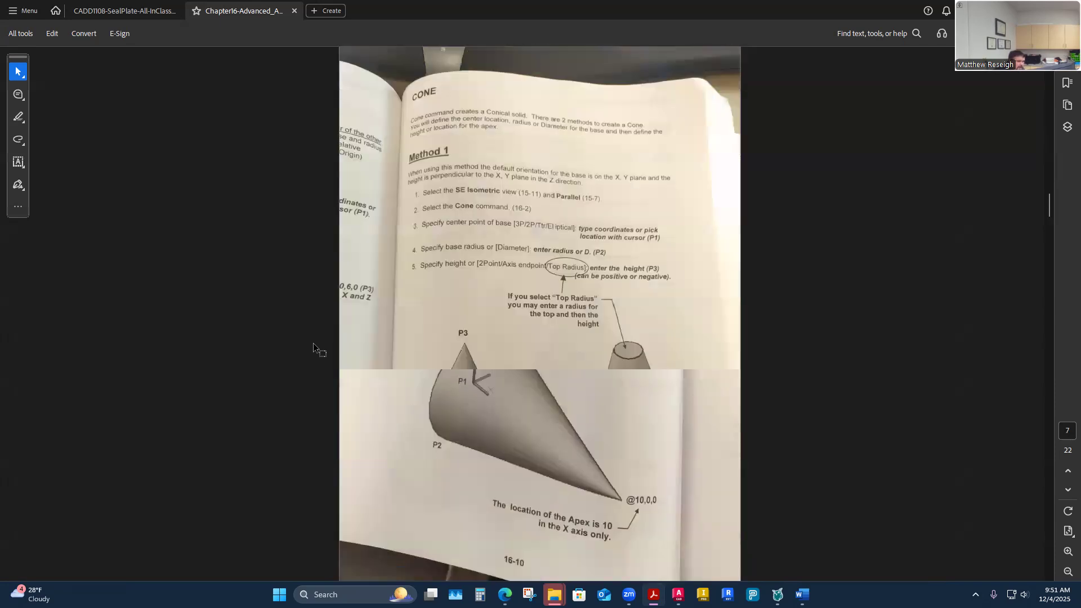
scroll(313, 343, up, 2)
scroll(313, 343, down, 2)
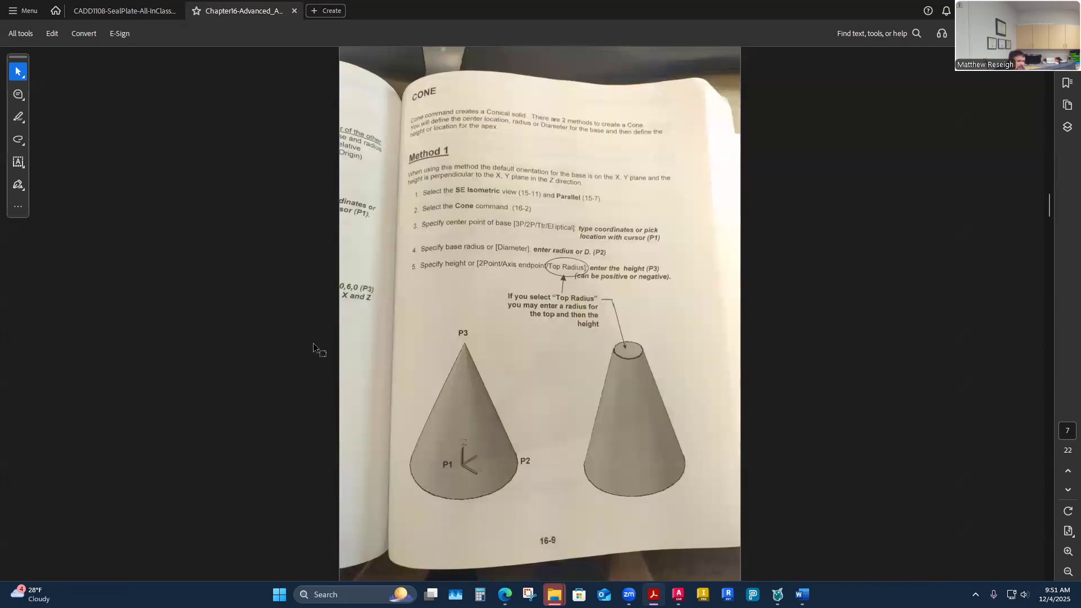
scroll(313, 342, down, 1)
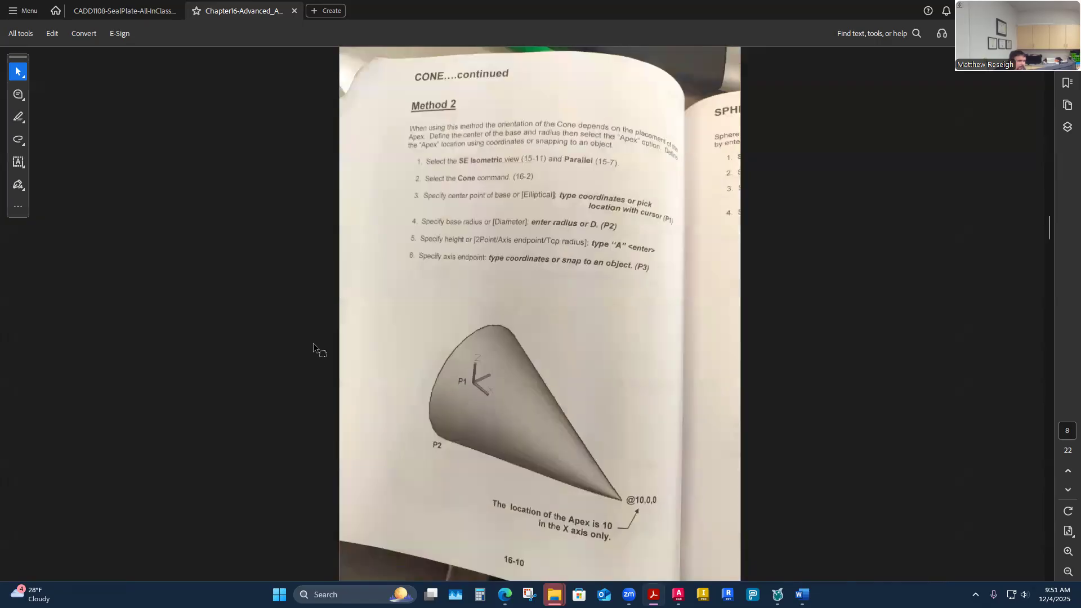
scroll(313, 343, down, 1)
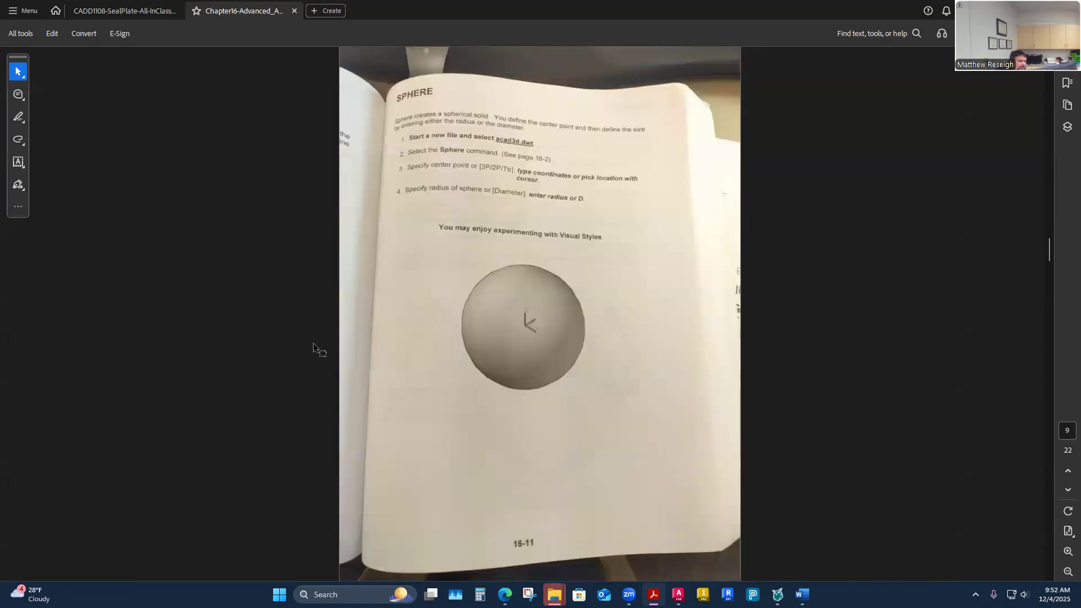
- Review the Pyramid instructions, the Wedge methods and the three Torus shapes in the Chapter 16 PDF
scroll(312, 343, down, 1)
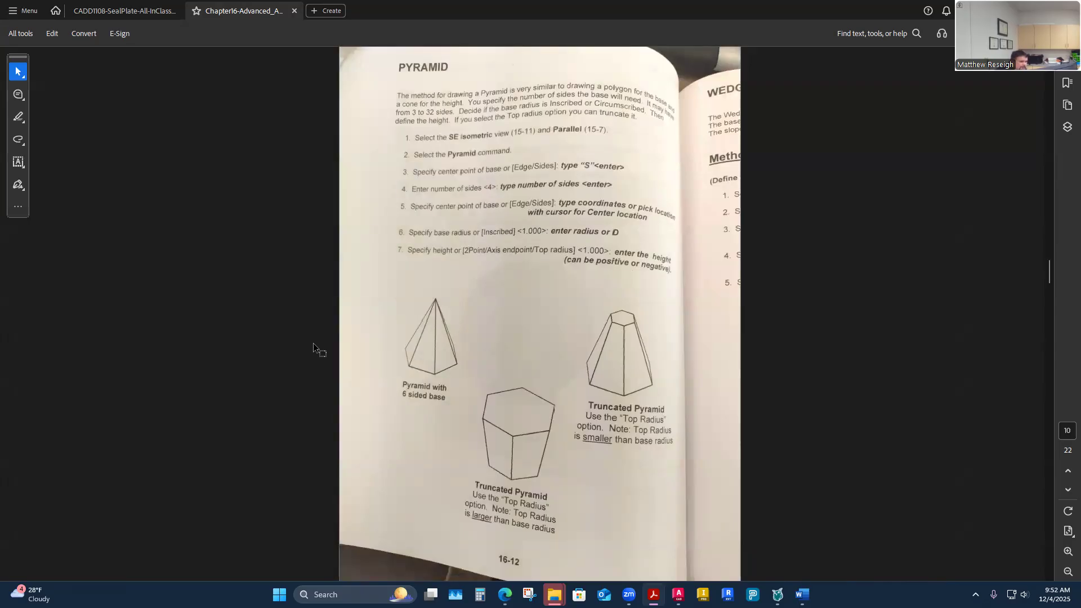
scroll(313, 343, down, 1)
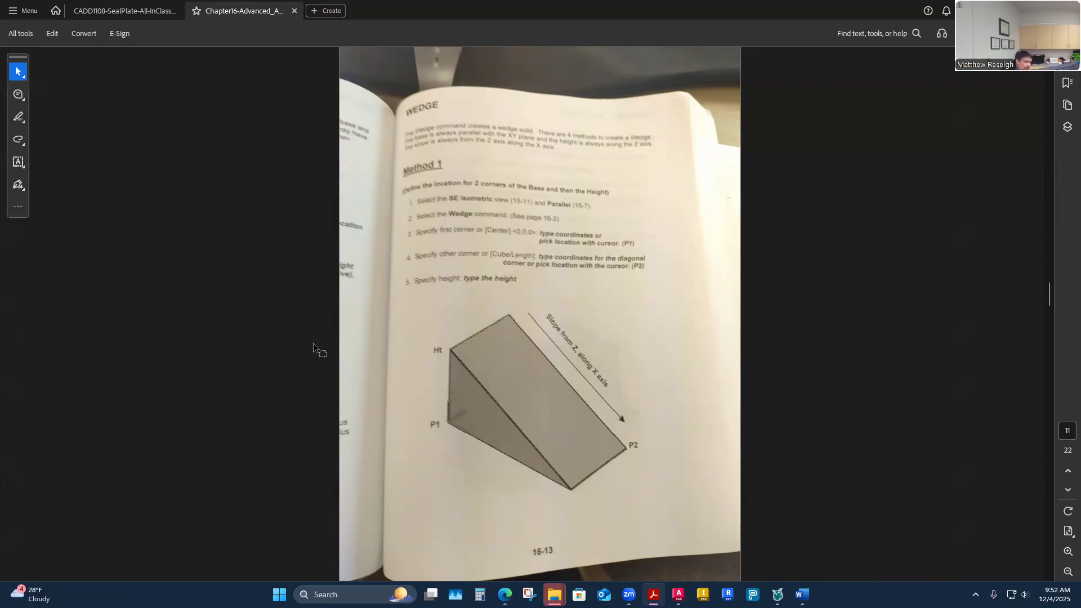
key(Right)
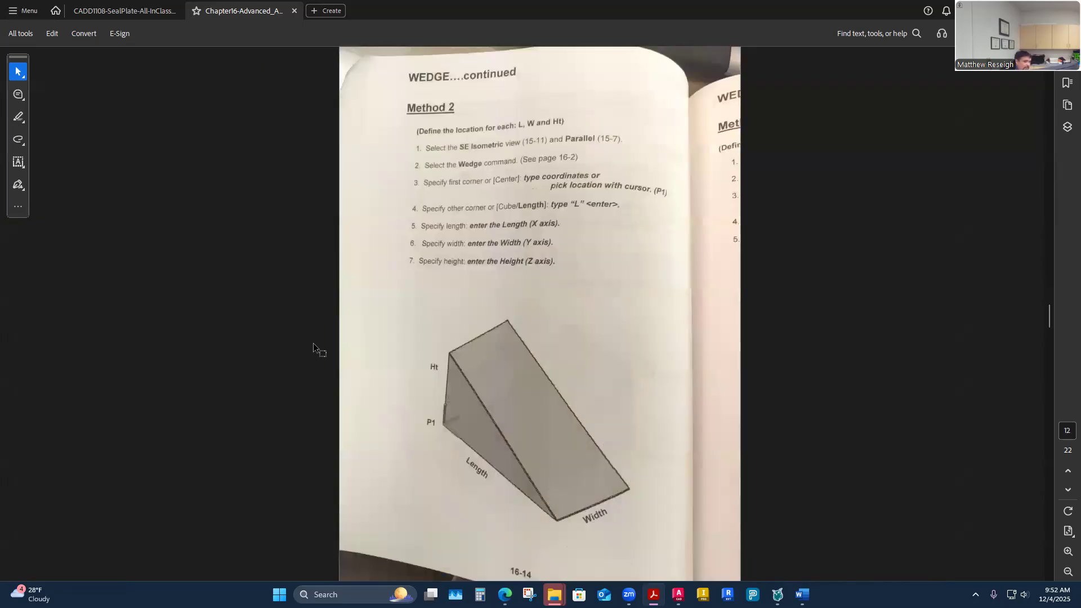
key(Right)
key(Right)
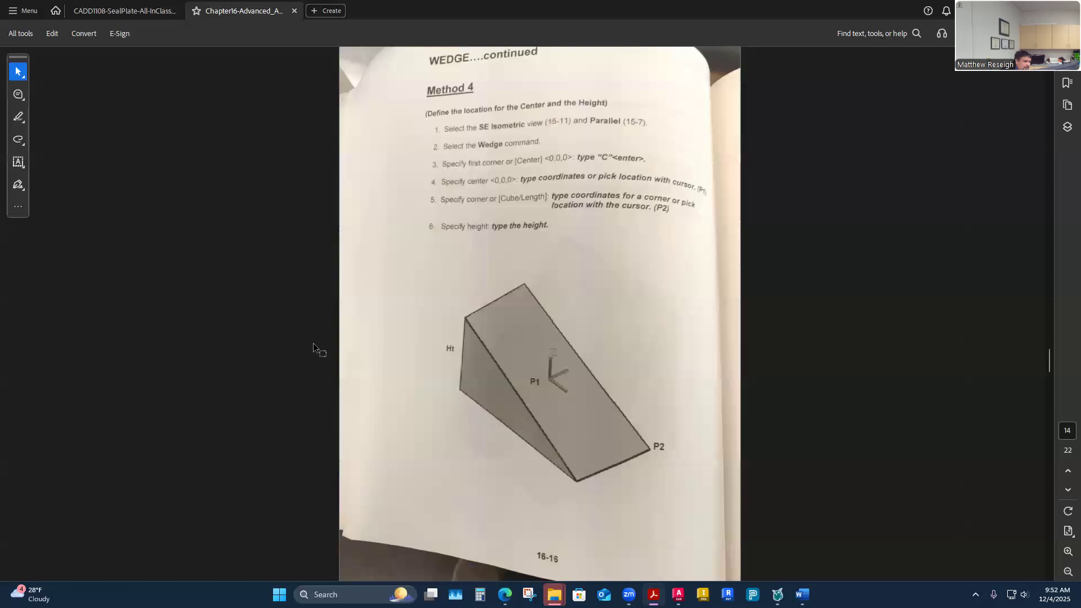
key(Right)
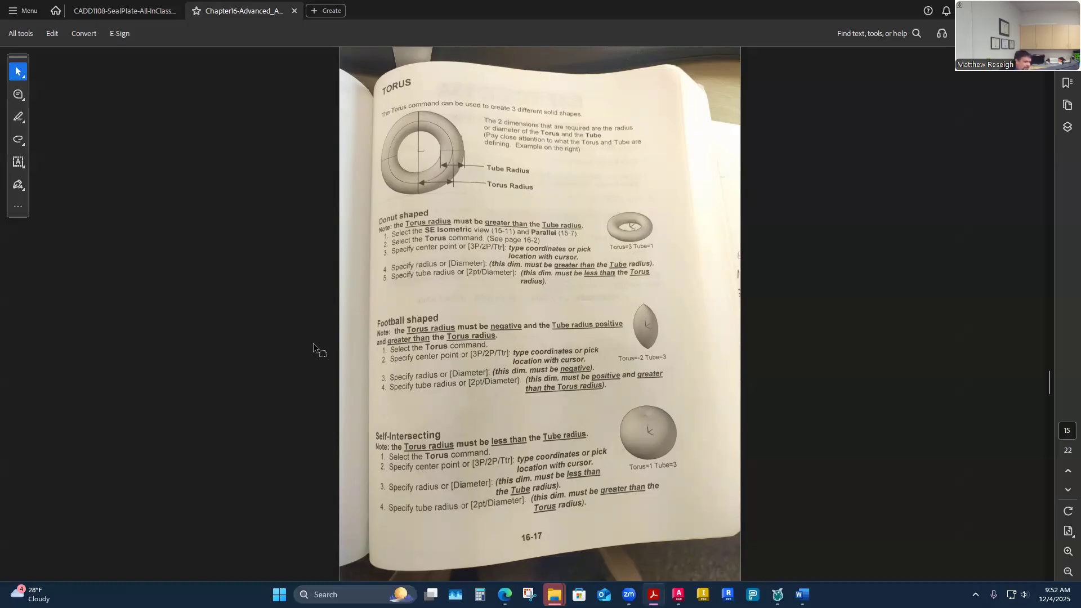
- Look through Exercises 16A to 16D on building solid boxes, cylinders and wedges
scroll(313, 342, down, 1)
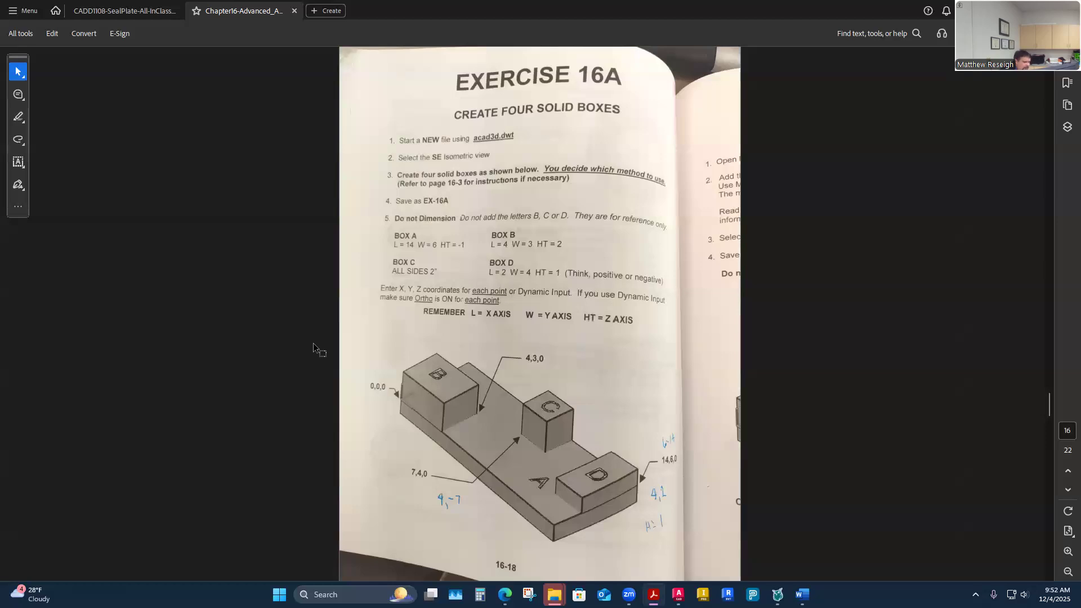
scroll(313, 342, down, 1)
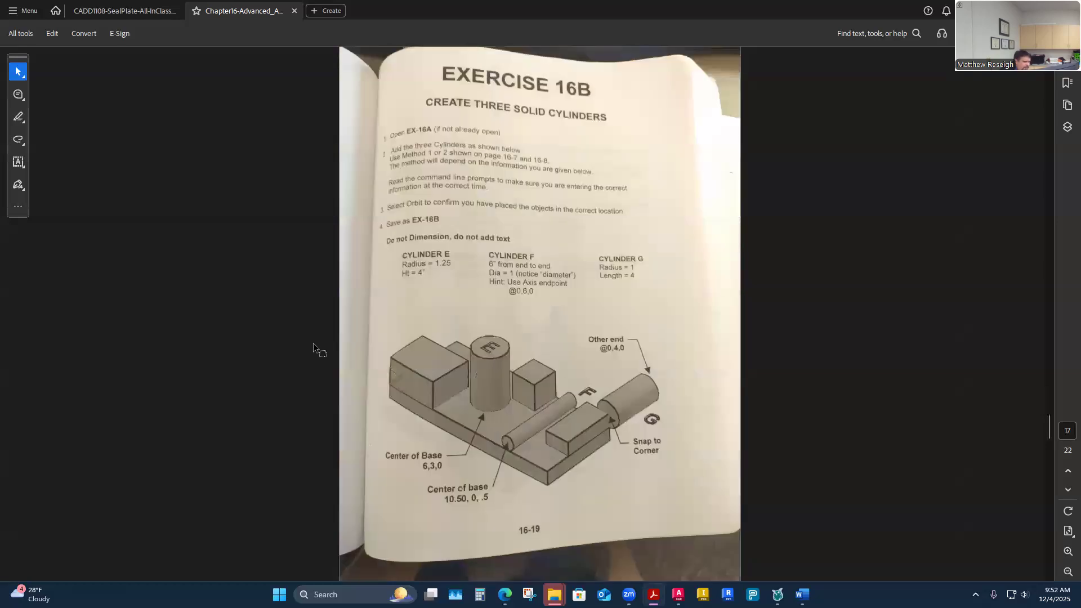
scroll(313, 343, down, 1)
scroll(313, 343, down, 1)
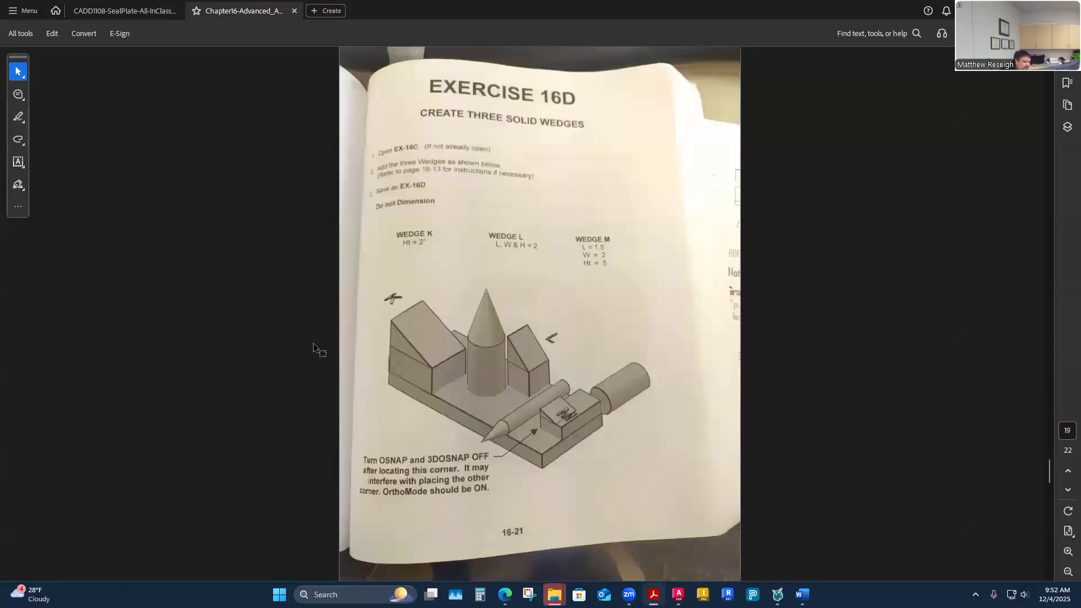
- Look through the remaining exercises up to 16G, revisit the Wedge, Pyramid, Box and Cone instructions, and close the Chapter 16 PDF
scroll(313, 343, down, 1)
scroll(313, 343, down, 2)
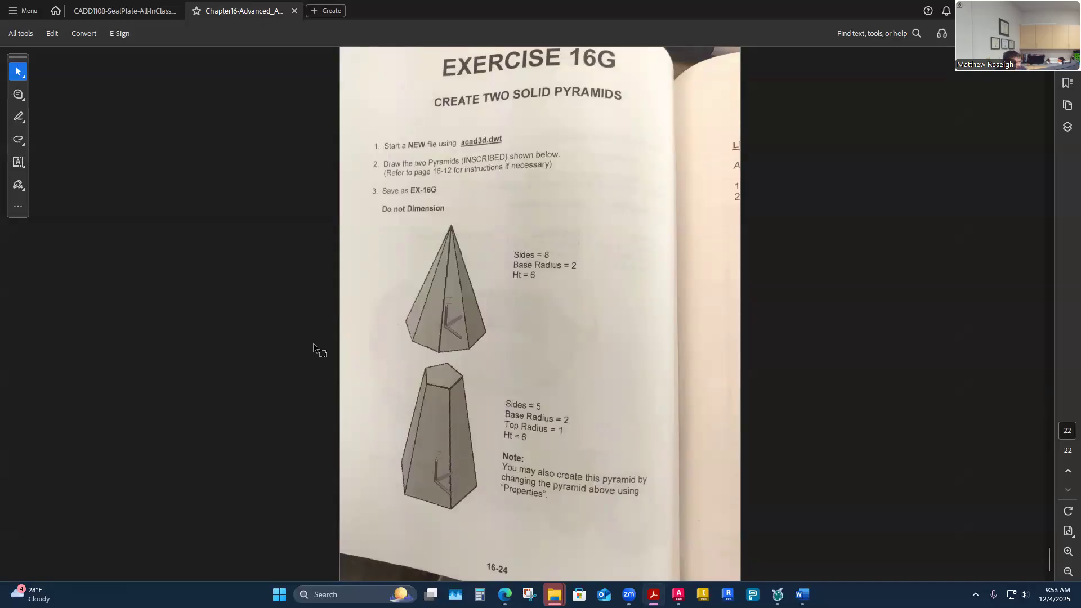
scroll(304, 345, up, 4)
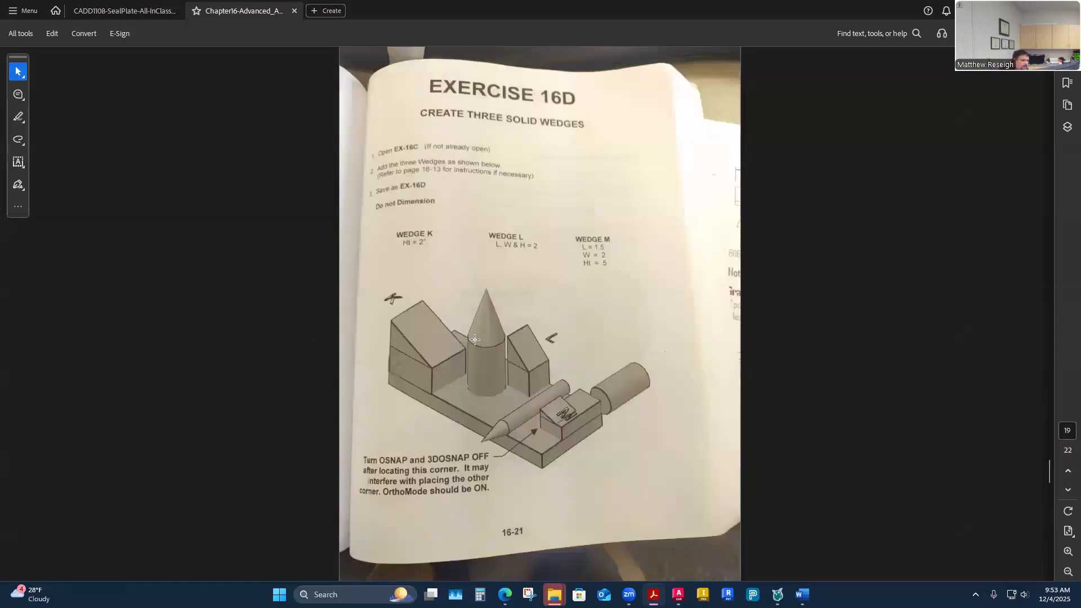
scroll(473, 340, up, 5)
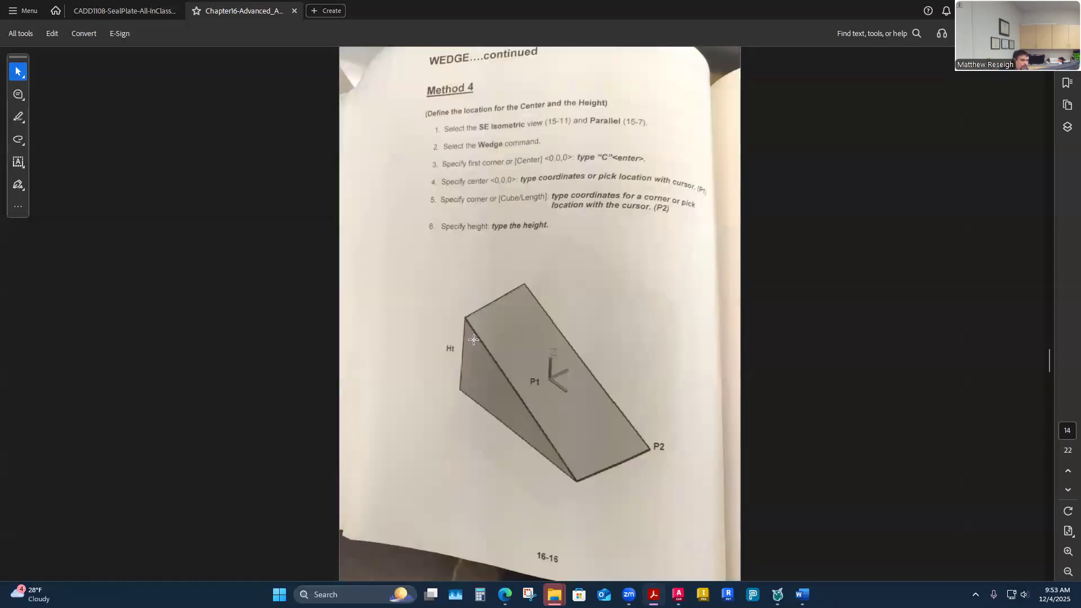
scroll(473, 340, up, 4)
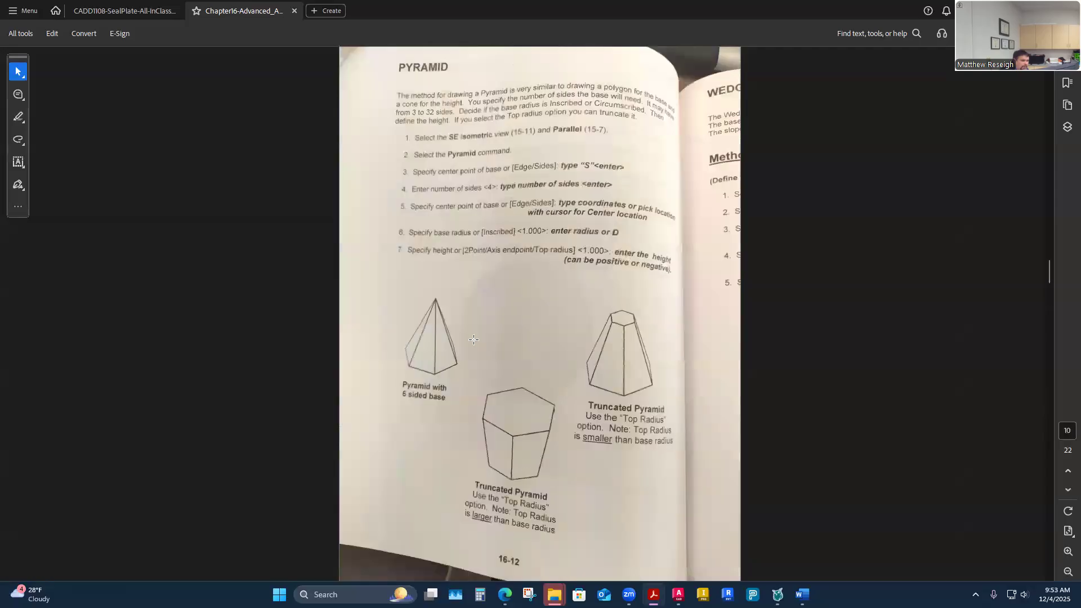
scroll(473, 339, up, 1)
scroll(473, 339, up, 3)
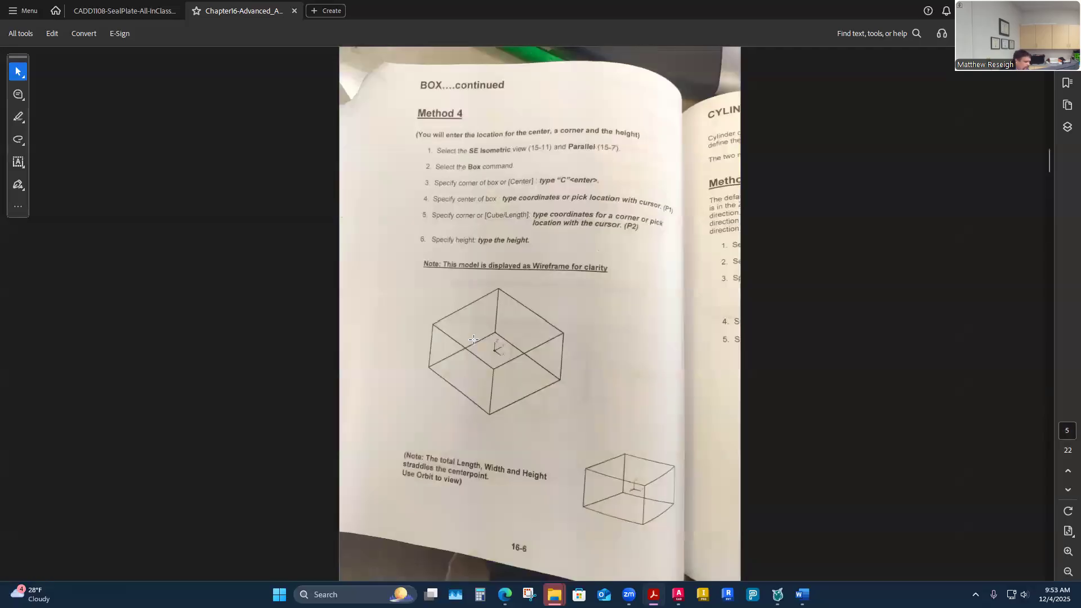
scroll(473, 339, down, 2)
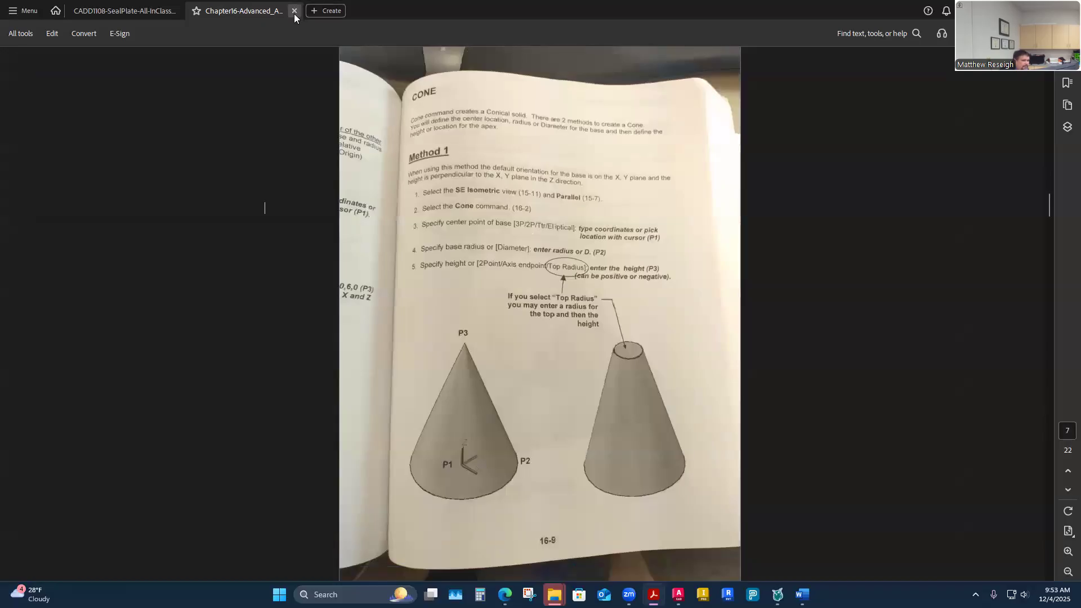
click(294, 11)
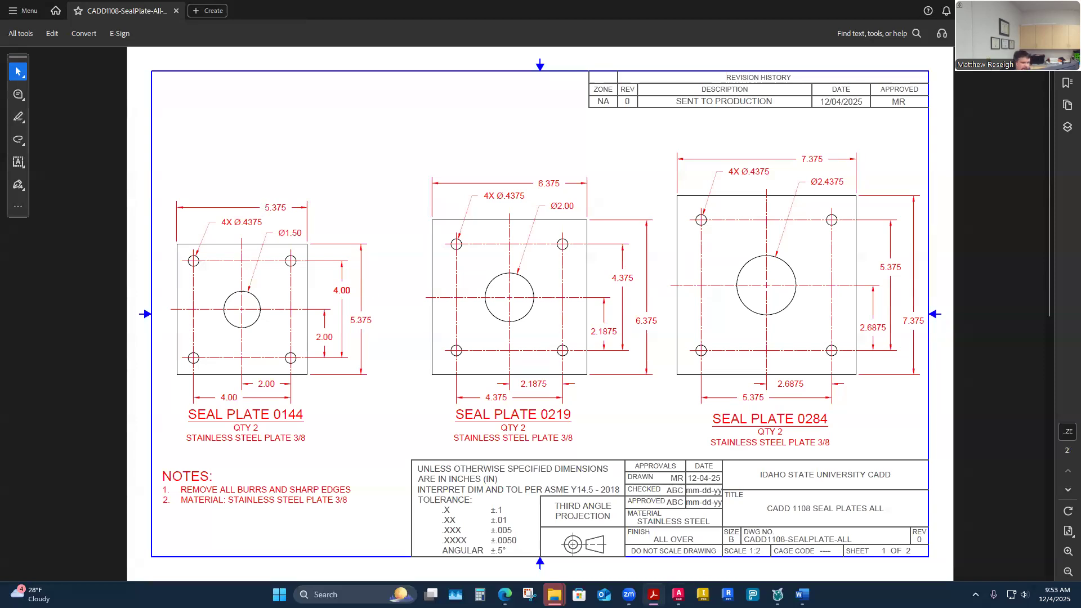
- In AutoCAD, start a new drawing from the acad3D template and switch to the 3D Modeling workspace
click(678, 595)
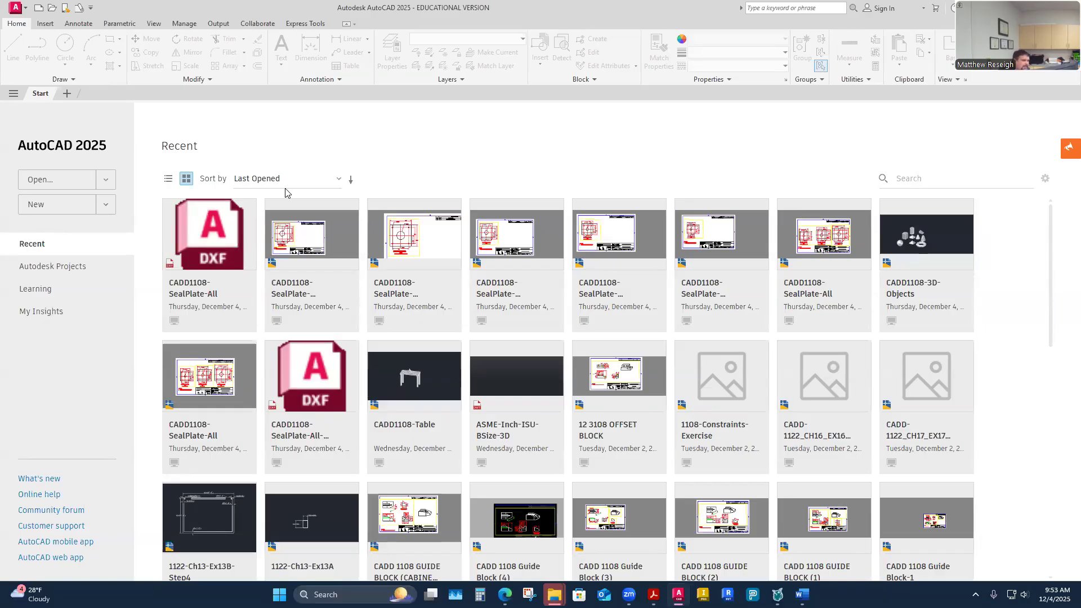
click(105, 205)
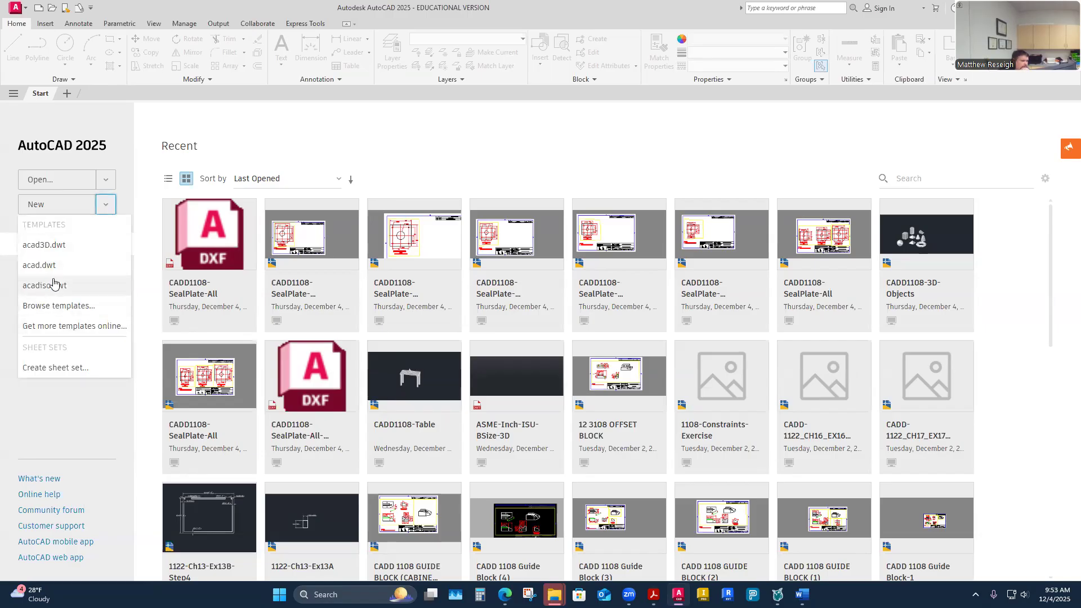
click(50, 307)
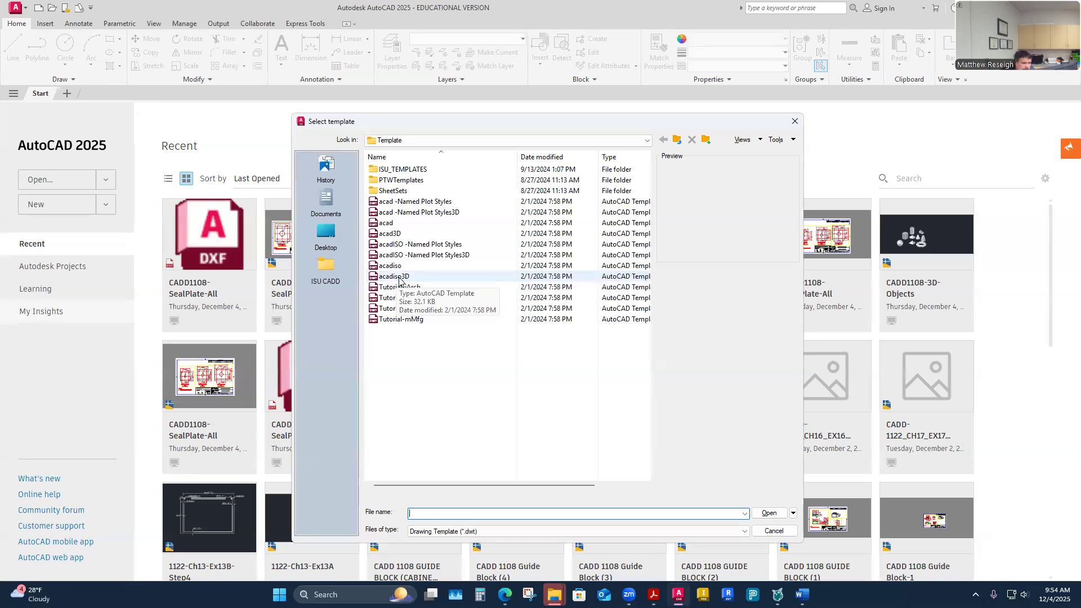
click(397, 235)
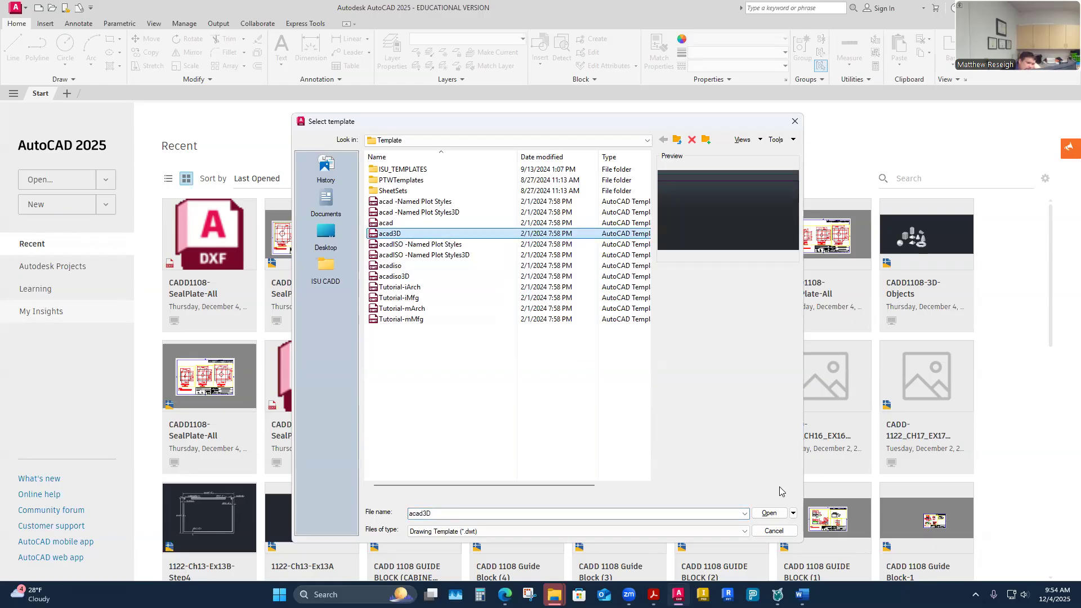
click(769, 513)
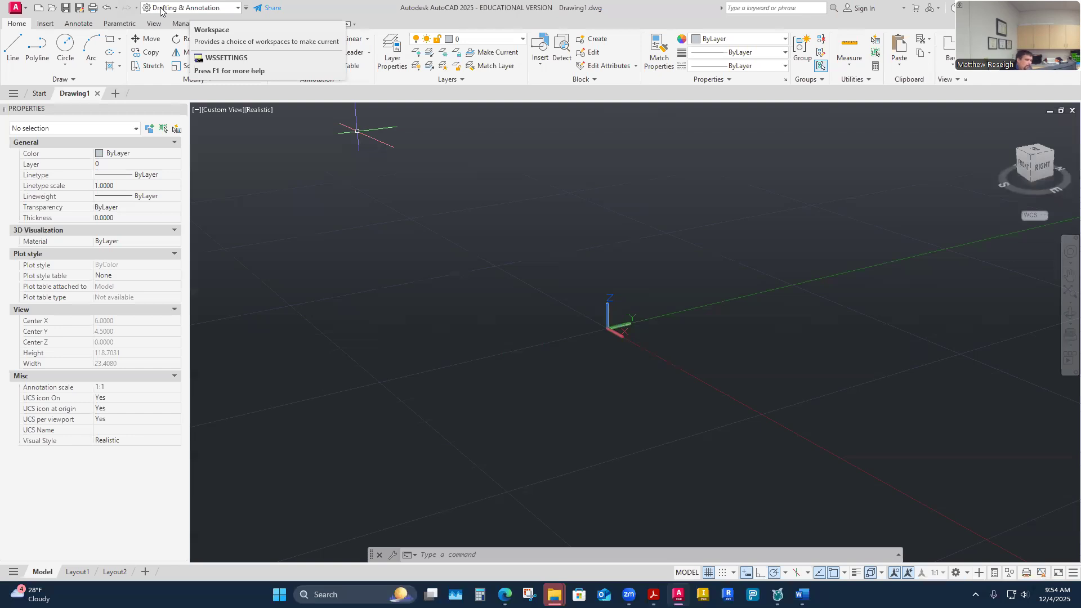
click(238, 8)
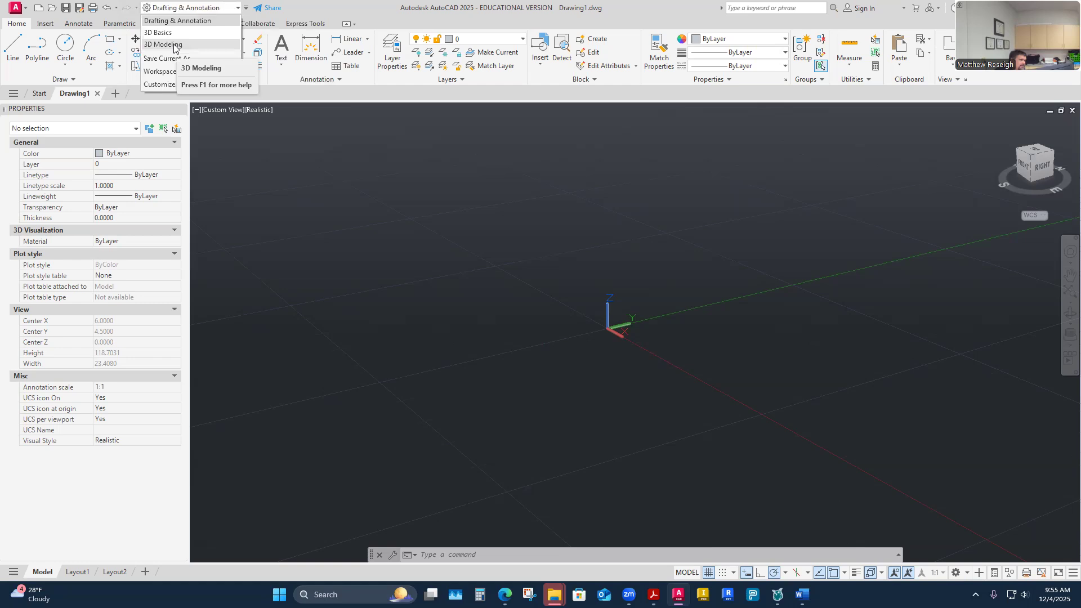
click(174, 48)
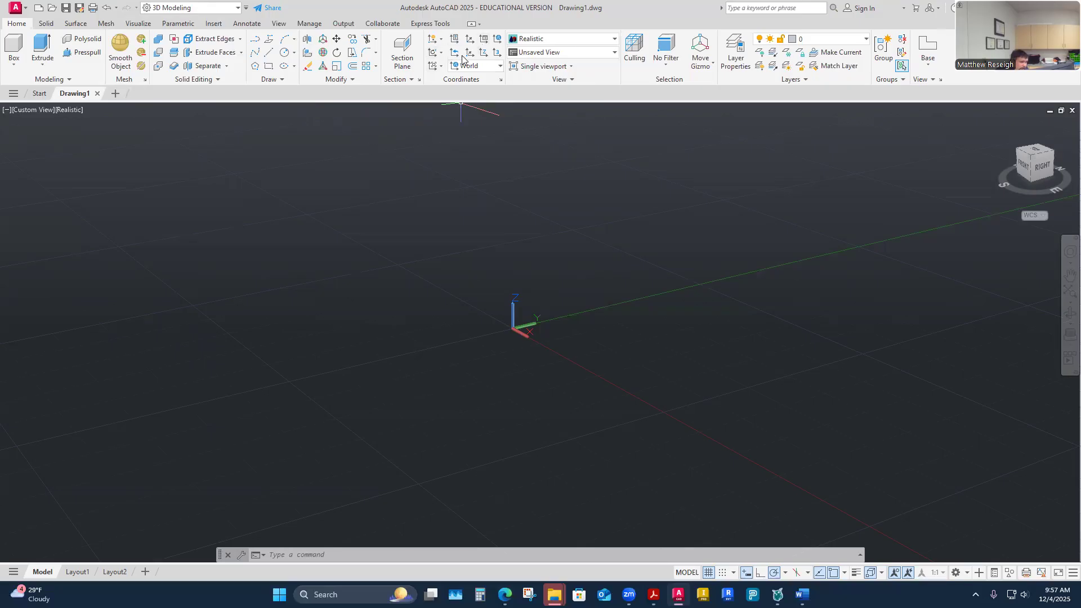
- Set the UCS orientation to Top, try Bottom for comparison, and return the UCS to Top
click(501, 65)
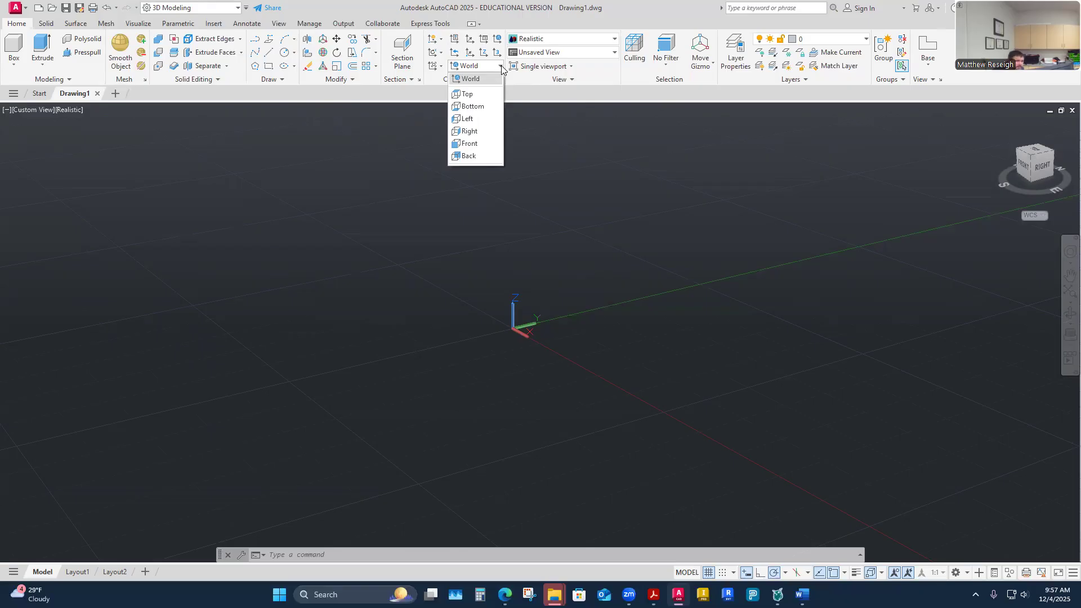
click(470, 95)
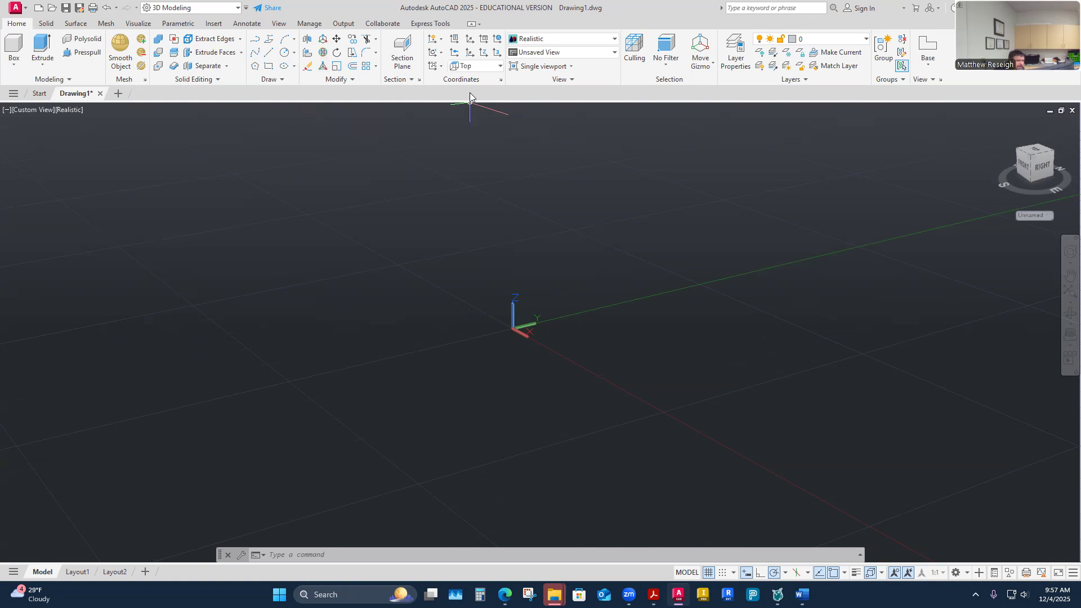
click(499, 66)
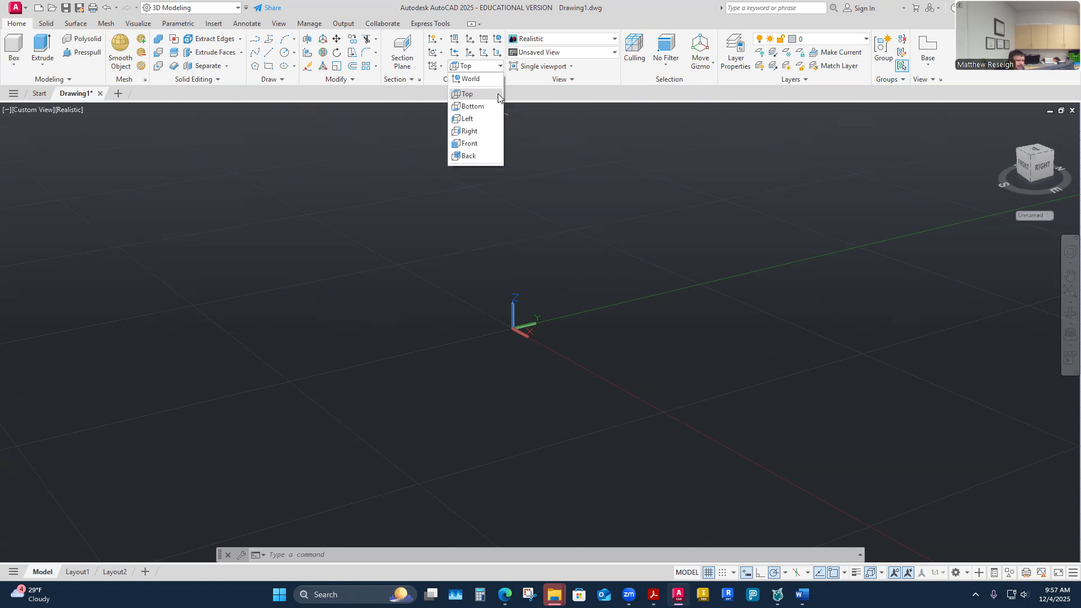
click(471, 107)
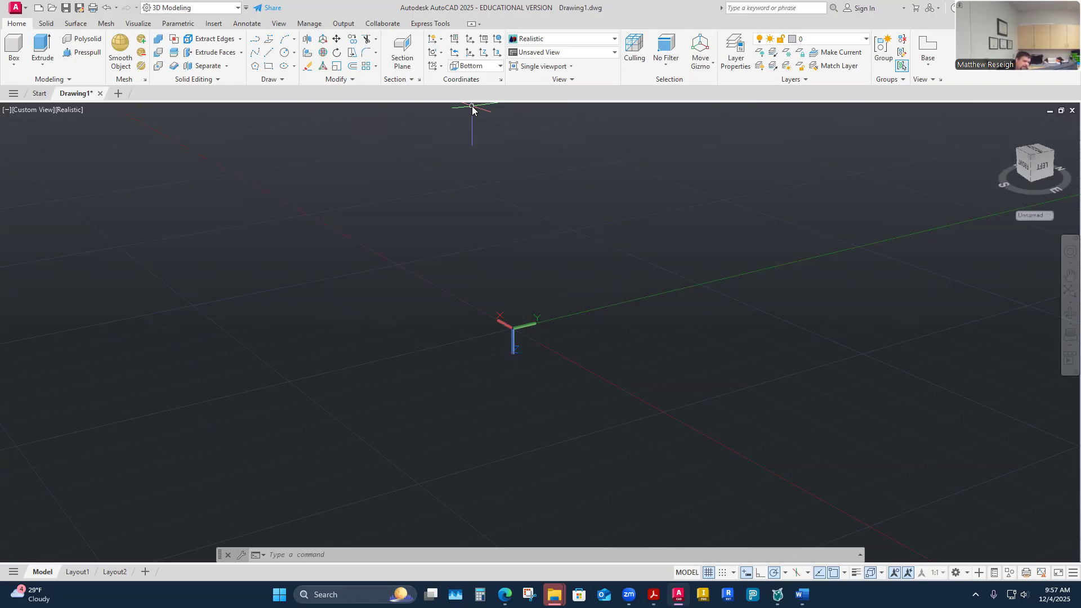
click(499, 66)
click(472, 93)
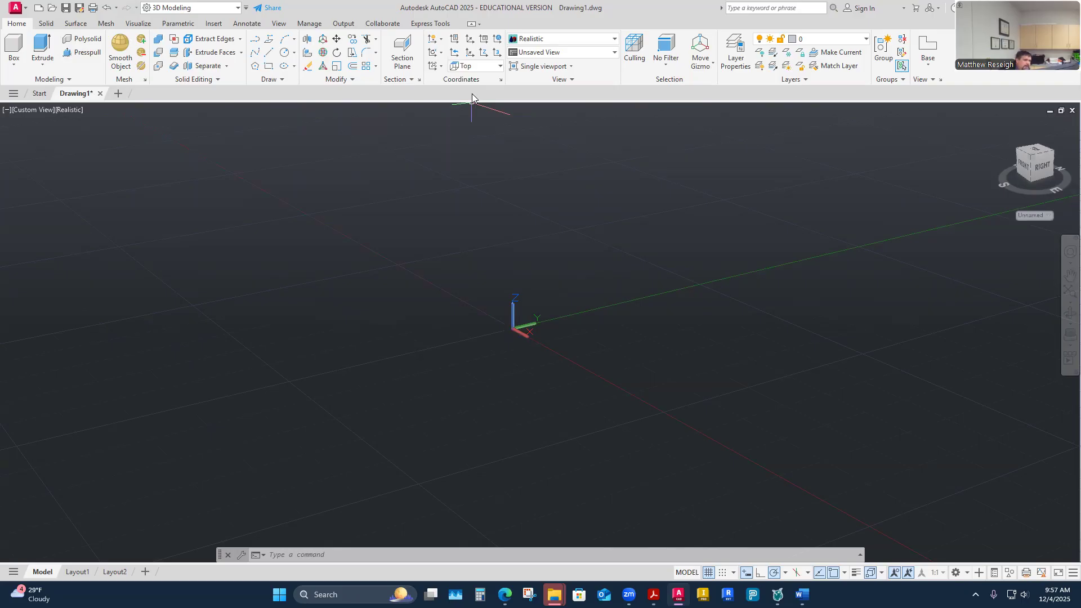
- Try the Left, Right, Front and Back UCS orientations in turn and set the UCS back to Top
click(499, 66)
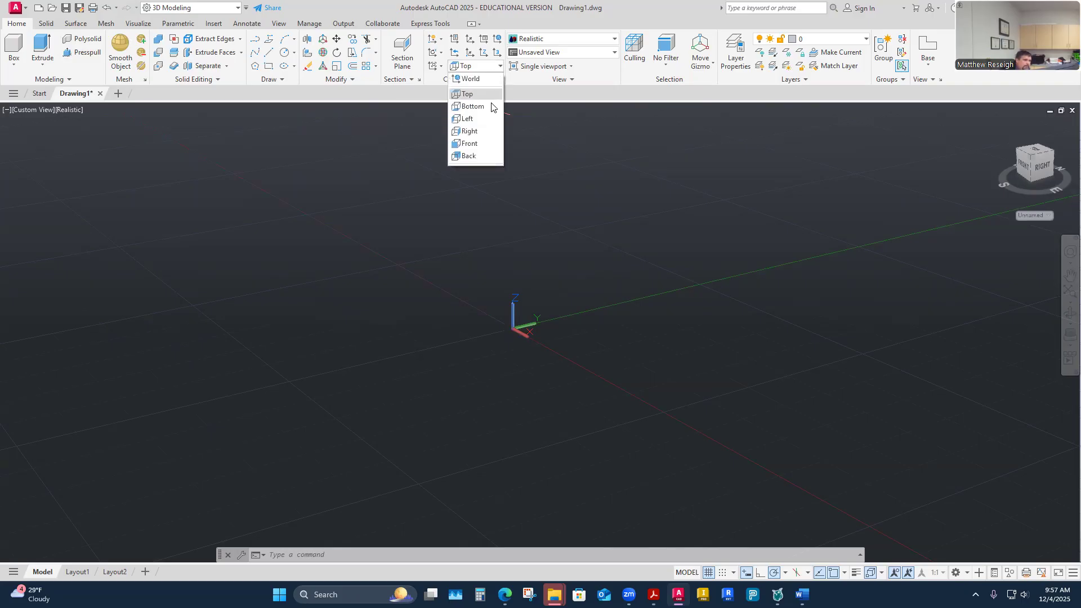
click(467, 119)
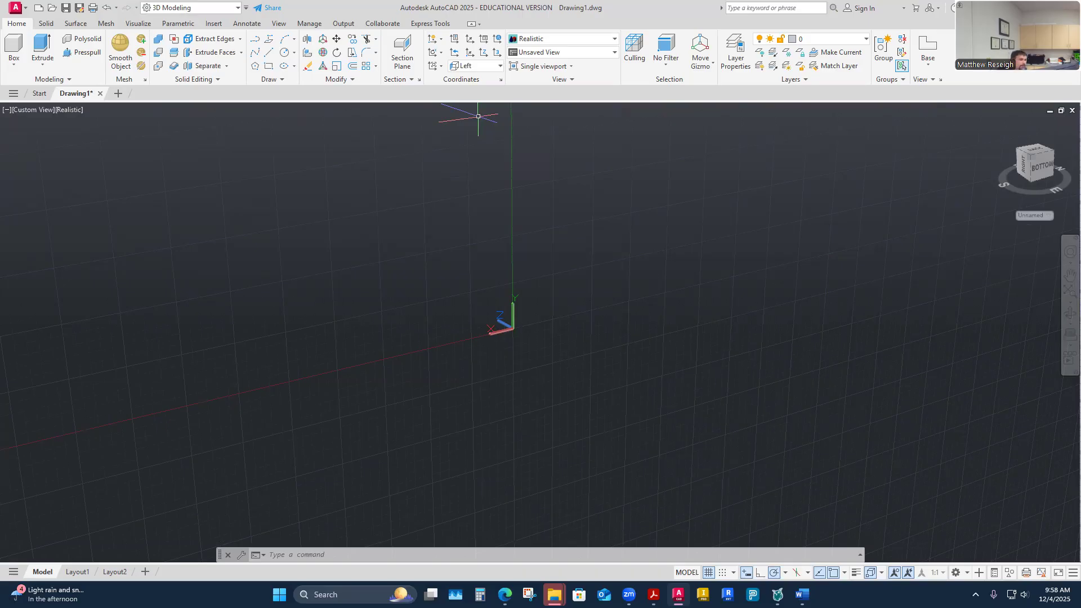
click(500, 66)
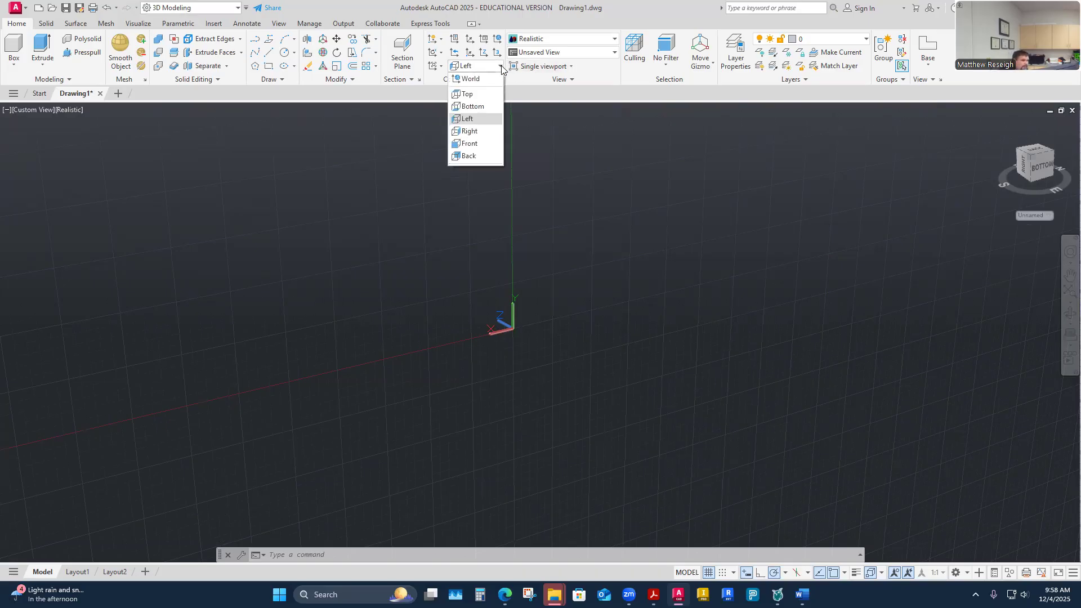
click(470, 131)
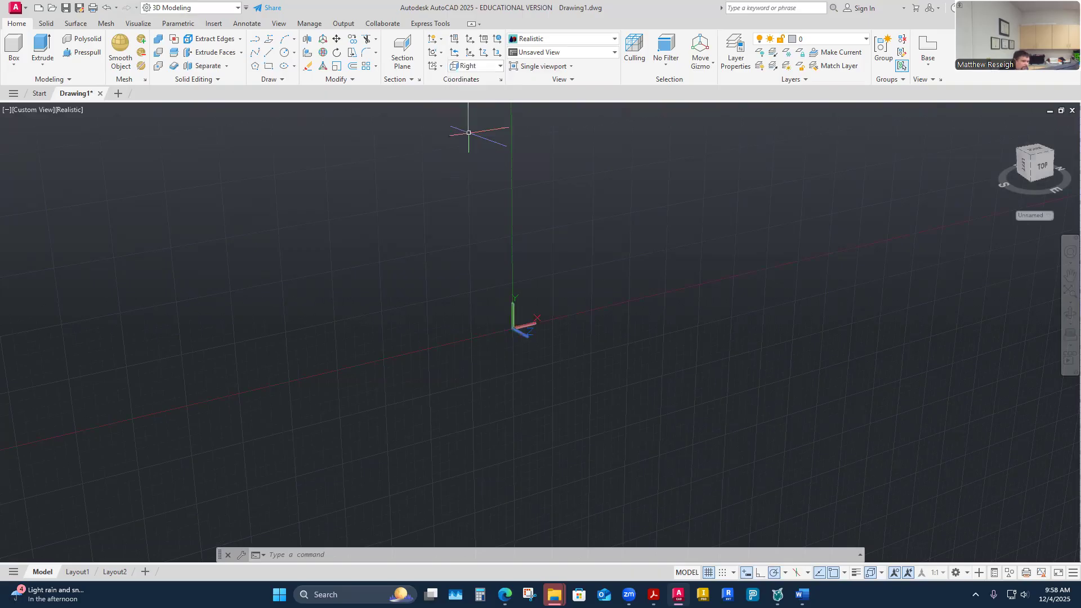
click(501, 66)
click(470, 146)
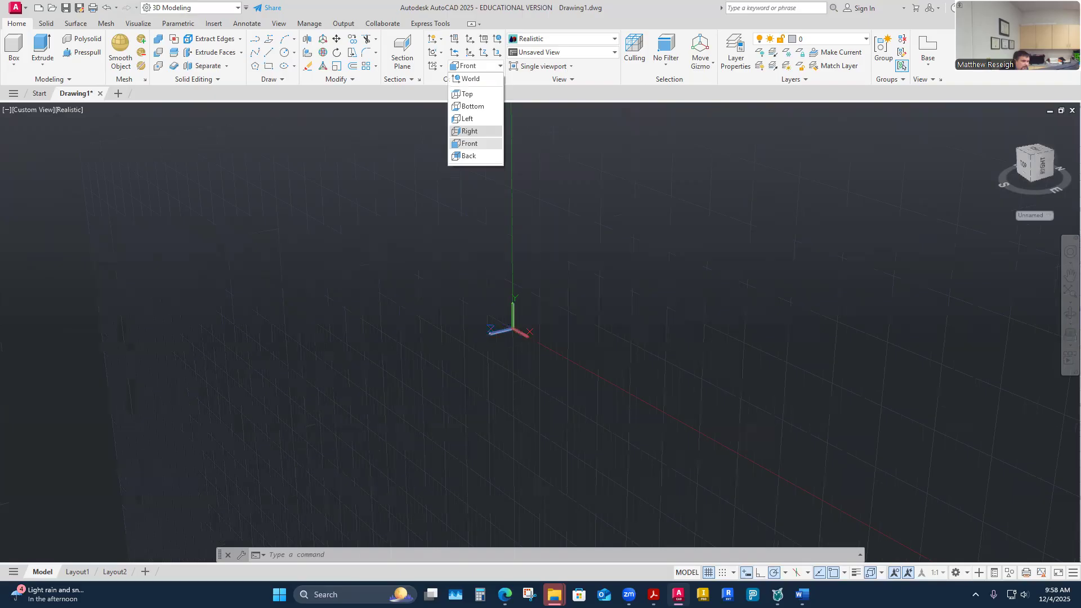
click(469, 144)
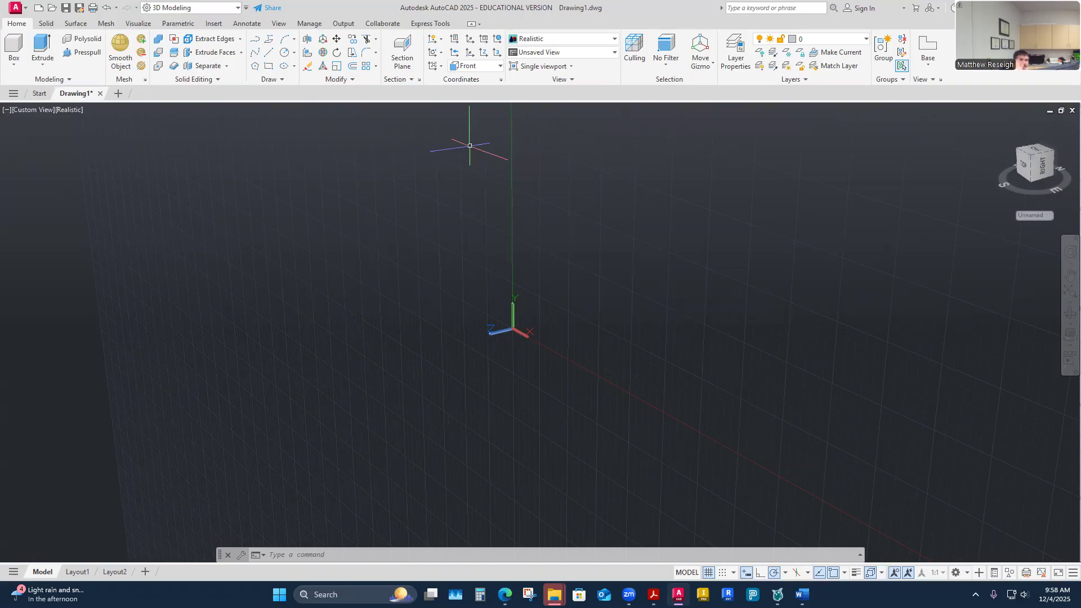
click(499, 66)
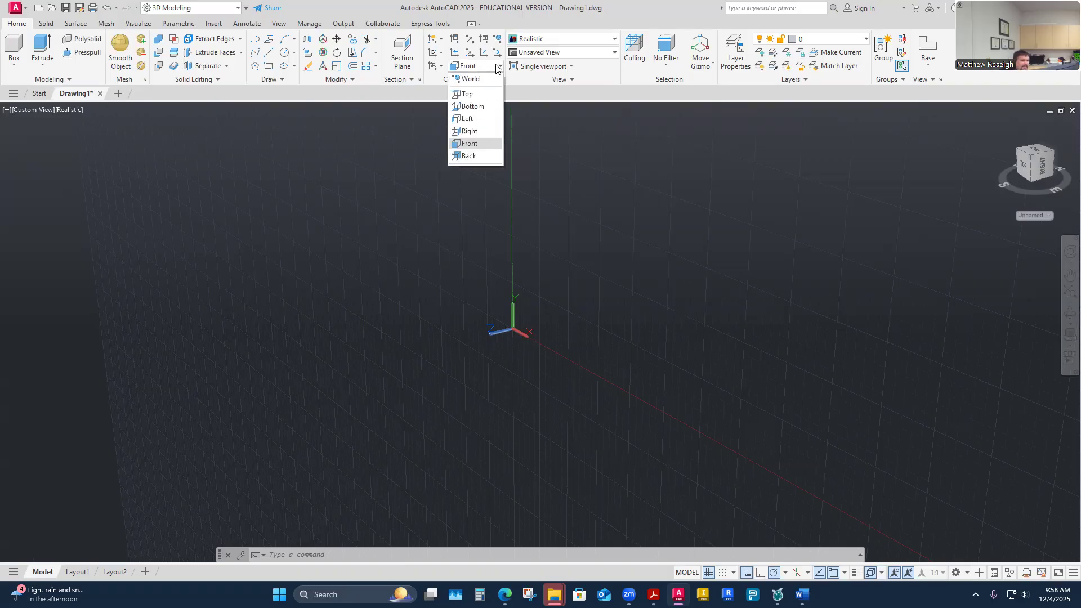
click(469, 156)
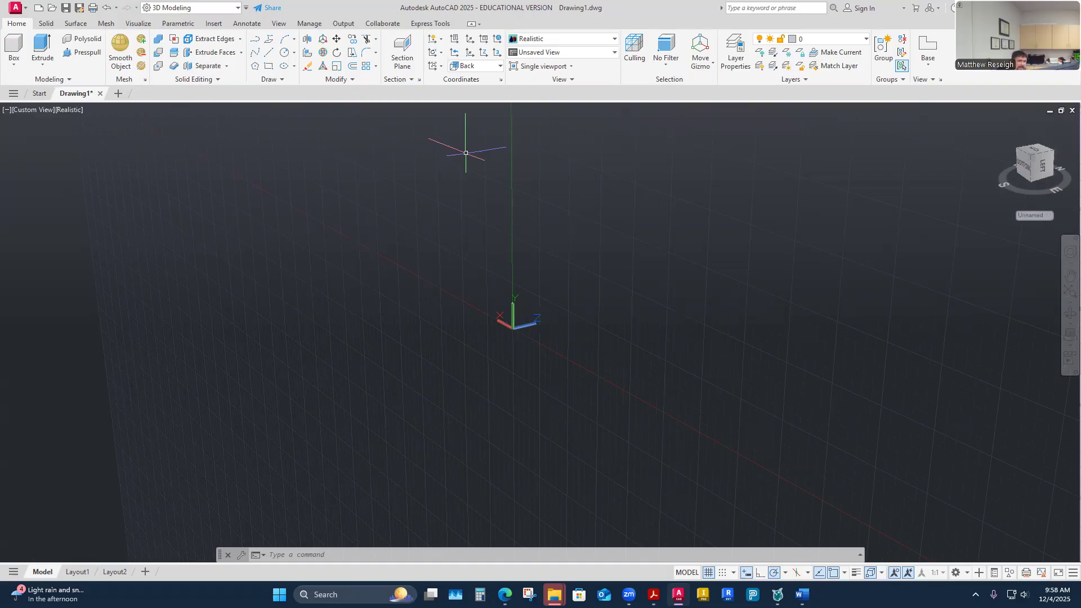
click(499, 66)
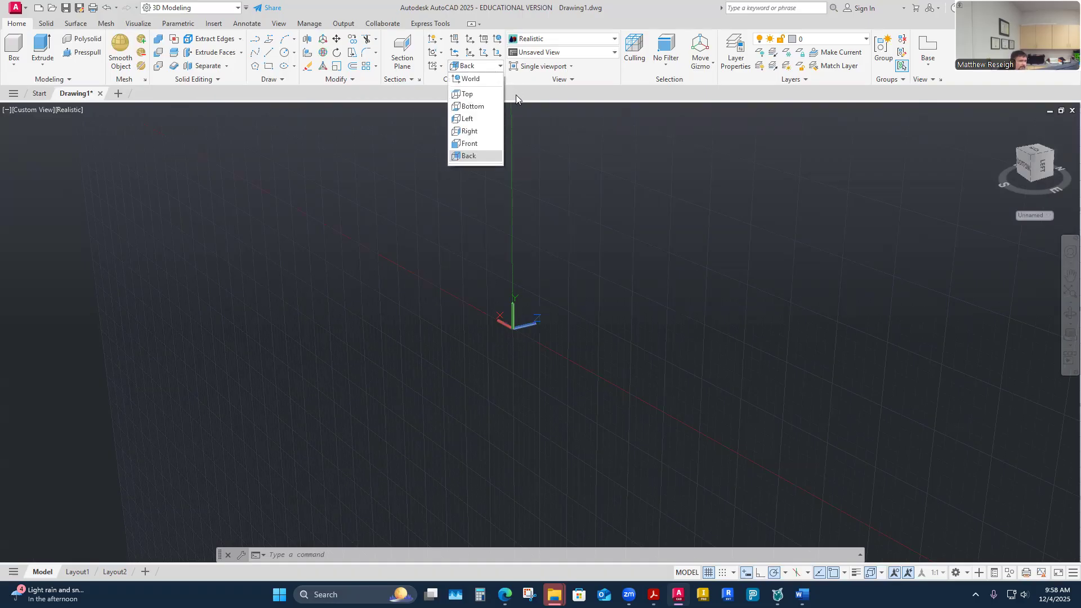
click(469, 96)
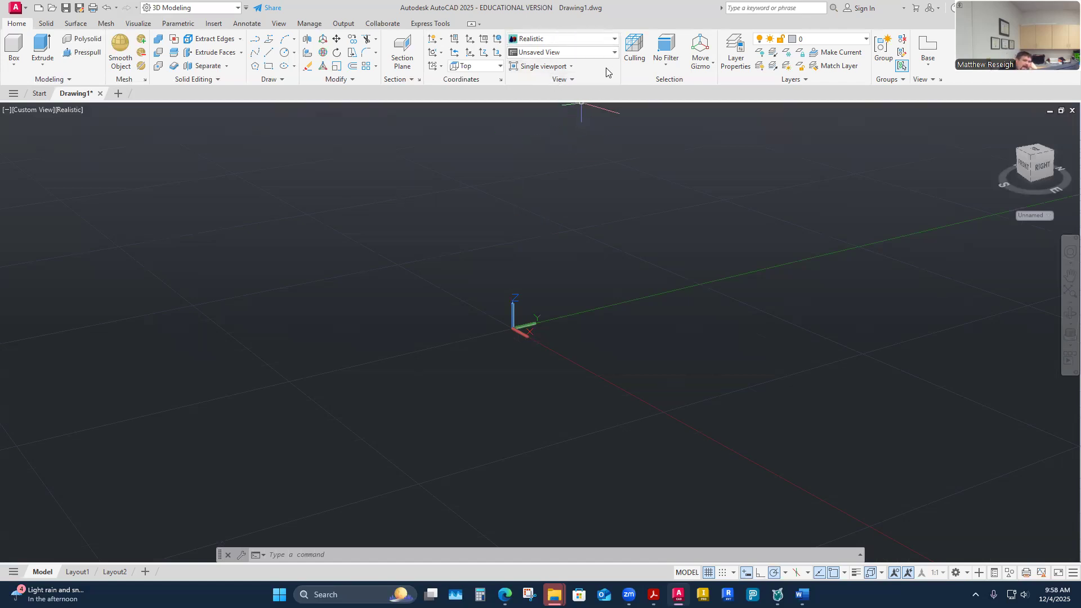
- Review the available visual styles, try 2D Wireframe in the viewport, and restore the Realistic style
click(614, 39)
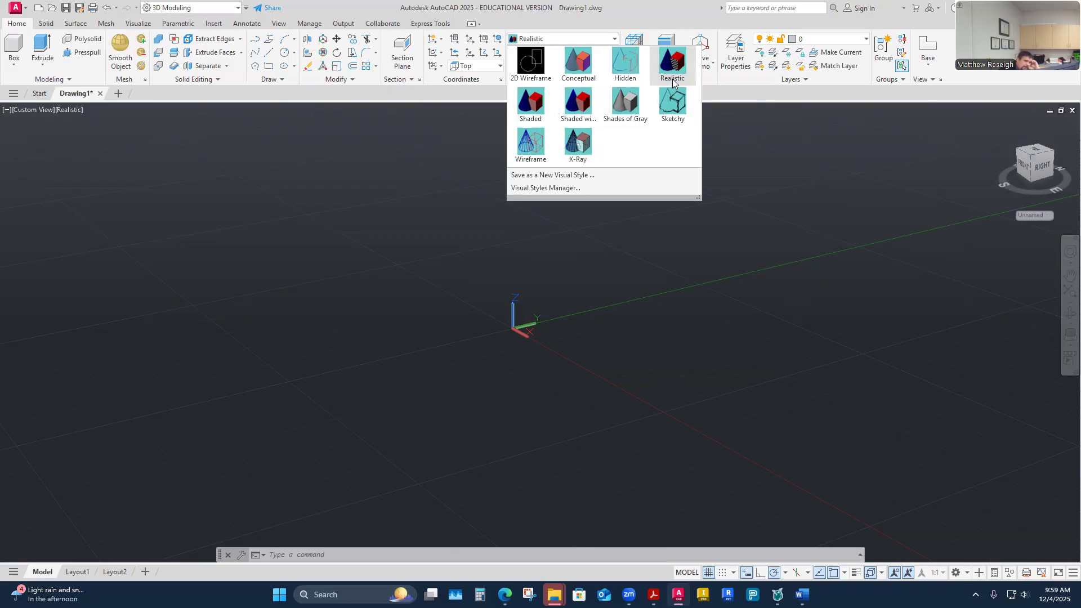
click(608, 276)
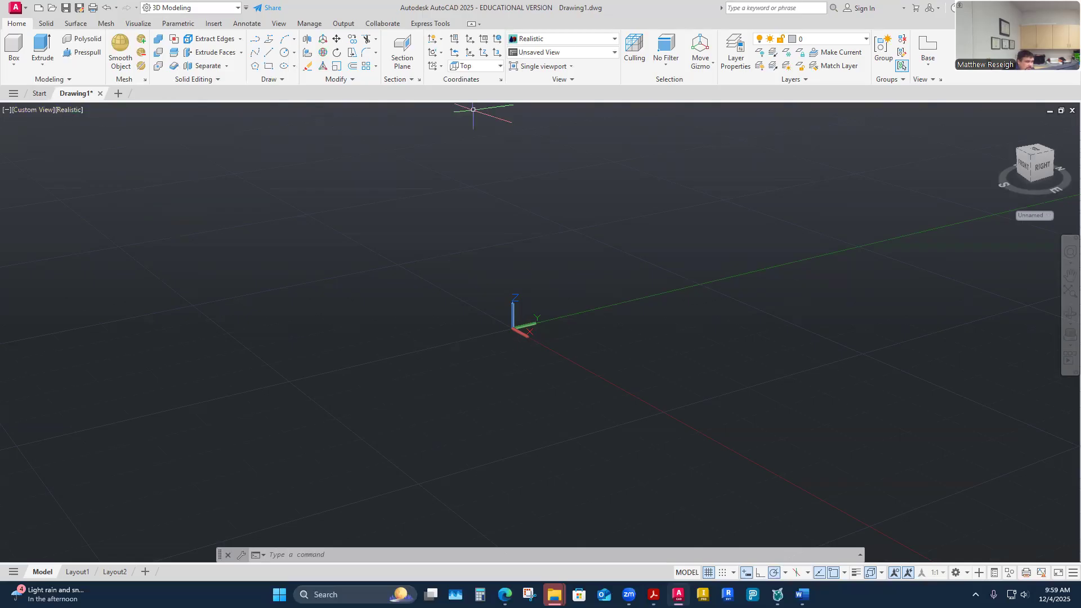
click(70, 110)
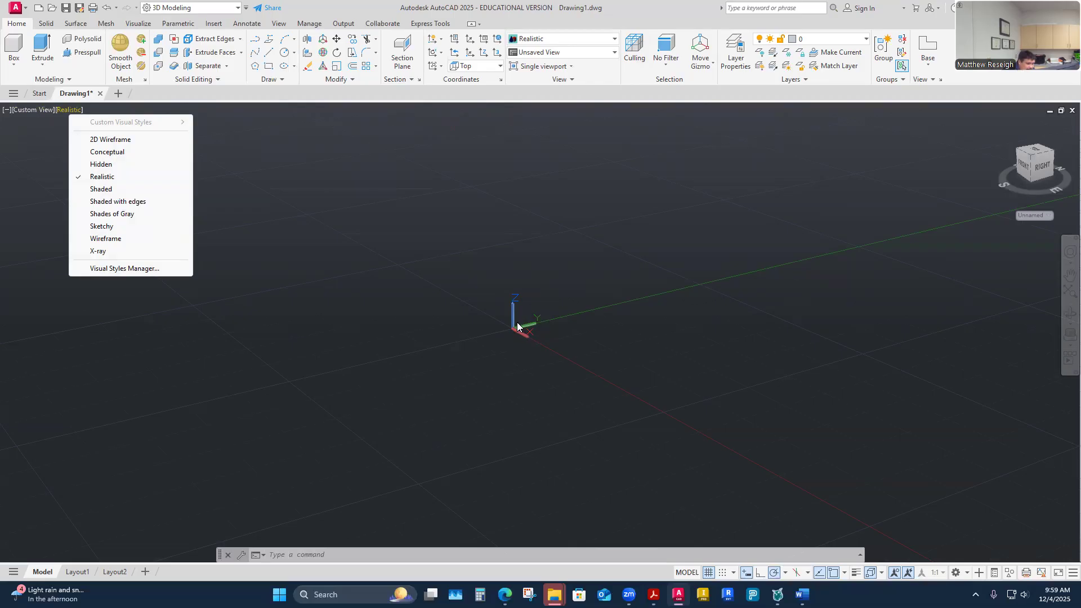
click(110, 140)
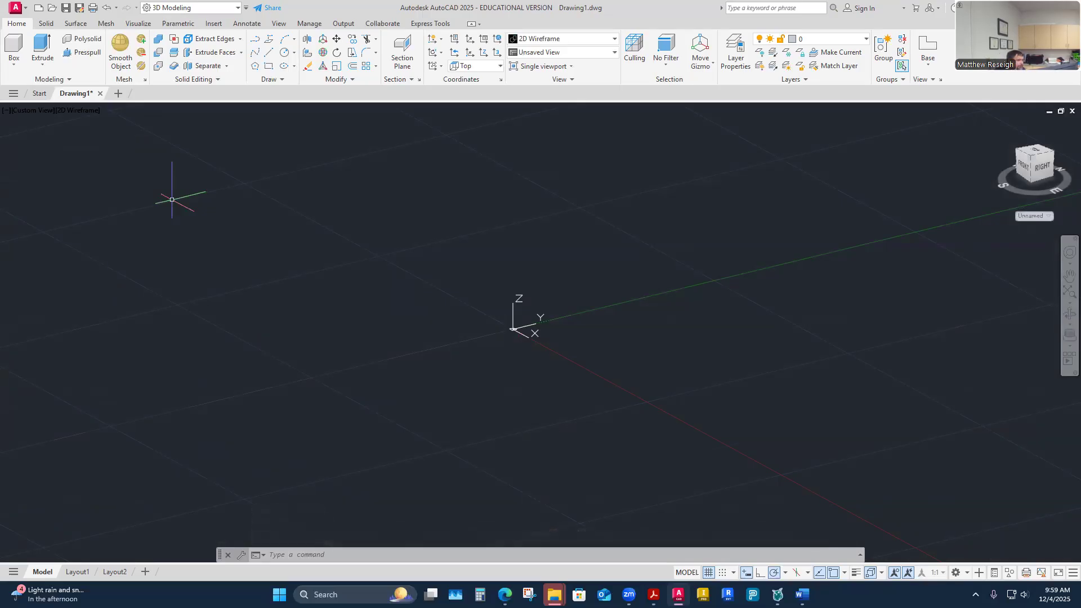
click(76, 111)
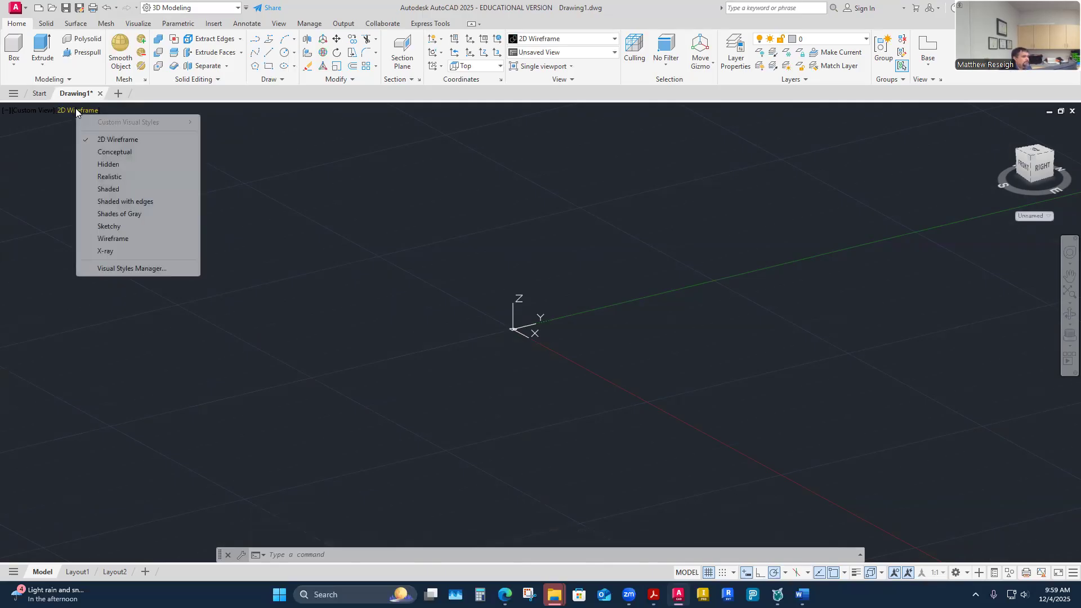
click(93, 179)
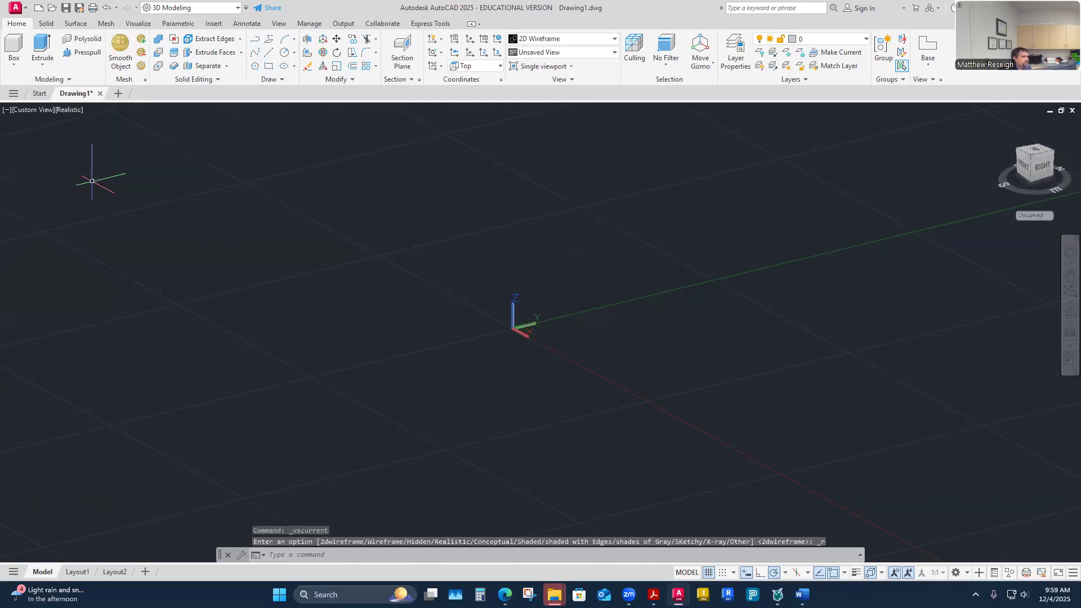
- Review the available workspaces and keep 3D Modeling as the current one
click(183, 8)
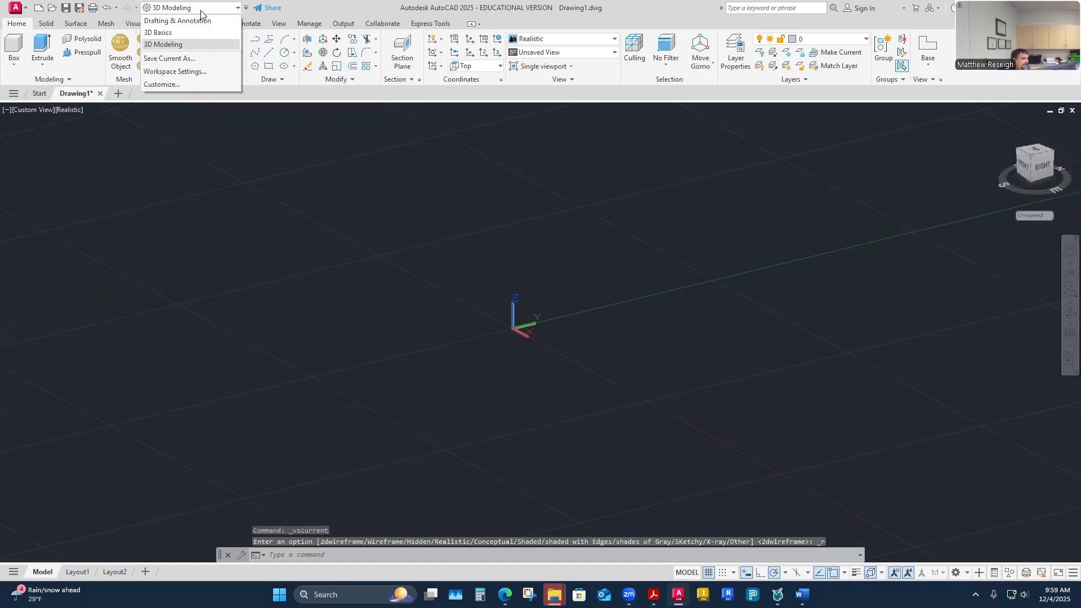
click(181, 44)
click(233, 10)
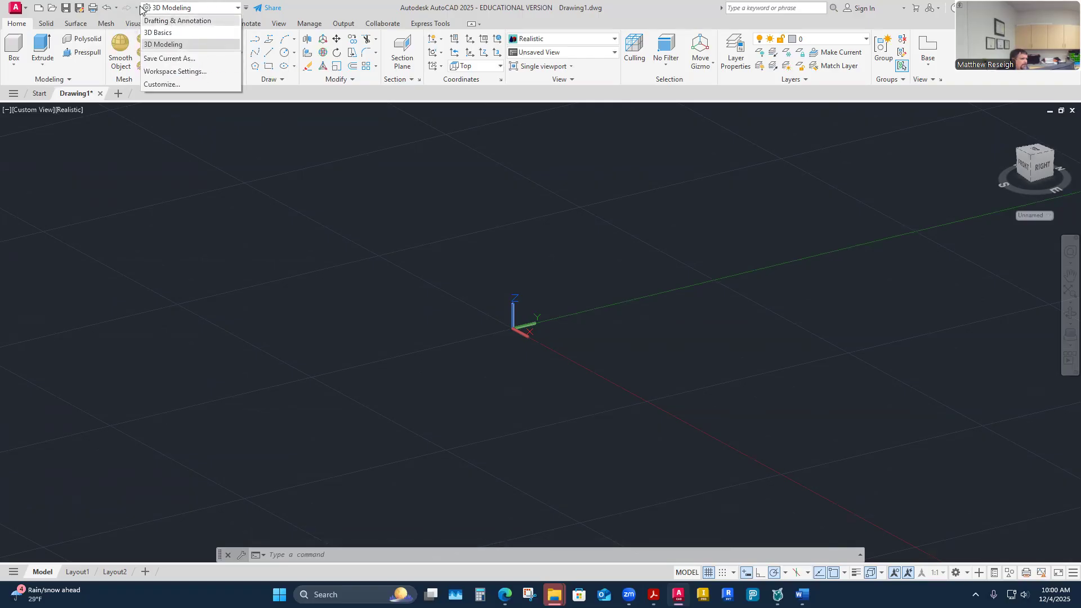
click(323, 10)
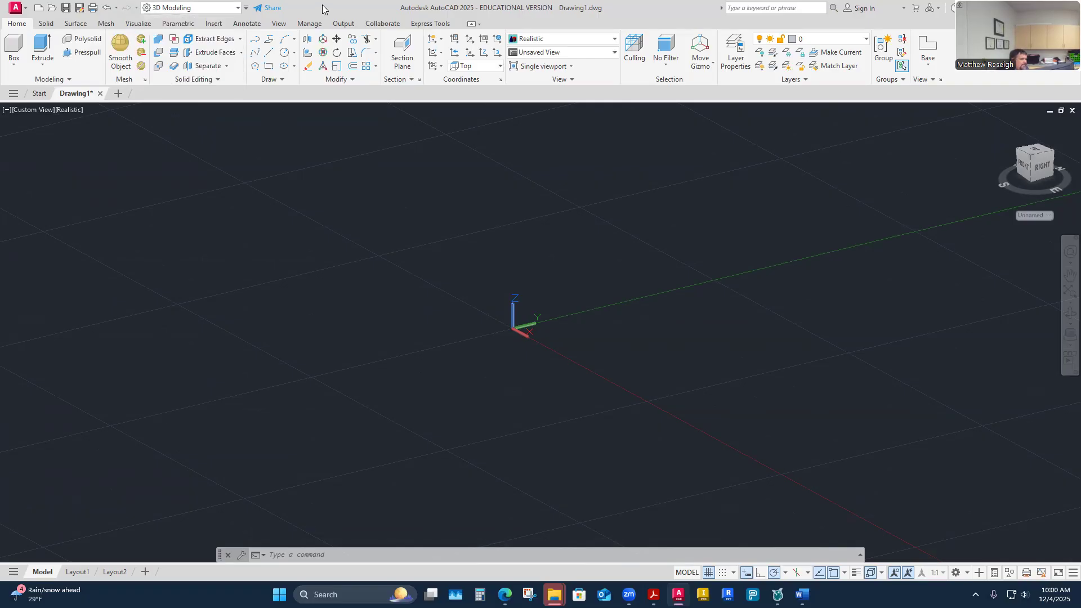
- Remove the Workspace selector from the Quick Access Toolbar and add it back again
click(246, 8)
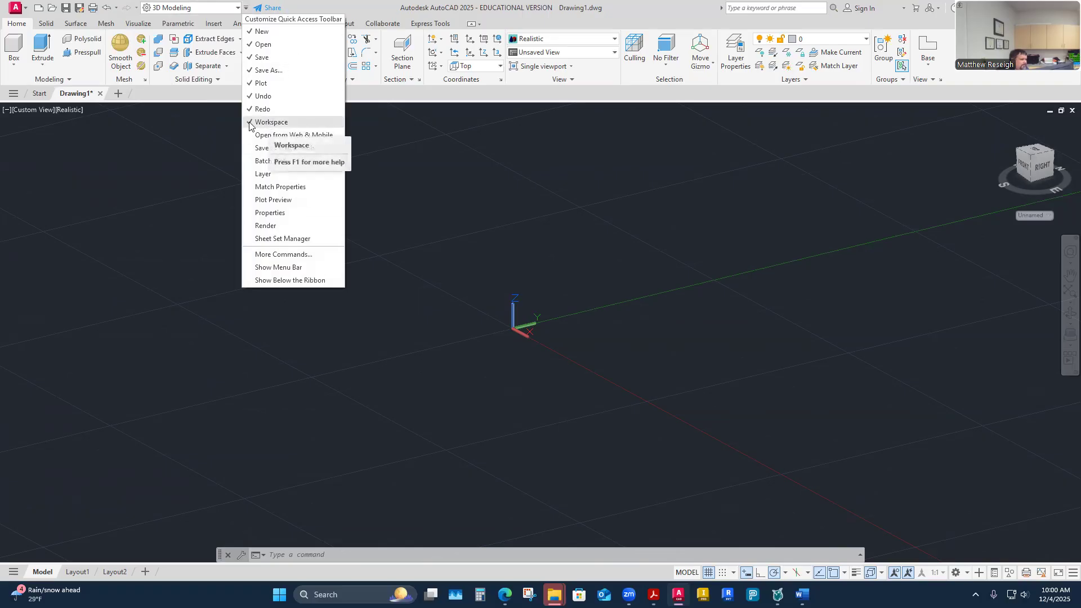
click(271, 122)
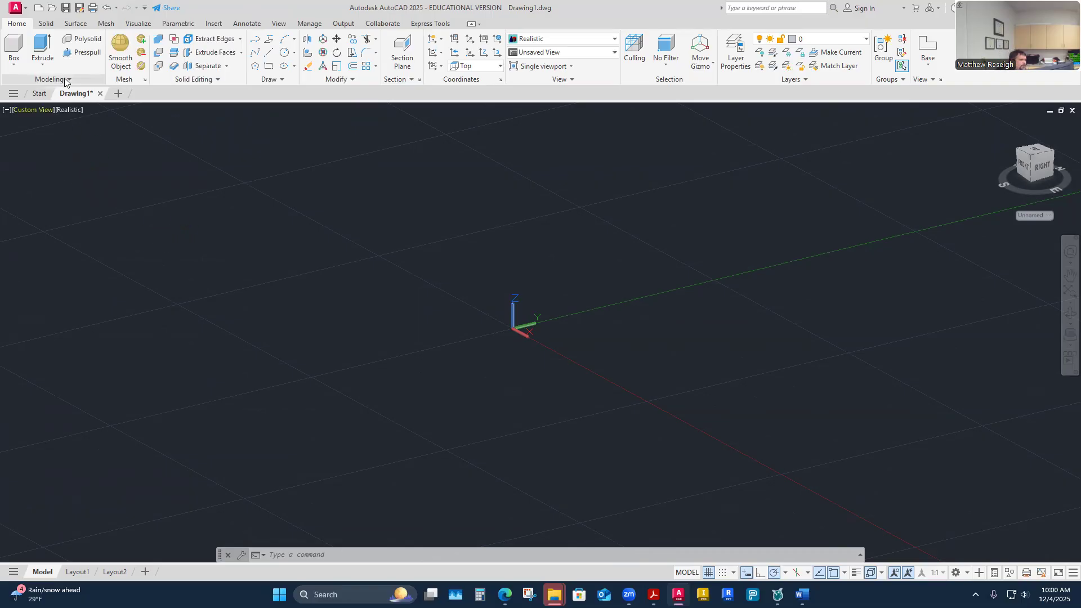
click(146, 9)
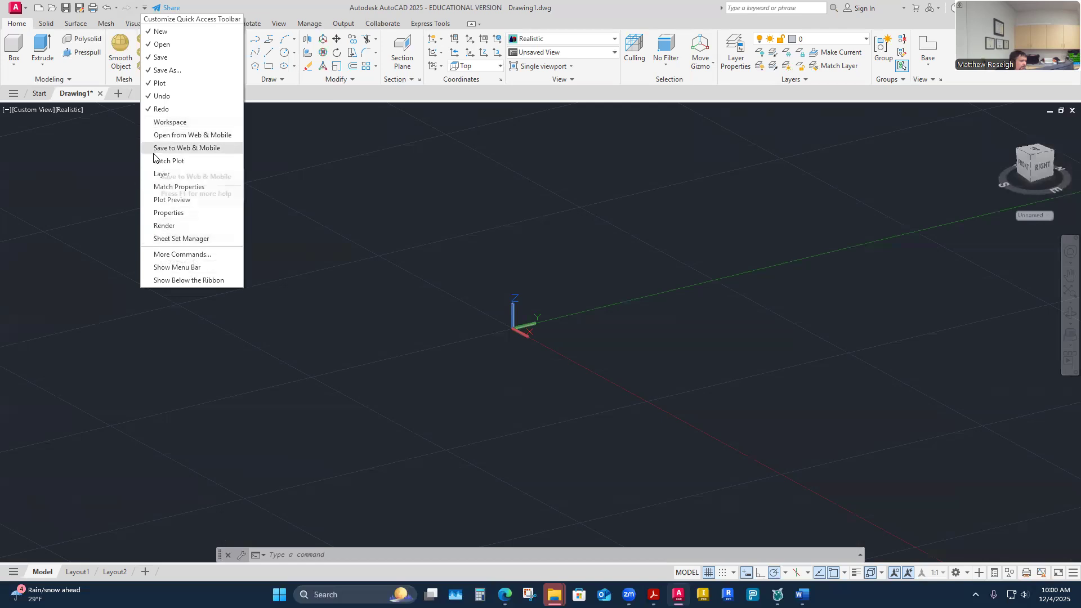
click(155, 123)
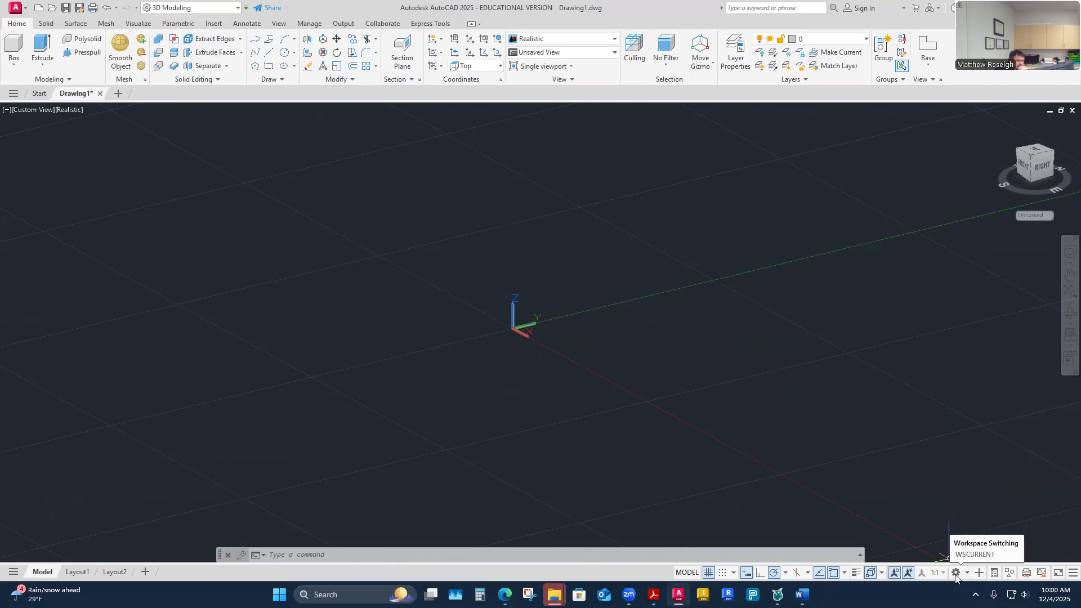
- Turn off the status bar's Workspace Switching control and turn it back on
click(1073, 572)
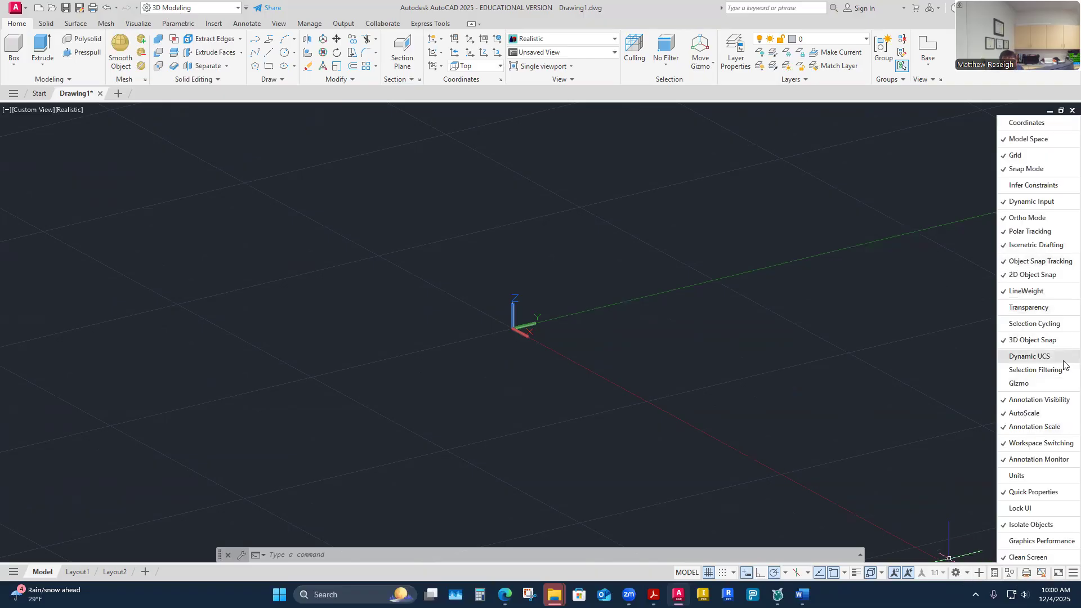
click(1045, 443)
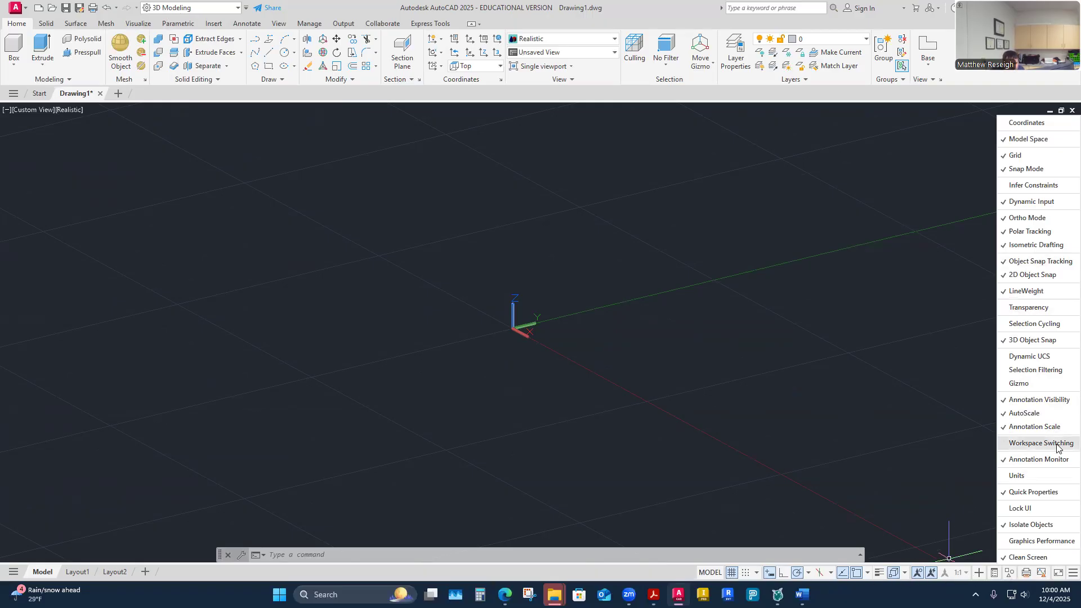
click(1005, 448)
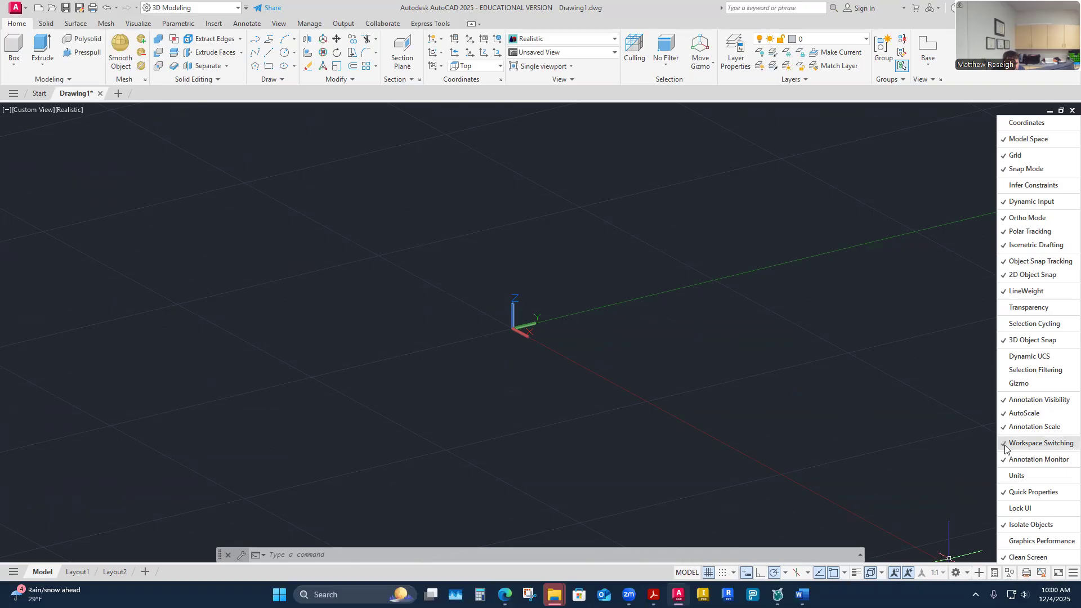
- Switch to the Drafting & Annotation workspace using the status bar control and return to 3D Modeling
click(964, 571)
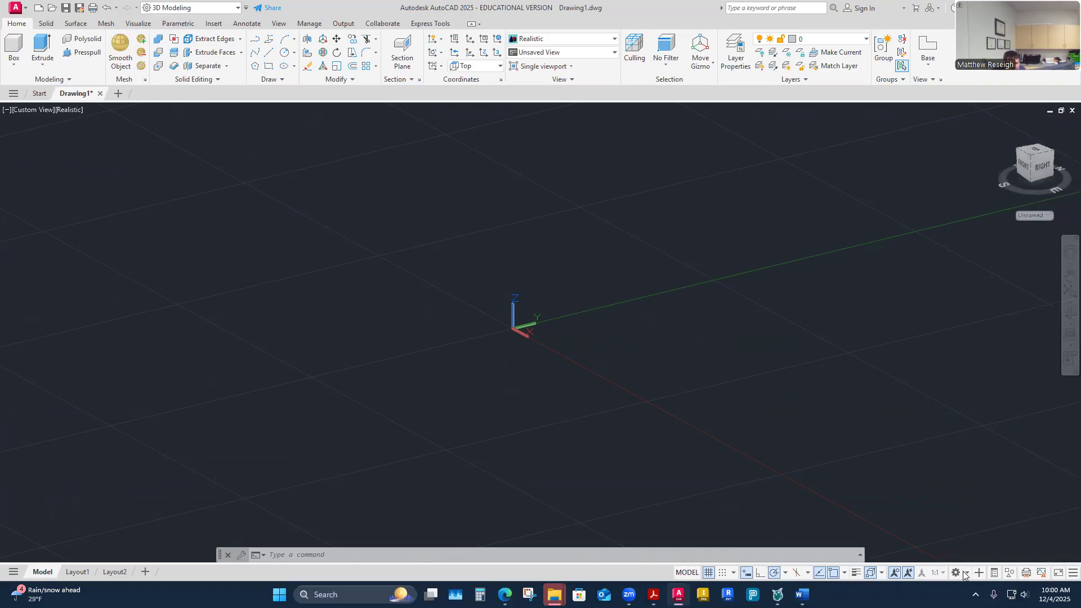
click(964, 573)
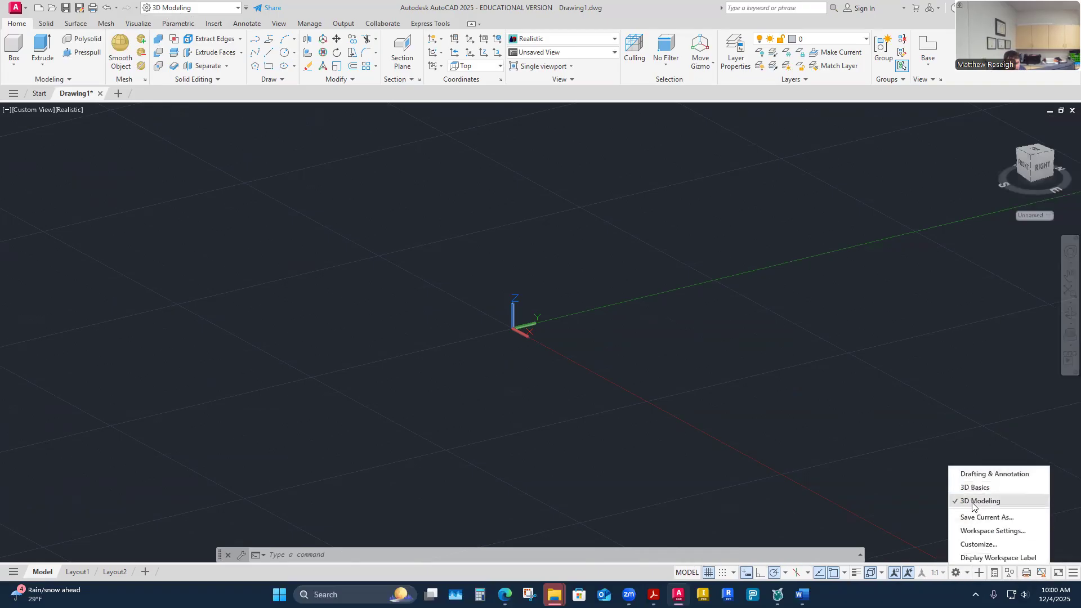
click(977, 474)
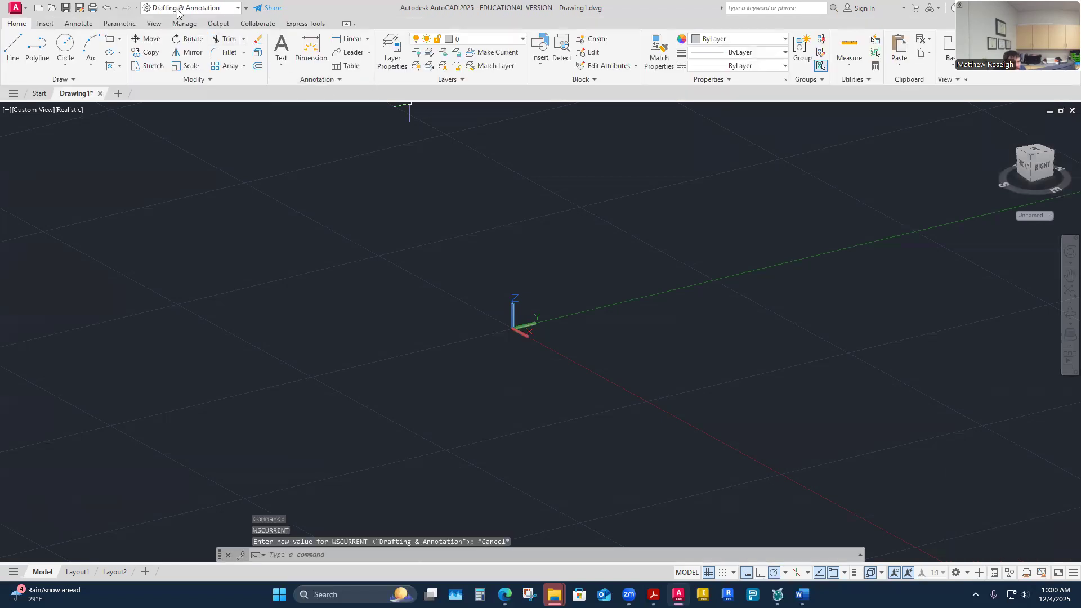
click(968, 573)
click(972, 505)
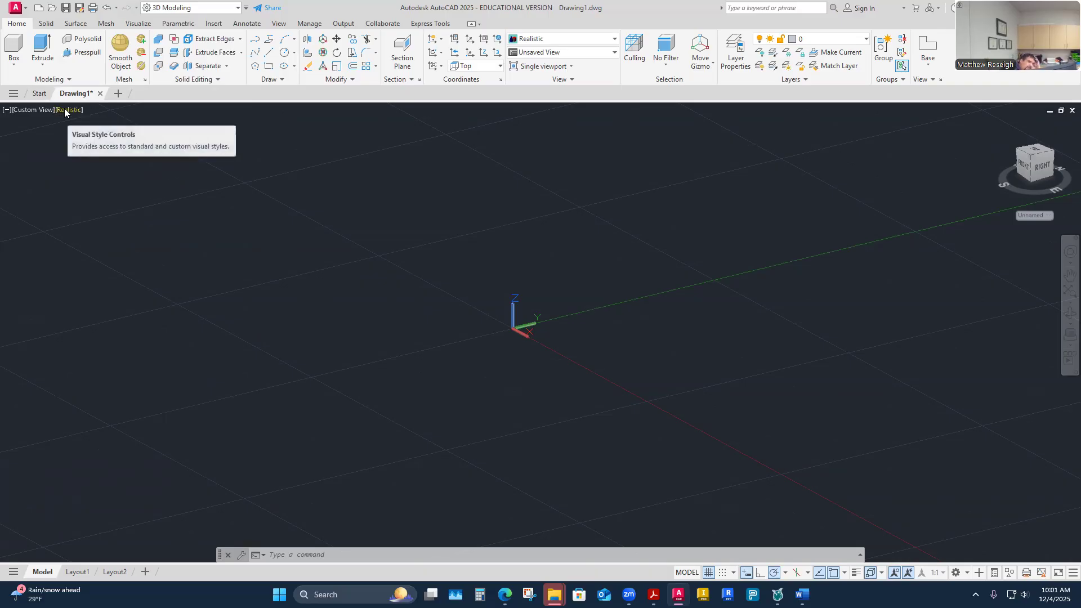
- Review the available visual styles and the drawing's layer list without changing either
click(617, 40)
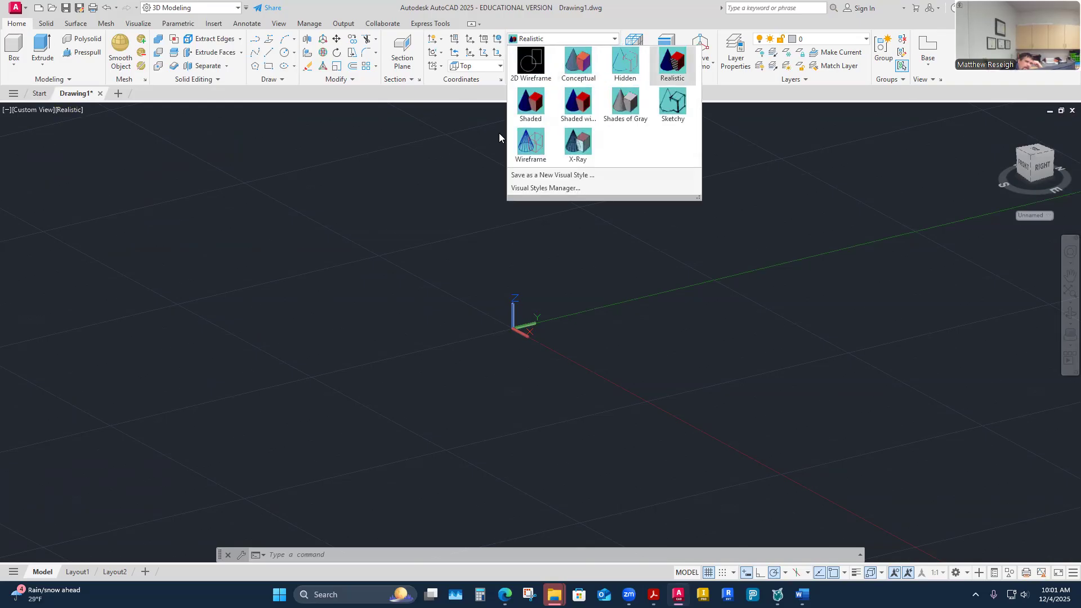
click(631, 250)
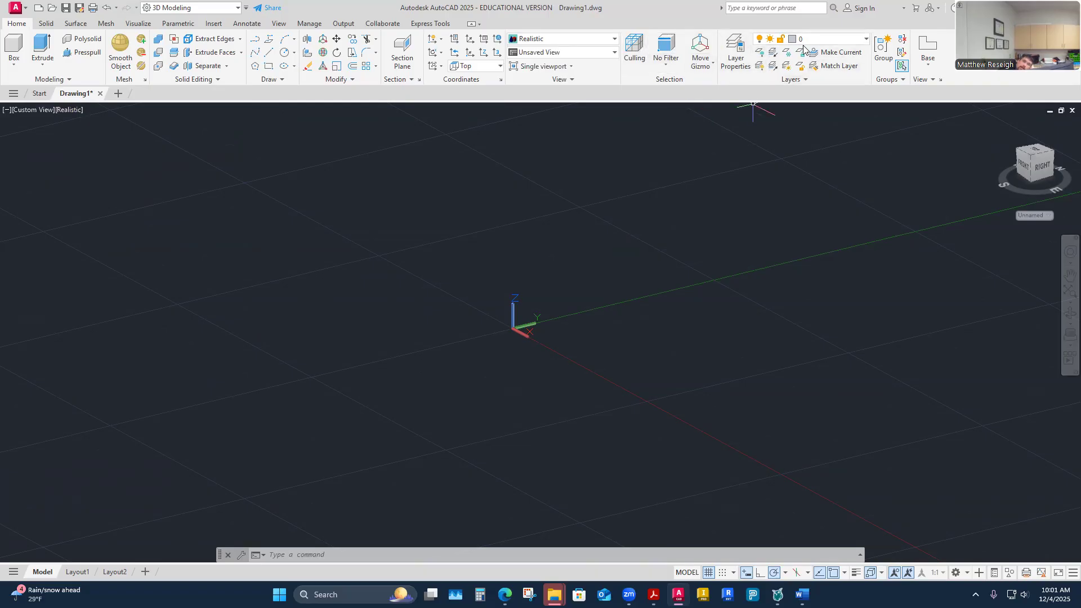
click(865, 41)
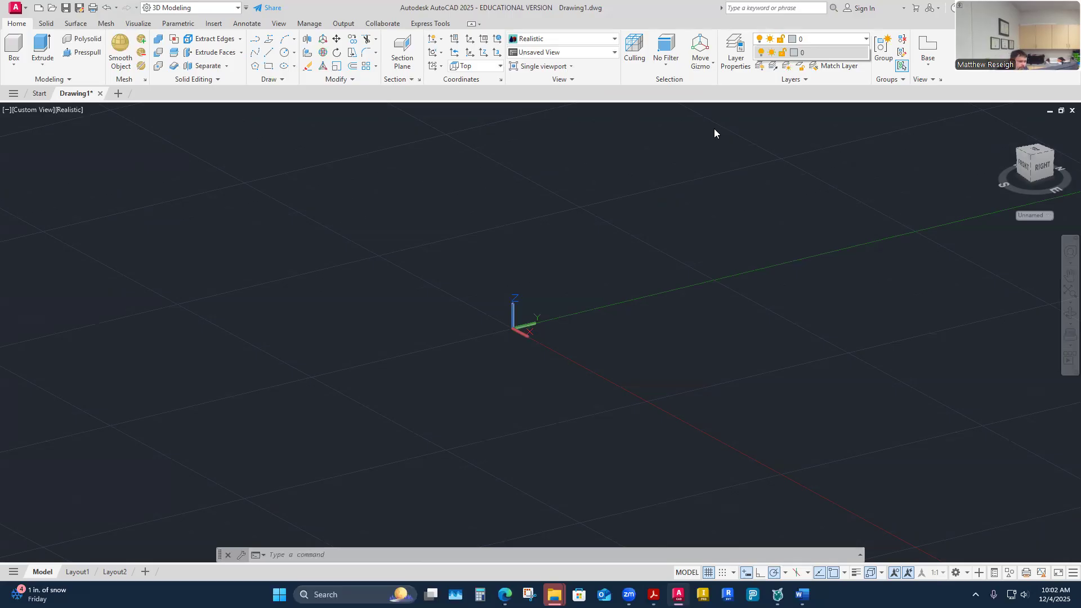
key(Escape)
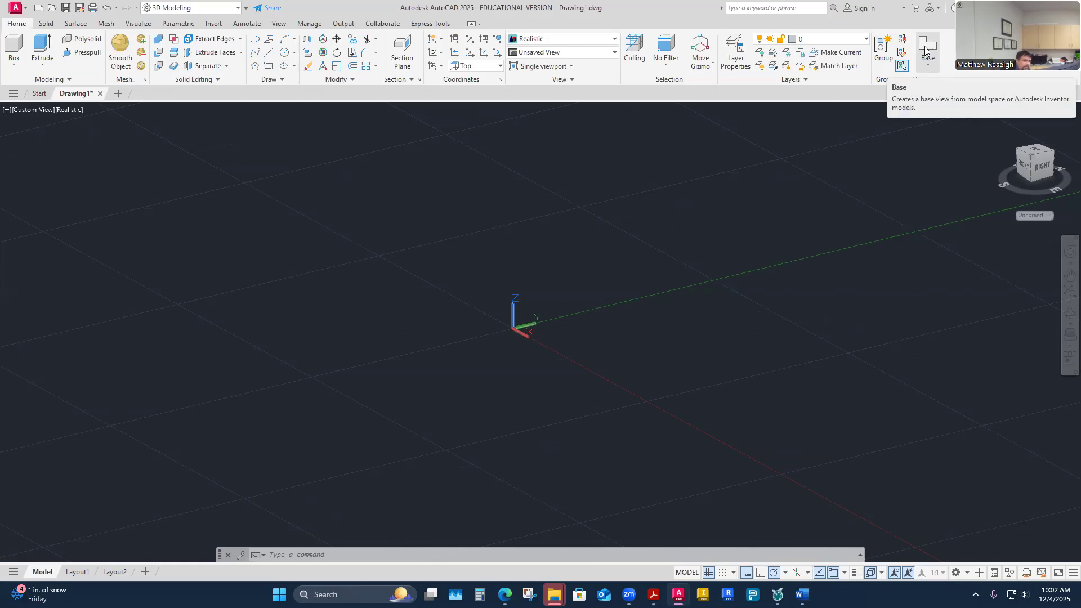
key(Escape)
key(Escape)
key(Escape)
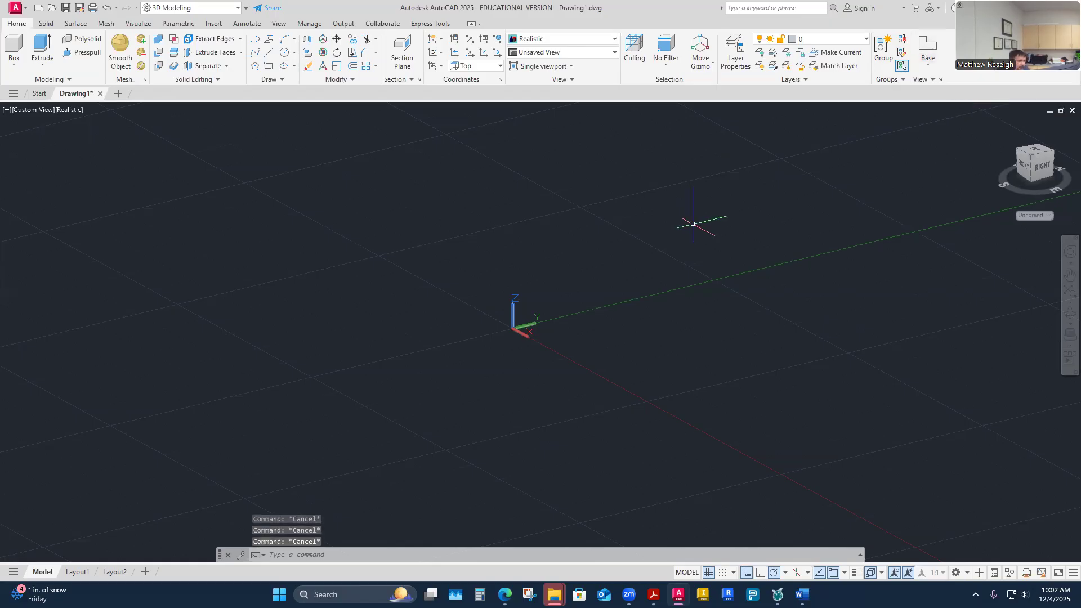
- Inspect Layout1 and its viewport, look at Layout2, and return to model space
click(74, 572)
click(325, 287)
click(324, 287)
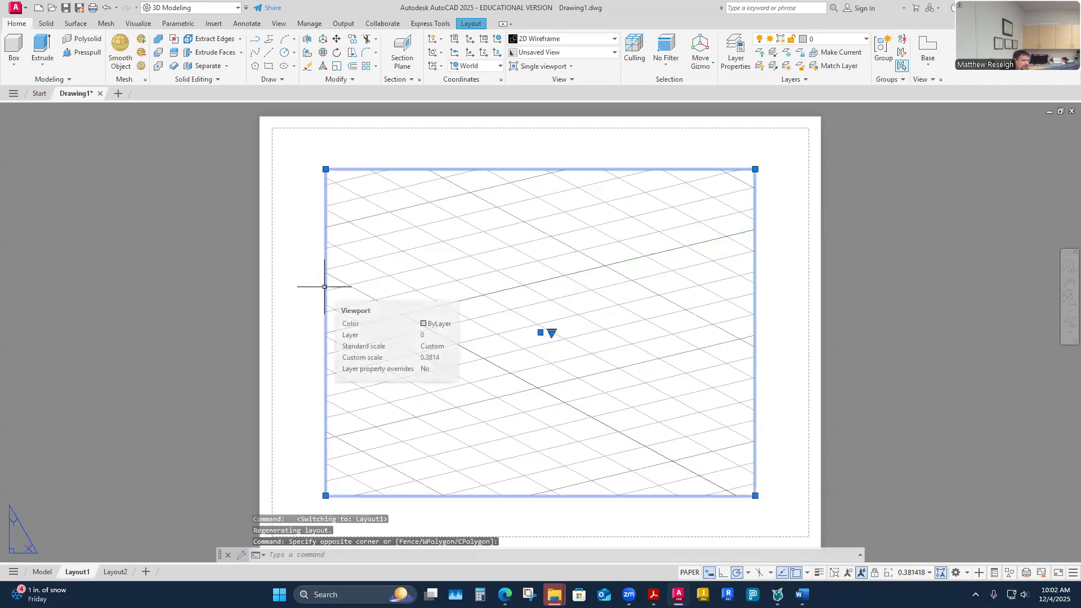
key(Escape)
key(Escape)
click(115, 572)
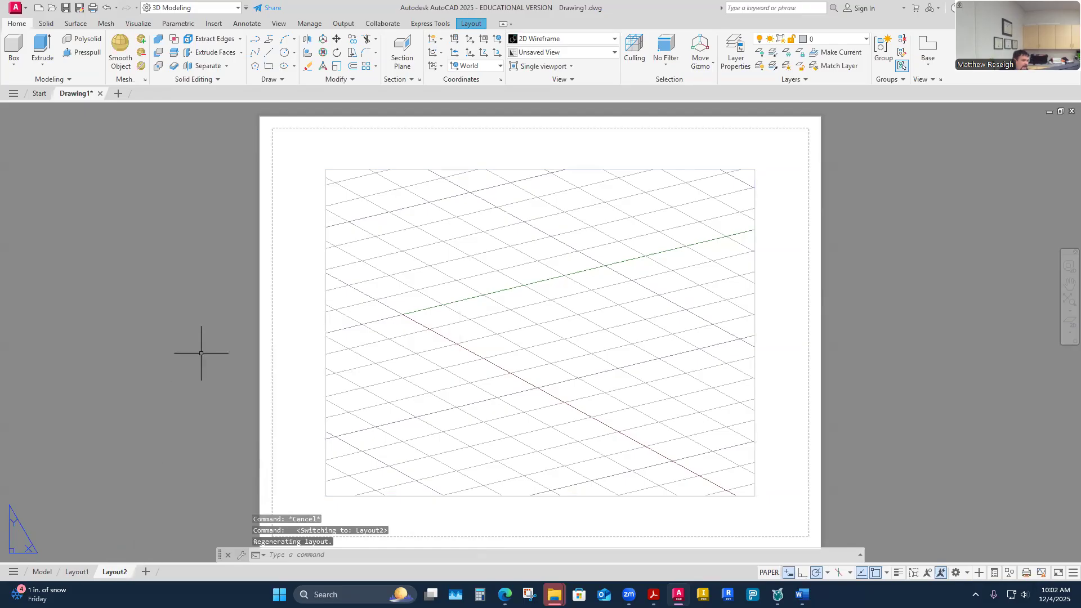
click(42, 572)
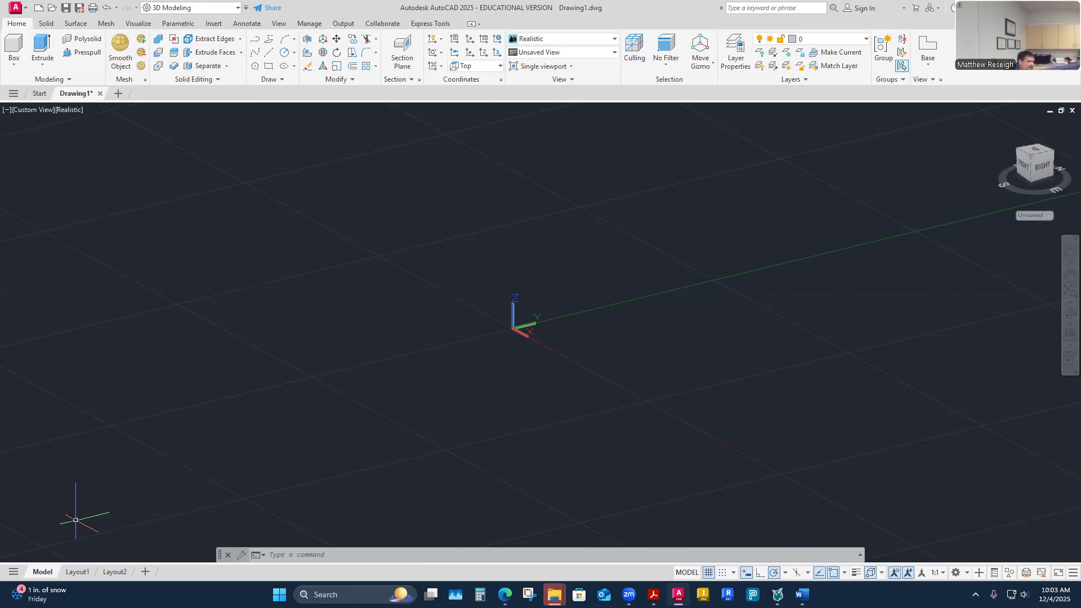
- In File Explorer, browse to 0-General > Templates-AutoCAD and start a drawing from the ASME-Inch-ISU-BSize template
mouse_move(554, 594)
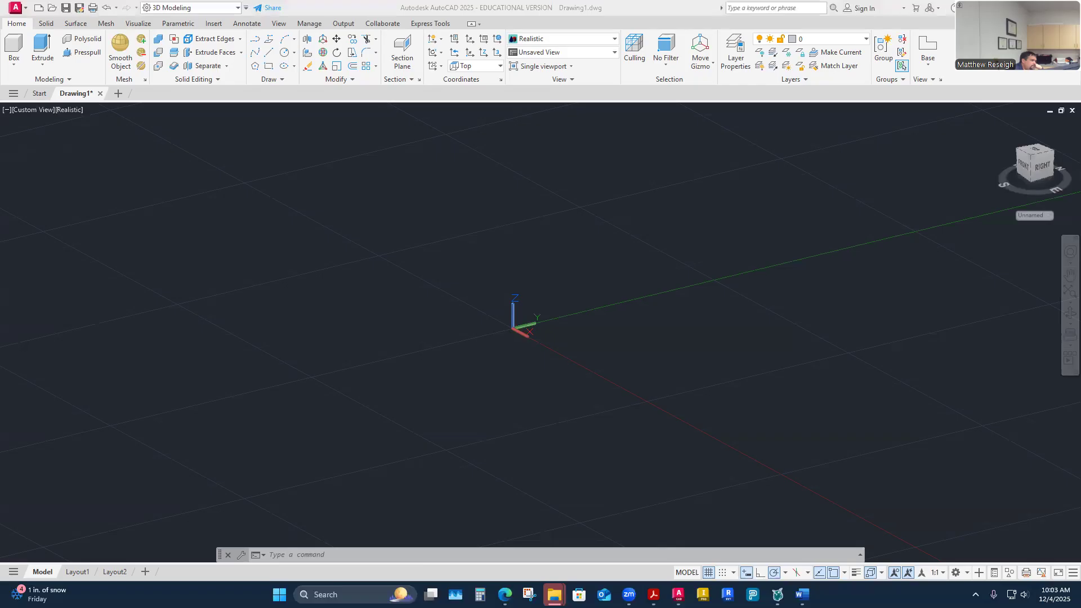
drag(522, 1, 522, 122)
click(467, 167)
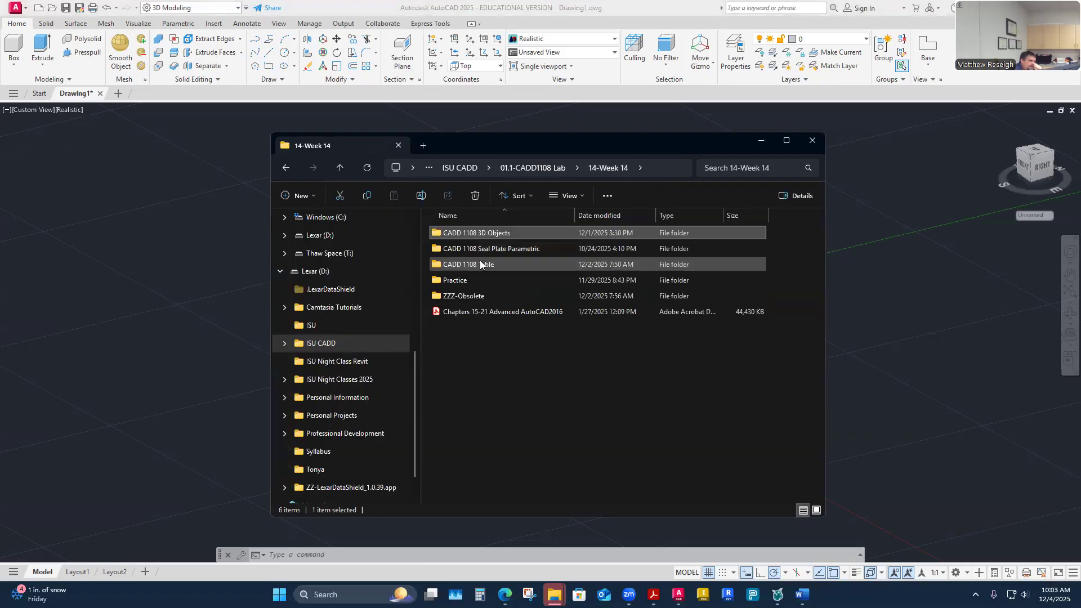
click(527, 166)
double_click(470, 236)
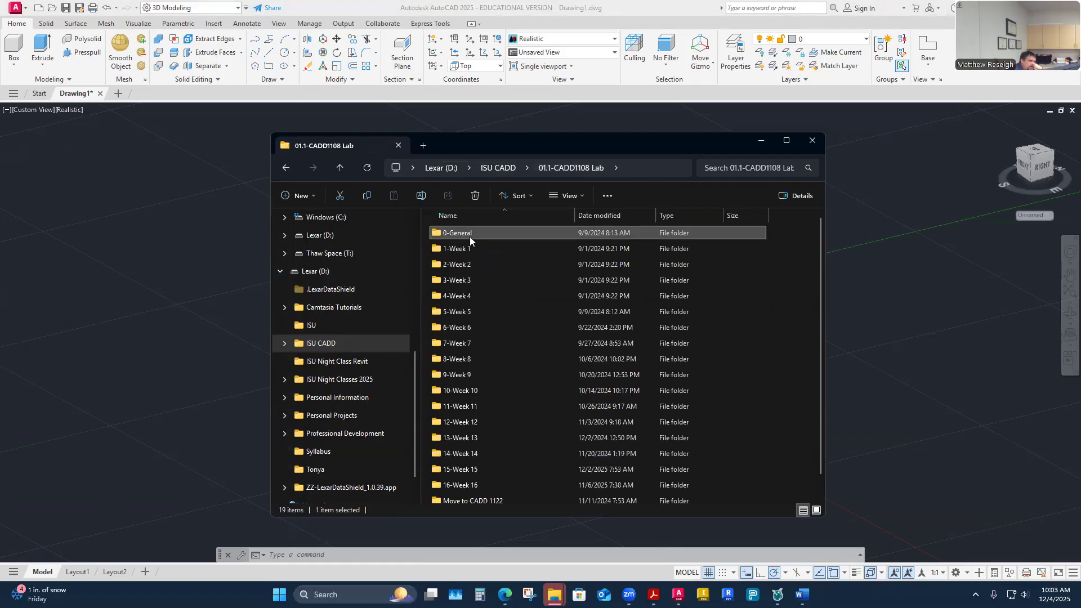
click(487, 251)
double_click(486, 250)
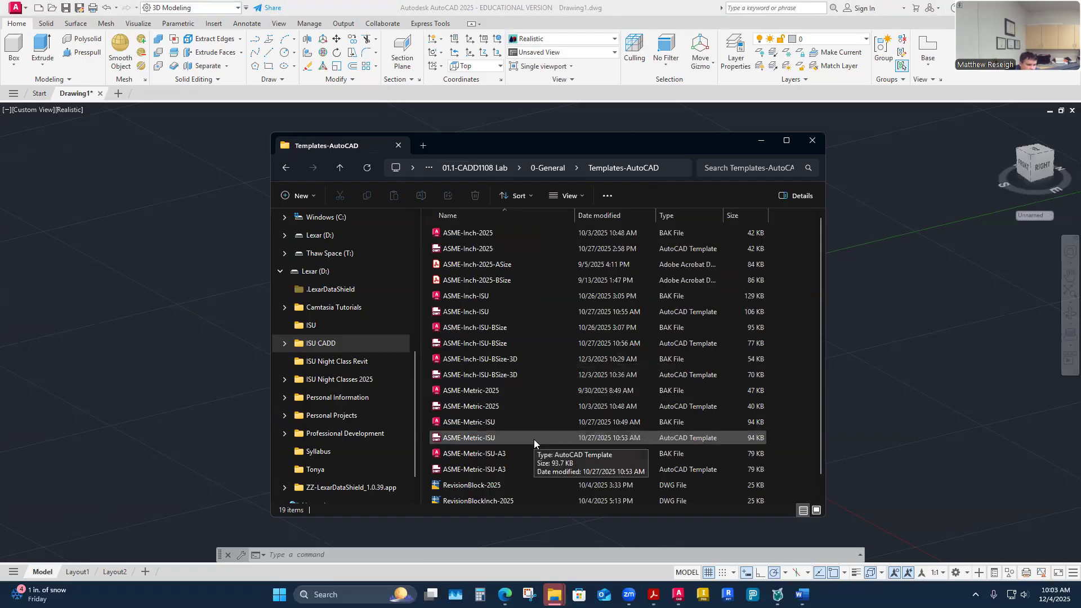
double_click(467, 342)
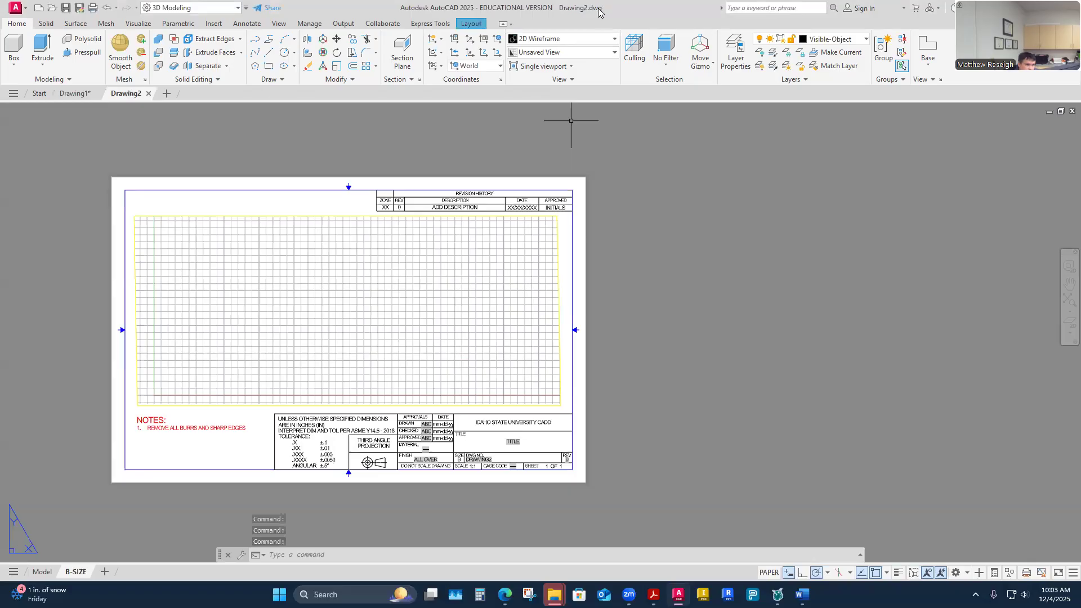
- Show the new drawing's model space and switch to the Drafting & Annotation workspace
click(40, 571)
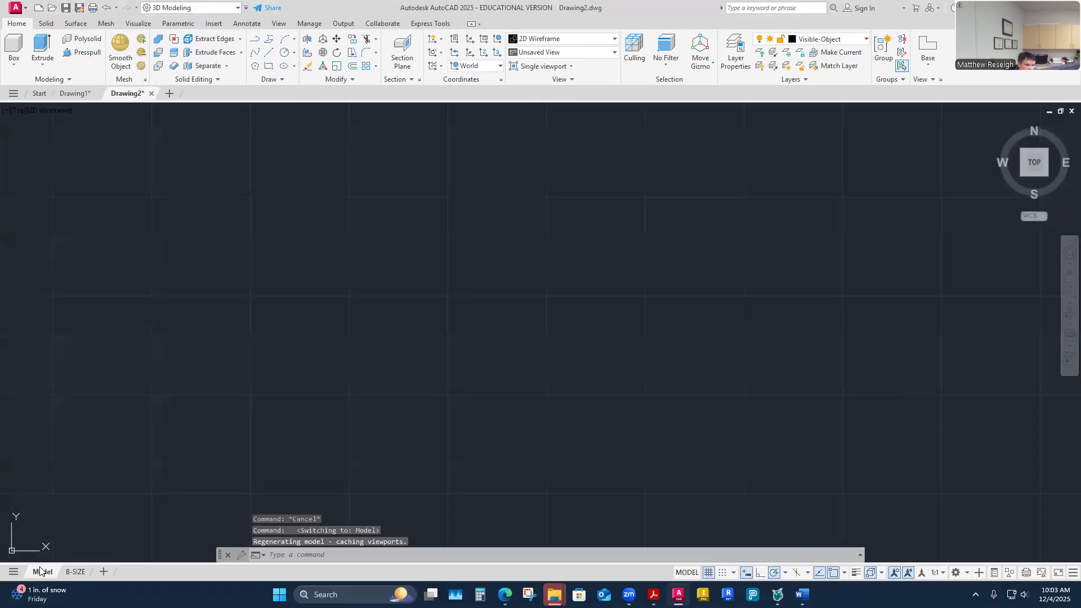
scroll(168, 495, up, 4)
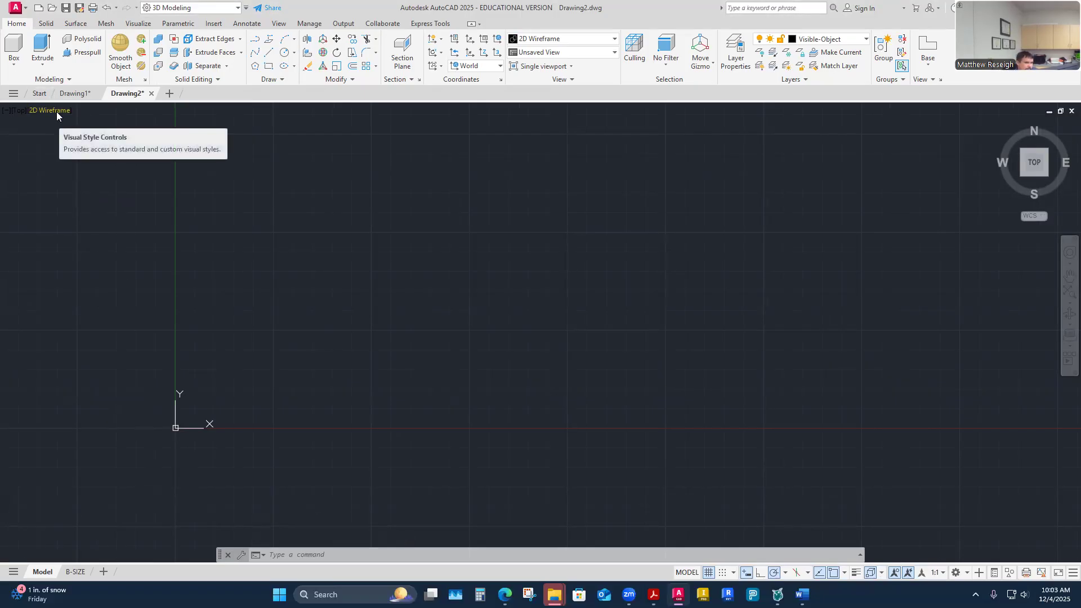
click(237, 7)
click(180, 20)
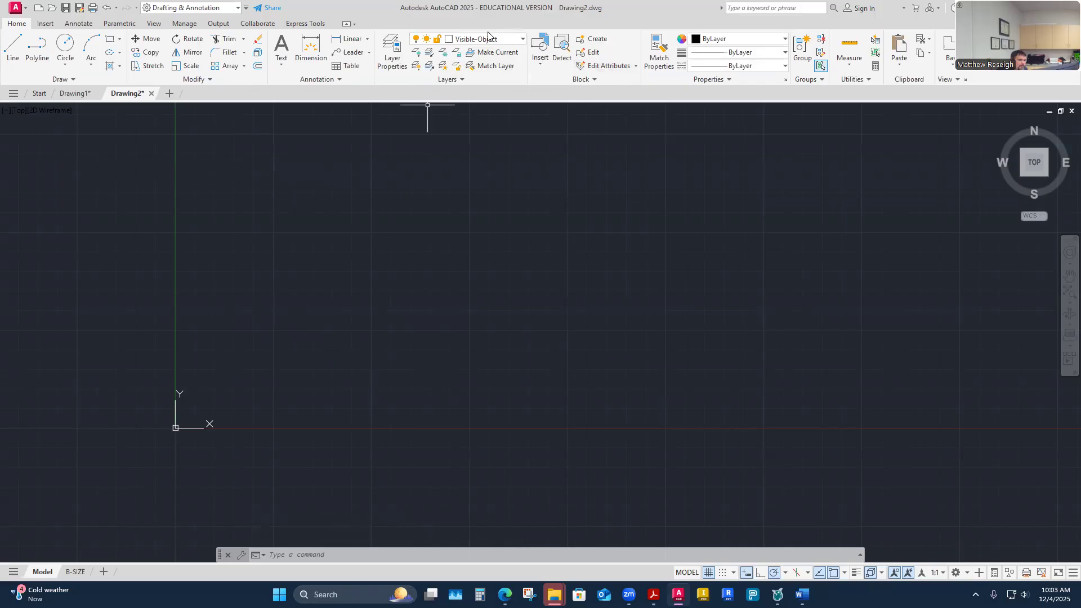
- Review the B-size template's layer list and close its drawing without saving
click(523, 39)
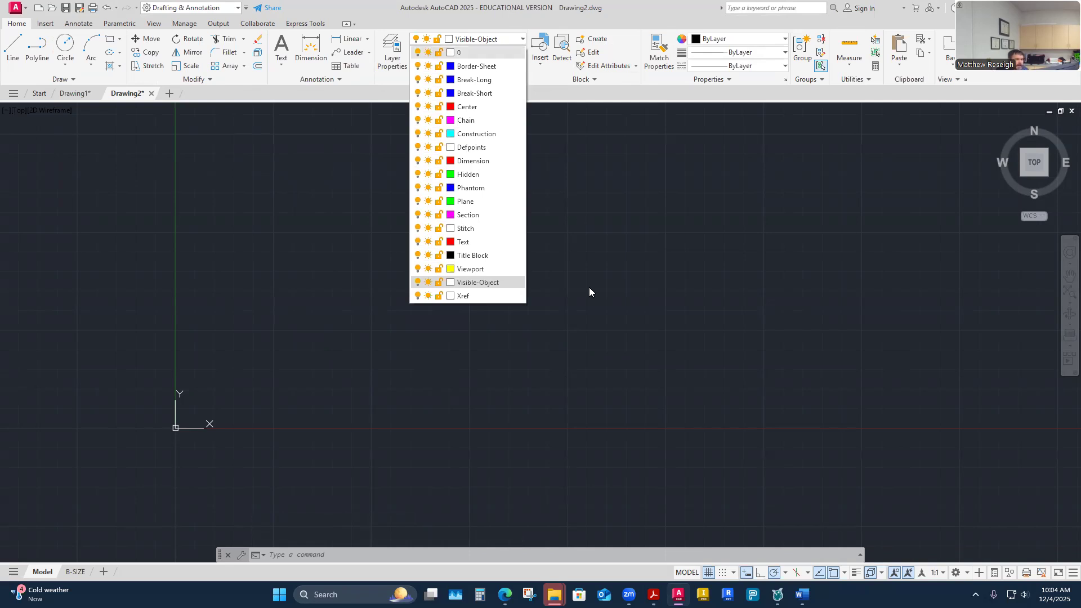
key(Escape)
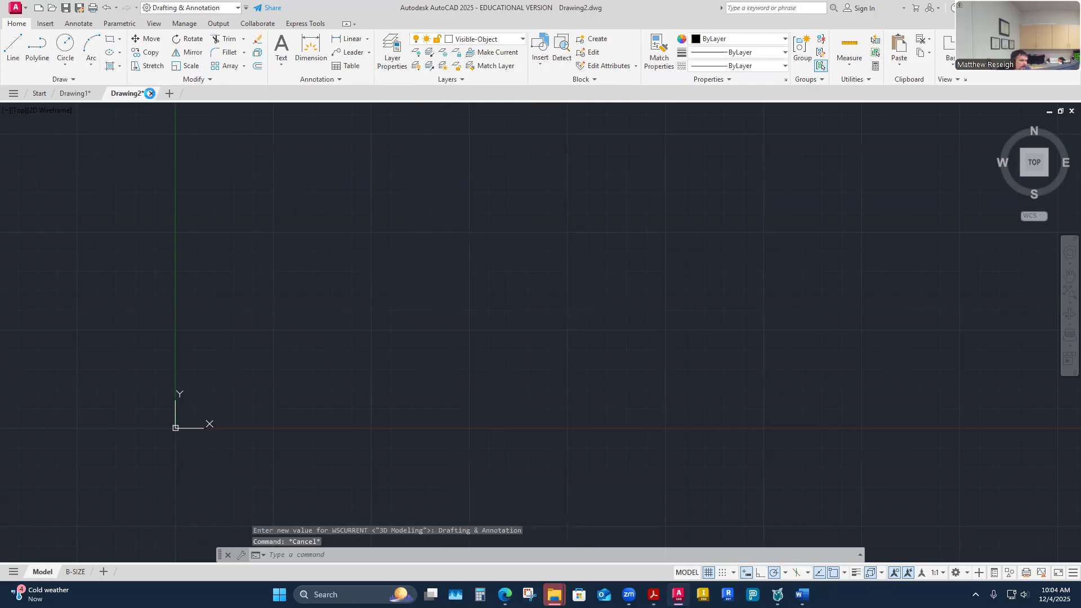
click(150, 93)
click(546, 320)
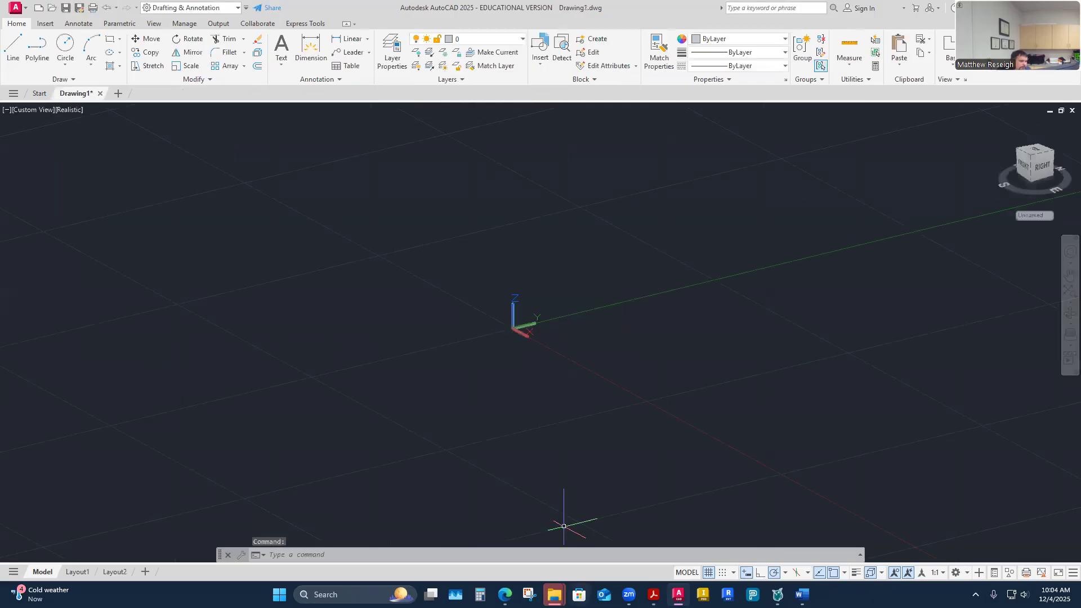
- In File Explorer, browse to 0-General > Templates-AutoCAD and start another drawing from the ASME-Inch-ISU-BSize template
mouse_move(554, 594)
click(501, 556)
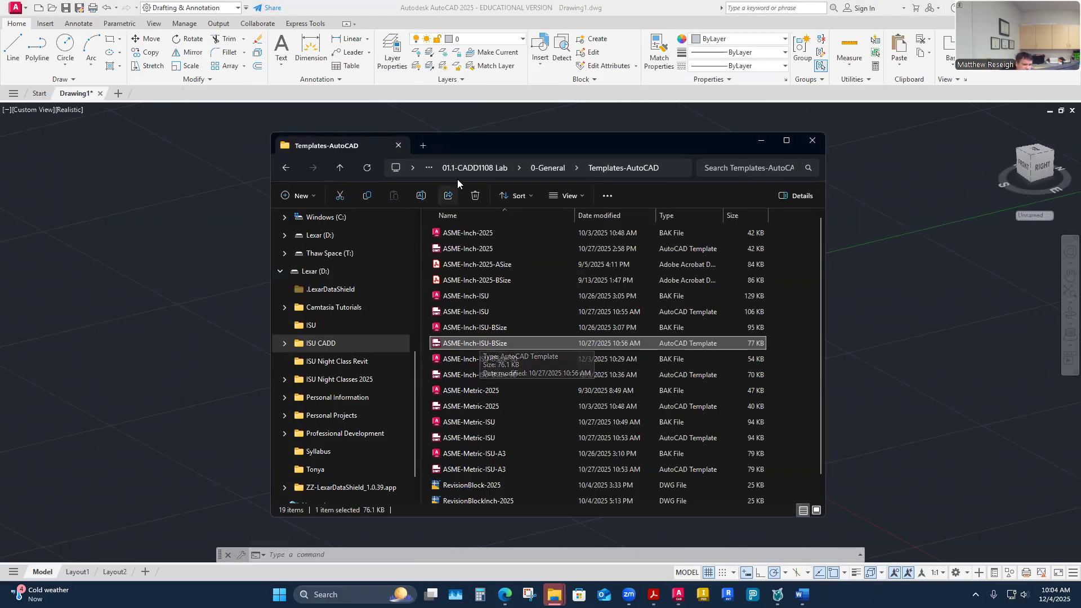
click(473, 168)
double_click(467, 233)
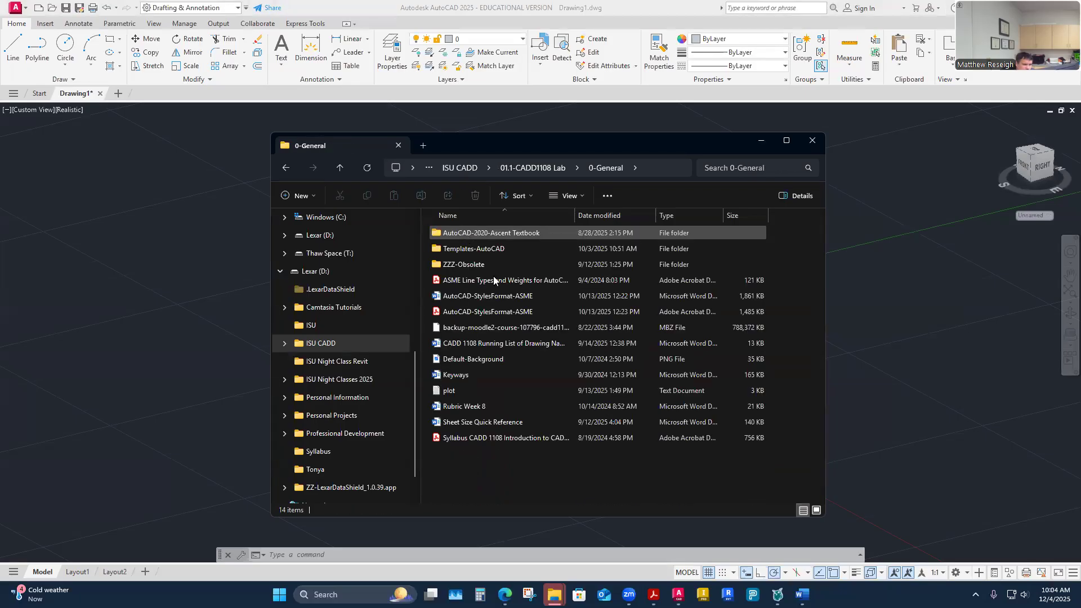
double_click(474, 249)
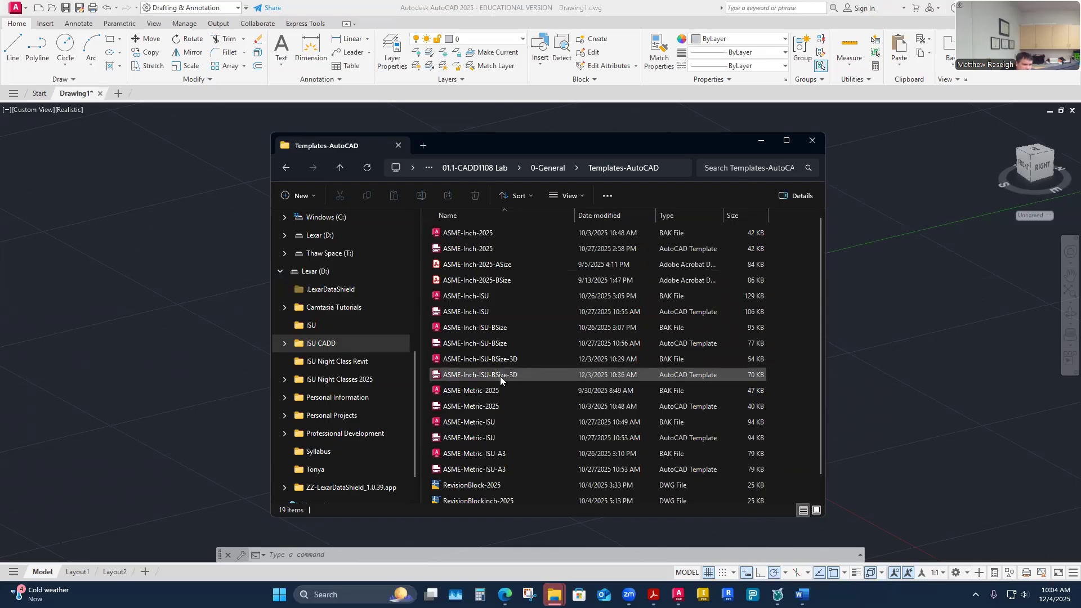
double_click(463, 345)
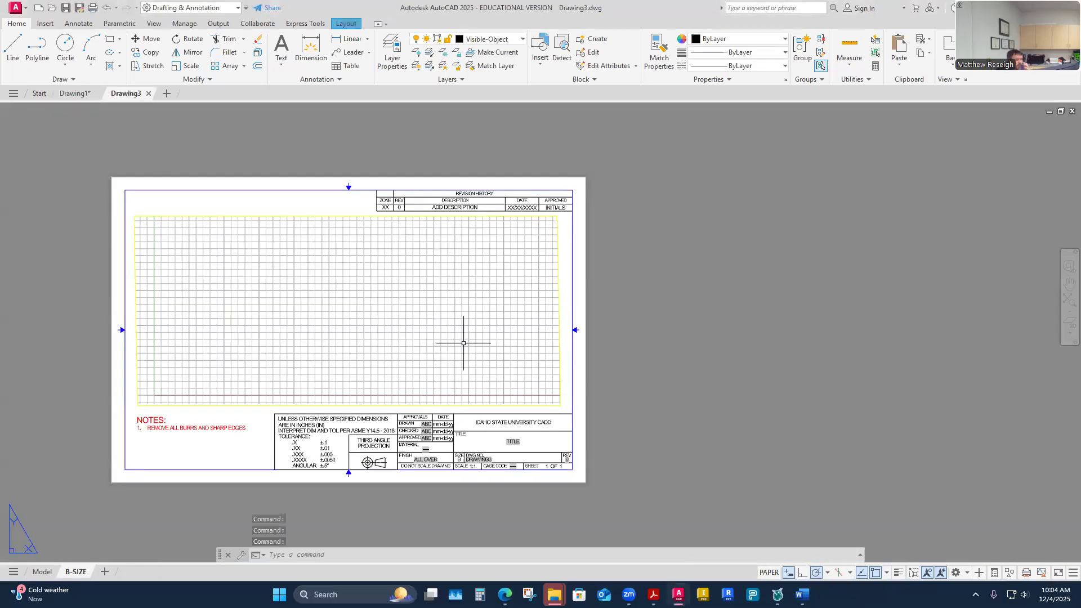
- Show the new B-size drawing's model space and switch to the 3D Modeling workspace
click(42, 571)
scroll(428, 347, down, 4)
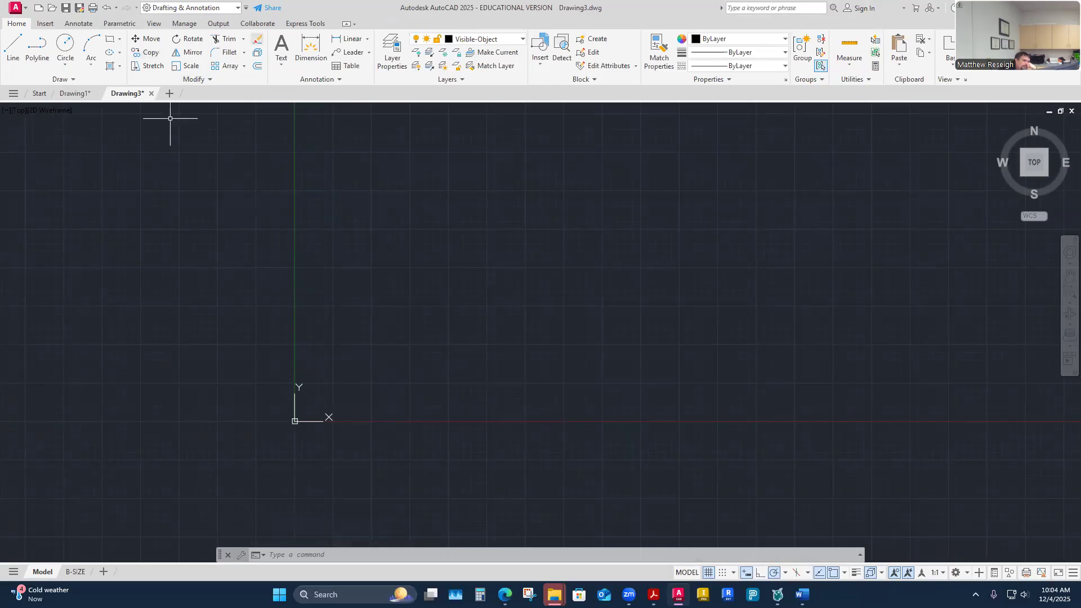
click(237, 8)
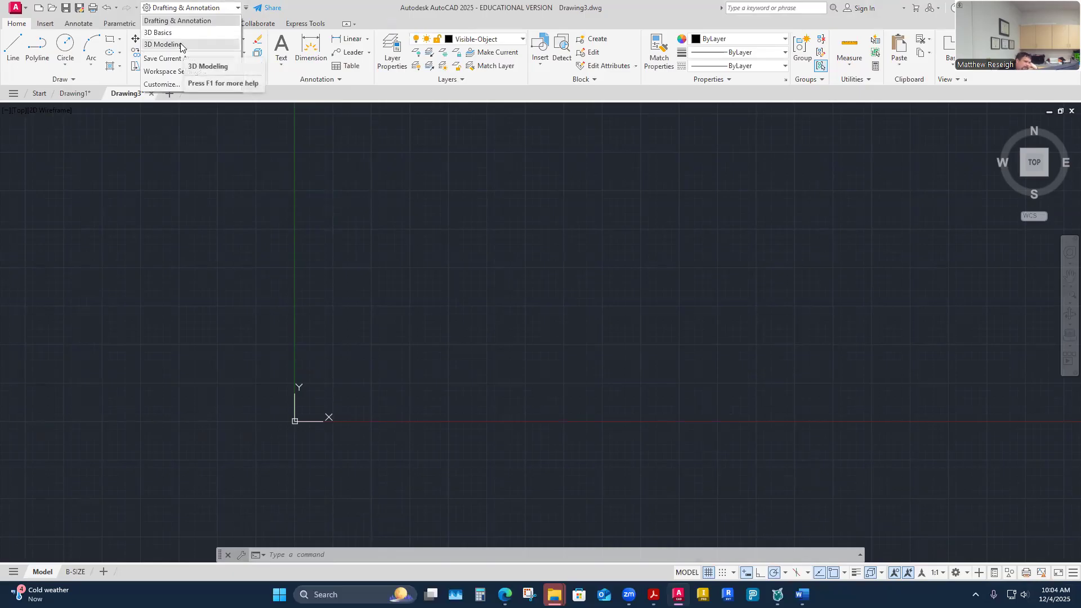
click(163, 45)
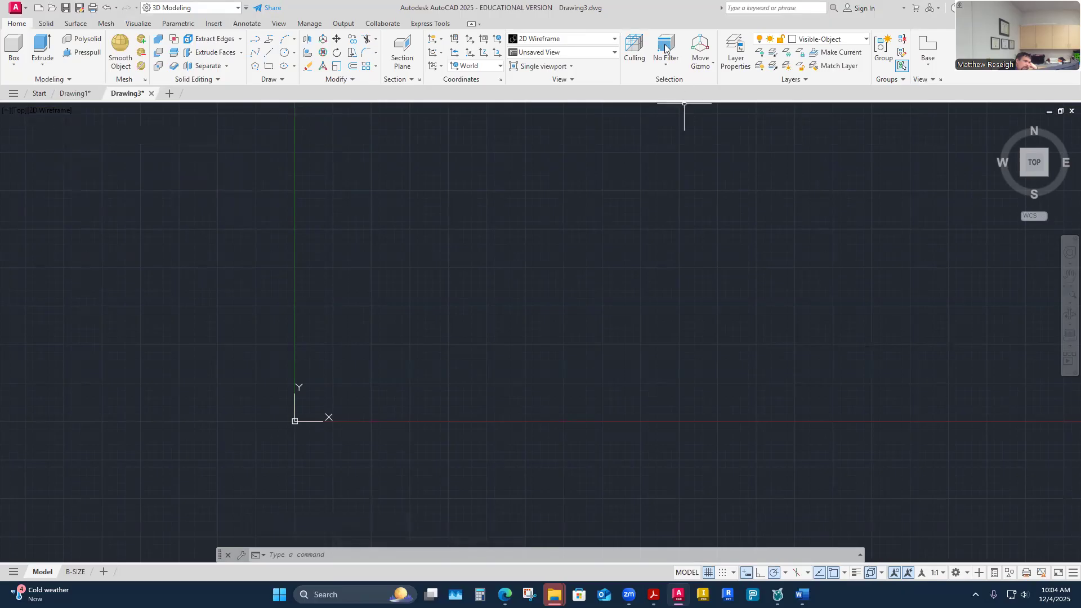
- Apply the Realistic visual style to the top view, compare it with 2D Wireframe, and restore Realistic
click(612, 39)
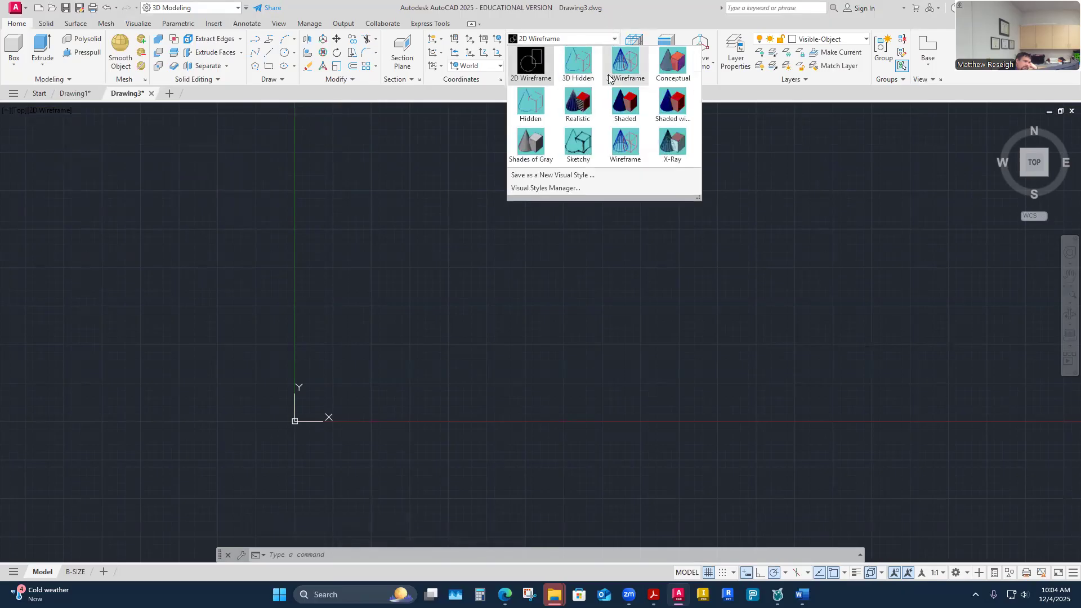
click(580, 104)
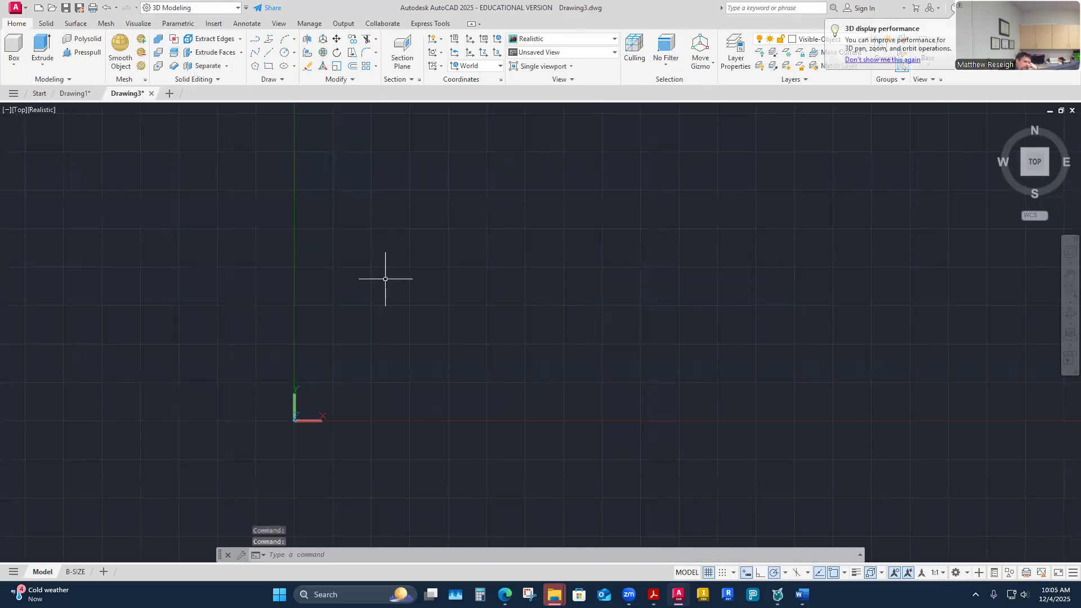
click(41, 111)
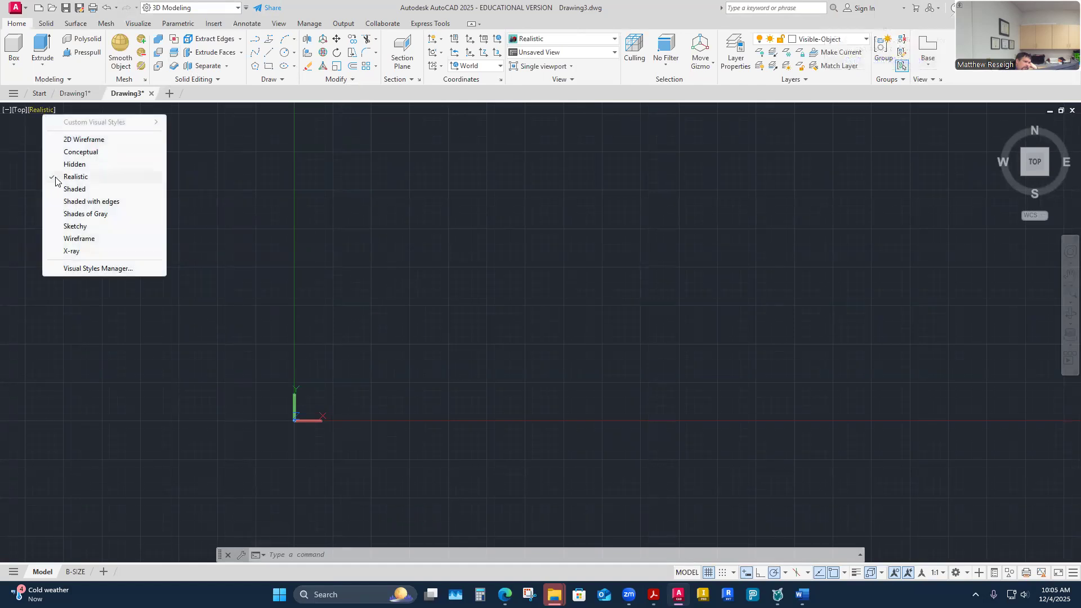
click(67, 139)
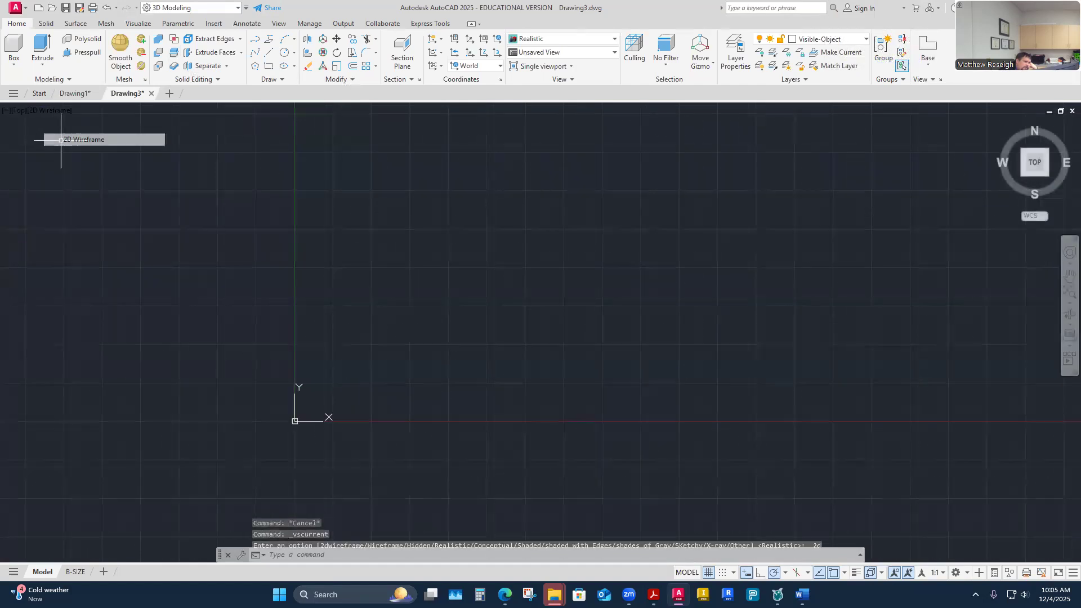
click(48, 110)
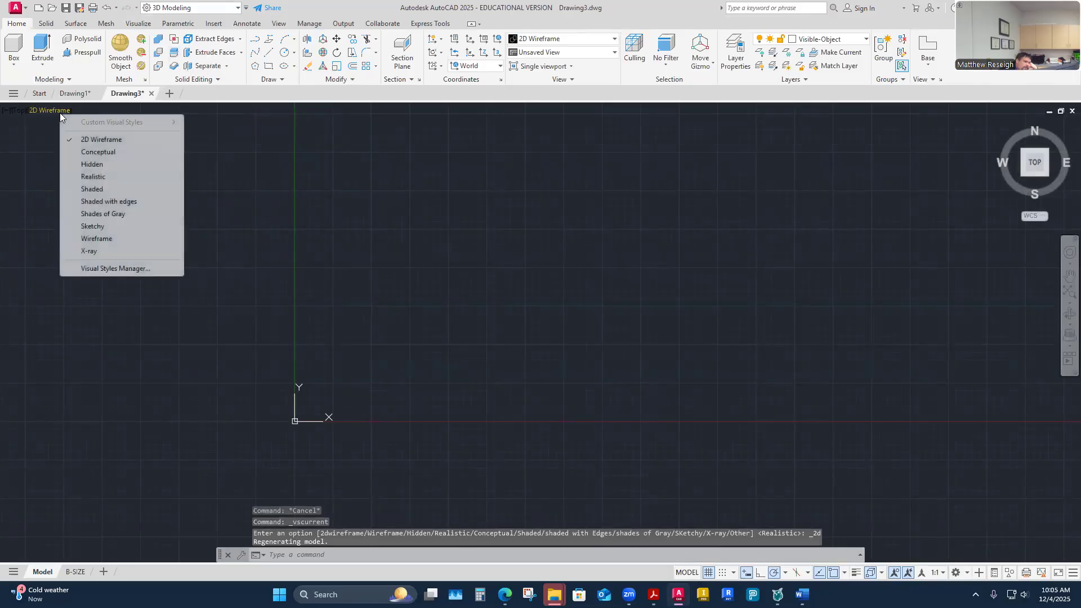
click(85, 176)
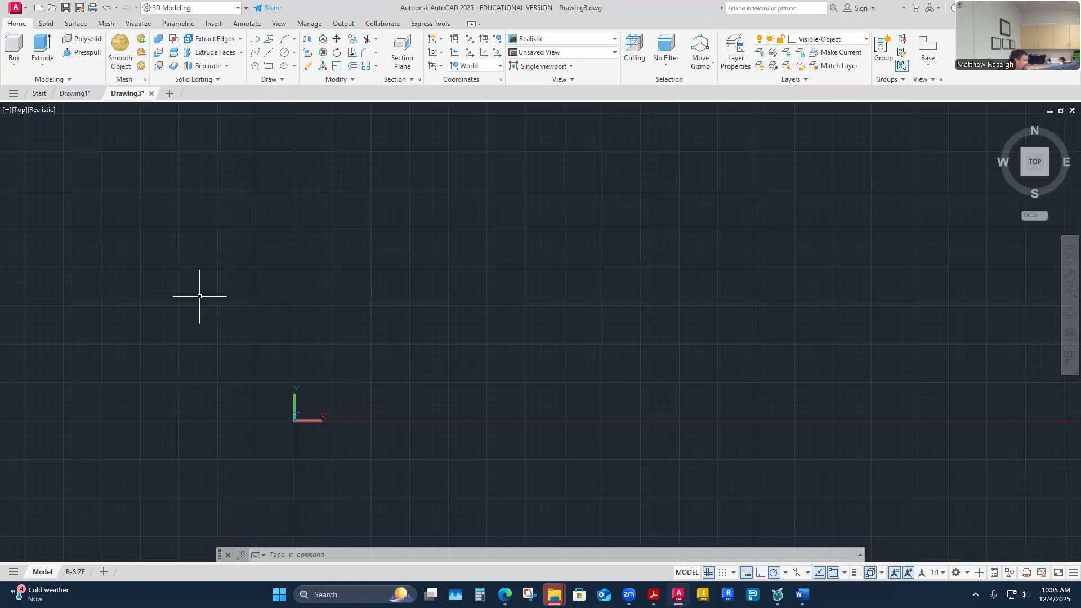
- Orbit from the top view into a tilted 3D view and compare the 2D Wireframe style with Realistic
shift+middle_drag(199, 296, 199, 296)
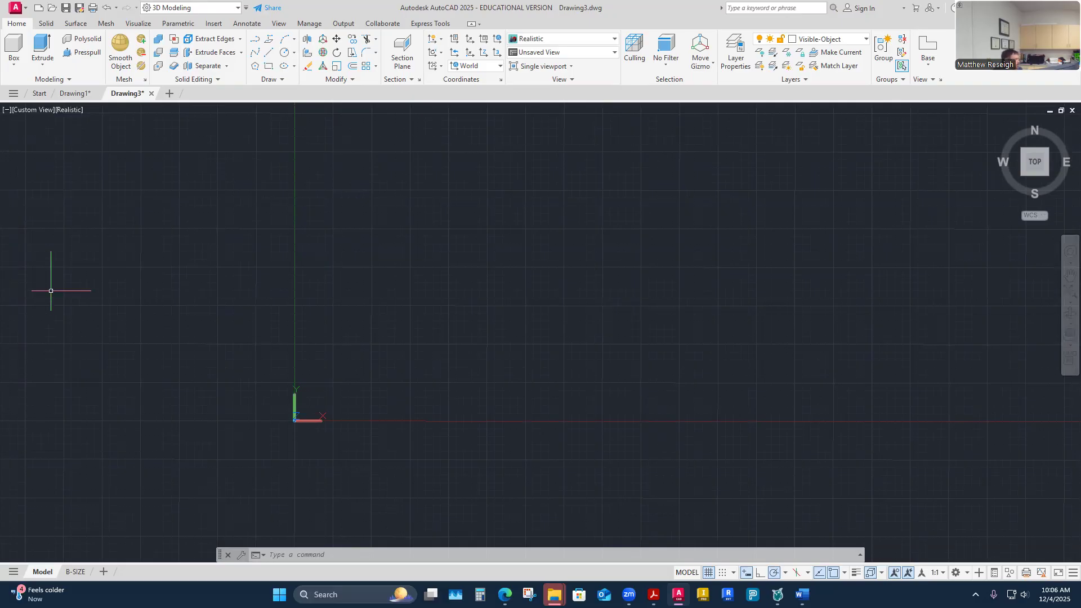
shift+middle_drag(51, 292, 332, 419)
shift+middle_drag(321, 336, 348, 388)
click(63, 109)
click(111, 140)
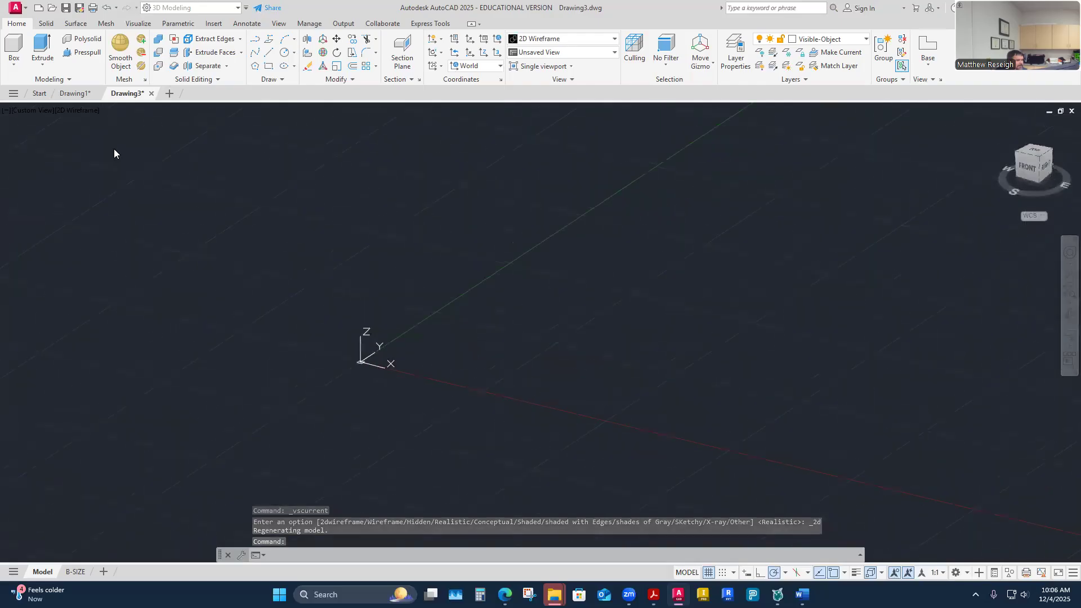
click(76, 111)
click(98, 177)
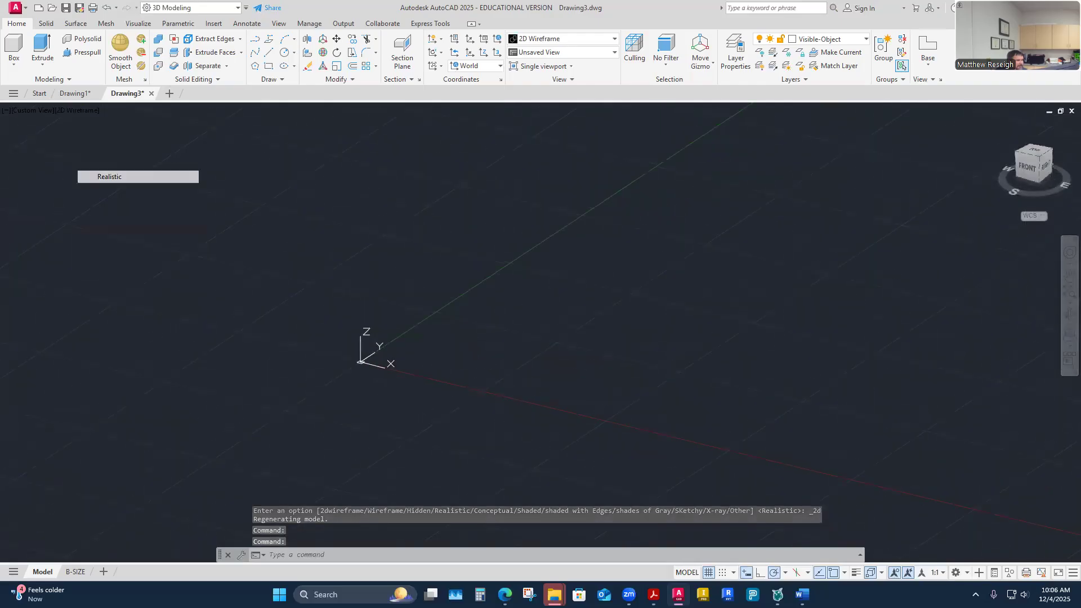
- Try the Shaded with edges visual style while orbiting around the origin, and return to Realistic
mouse_move(312, 338)
shift+middle_down()
mouse_move(361, 384)
mouse_move(445, 425)
mouse_move(315, 349)
shift+middle_up()
click(69, 109)
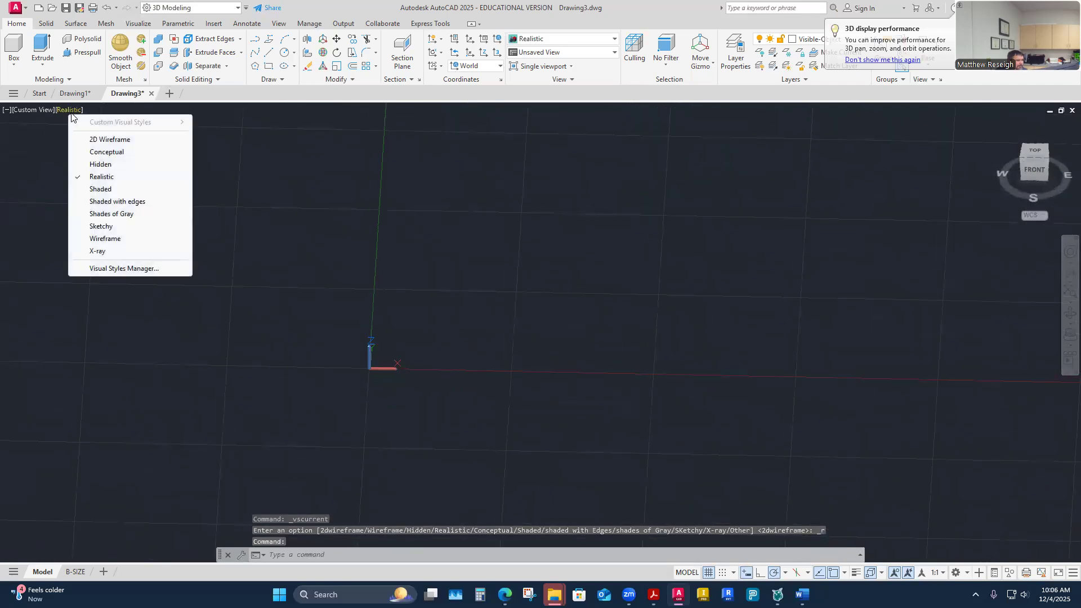
click(87, 204)
mouse_move(272, 306)
shift+middle_down()
mouse_move(358, 389)
mouse_move(314, 375)
shift+middle_up()
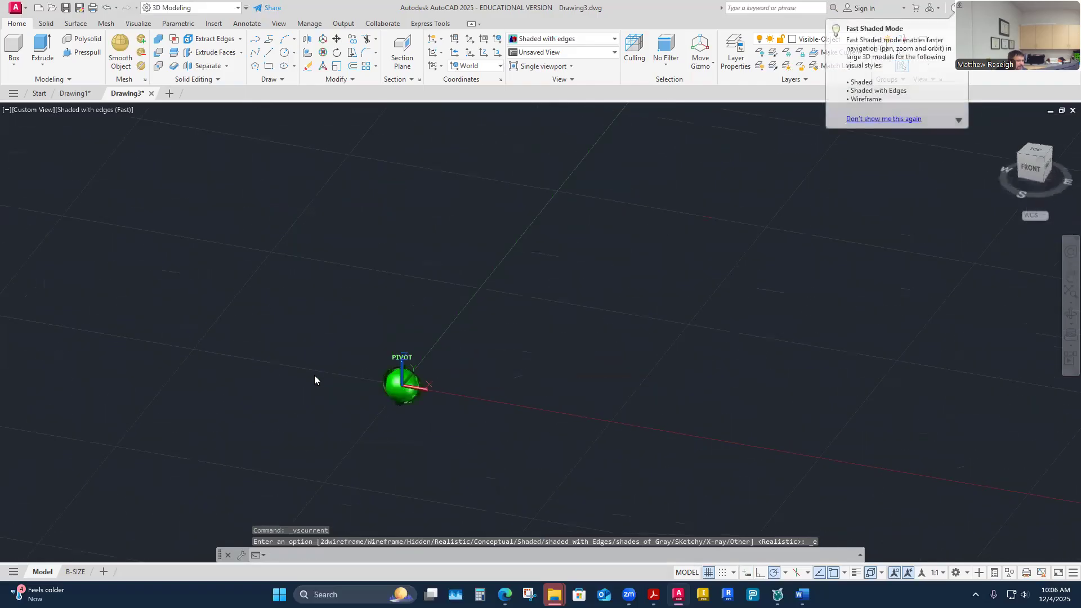
click(81, 110)
click(100, 176)
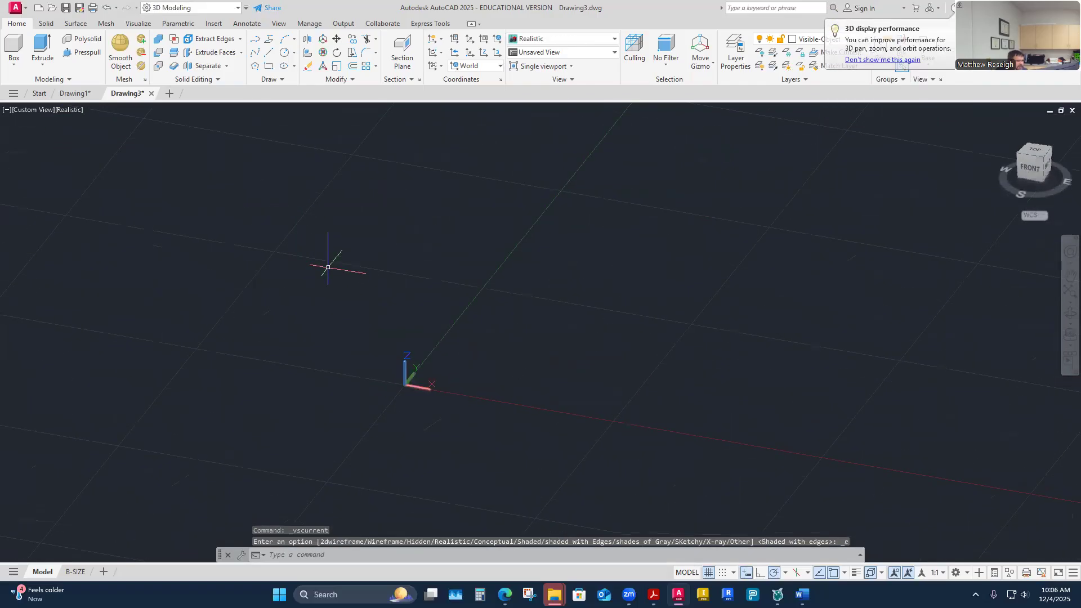
shift+middle_drag(328, 268, 429, 378)
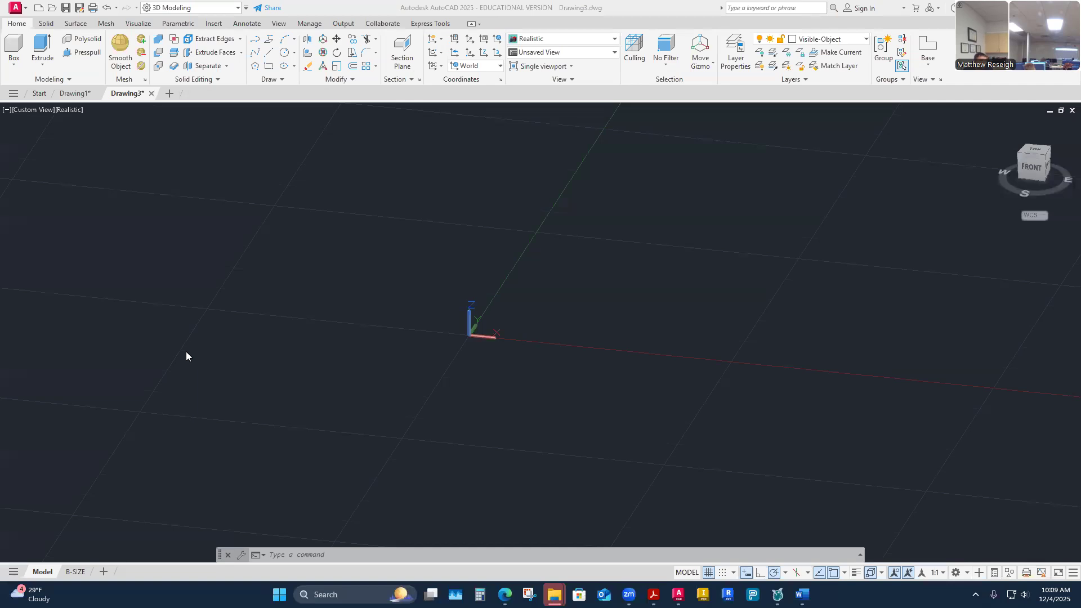
- Rotate the model space view with the ViewCube and orbit, restoring the SW Isometric home view each time
scroll(186, 351, down, 5)
click(187, 328)
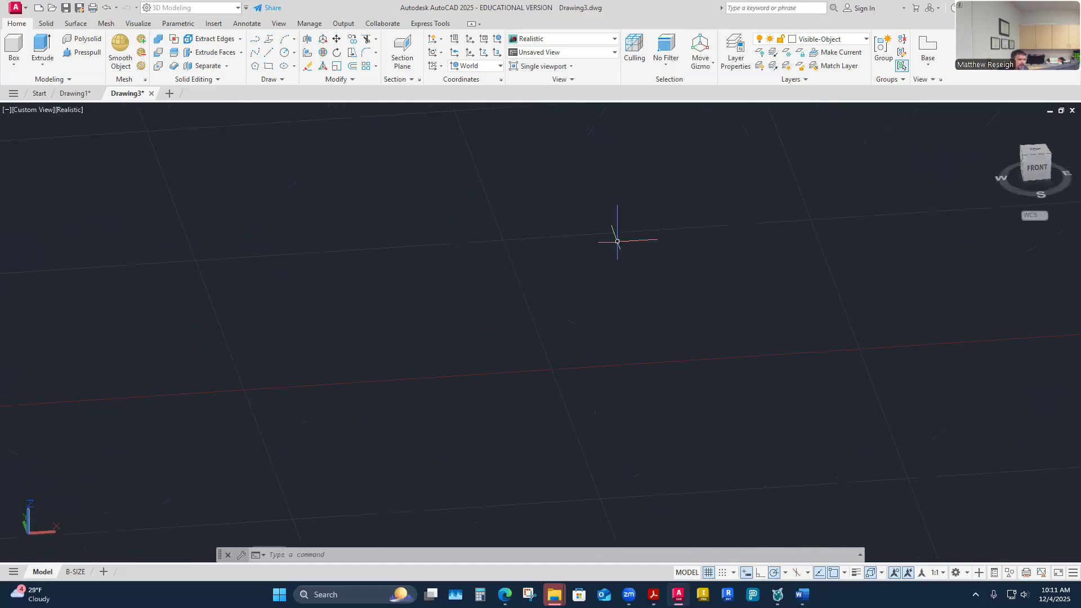
click(1030, 168)
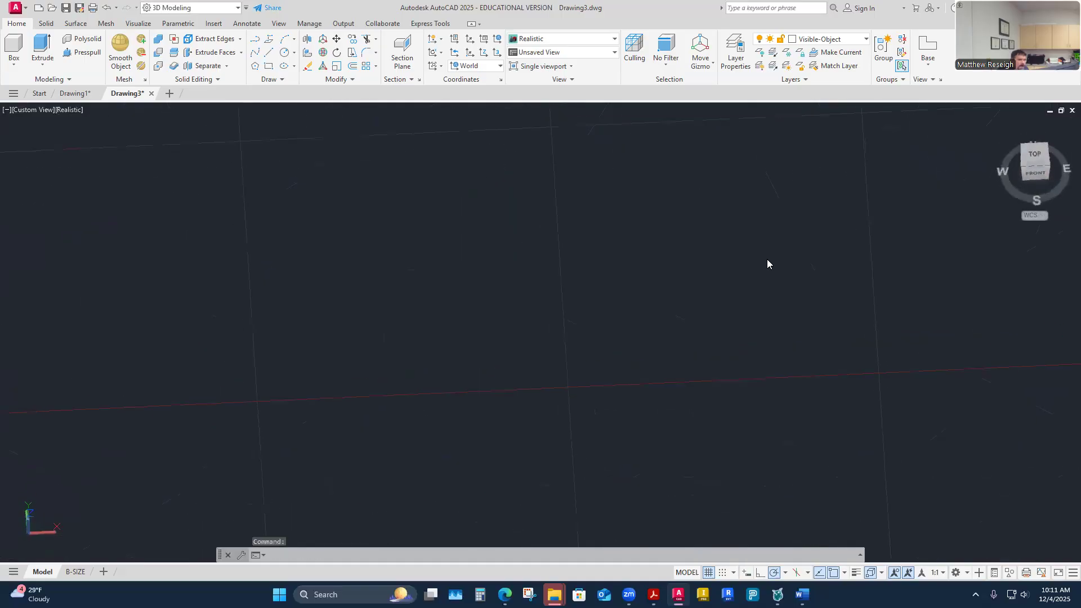
click(1022, 163)
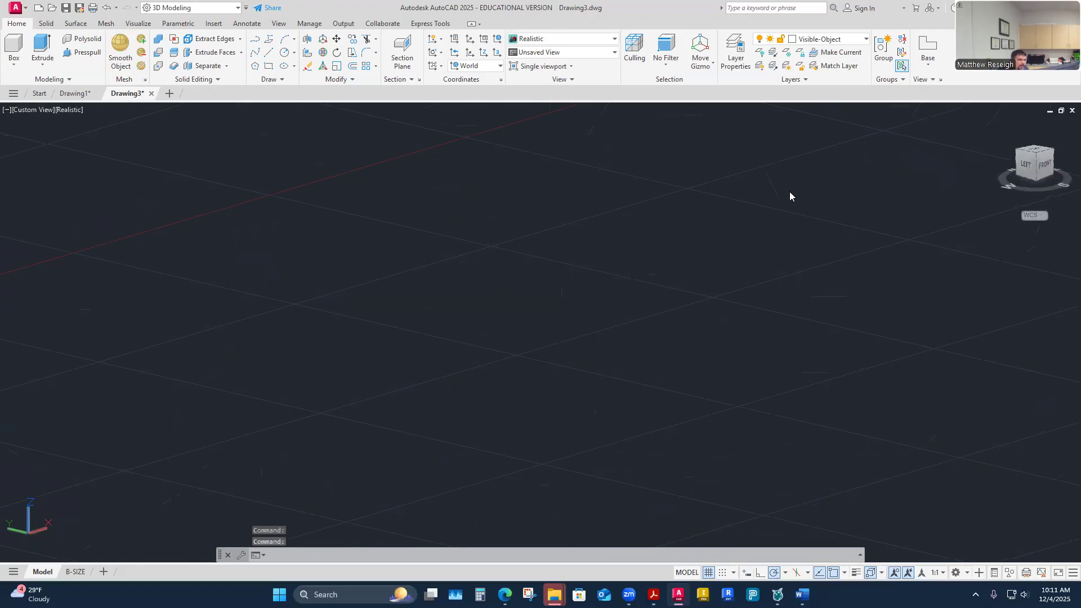
shift+middle_drag(761, 222, 747, 264)
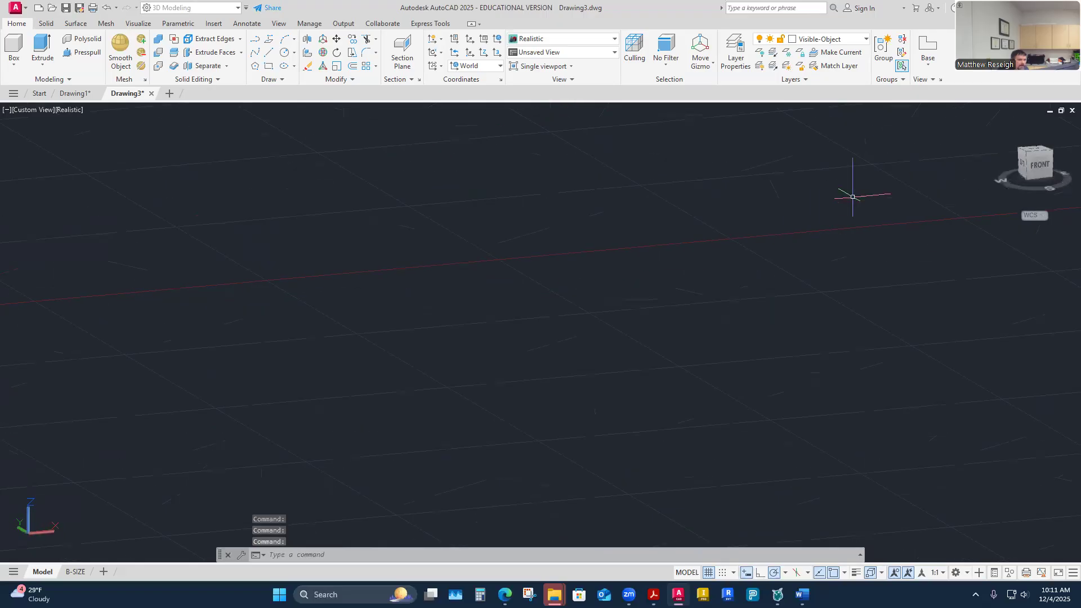
click(998, 124)
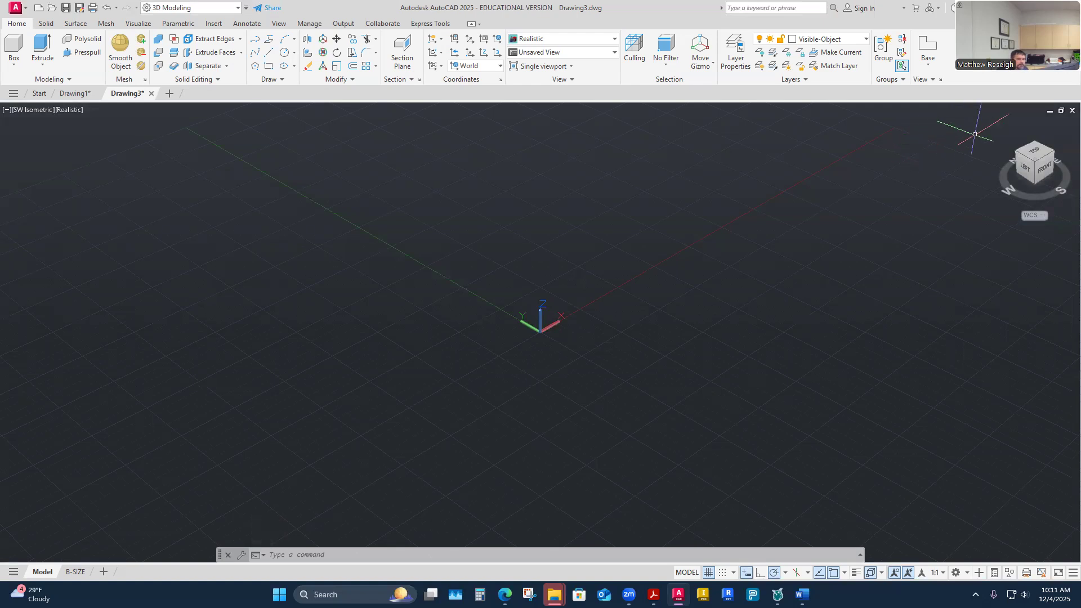
shift+middle_drag(760, 296, 654, 321)
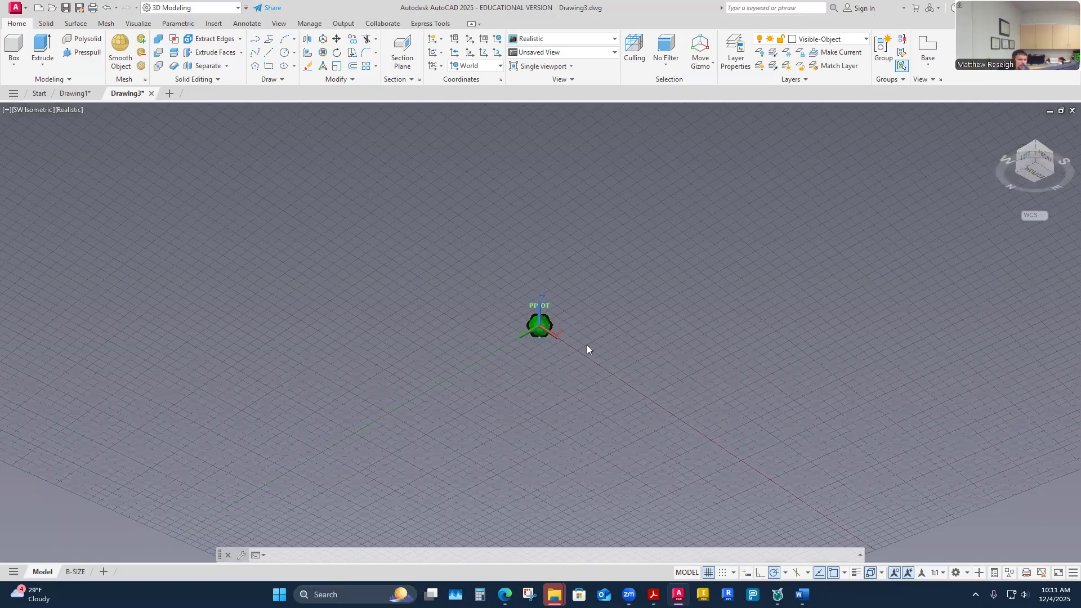
shift+middle_drag(571, 364, 510, 282)
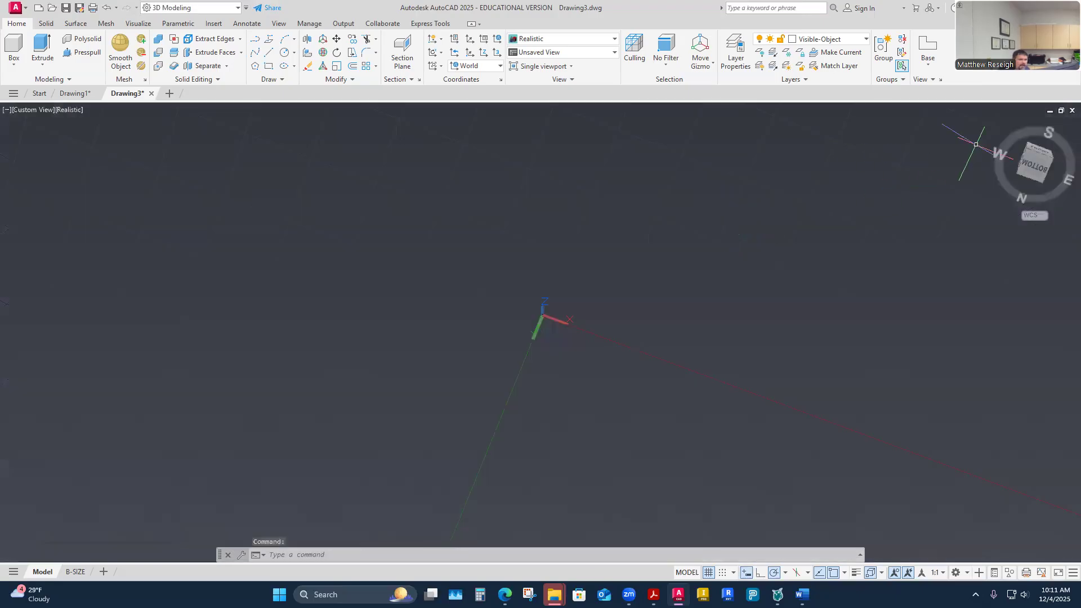
click(997, 127)
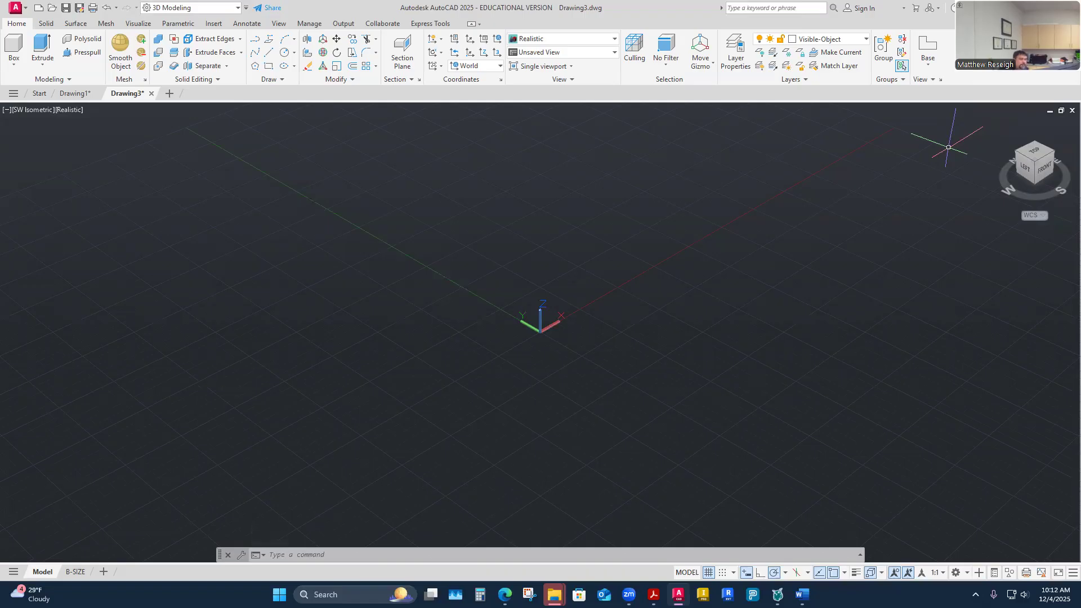
- Pan the UCS origin around model space and orbit the grid to view it from several directions
middle_drag(603, 308, 585, 417)
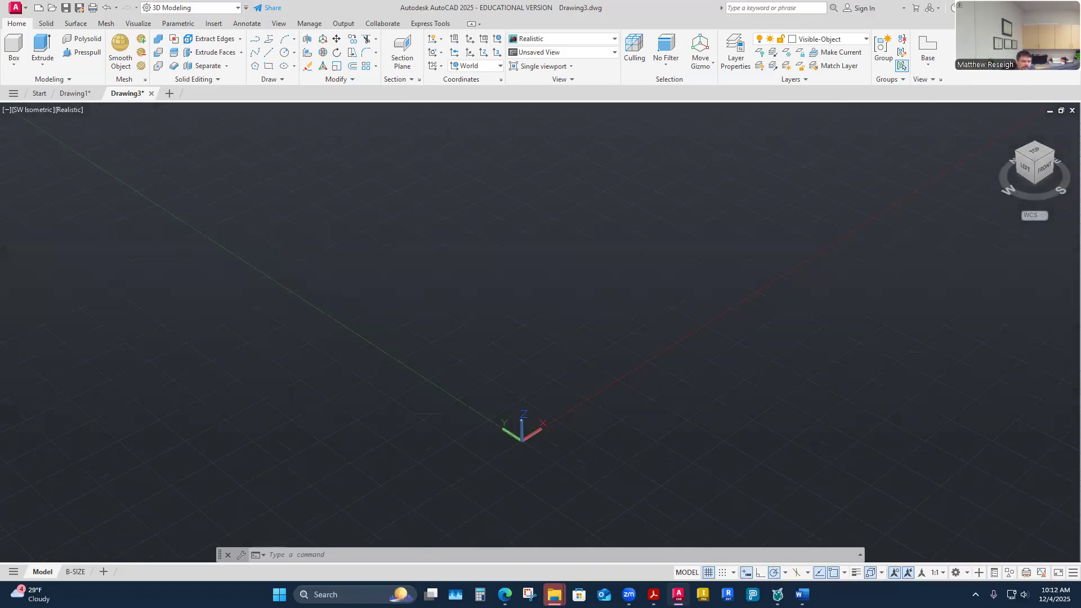
middle_click(585, 417)
middle_click(585, 417)
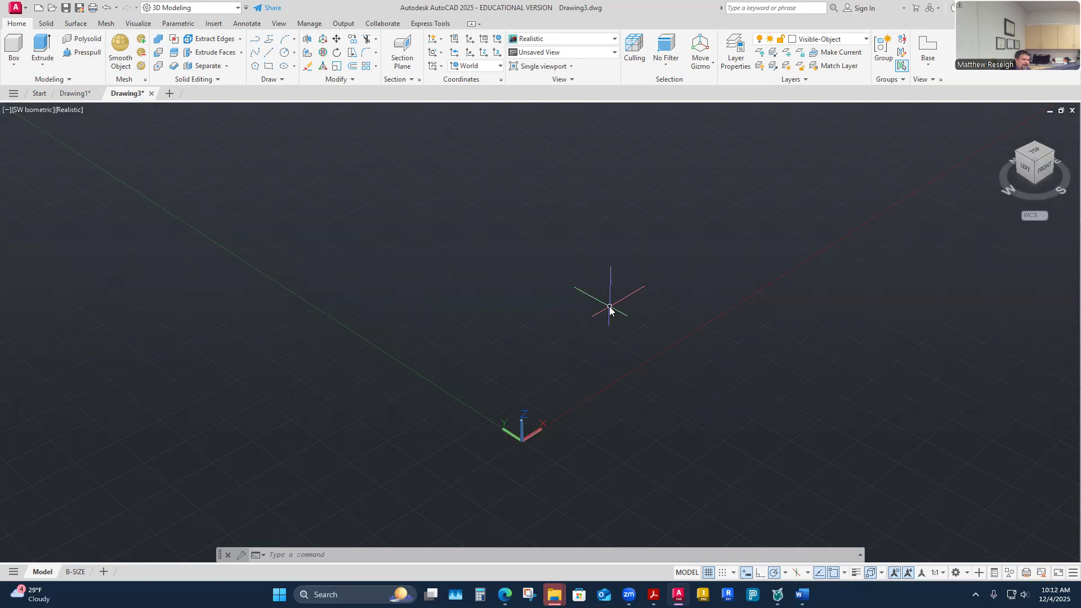
shift+middle_drag(609, 307, 609, 306)
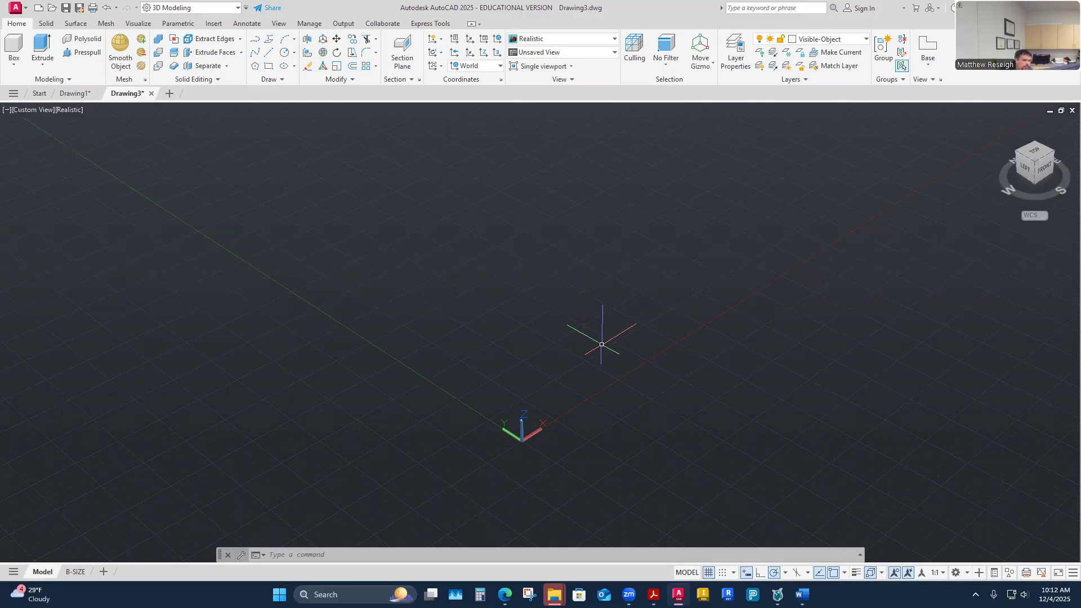
middle_drag(601, 344, 485, 340)
middle_drag(613, 360, 580, 356)
key(Escape)
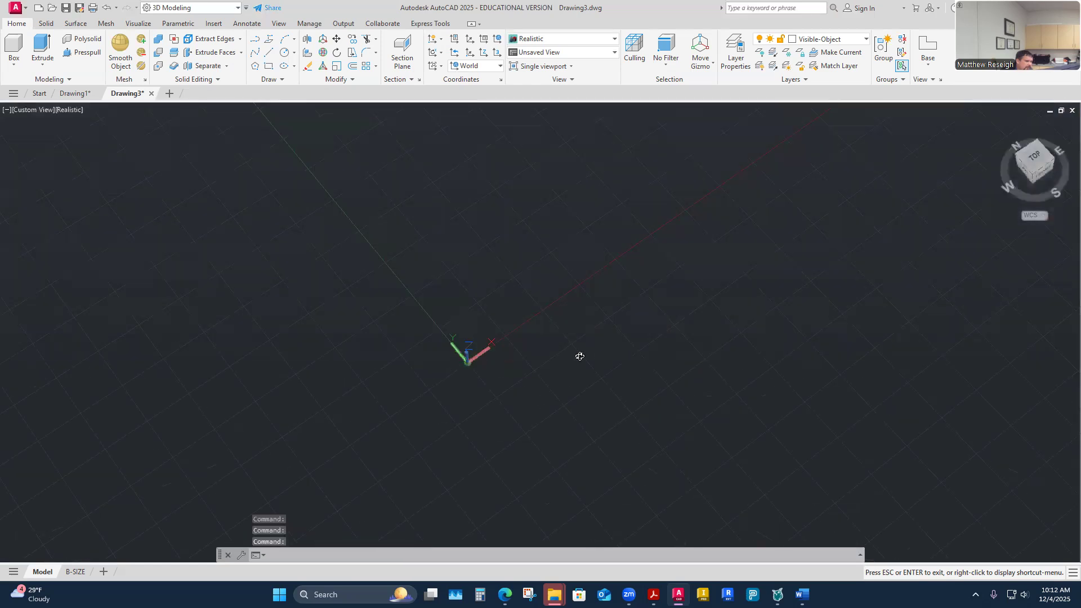
shift+middle_drag(471, 241, 676, 307)
drag(556, 232, 651, 362)
shift+middle_drag(588, 309, 538, 323)
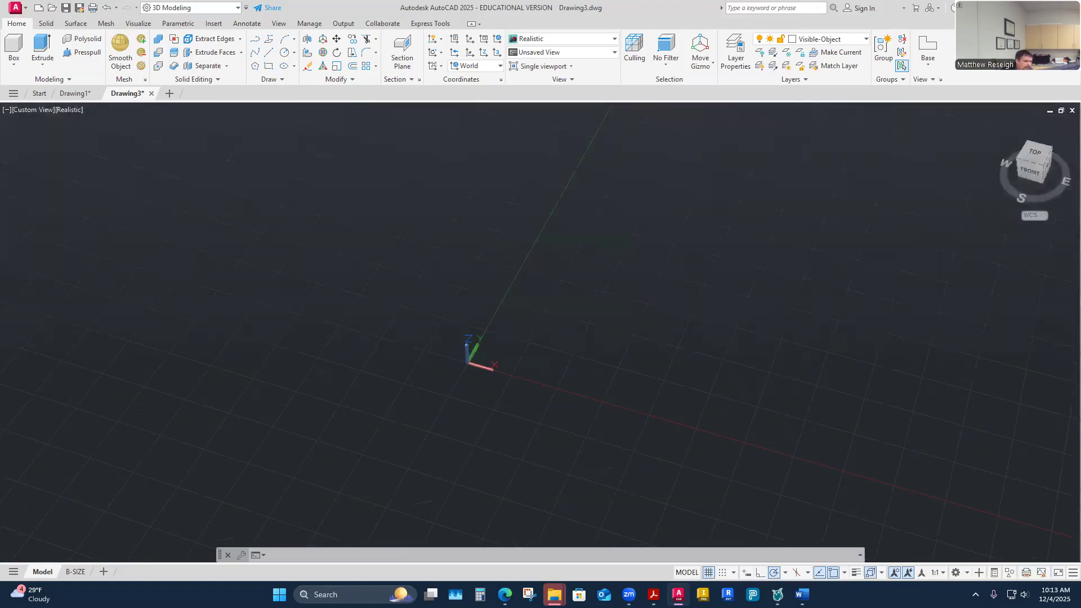
shift+middle_drag(621, 331, 674, 335)
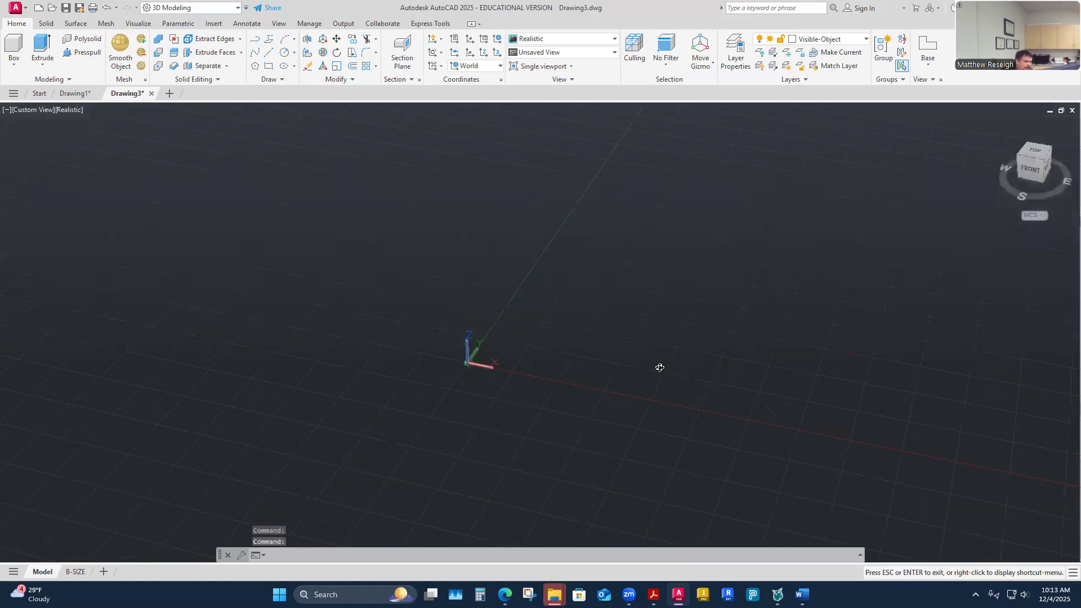
shift+middle_drag(643, 363, 643, 367)
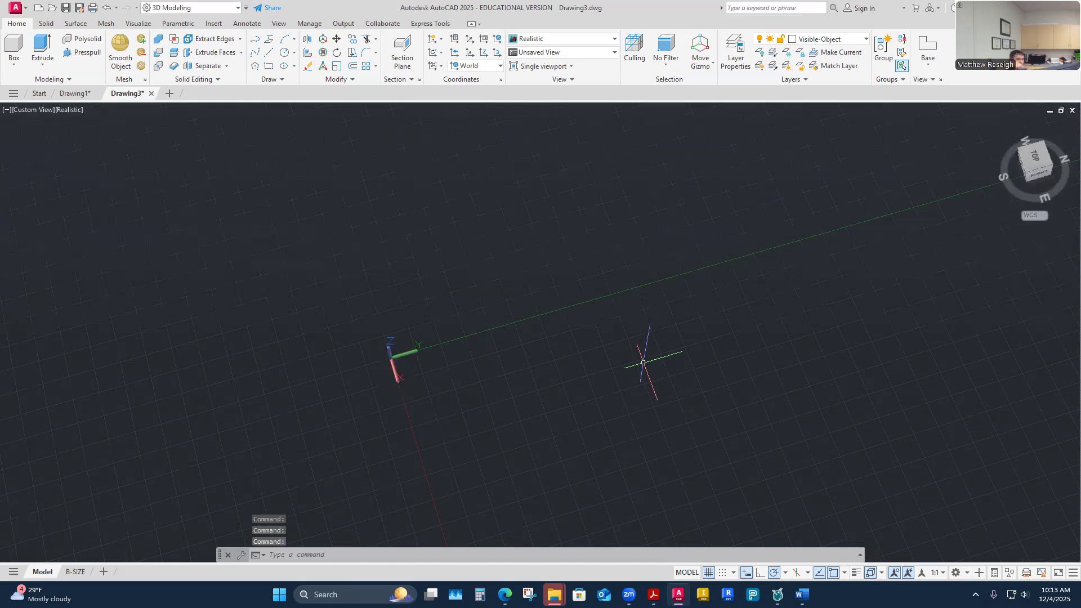
- Orbit and pan the grid around the origin, and try out the SteeringWheels navigation wheel
shift+middle_drag(644, 367, 643, 367)
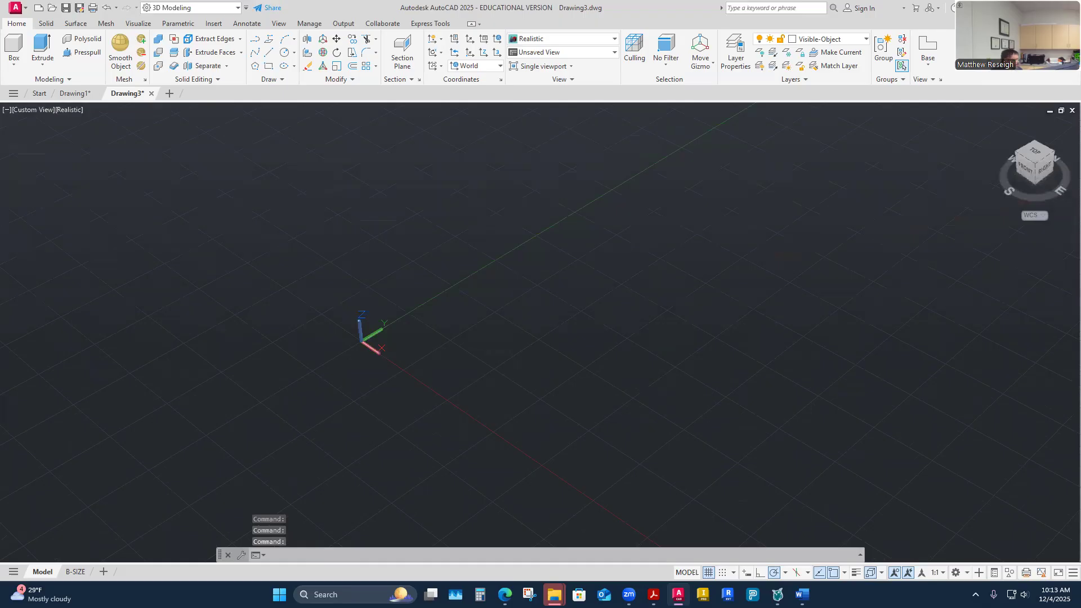
middle_drag(642, 362, 644, 362)
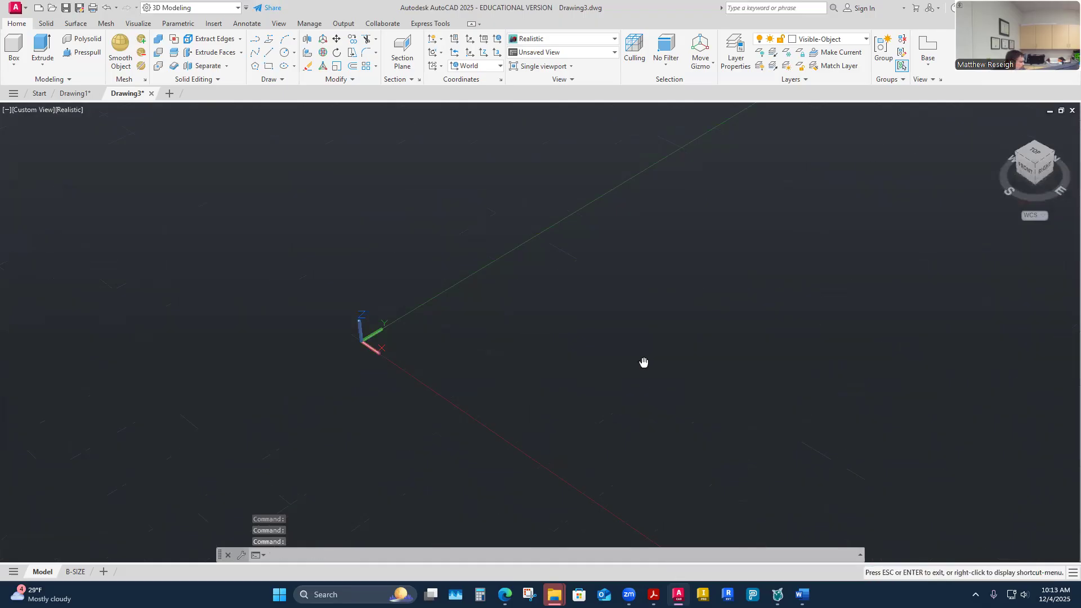
shift+middle_drag(639, 357, 670, 347)
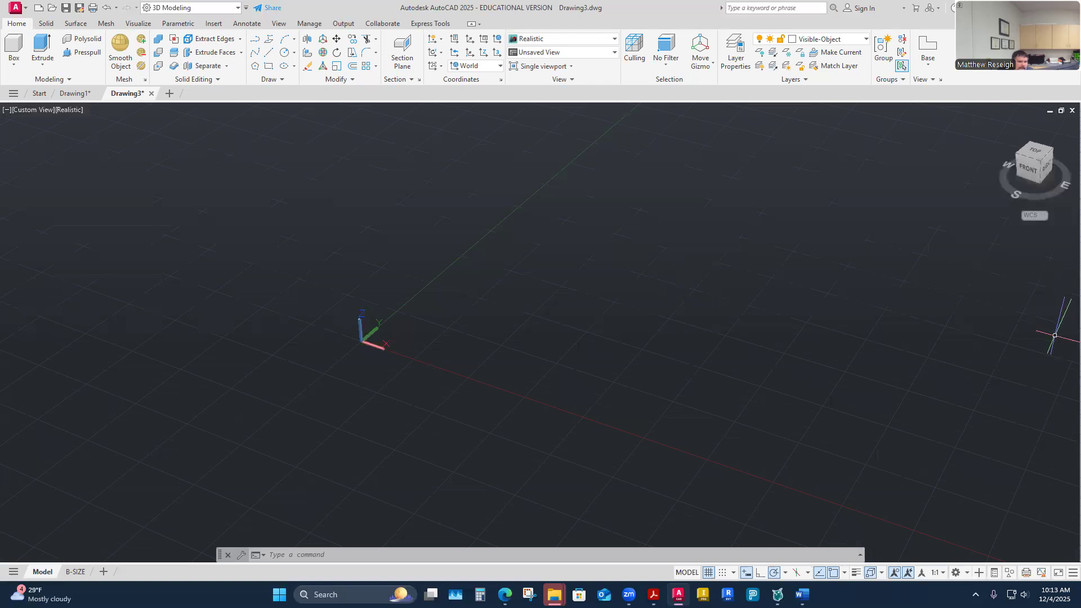
click(6, 111)
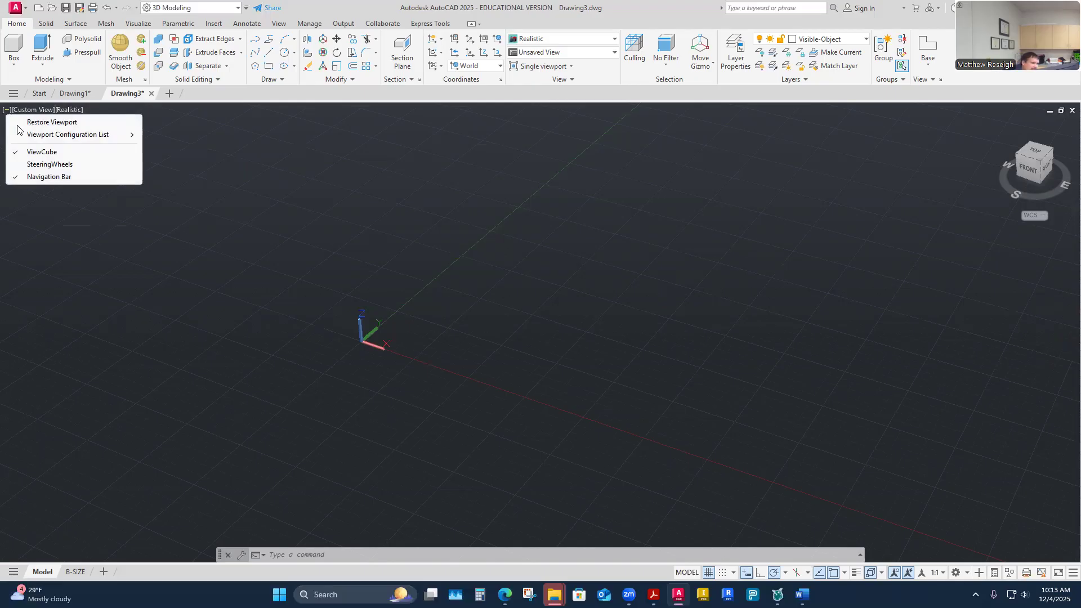
click(18, 165)
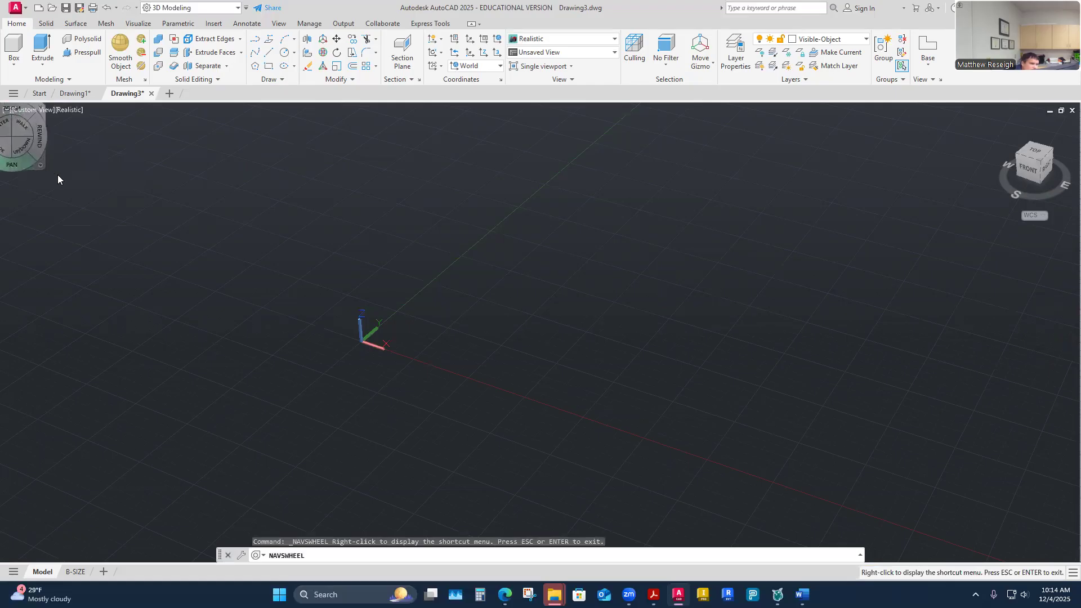
drag(197, 283, 244, 287)
key(Escape)
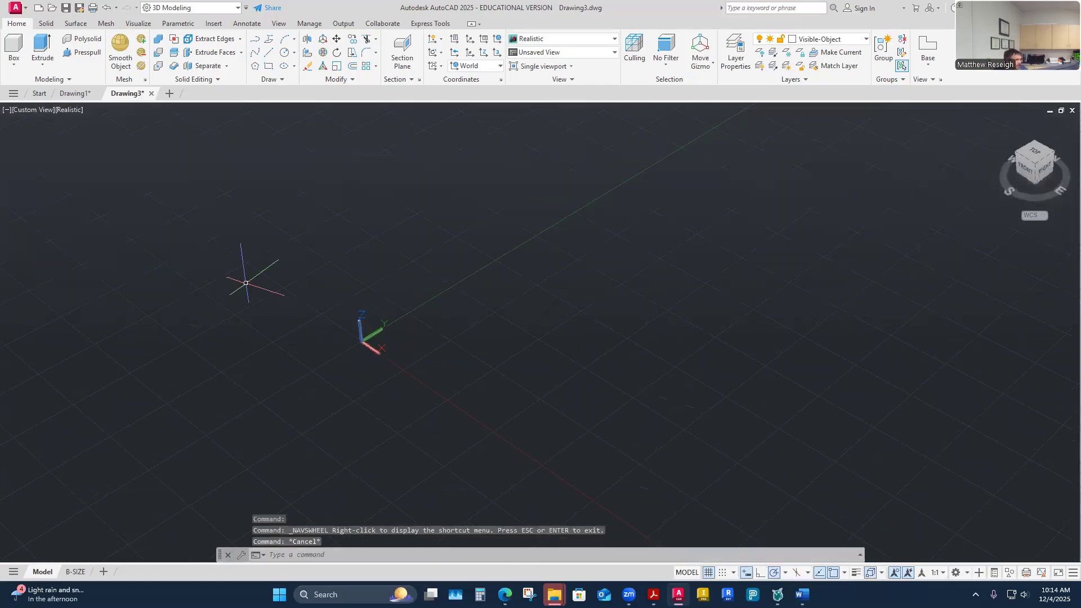
- Toggle the viewport's Navigation Bar off and on twice, finishing with it displayed
click(6, 110)
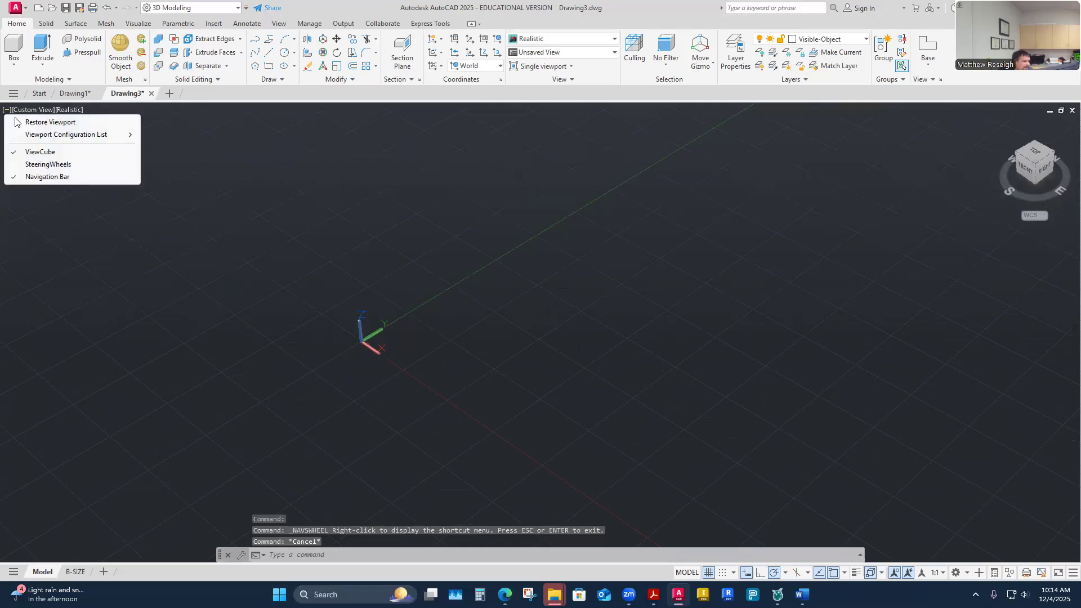
click(17, 177)
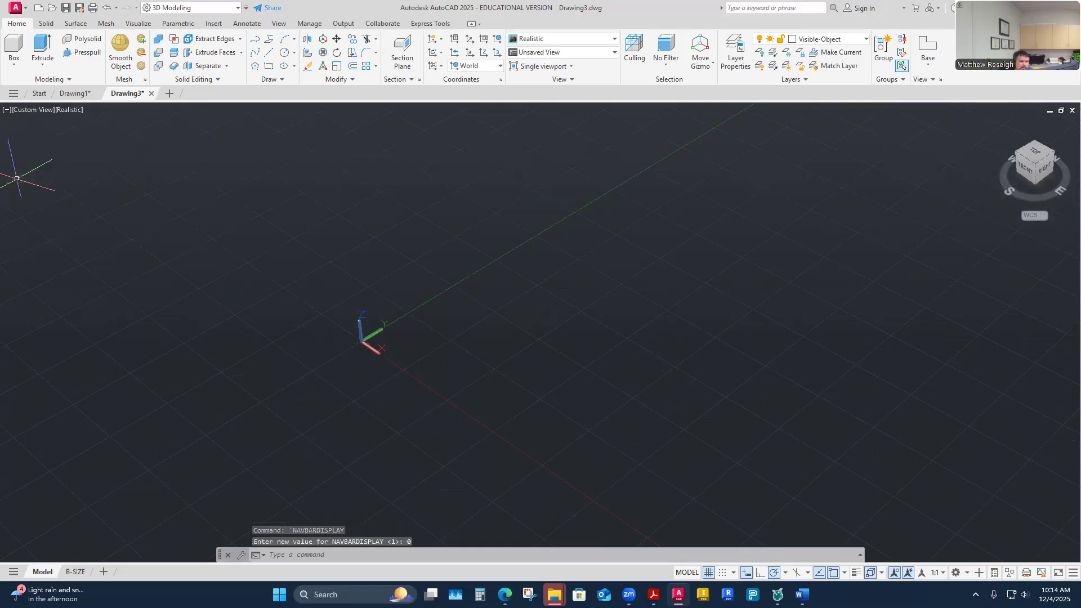
click(7, 110)
click(14, 177)
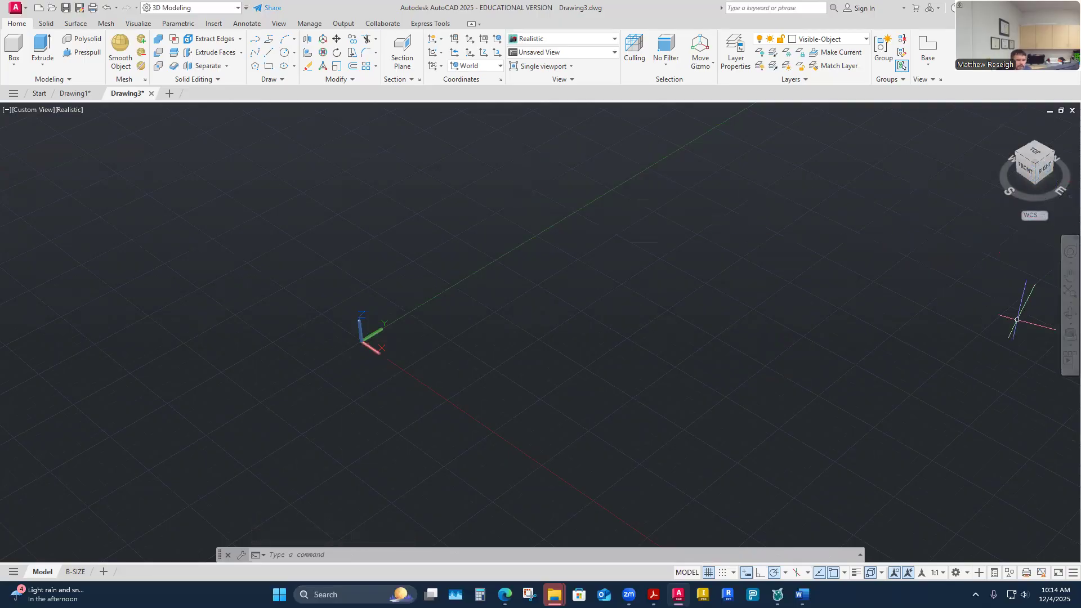
click(7, 111)
click(51, 176)
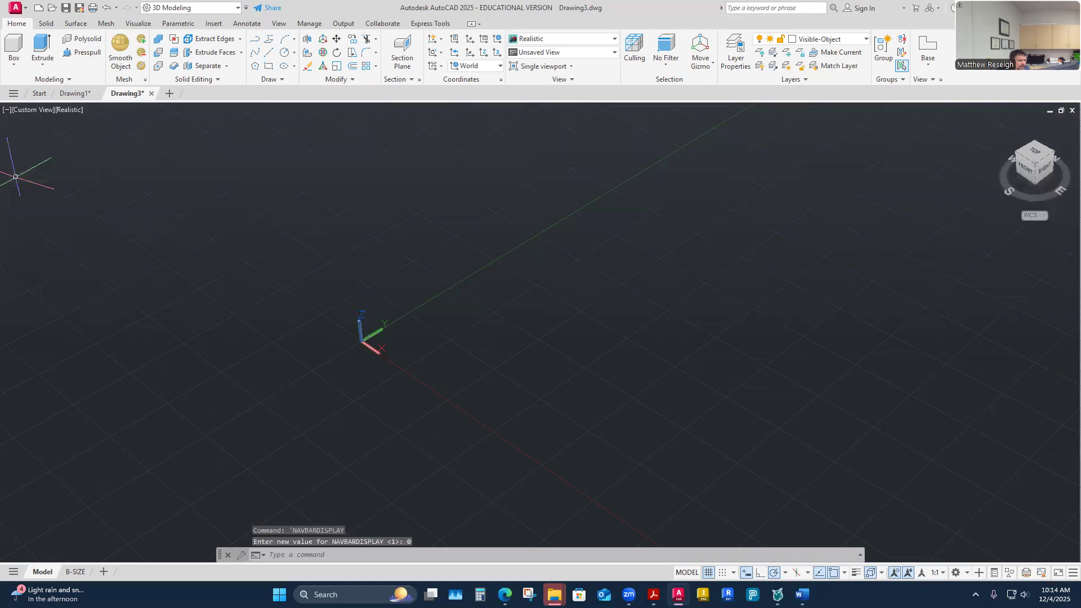
click(6, 110)
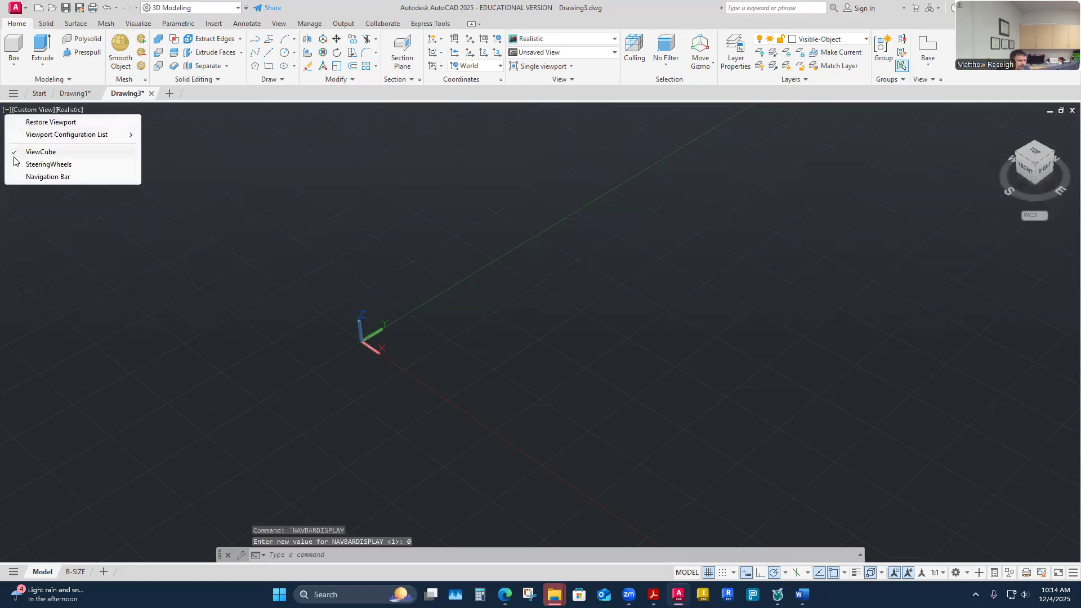
click(16, 177)
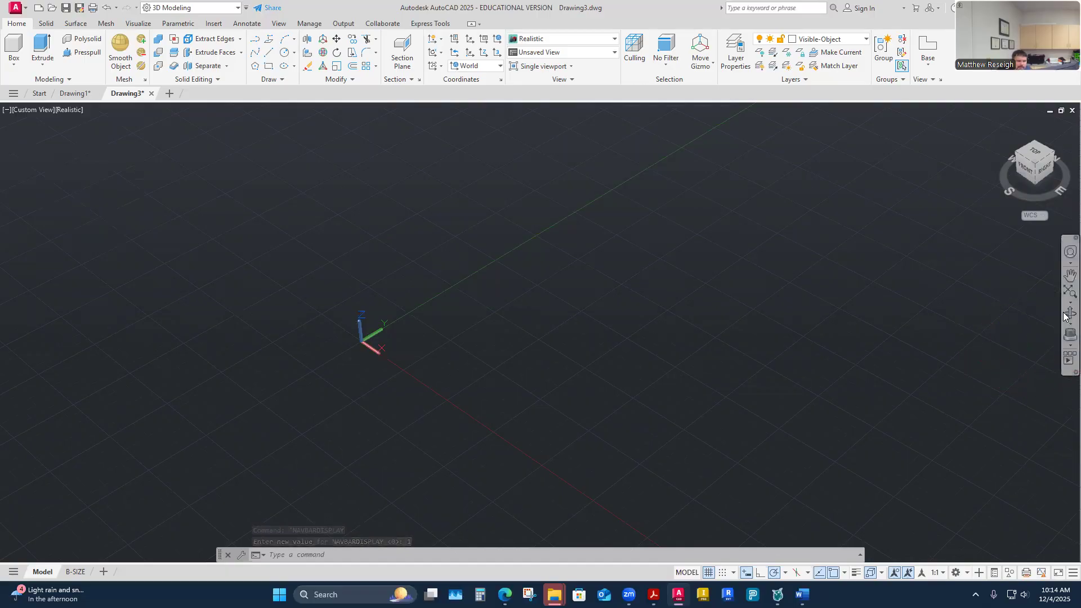
- Use the navigation bar's Pan and Orbit tools to shift the origin and rotate the view towards the front
click(1068, 276)
drag(755, 309, 724, 268)
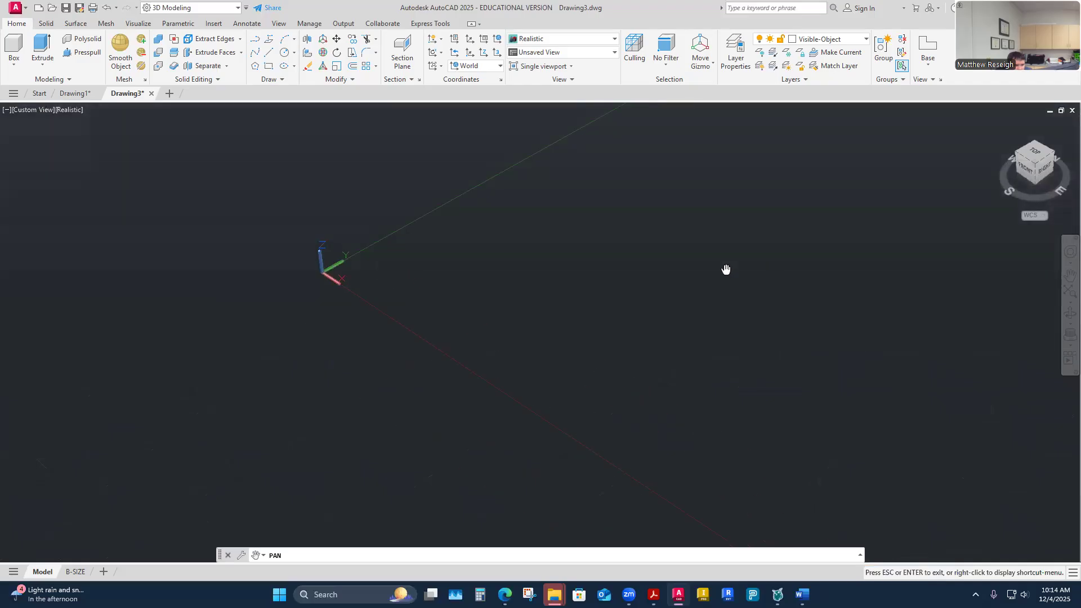
click(1070, 312)
drag(540, 289, 573, 306)
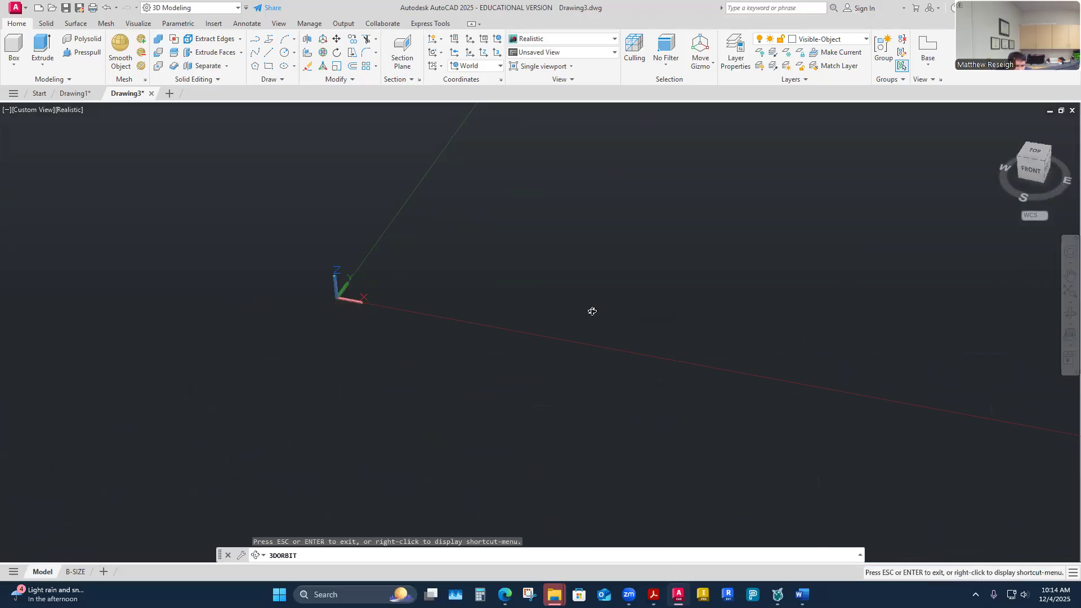
drag(590, 311, 625, 289)
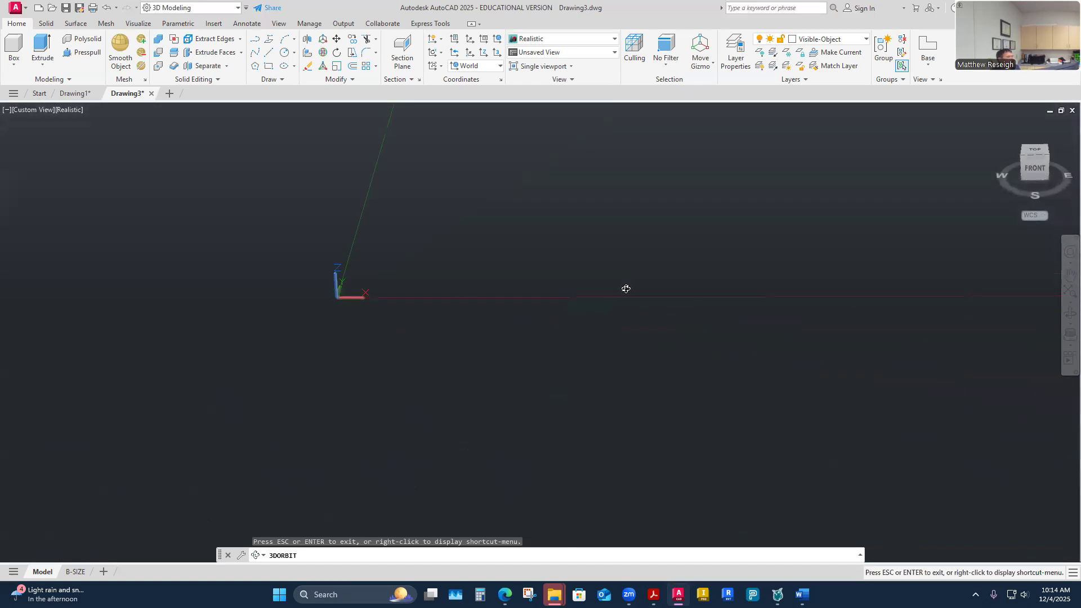
key(Escape)
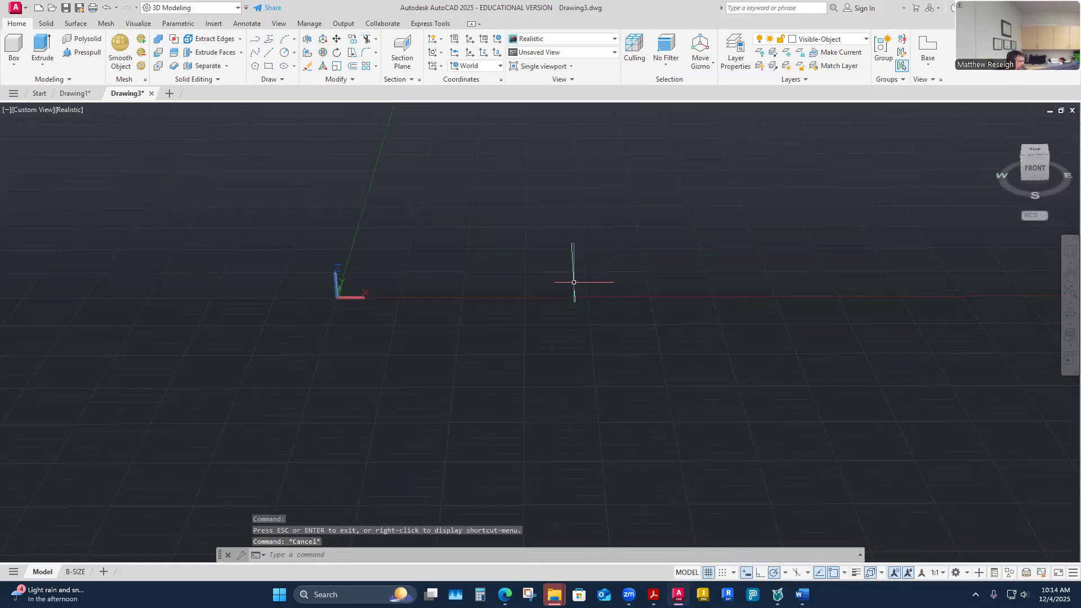
- Orbit freely between the underside and the top of the grid, finishing in a tilted view from above
shift+middle_drag(574, 282, 527, 256)
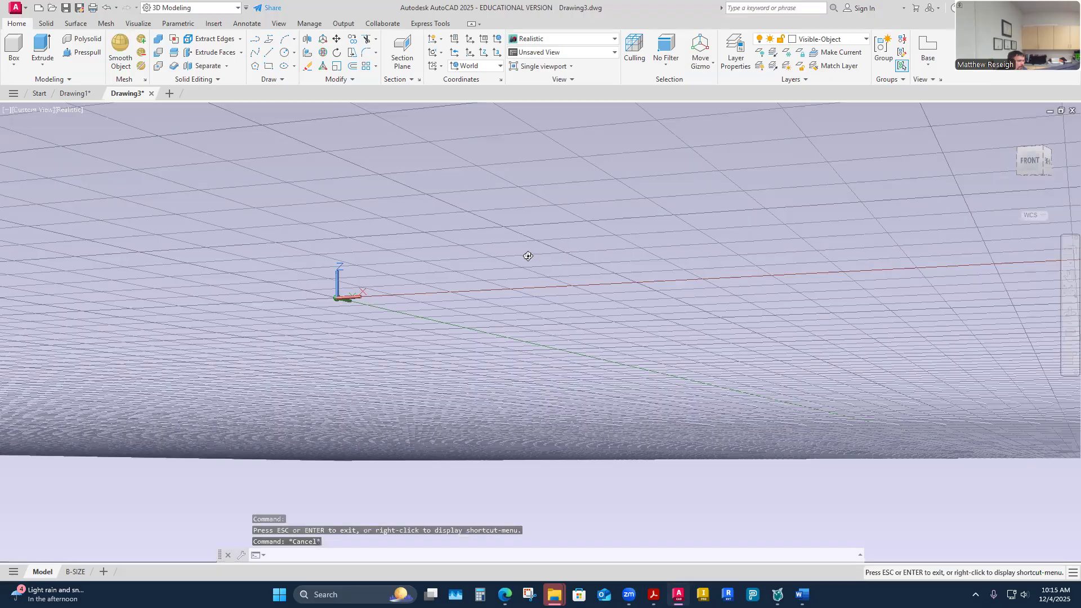
shift+middle_drag(470, 314, 559, 323)
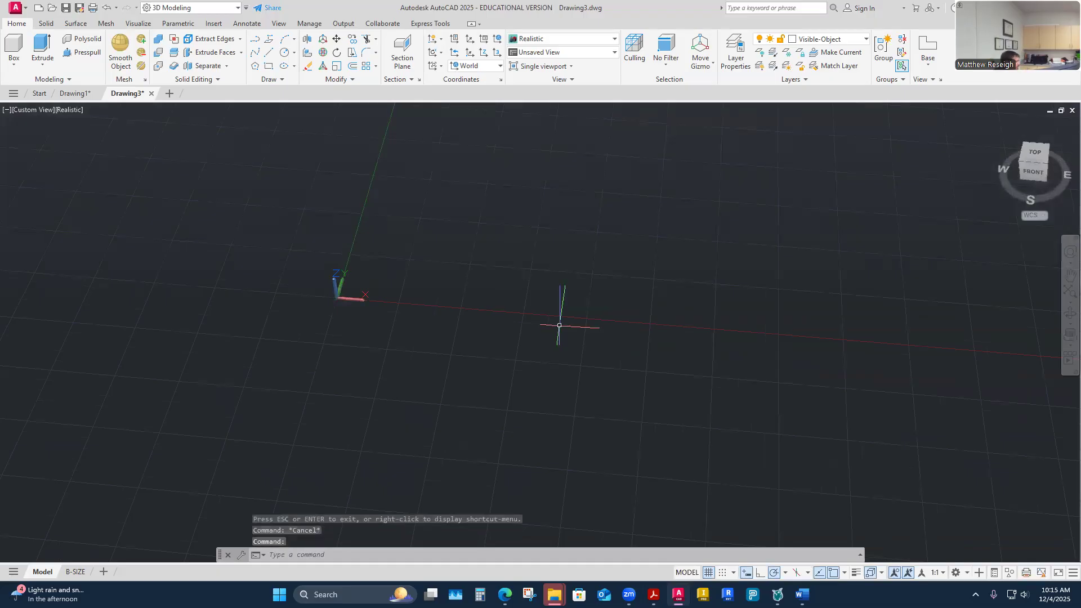
mouse_move(580, 314)
shift+middle_down()
mouse_move(580, 299)
mouse_move(462, 268)
mouse_move(593, 307)
mouse_move(471, 321)
mouse_move(557, 299)
mouse_move(588, 264)
mouse_move(523, 299)
shift+middle_up()
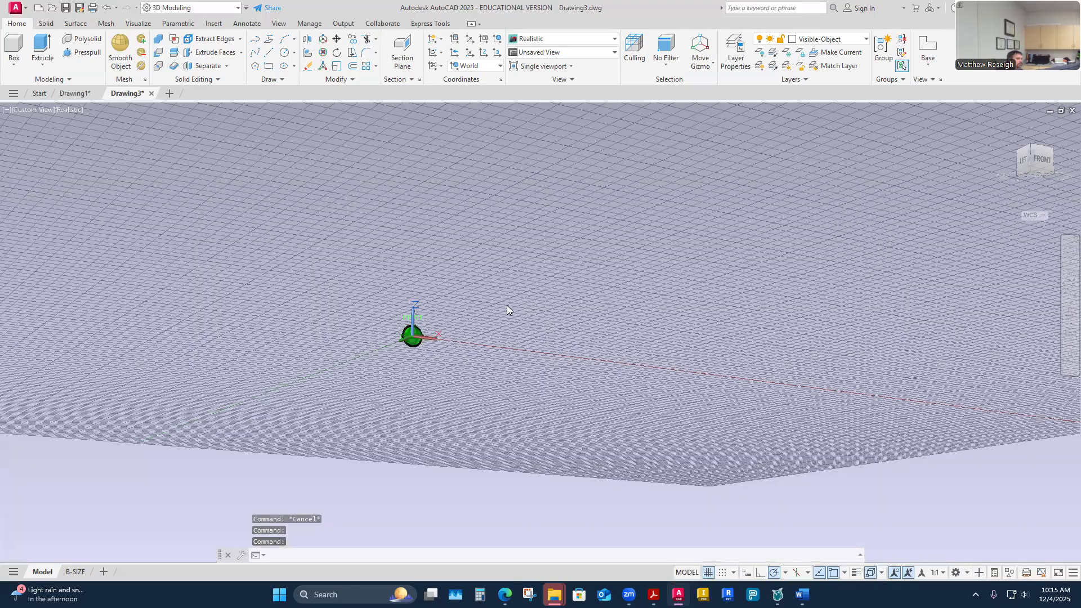
right_click(503, 316)
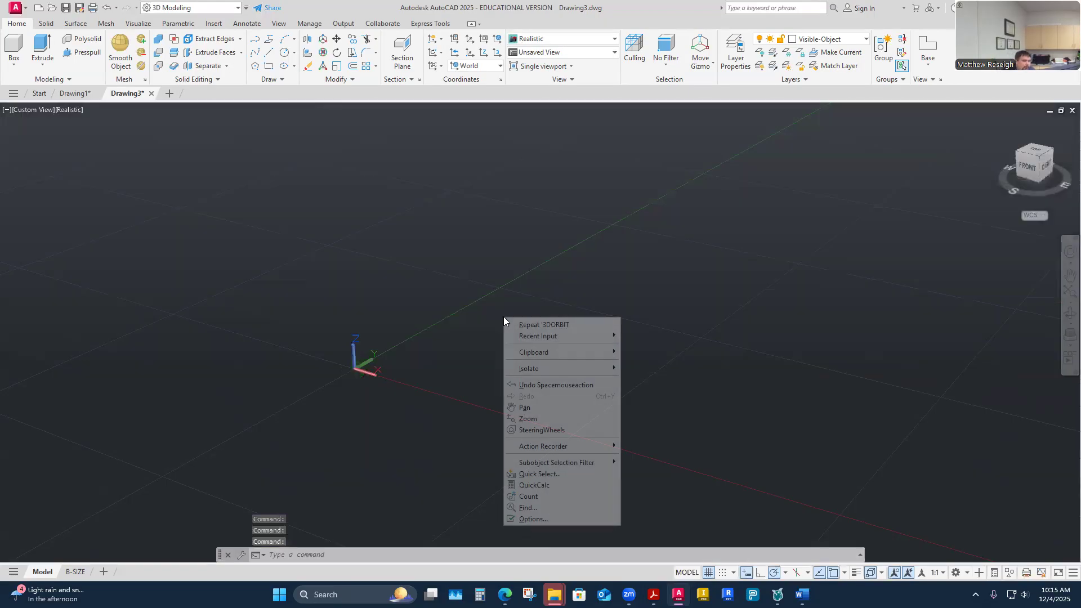
key(Escape)
shift+middle_drag(483, 299, 482, 294)
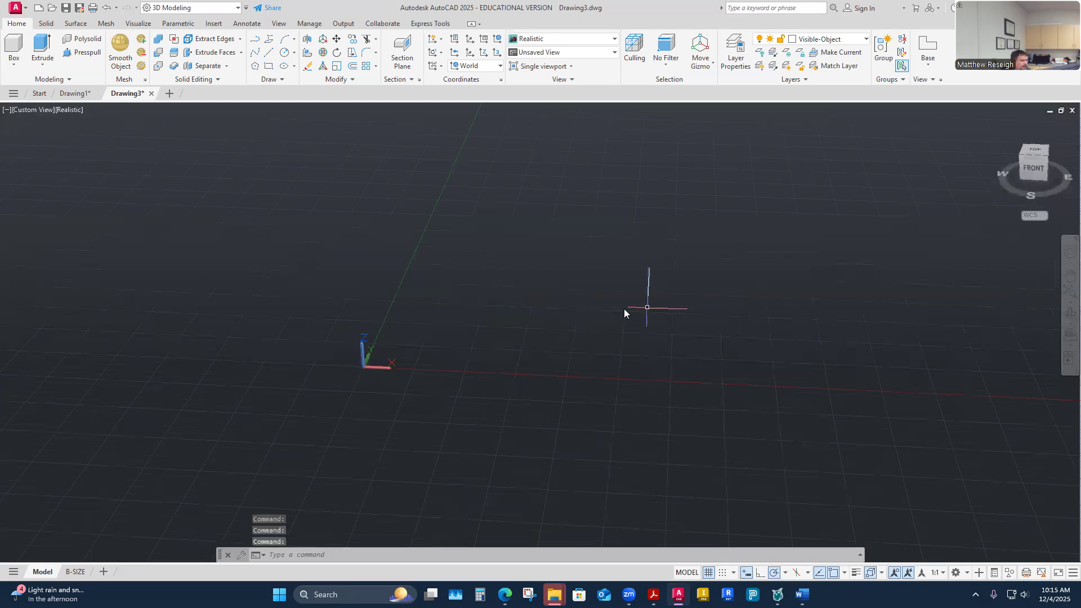
shift+middle_drag(529, 355, 484, 336)
shift+middle_drag(388, 381, 387, 377)
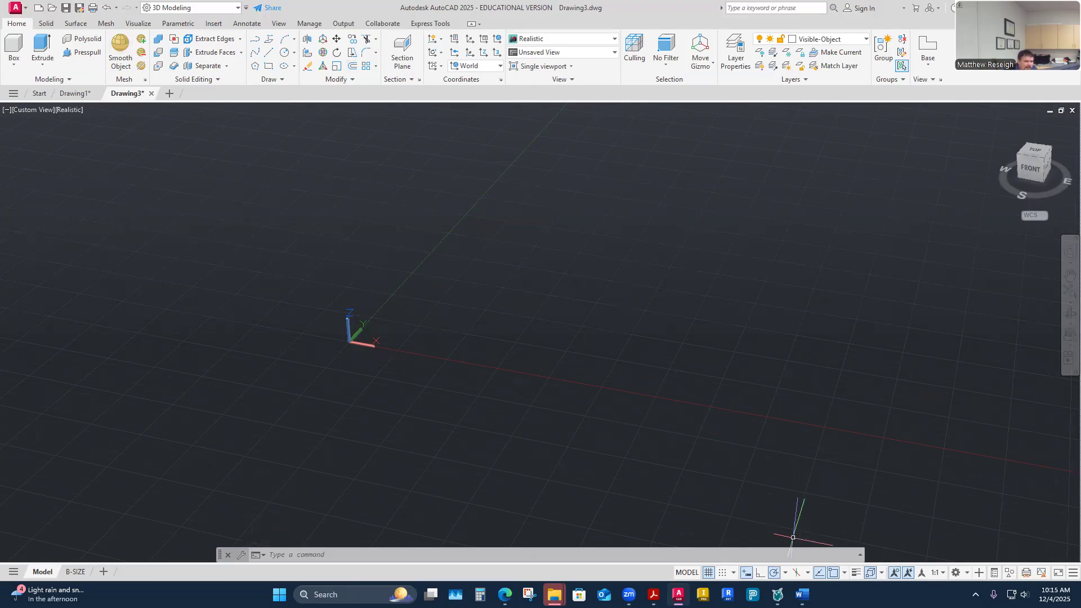
- Review the 2D object snap modes, and remove and restore the 3D Object Snap control in the status bar customization
click(844, 573)
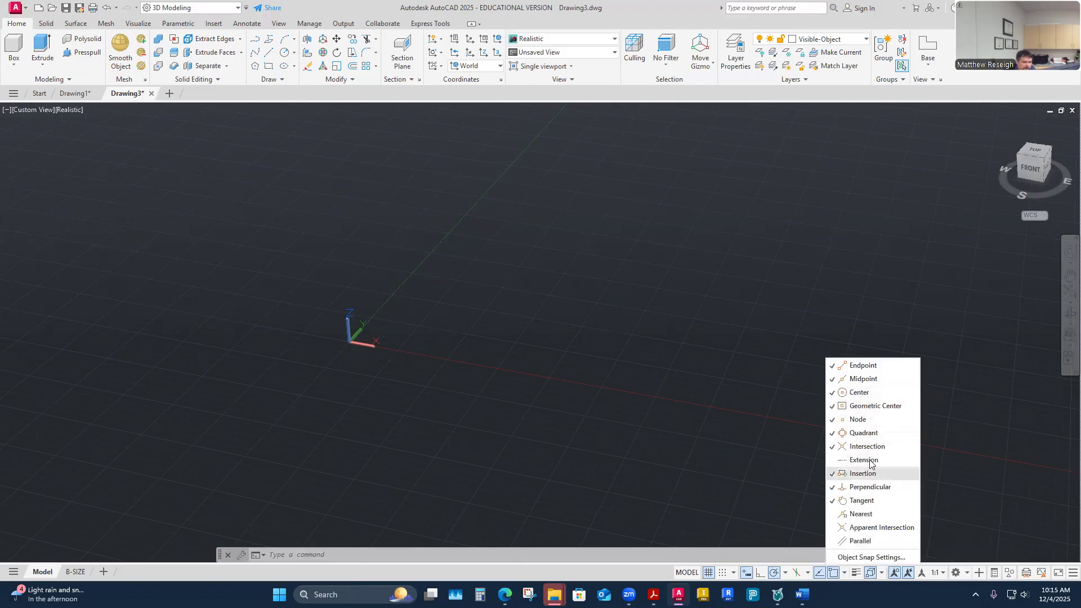
click(1064, 572)
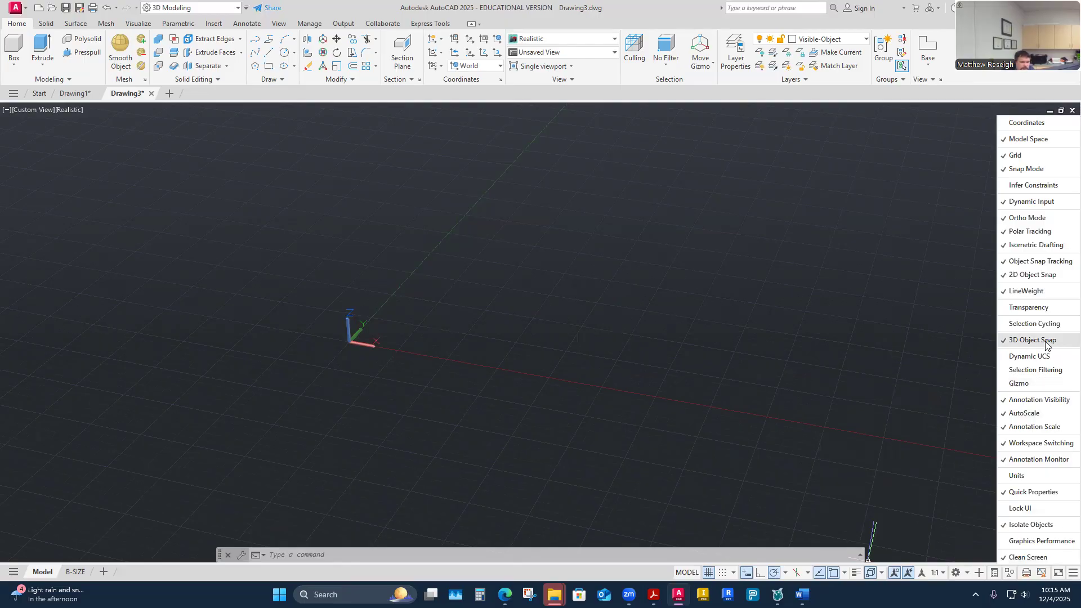
click(1002, 340)
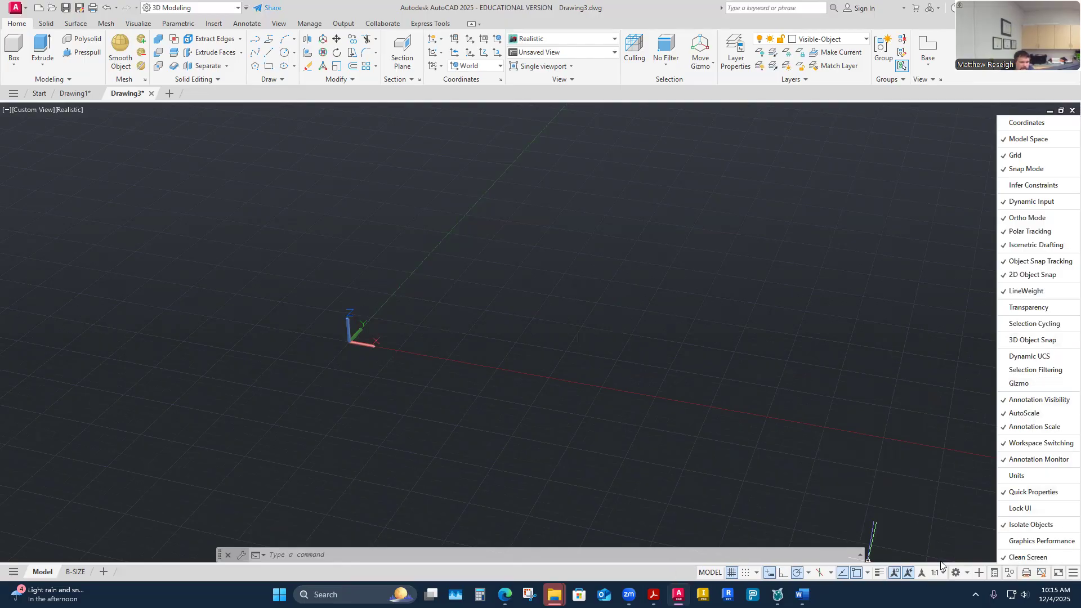
click(1005, 341)
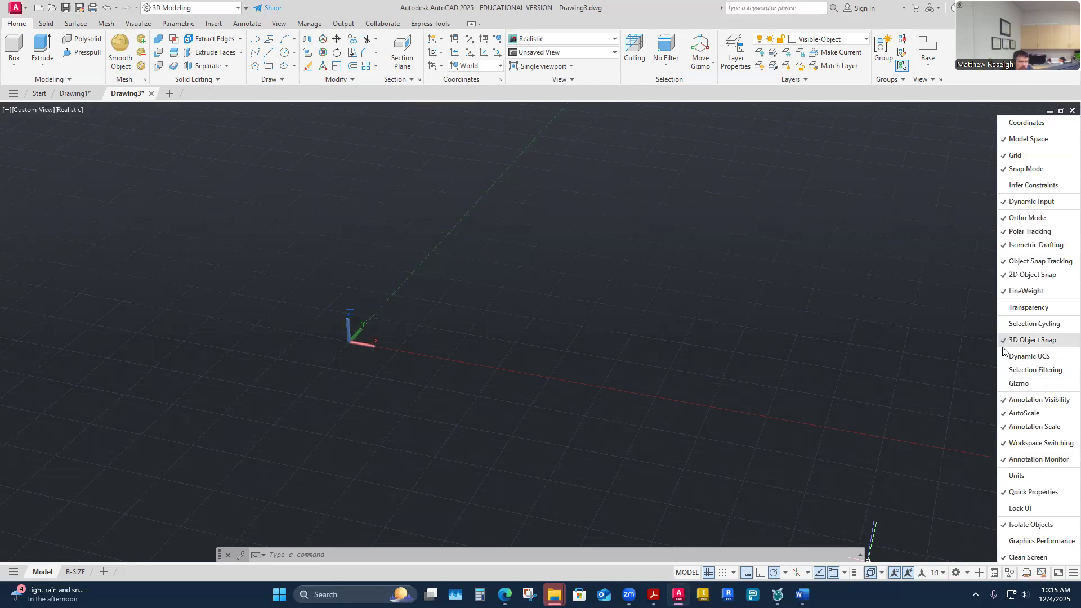
click(933, 507)
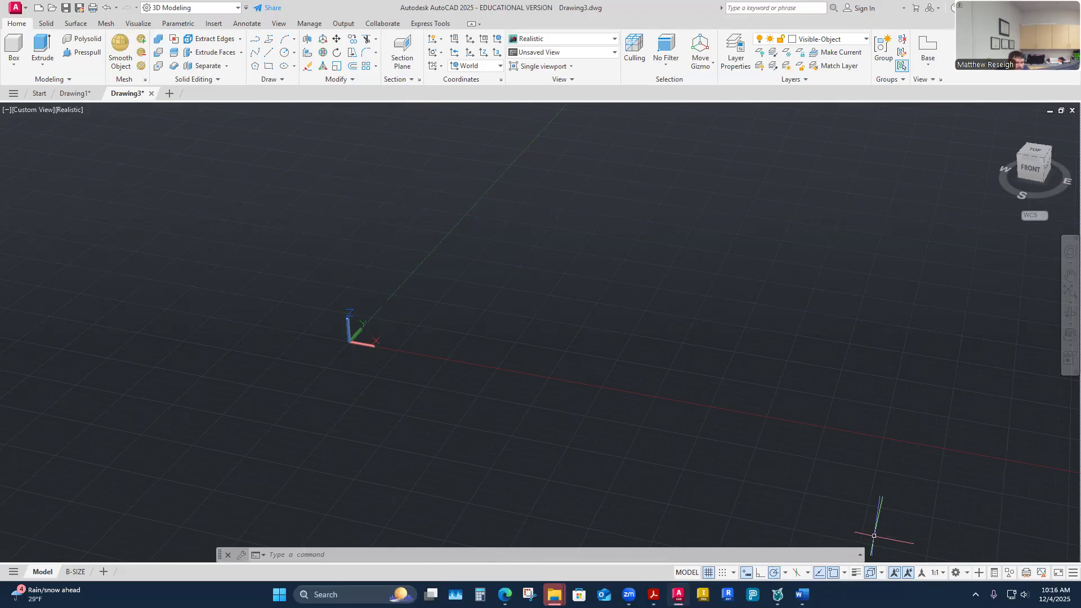
- Examine which 3D object snap modes are enabled, such as Vertex, Midpoint on edge and Center of face
click(881, 573)
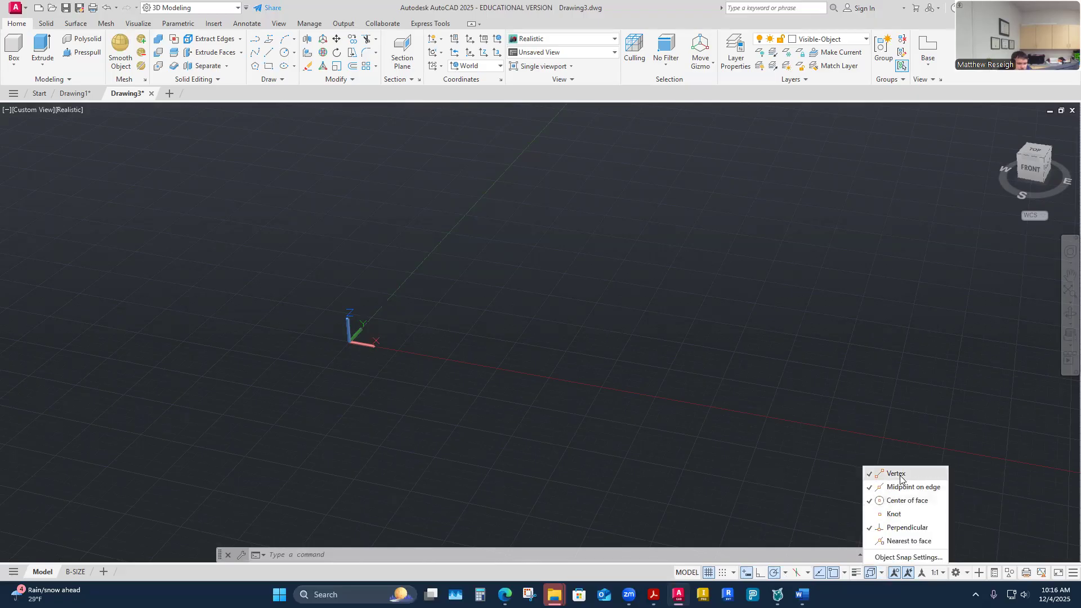
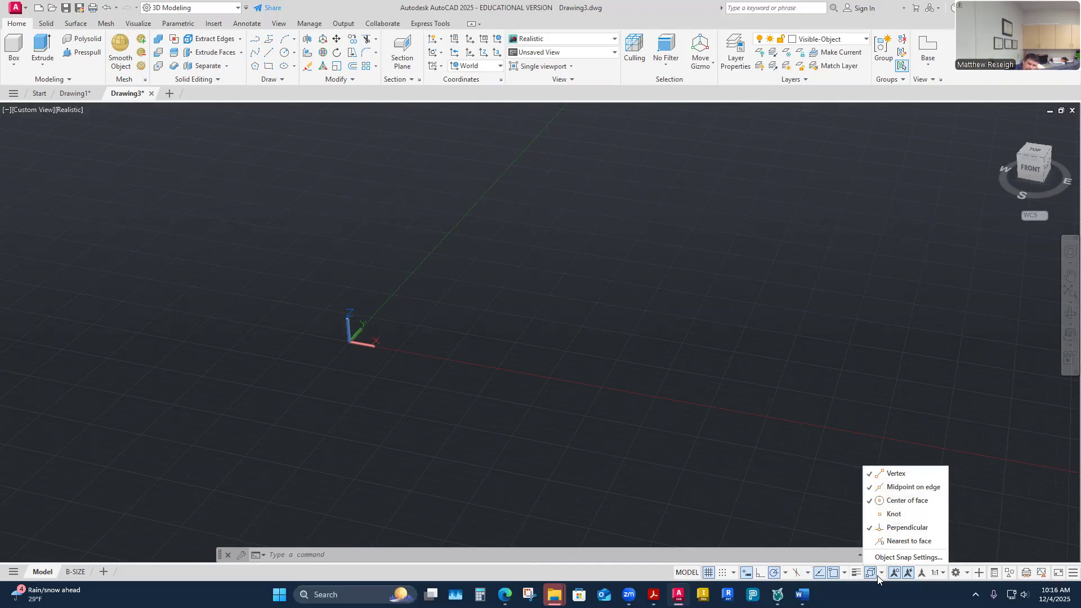
click(754, 405)
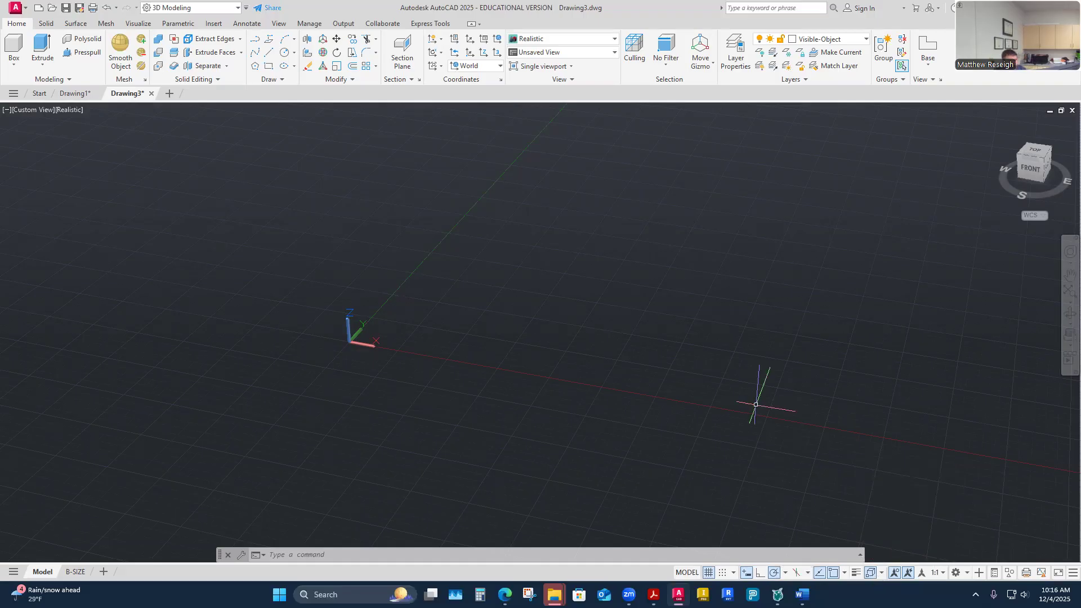
key(Escape)
key(Escape)
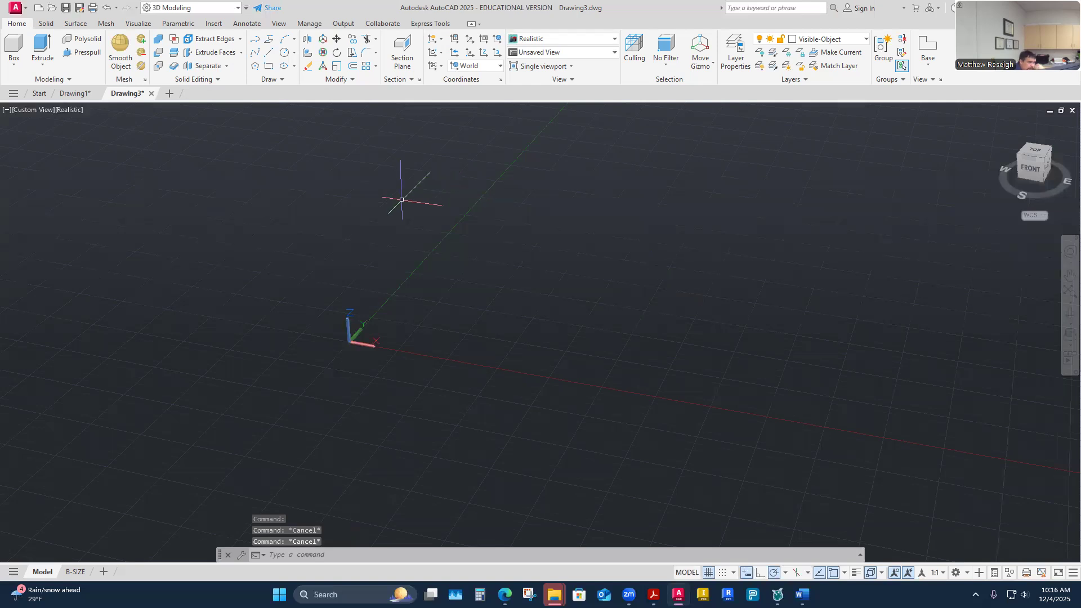
- Look through the available solid primitives, such as Box and Cylinder, and the Extrude, Loft, Revolve and Sweep commands
click(15, 65)
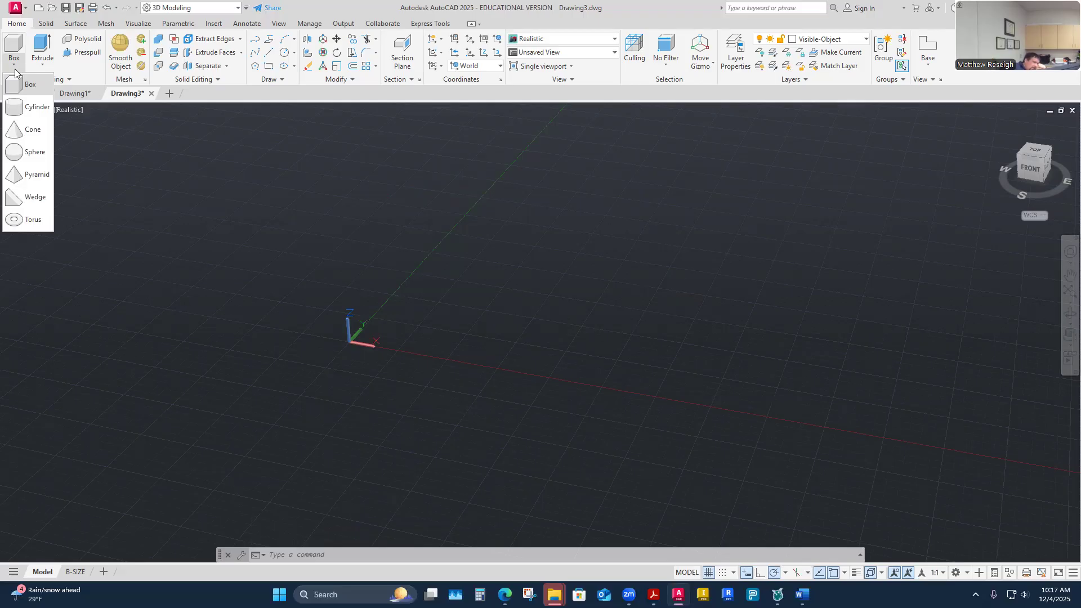
click(42, 64)
click(42, 64)
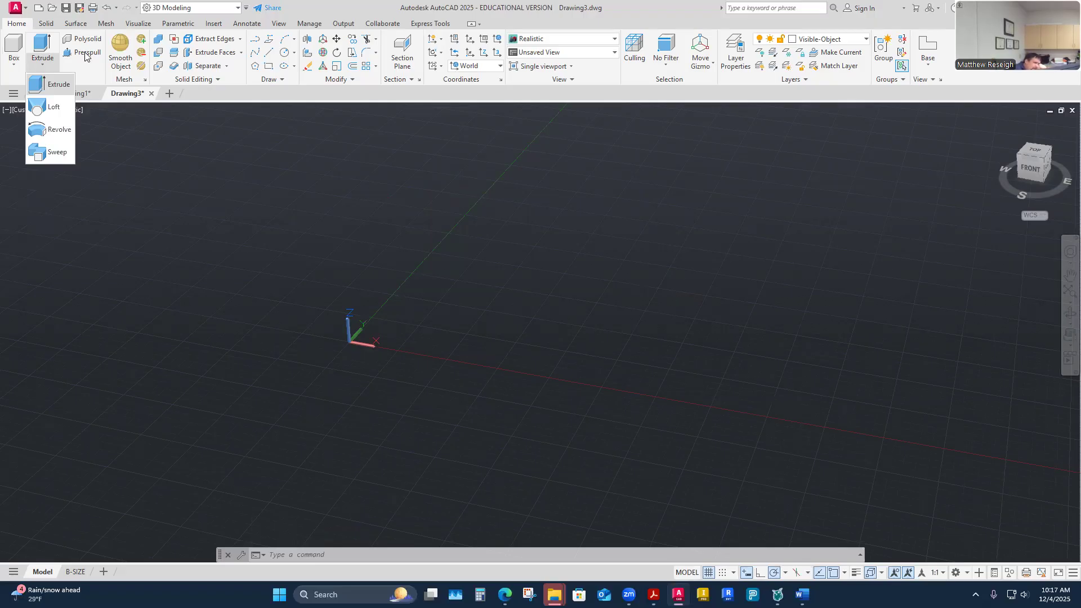
click(14, 63)
click(14, 63)
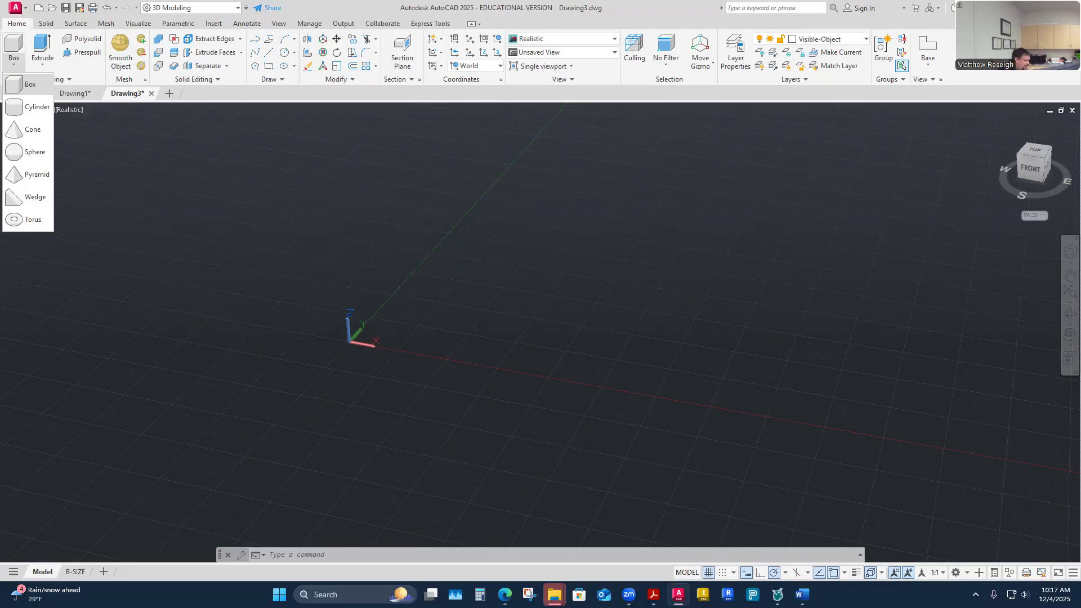
key(F12)
key(F12)
key(F12)
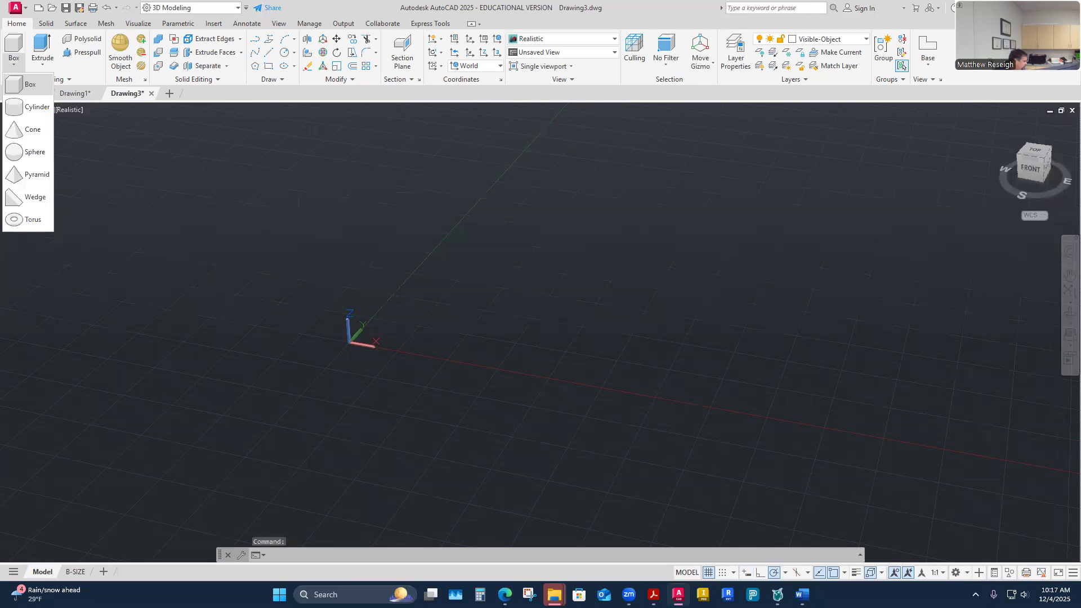
- Toggle dynamic input several times, leaving it switched on
key(F12)
key(F12)
key(F12)
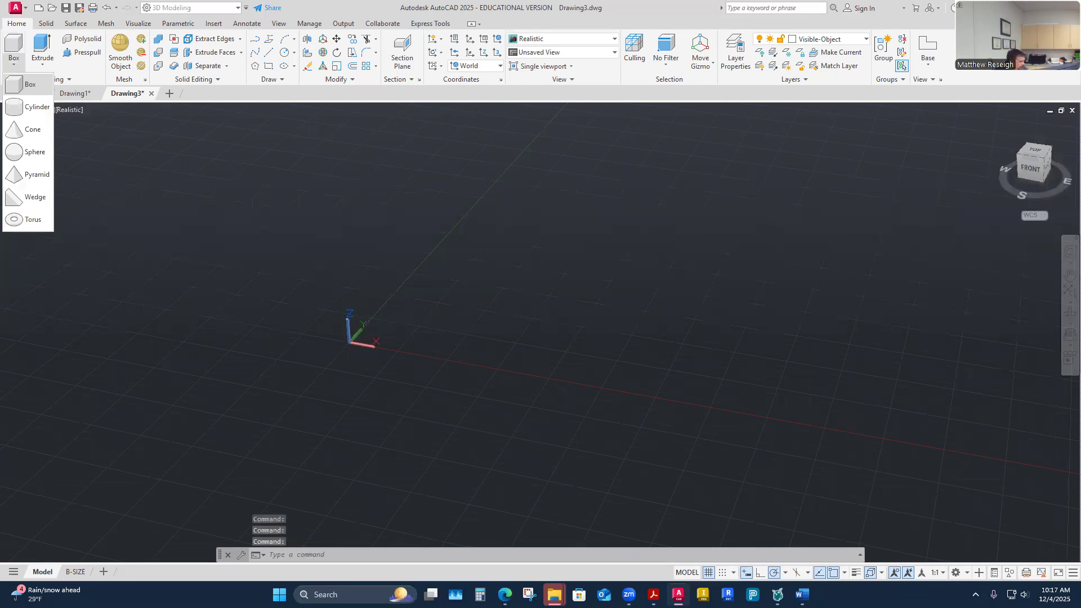
key(F12)
key(F12)
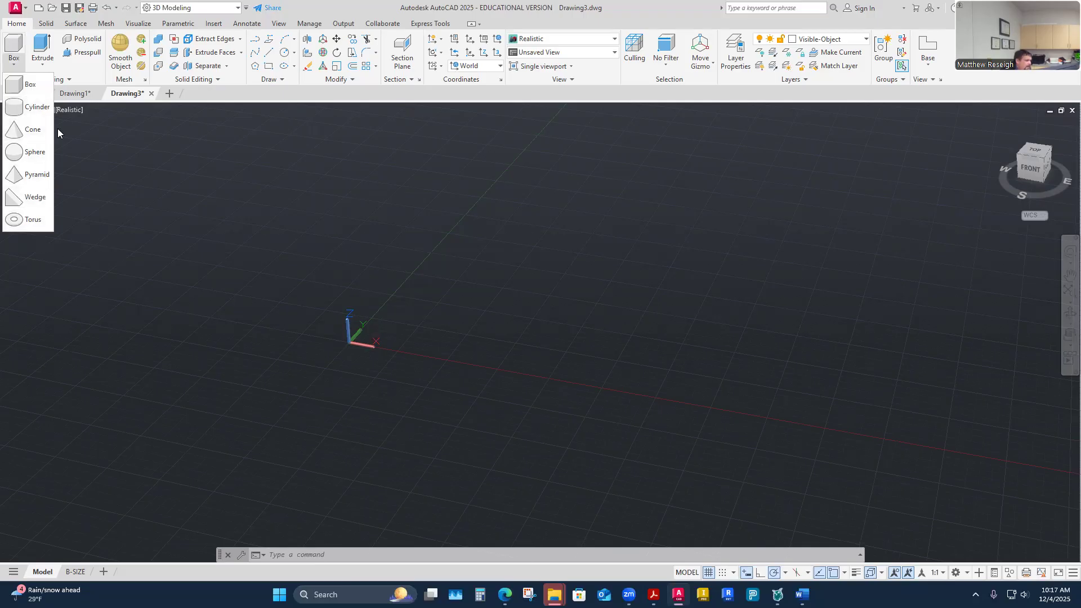
- Start the Box command and switch the coordinate system between Top and World, finishing on Top
click(33, 86)
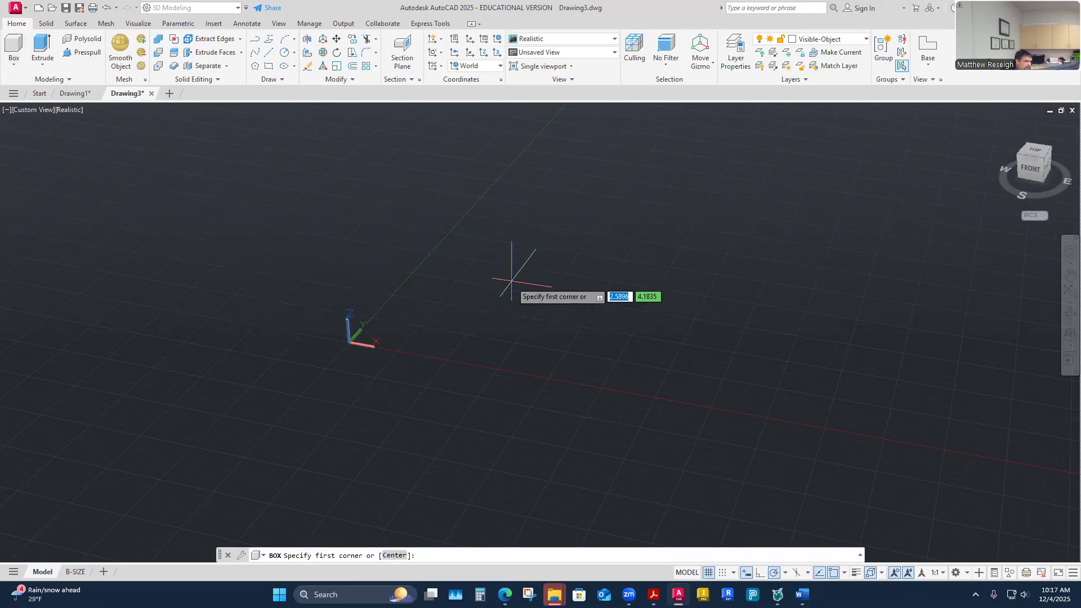
click(500, 66)
click(467, 95)
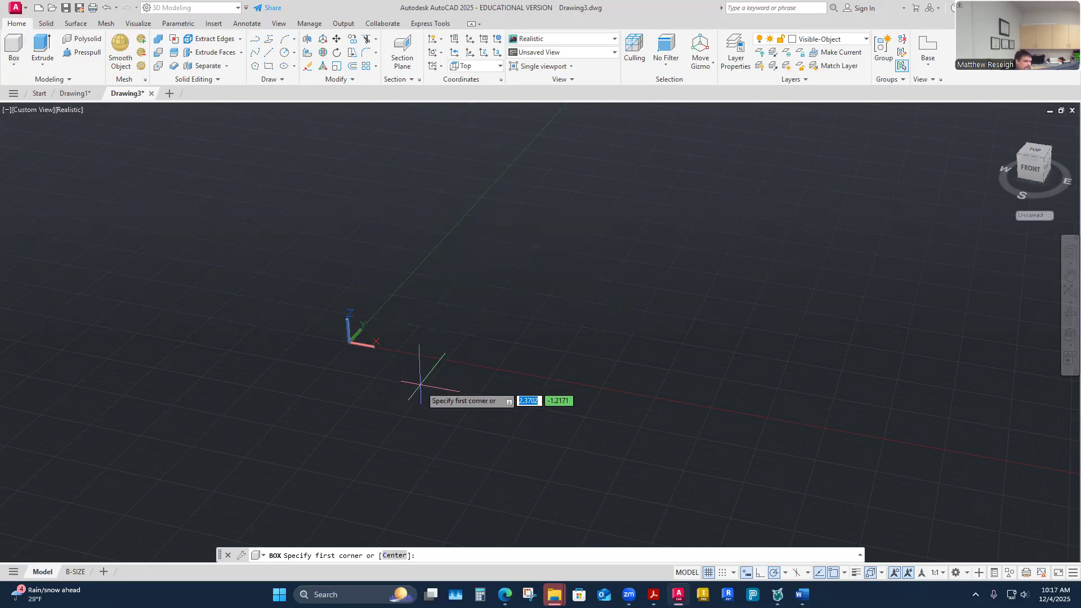
click(500, 66)
click(471, 80)
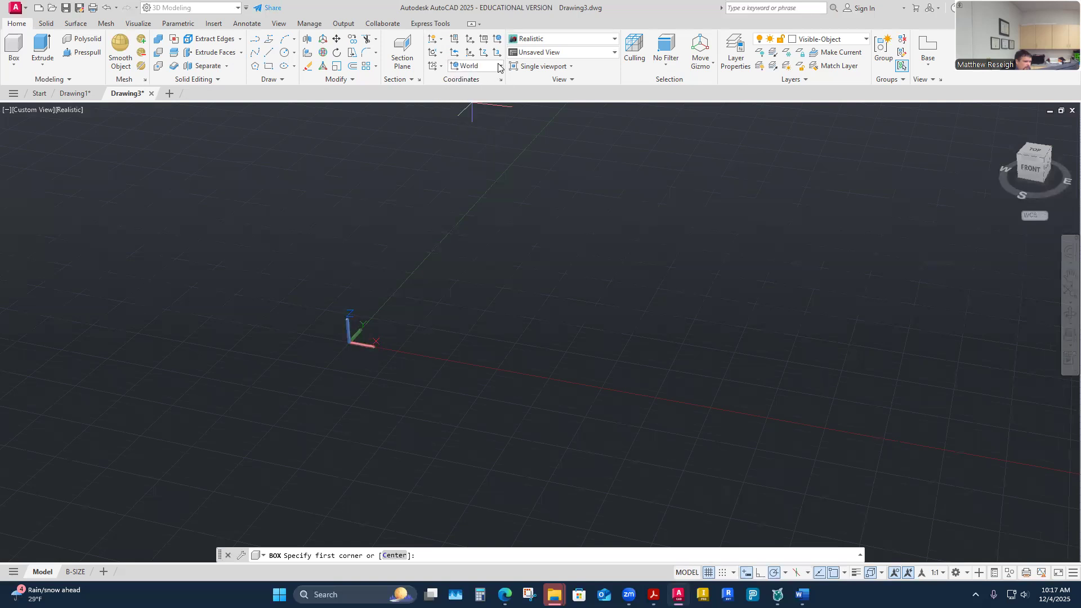
click(499, 66)
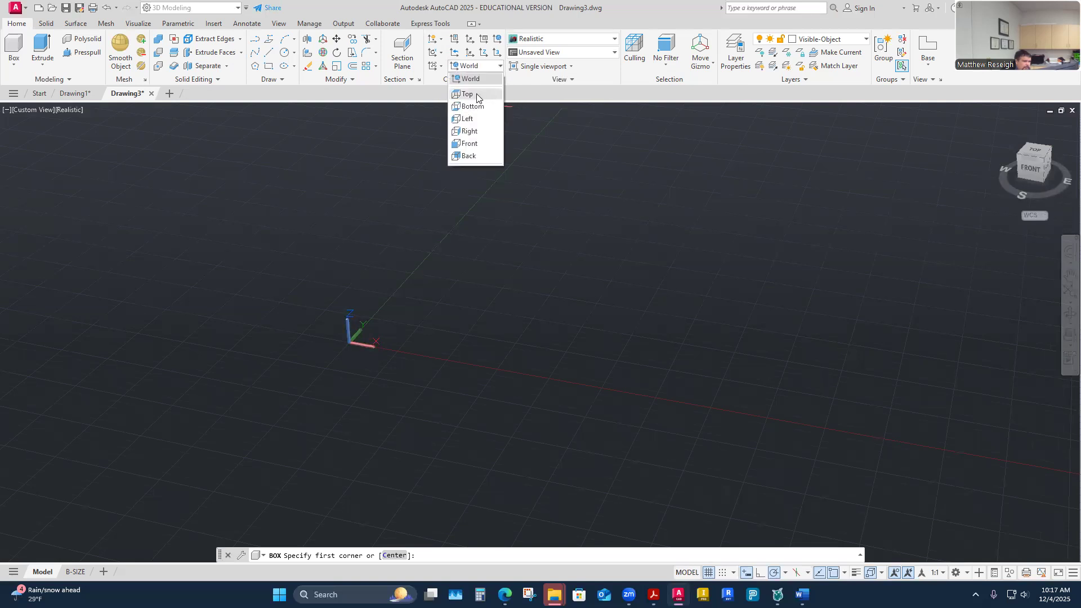
click(477, 93)
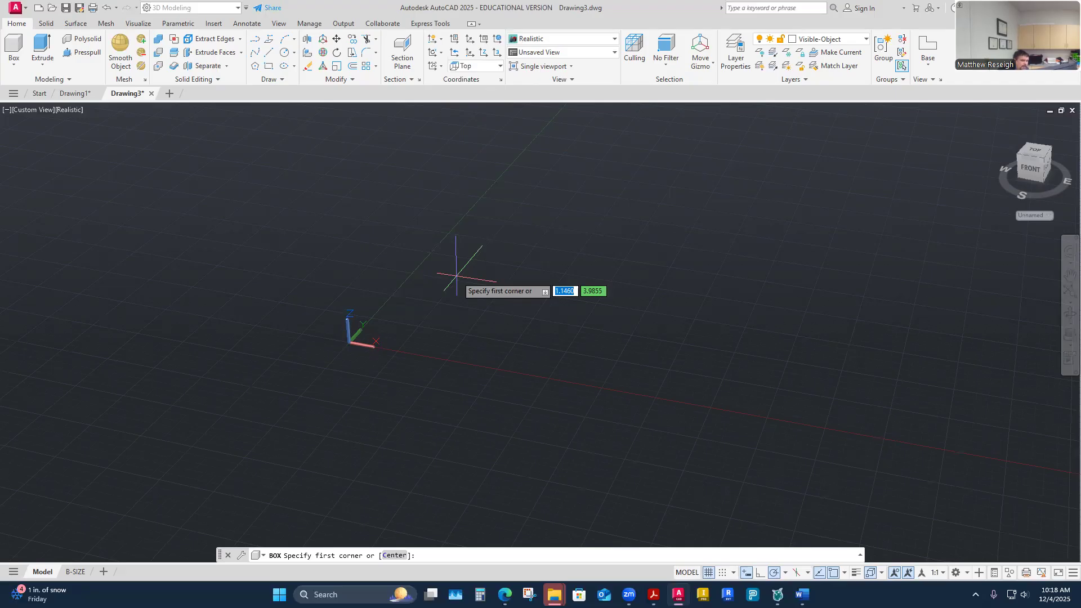
- Restart the Box command and place the box's first corner on the ground grid near the origin
shift+middle_drag(457, 276, 450, 191)
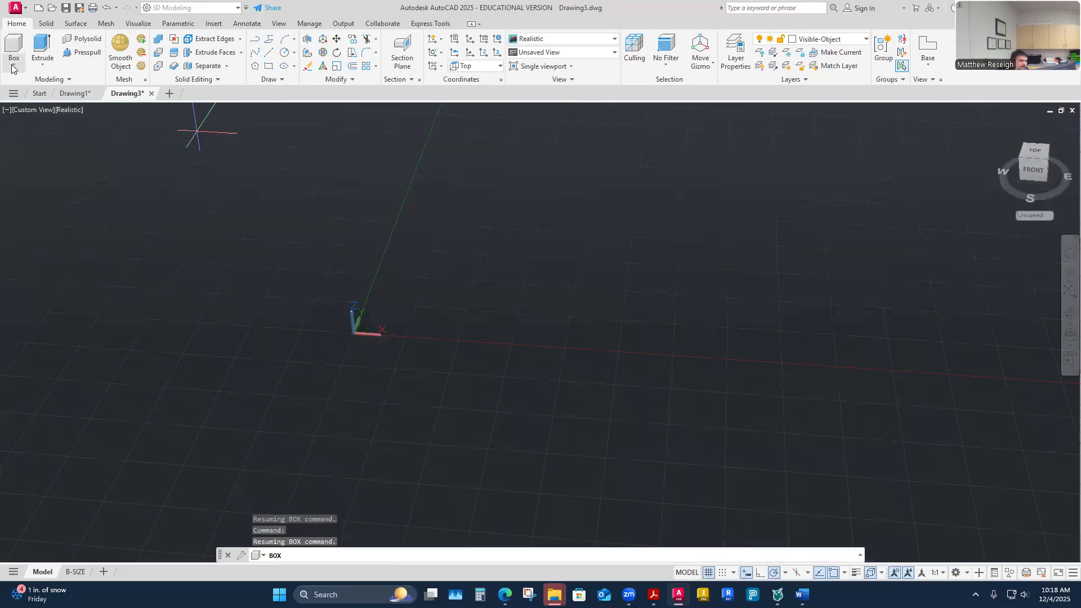
click(12, 68)
click(25, 88)
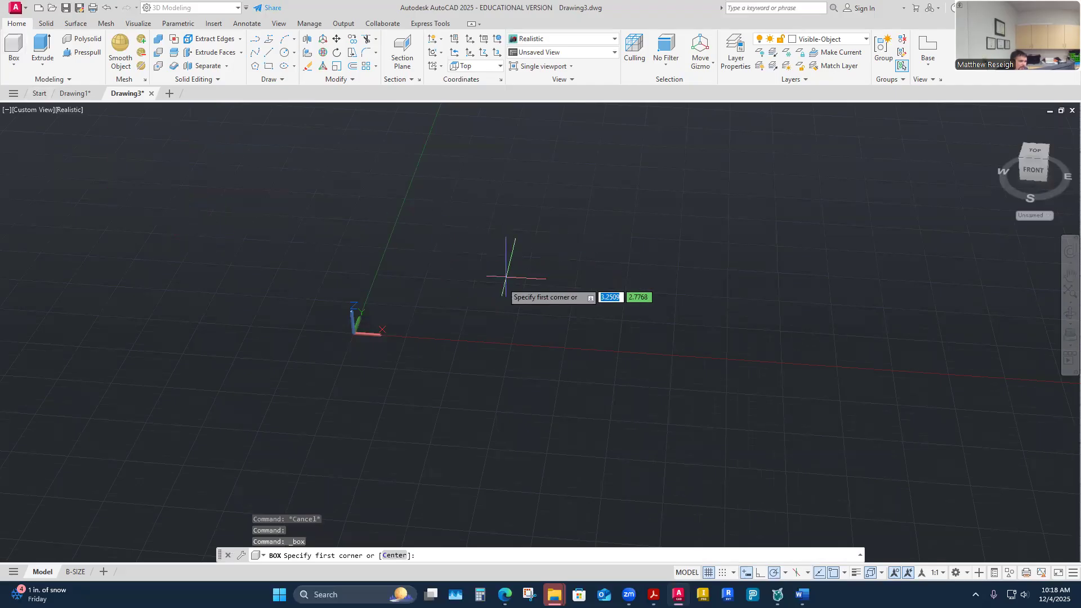
click(453, 265)
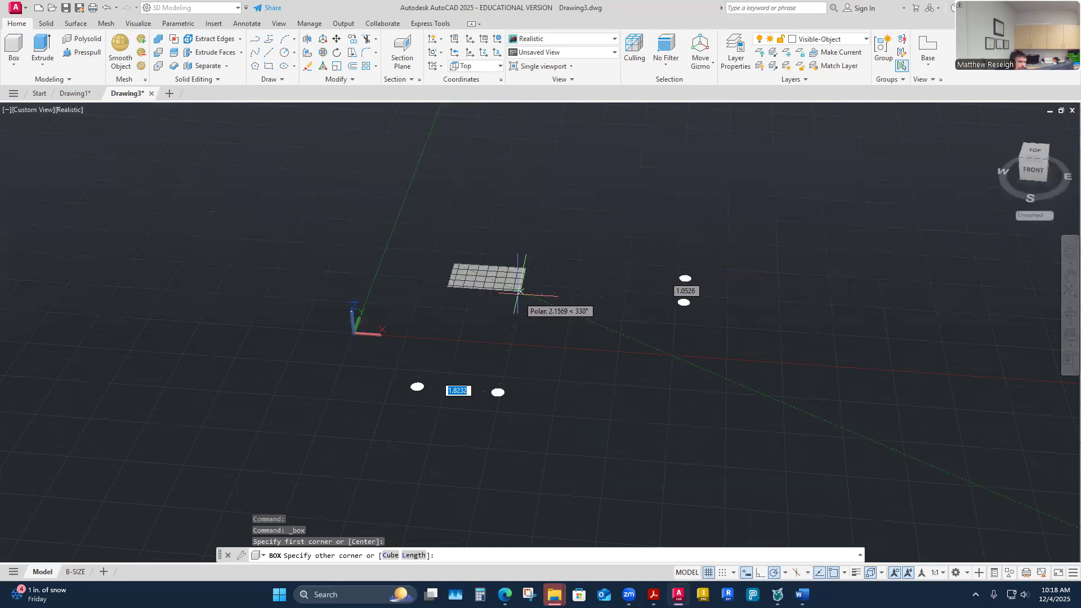
- Examine the box's base preview at different zoom levels while the Box command stays active
scroll(516, 292, up, 4)
scroll(513, 292, down, 5)
scroll(506, 292, down, 4)
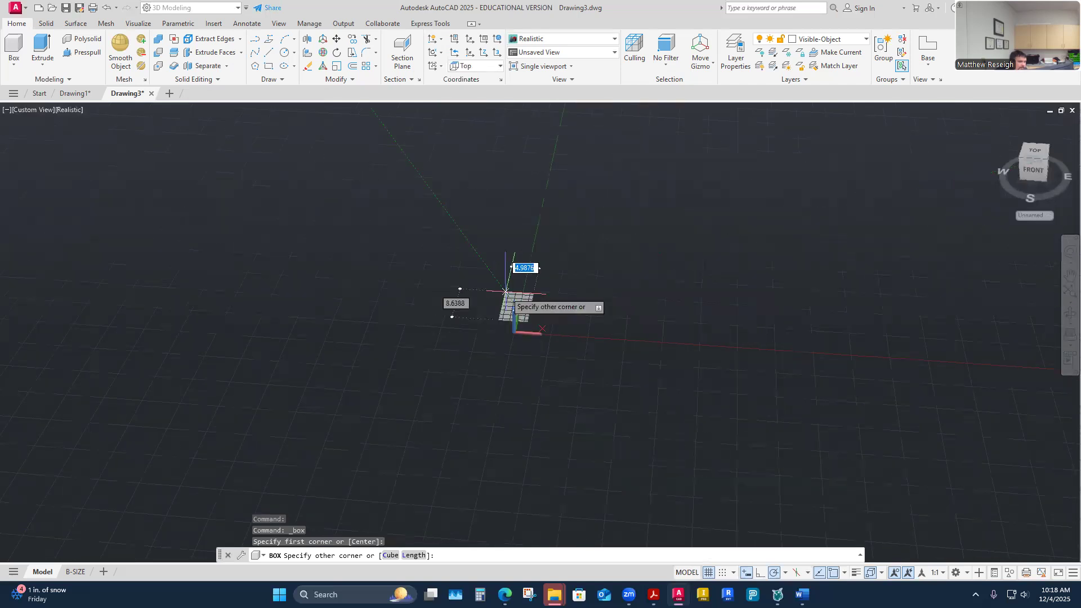
scroll(525, 304, up, 6)
scroll(456, 299, up, 5)
scroll(456, 297, down, 10)
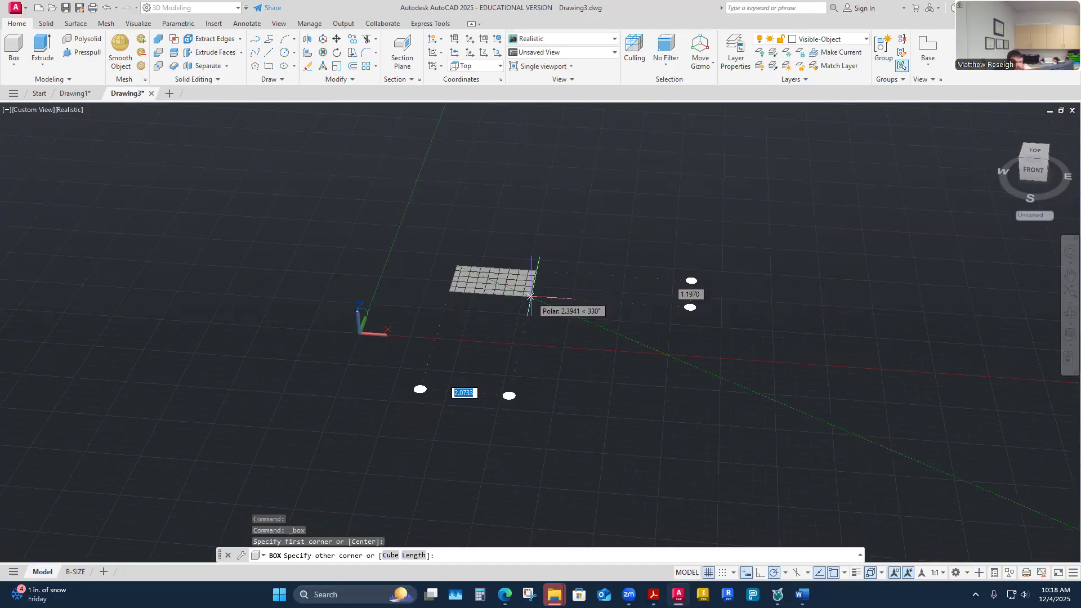
scroll(484, 296, up, 3)
scroll(483, 293, down, 5)
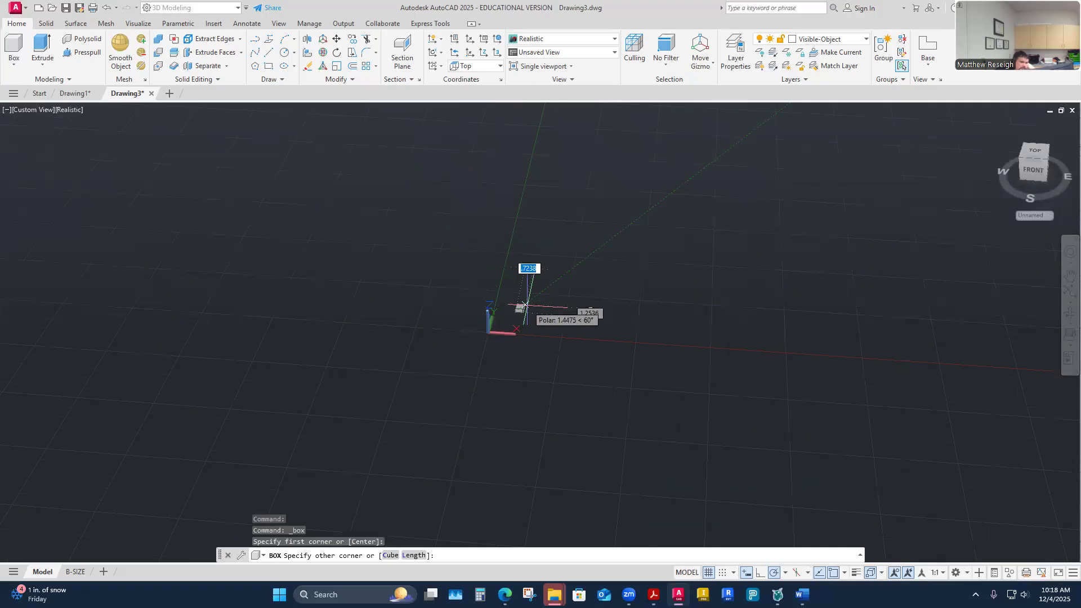
scroll(525, 306, up, 5)
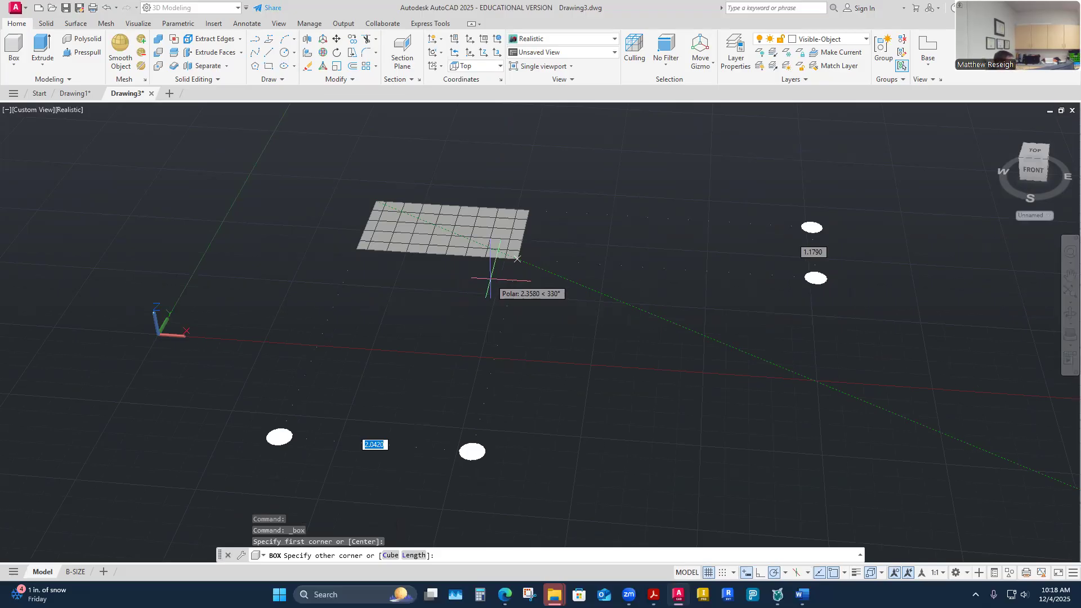
shift+middle_drag(490, 279, 490, 279)
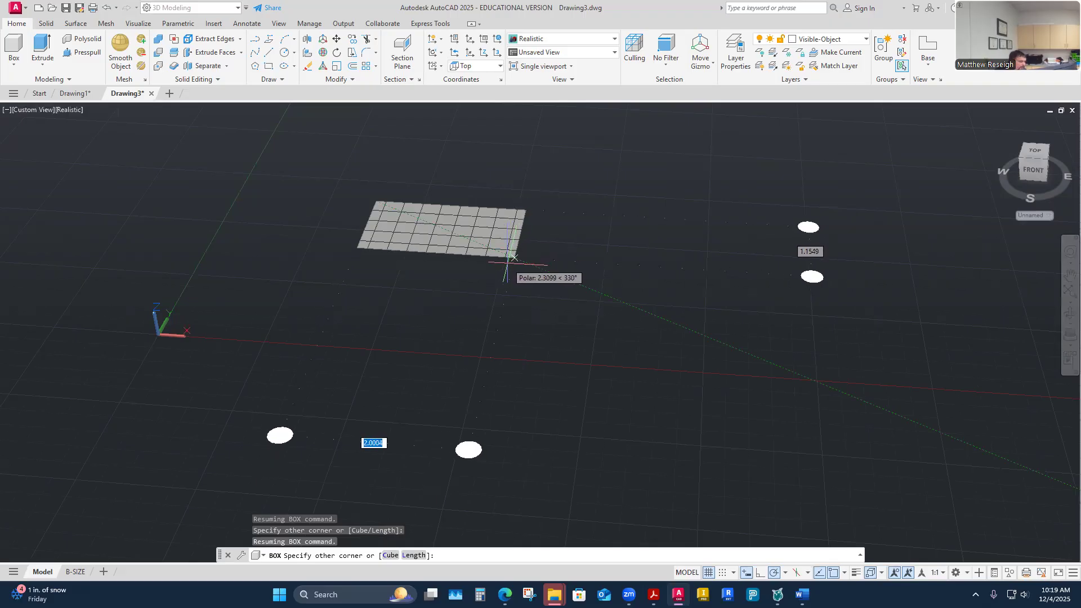
- Set the box's base to 4 by 4
text(4)
key(Tab)
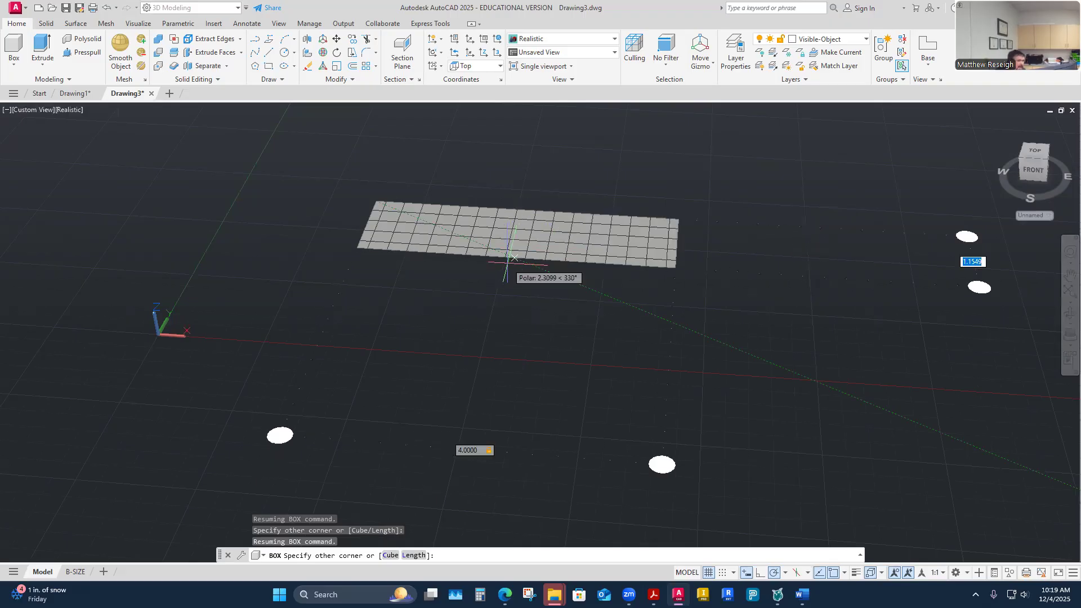
text(4)
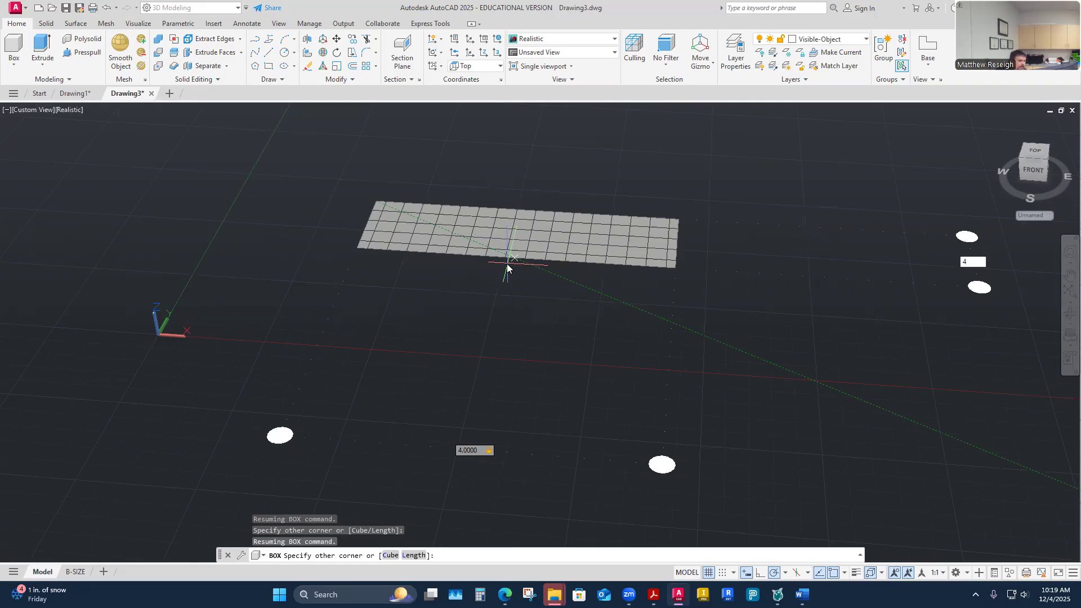
key(Return)
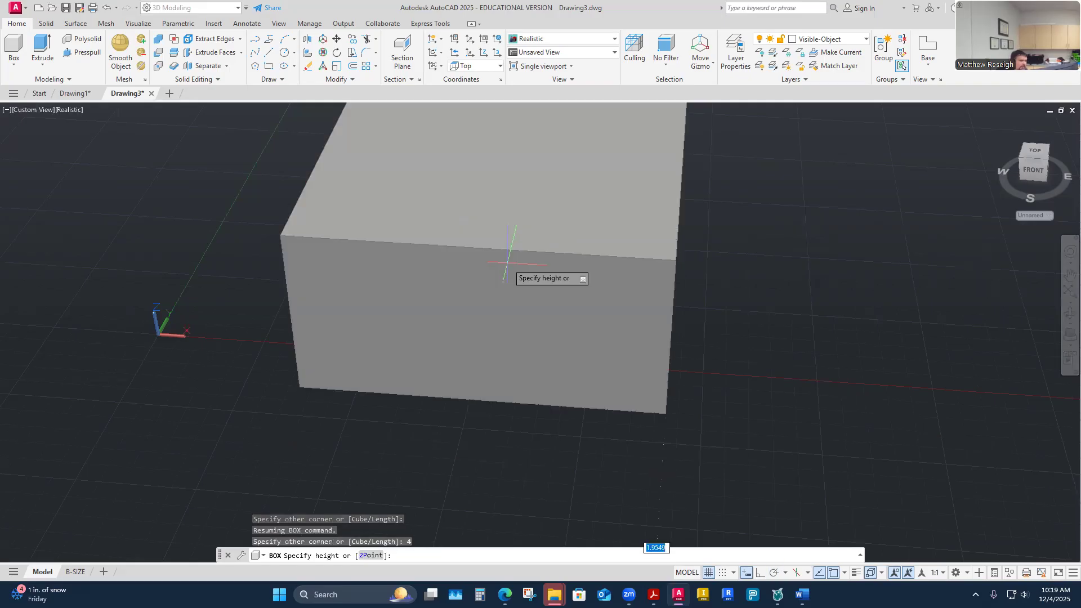
- Give the box a height of 6 above its base and finish it
scroll(524, 282, down, 8)
scroll(548, 352, up, 6)
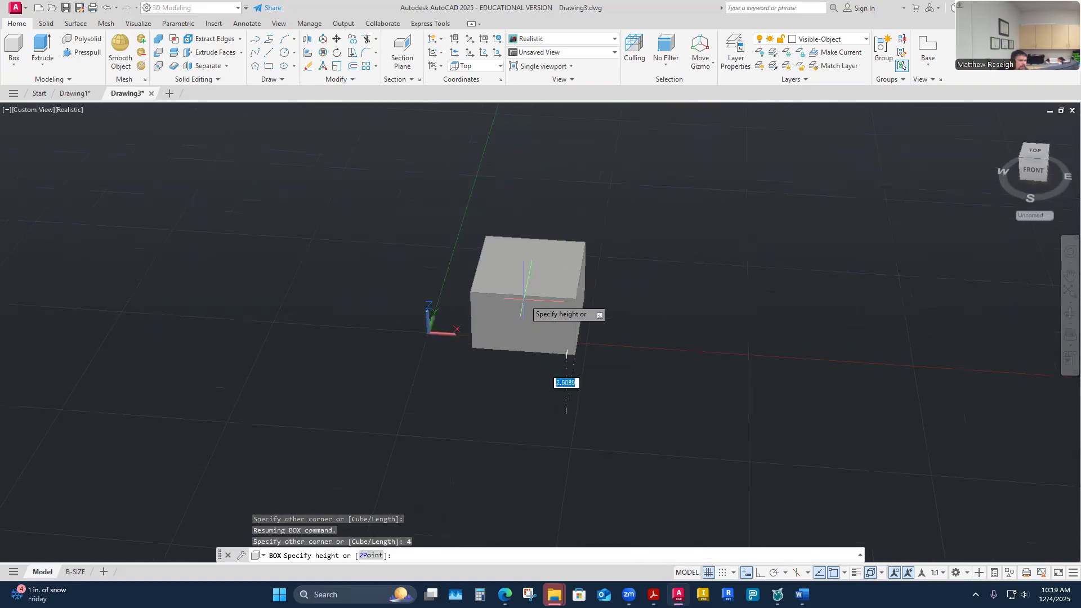
scroll(538, 408, down, 4)
scroll(562, 374, up, 1)
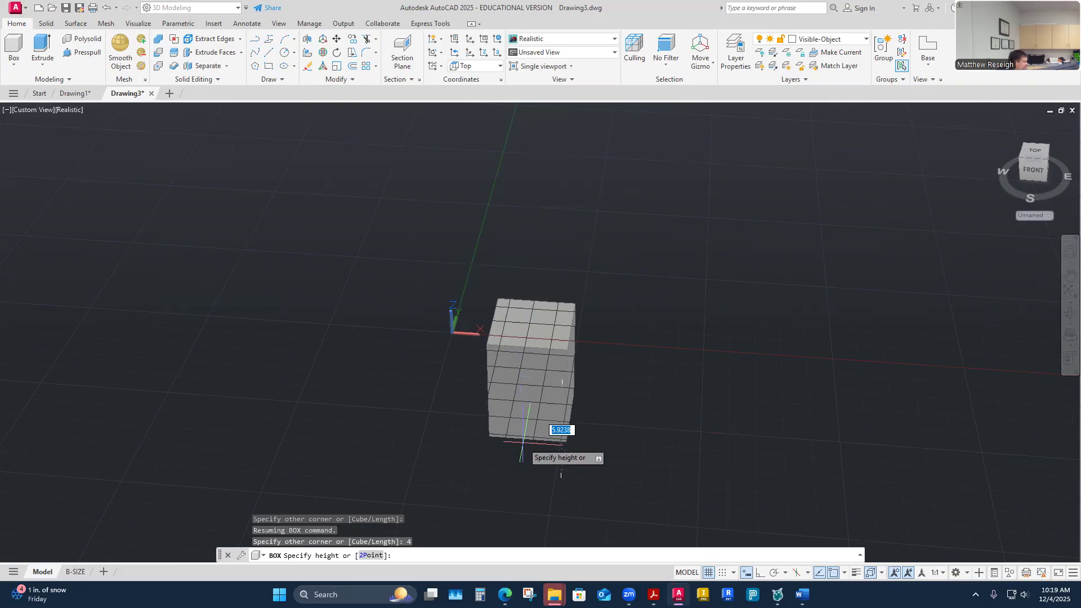
shift+middle_drag(561, 445, 521, 390)
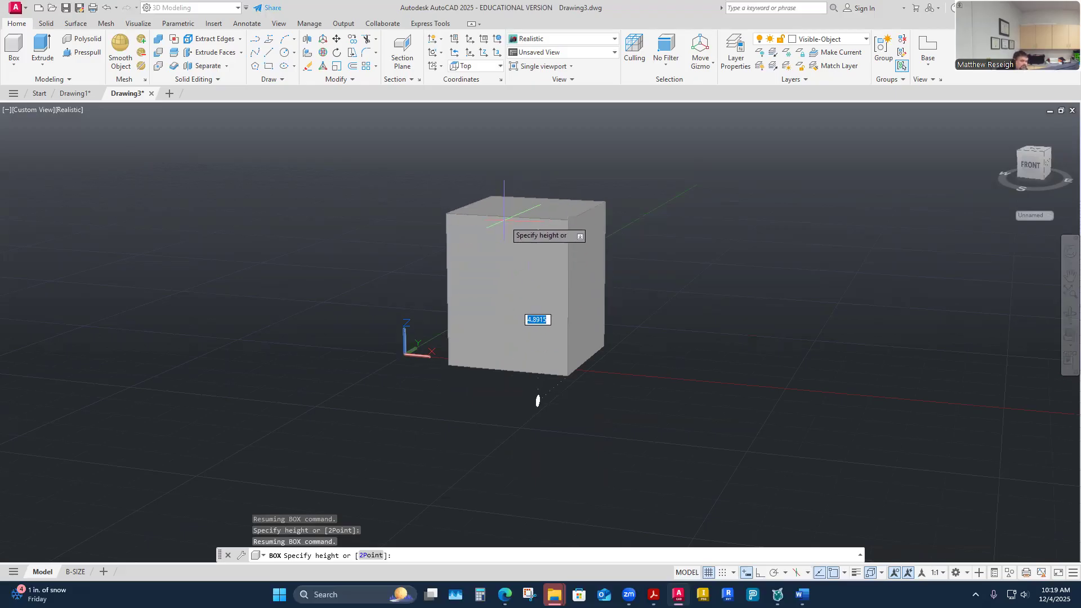
text(6)
key(Return)
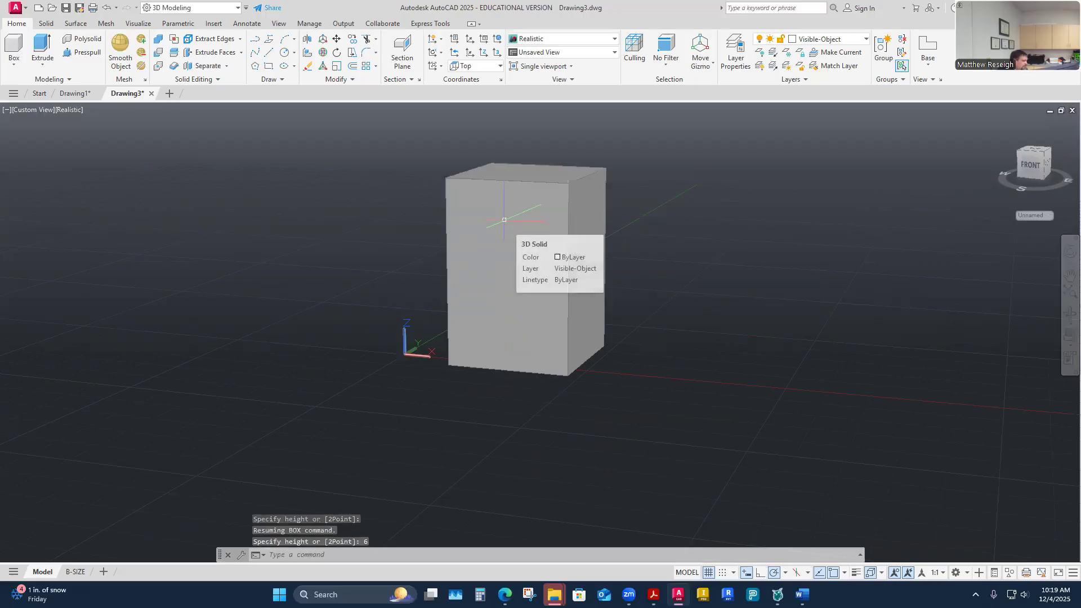
- Align the coordinate system with the Left orientation and afterwards with Right to compare the axes beside the box
mouse_move(439, 183)
shift+middle_down()
mouse_move(418, 360)
mouse_move(453, 385)
mouse_move(469, 380)
mouse_move(469, 425)
mouse_move(441, 415)
mouse_move(444, 395)
shift+middle_up()
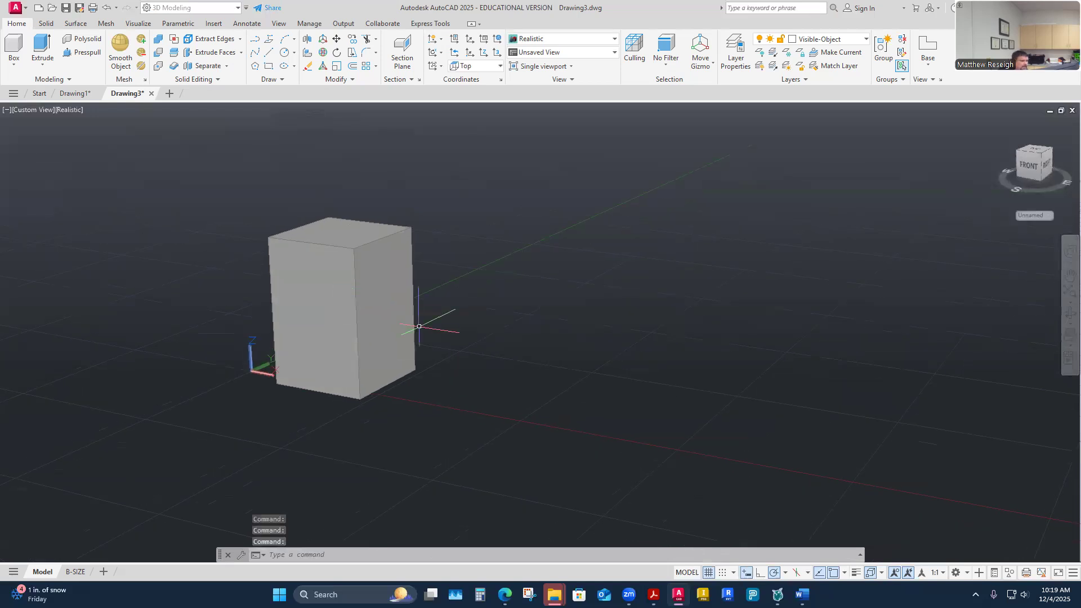
click(500, 67)
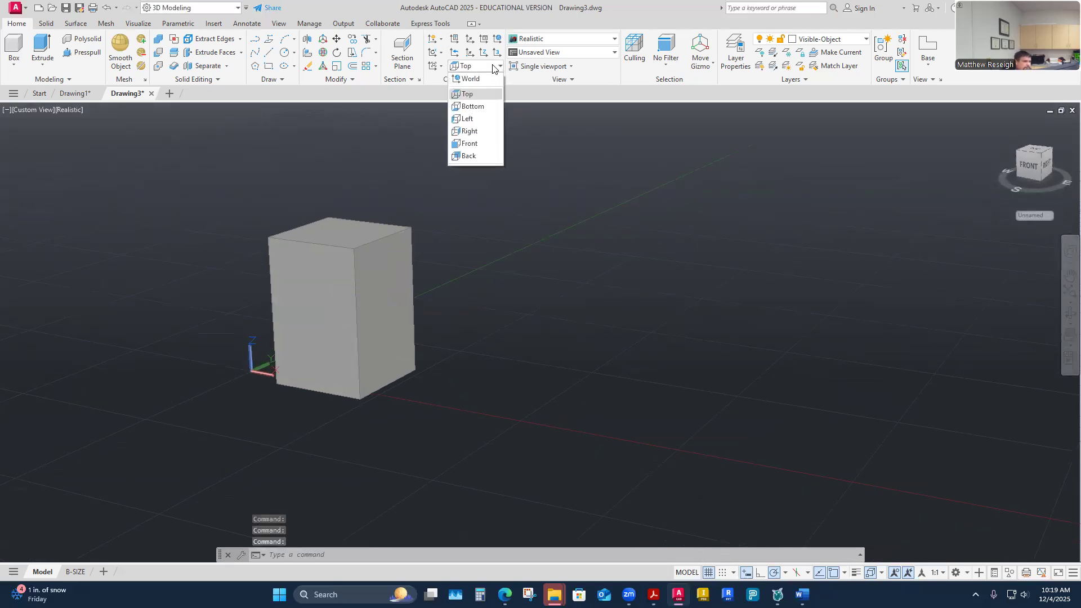
click(471, 119)
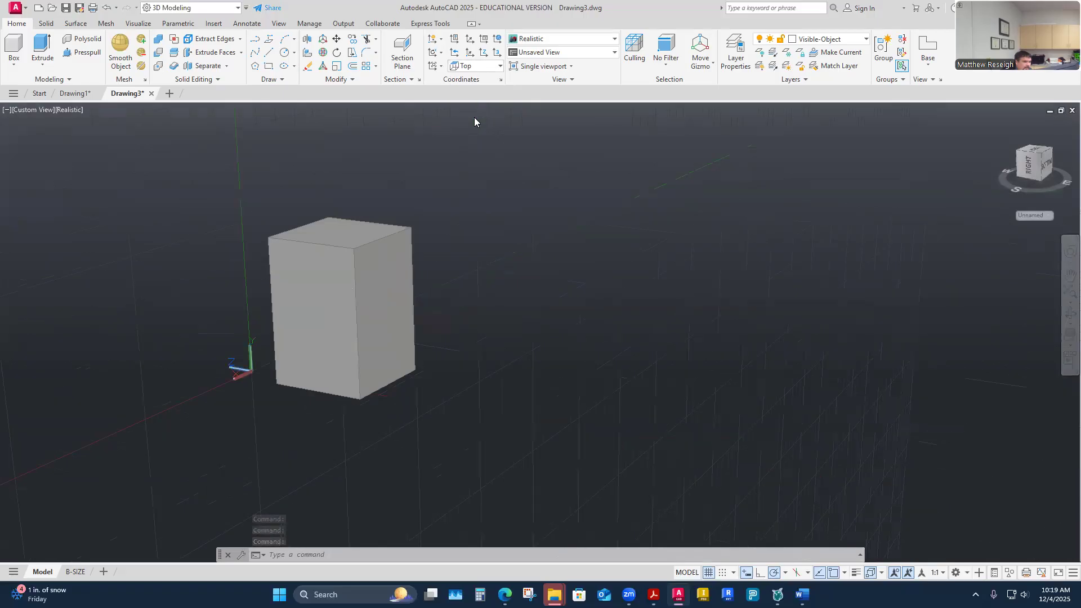
click(500, 66)
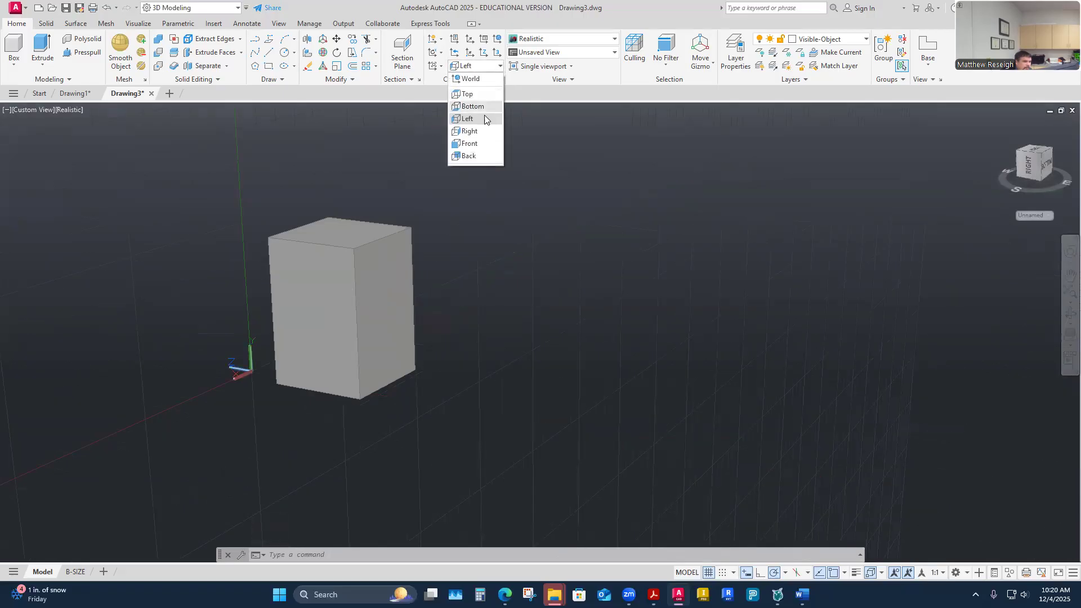
click(470, 132)
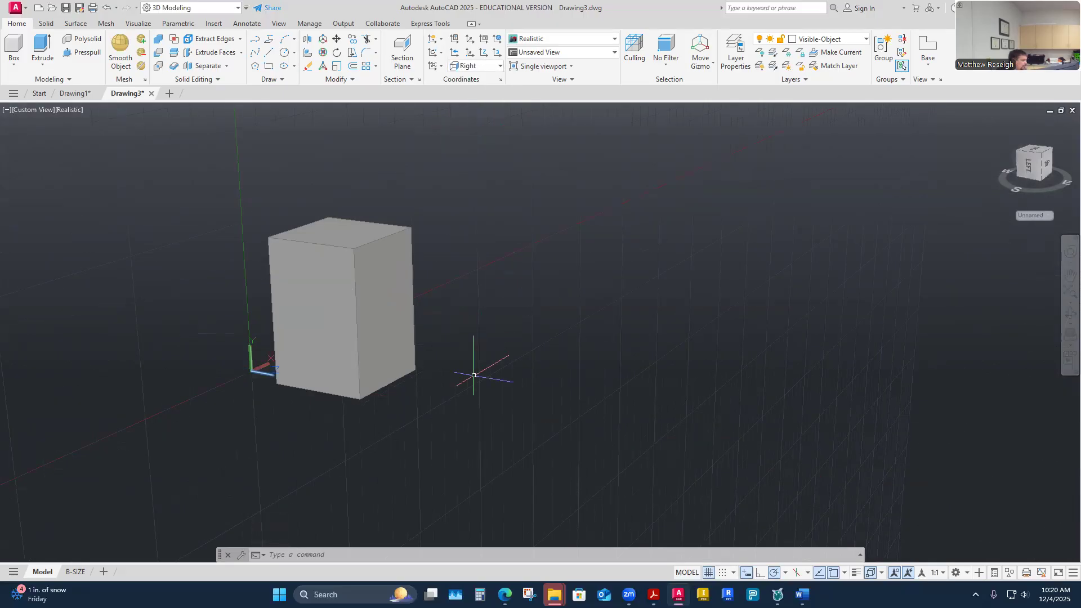
- Return the coordinate system to Top and orbit to a raised front view of the box
shift+middle_drag(421, 415, 448, 225)
click(498, 66)
click(469, 92)
shift+middle_drag(507, 360, 499, 281)
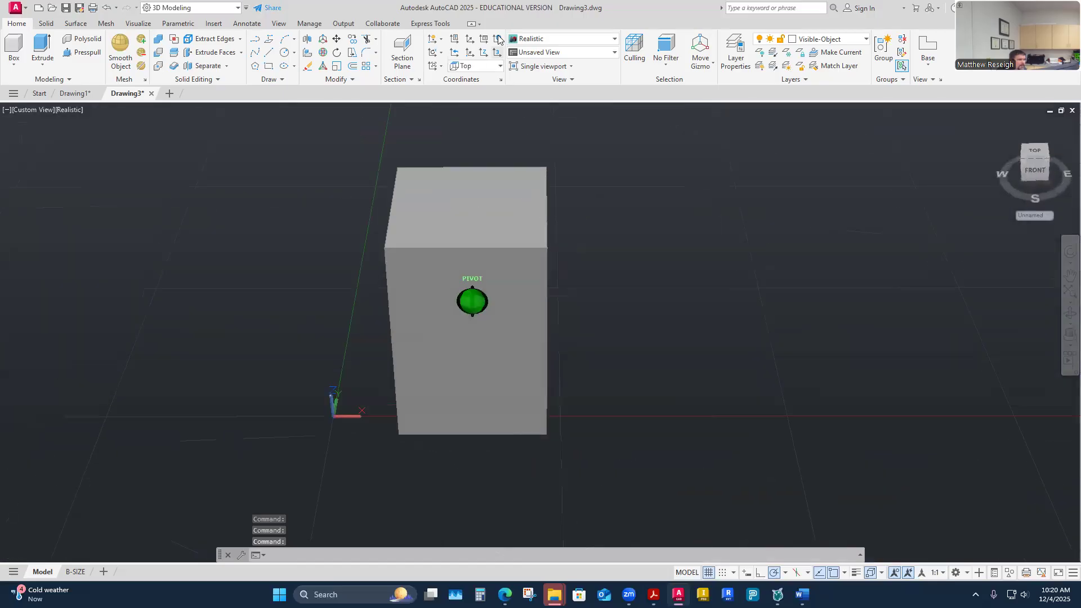
- Switch the coordinate system to Right and on to Left, orbiting the box to inspect each drawing plane
shift+middle_drag(498, 38, 501, 67)
click(499, 66)
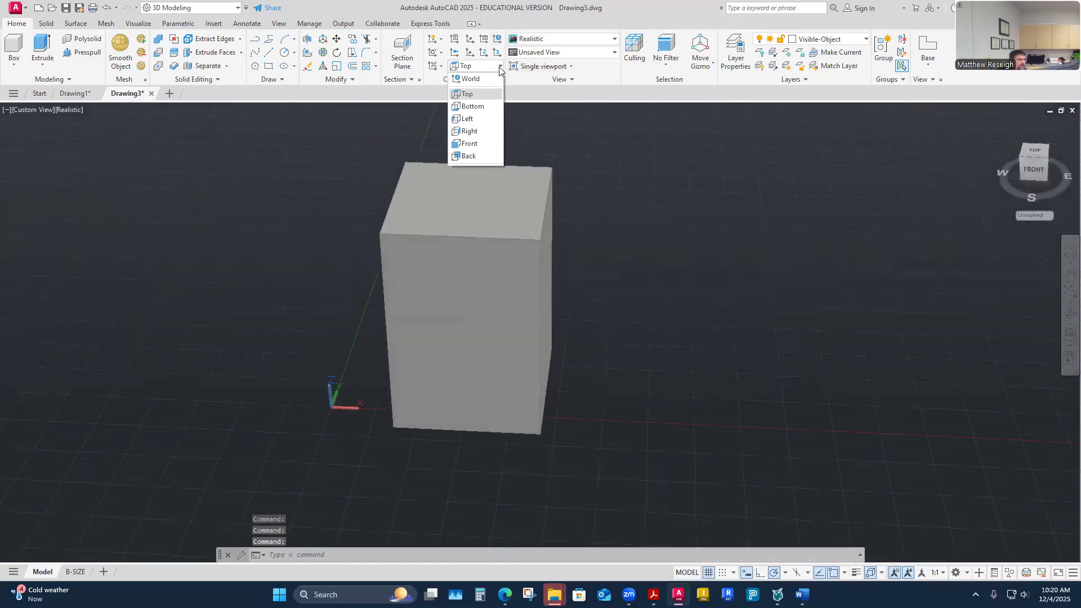
click(470, 131)
mouse_move(471, 133)
shift+middle_down()
mouse_move(510, 223)
mouse_move(565, 279)
mouse_move(595, 352)
mouse_move(501, 371)
shift+middle_up()
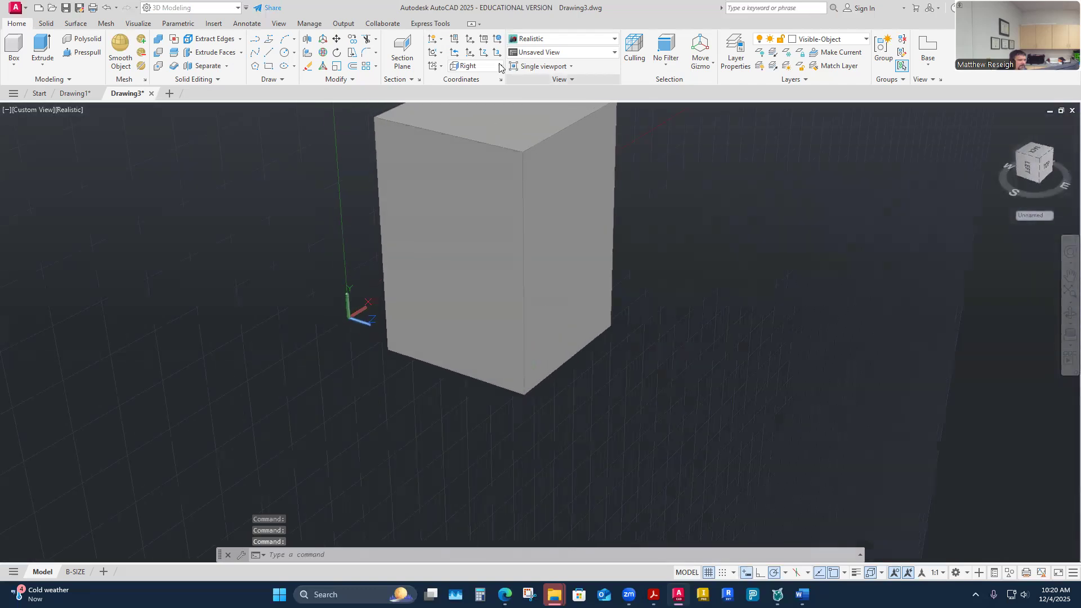
click(500, 66)
click(470, 119)
mouse_move(551, 293)
shift+middle_down()
mouse_move(555, 333)
mouse_move(547, 336)
mouse_move(542, 313)
mouse_move(535, 338)
mouse_move(560, 345)
mouse_move(555, 333)
shift+middle_up()
- Switch the coordinate system back to Top, check its axes beside the box, and change it to Front
click(500, 66)
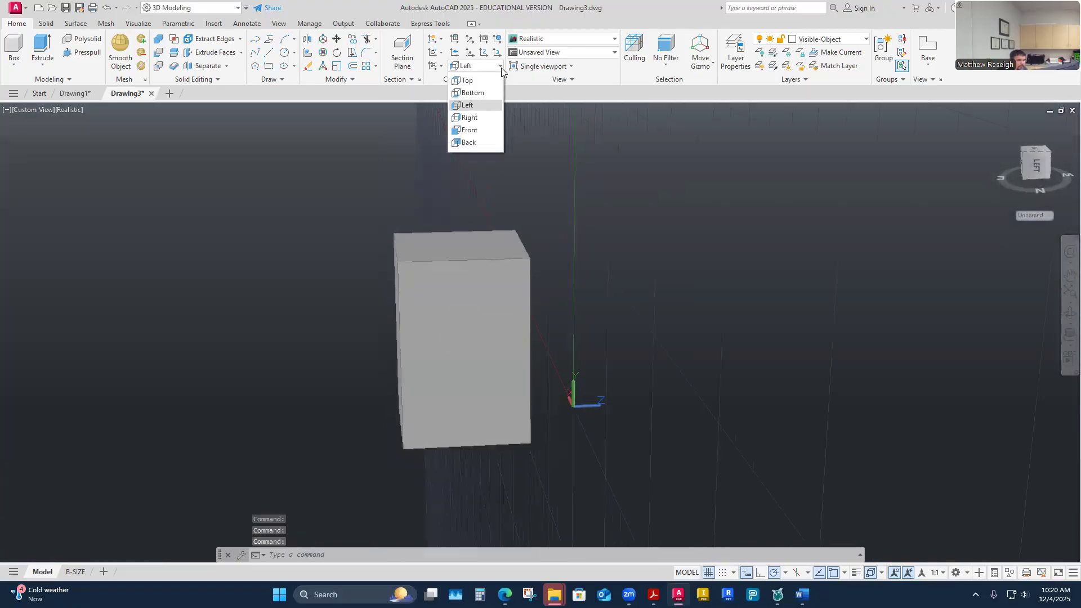
click(471, 95)
mouse_move(514, 226)
shift+middle_down()
mouse_move(555, 330)
mouse_move(524, 319)
shift+middle_up()
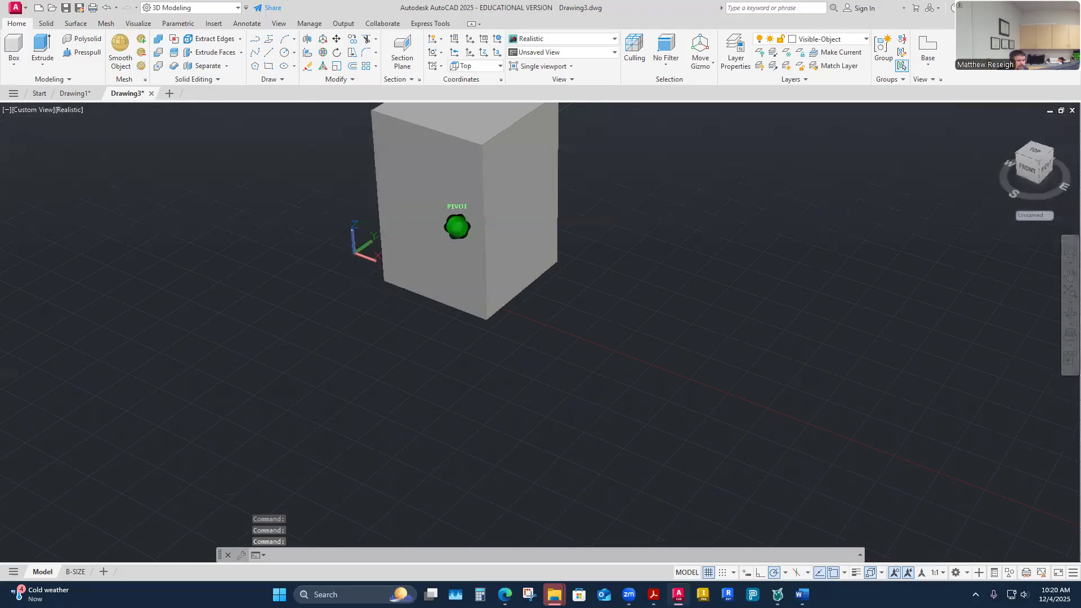
shift+drag(340, 269, 376, 271)
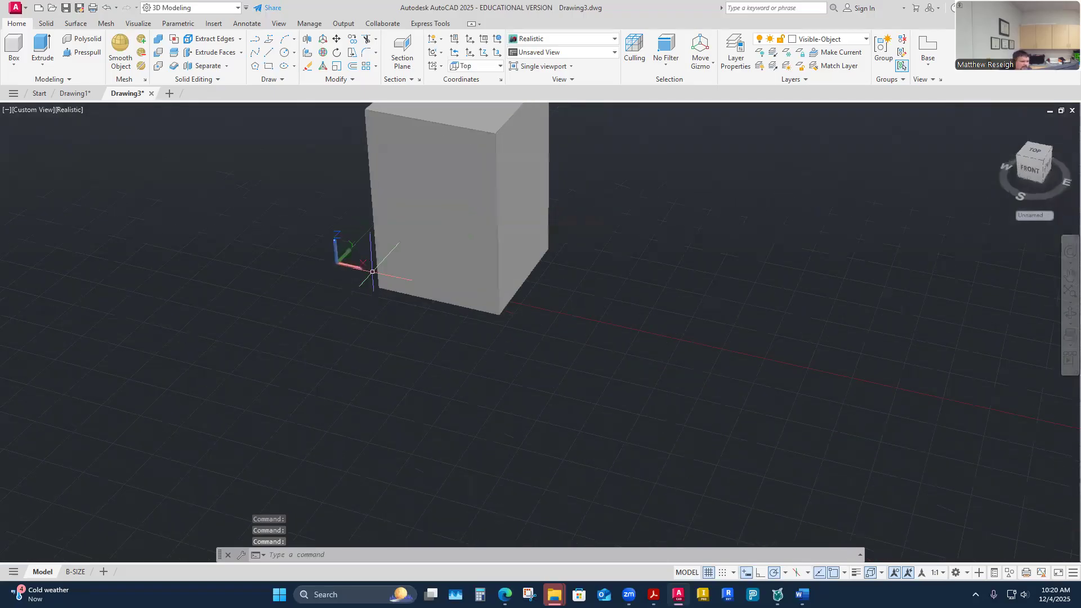
click(499, 67)
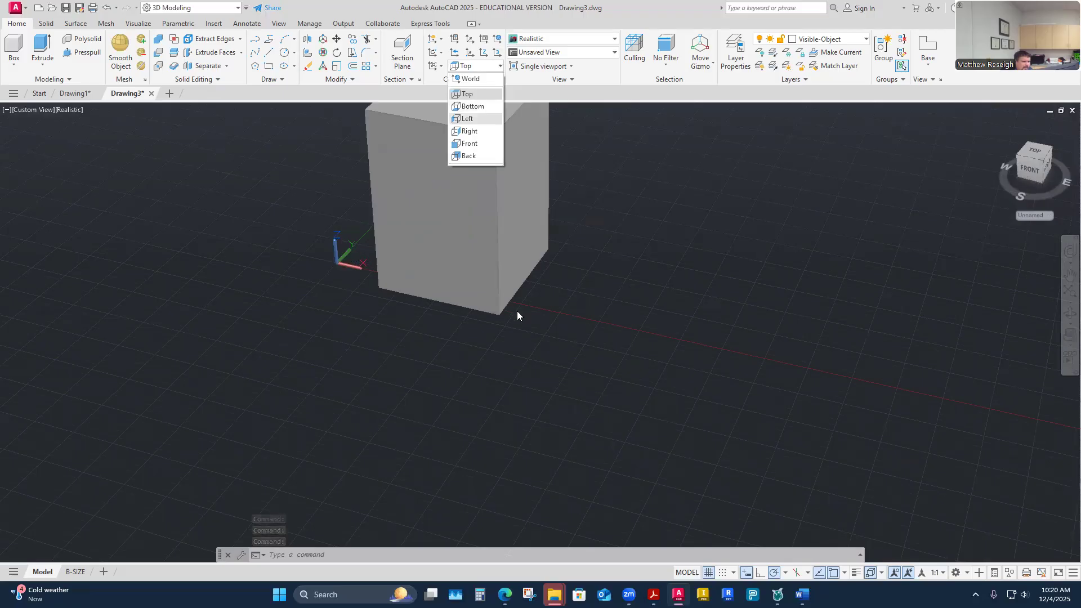
click(471, 144)
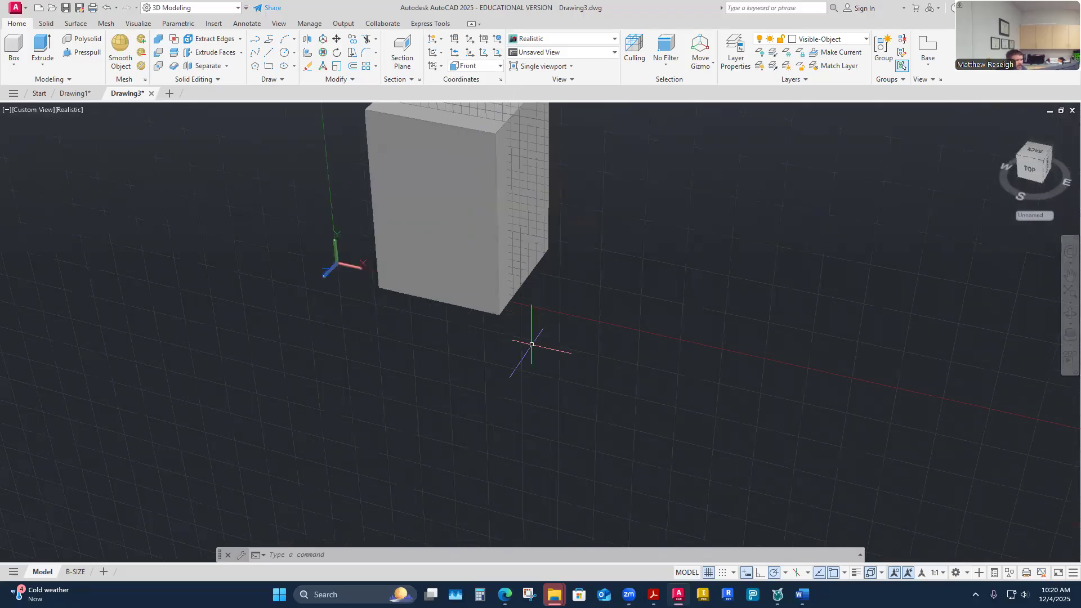
- Orbit around the box to examine how the Front coordinate system's axes and grid align with its faces
mouse_move(532, 337)
shift+middle_down()
mouse_move(530, 353)
mouse_move(492, 372)
mouse_move(422, 370)
mouse_move(418, 353)
shift+middle_up()
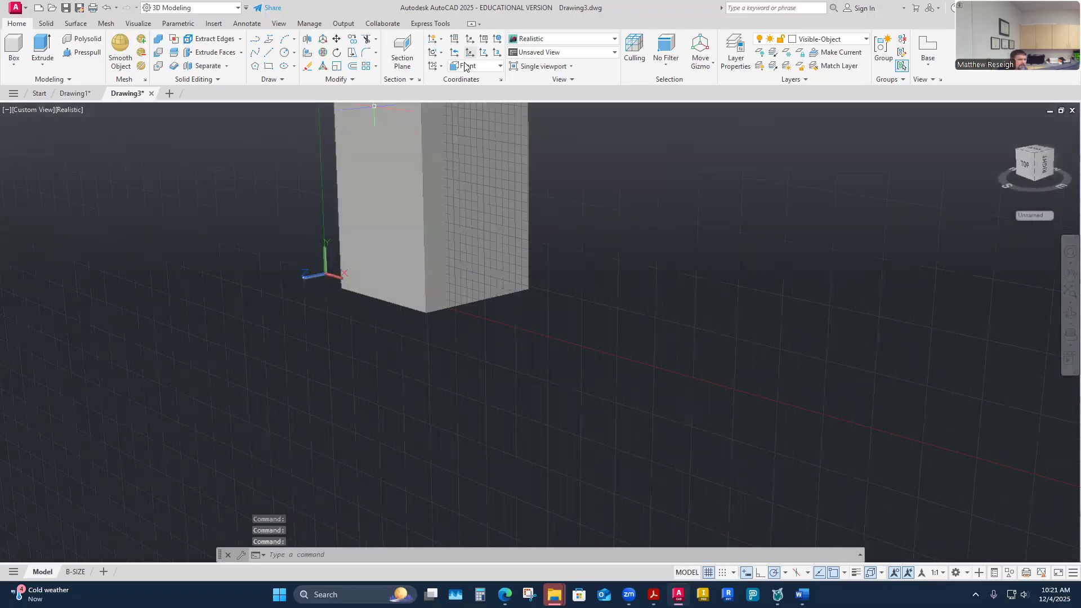
shift+middle_drag(451, 333, 470, 341)
shift+middle_drag(352, 324, 480, 369)
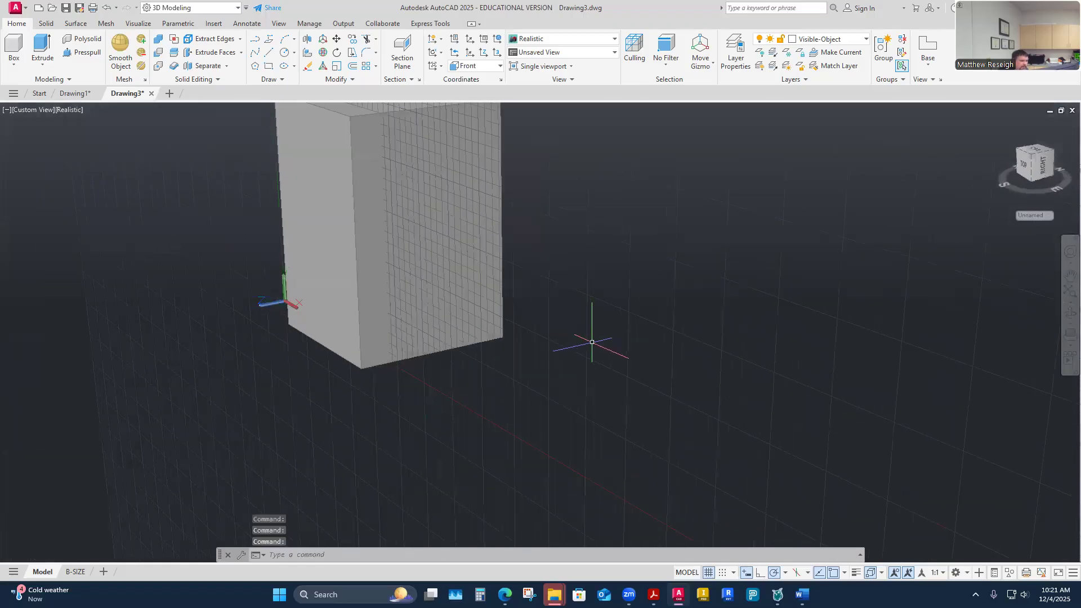
mouse_move(386, 310)
shift+middle_down()
mouse_move(394, 315)
mouse_move(385, 311)
shift+middle_up()
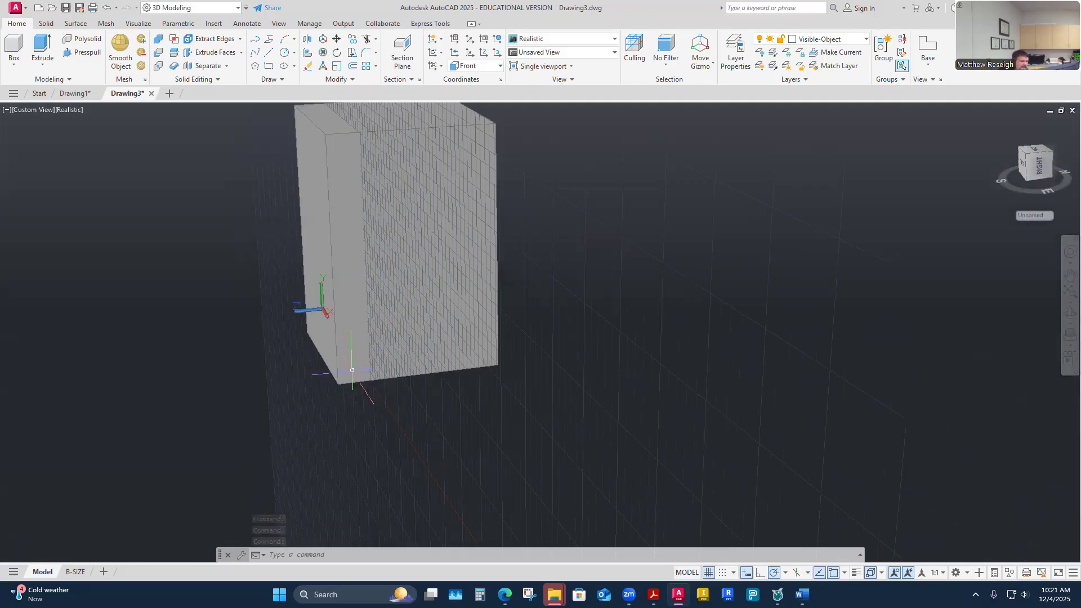
mouse_move(352, 371)
shift+middle_down()
mouse_move(403, 386)
mouse_move(482, 259)
mouse_move(474, 298)
shift+middle_up()
shift+middle_drag(572, 292, 573, 292)
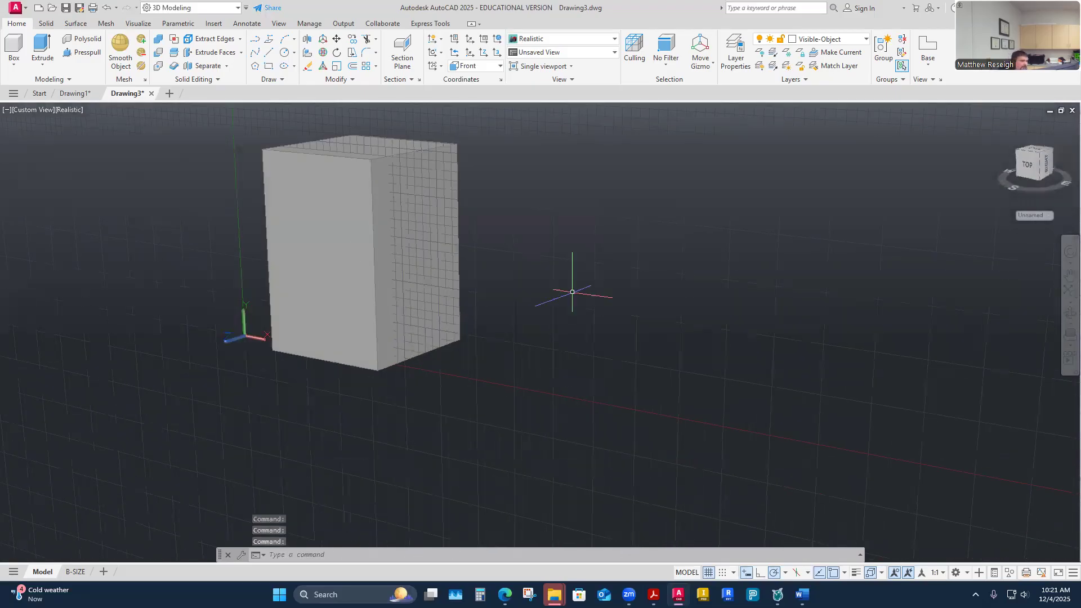
- Create a second box beside the first one on the Front plane, with a 4 by 4 base and a height of 6
click(16, 66)
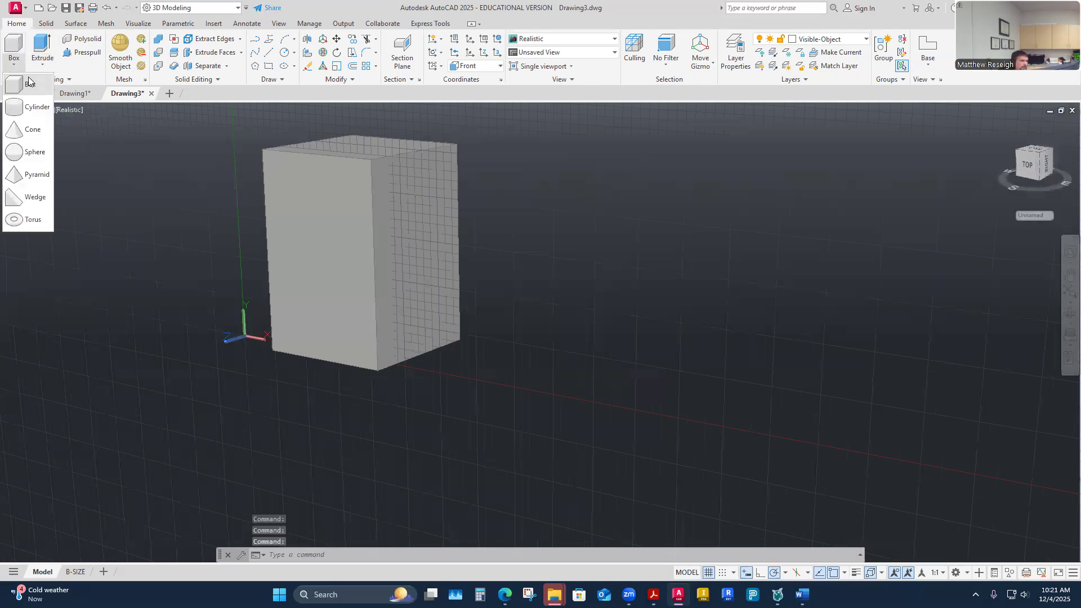
click(29, 87)
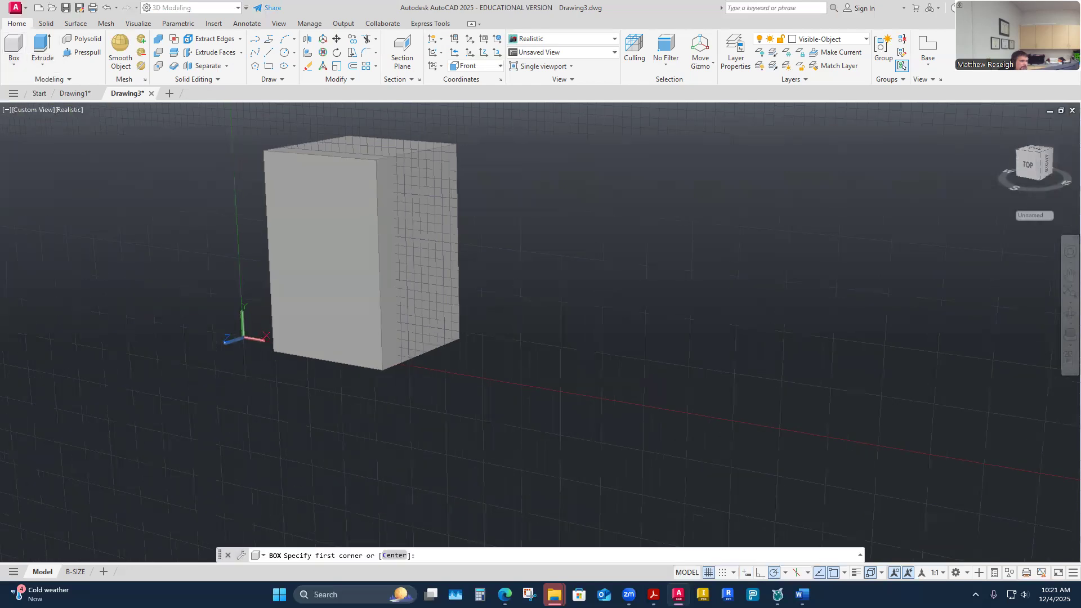
key(F12)
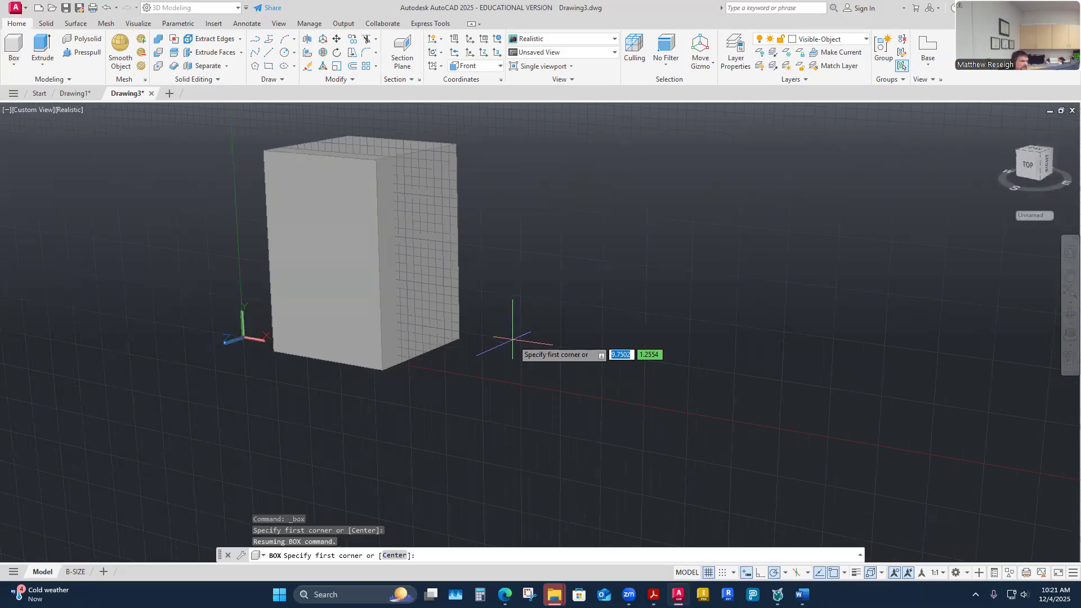
click(512, 341)
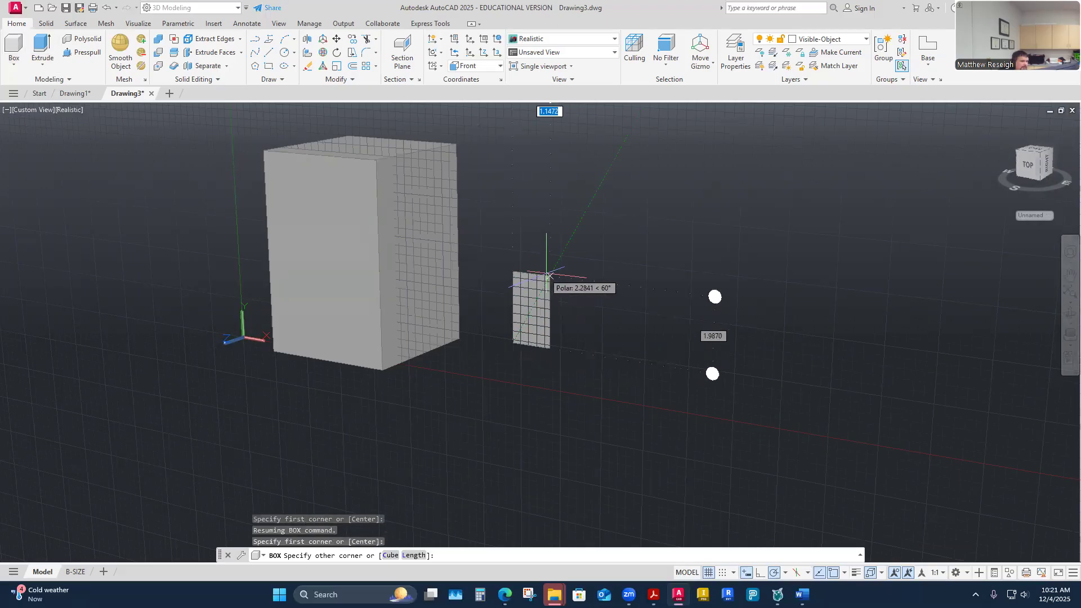
text(4)
key(Tab)
text(4)
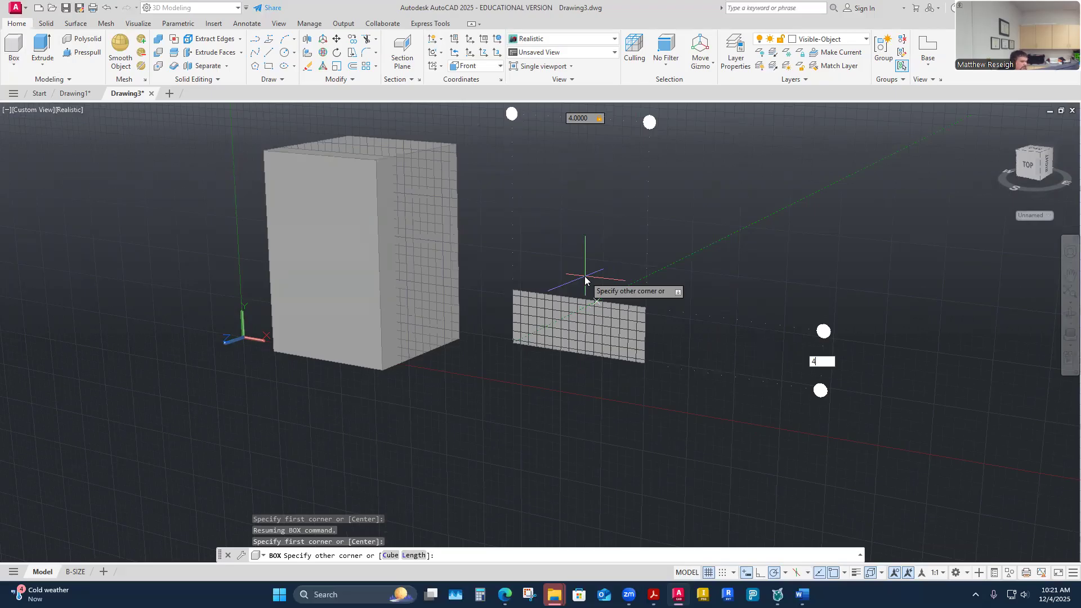
key(Return)
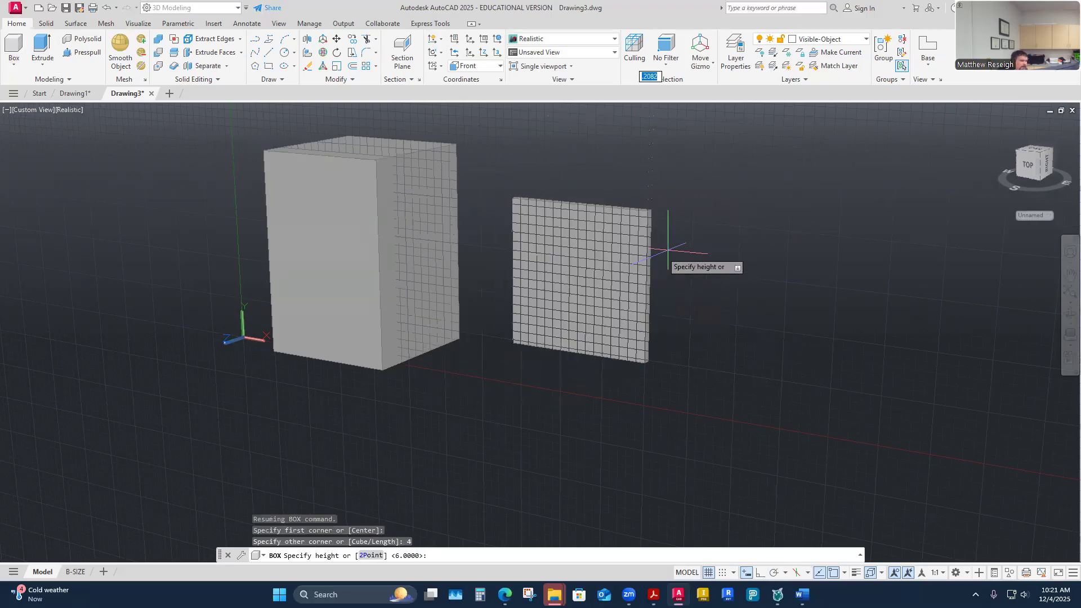
text(6)
key(Return)
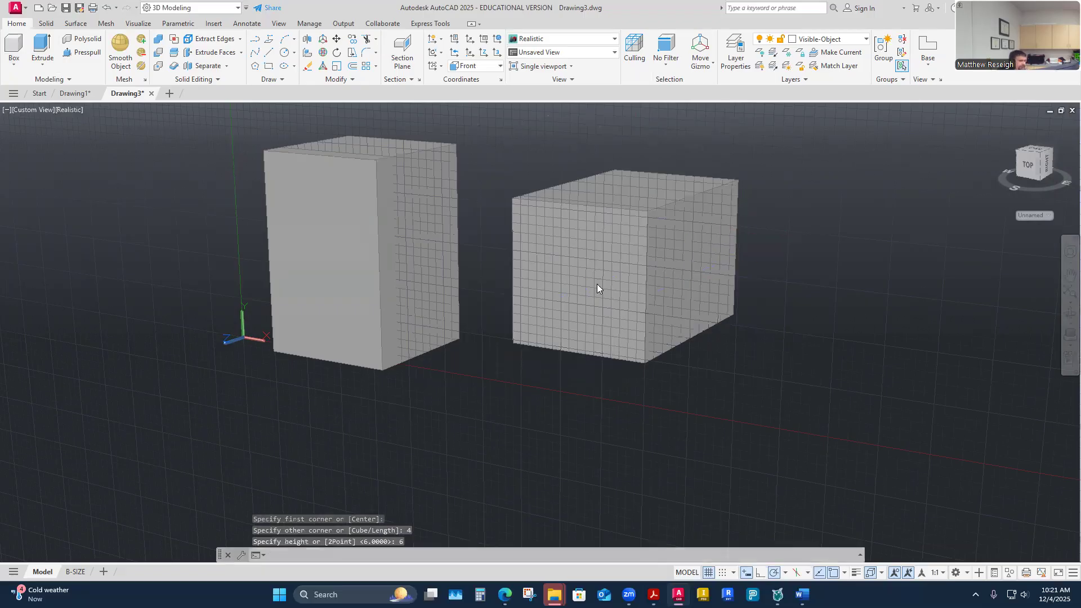
- Reapply the Front coordinate system and orbit around both boxes to compare their orientation against the axes and grid
shift+middle_drag(597, 288, 595, 305)
mouse_move(616, 383)
shift+middle_down()
mouse_move(588, 361)
mouse_move(584, 382)
shift+middle_up()
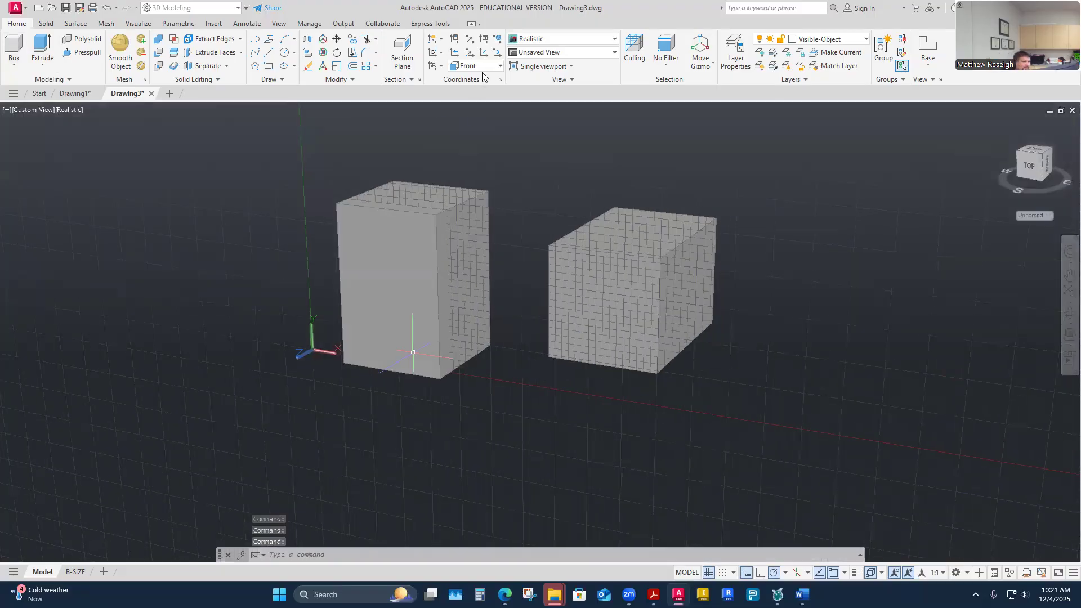
click(498, 67)
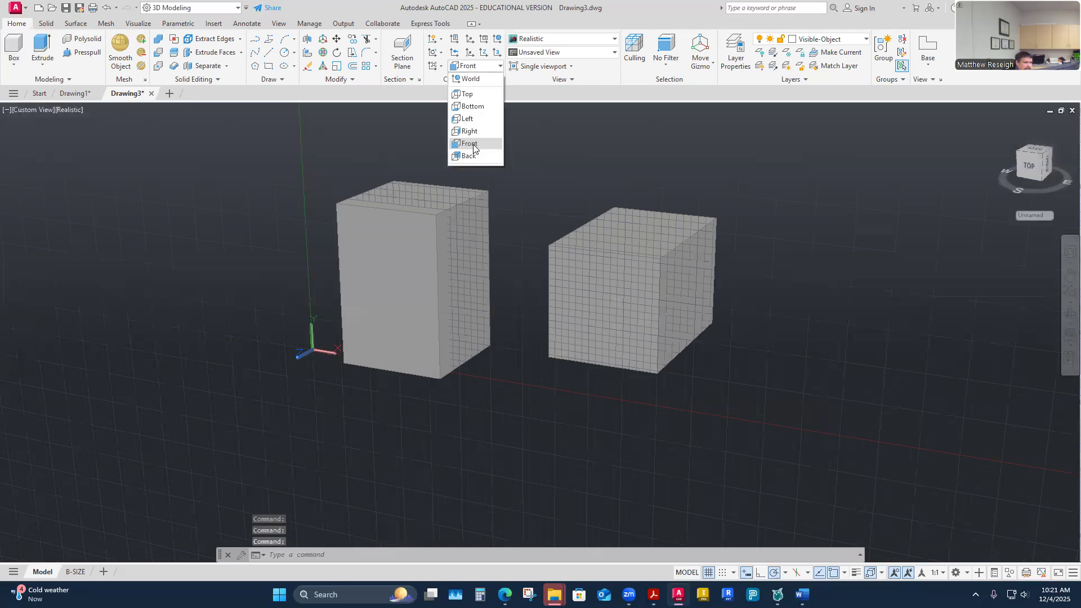
click(473, 144)
shift+middle_drag(470, 287, 459, 292)
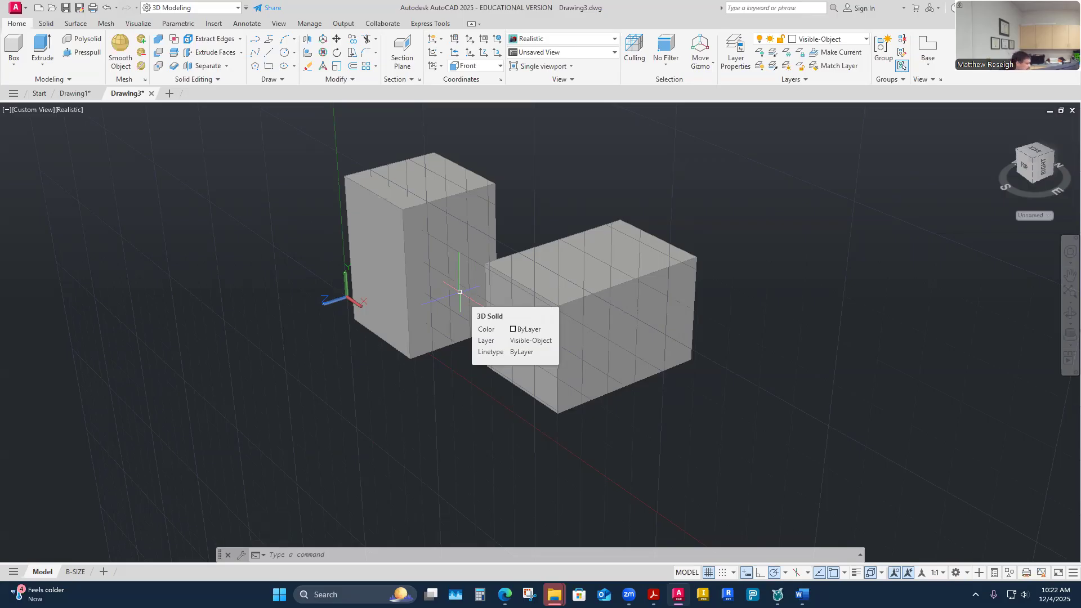
mouse_move(459, 292)
shift+middle_down()
mouse_move(519, 305)
mouse_move(509, 335)
mouse_move(463, 375)
mouse_move(473, 374)
shift+middle_up()
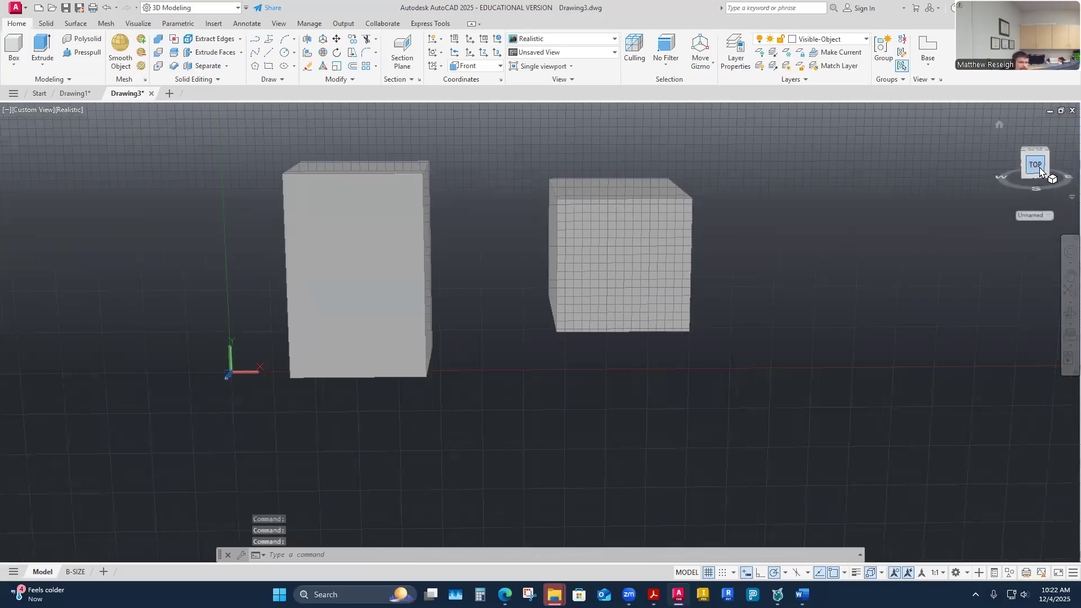
mouse_move(619, 313)
shift+middle_down()
mouse_move(413, 379)
mouse_move(314, 434)
mouse_move(223, 255)
shift+middle_up()
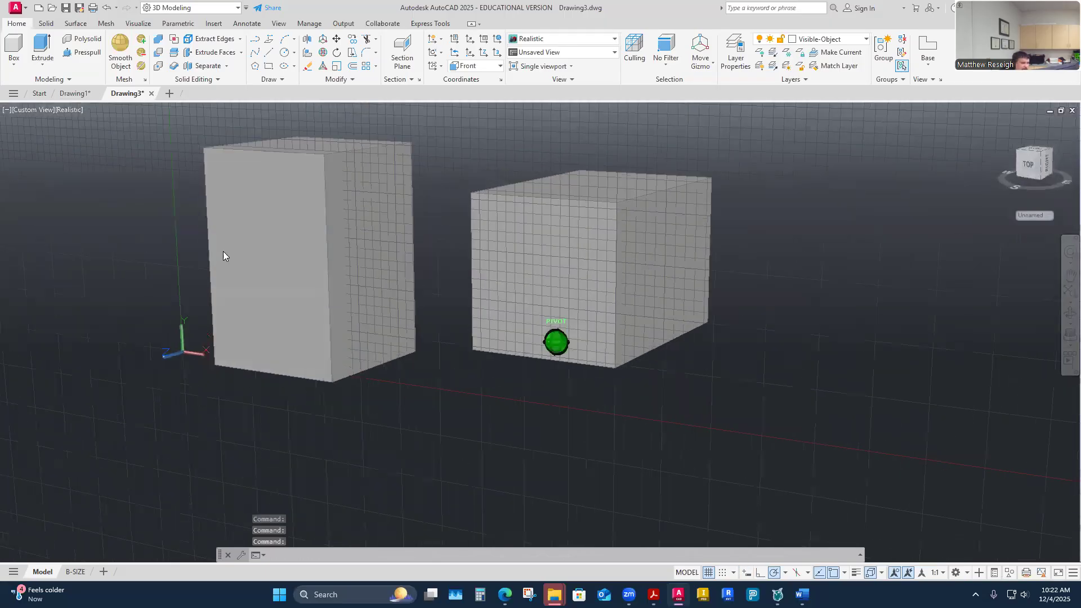
mouse_move(403, 400)
shift+middle_down()
mouse_move(421, 409)
mouse_move(366, 424)
mouse_move(326, 370)
mouse_move(360, 361)
shift+middle_up()
scroll(229, 357, up, 3)
mouse_move(335, 409)
shift+middle_down()
mouse_move(337, 363)
mouse_move(334, 394)
shift+middle_up()
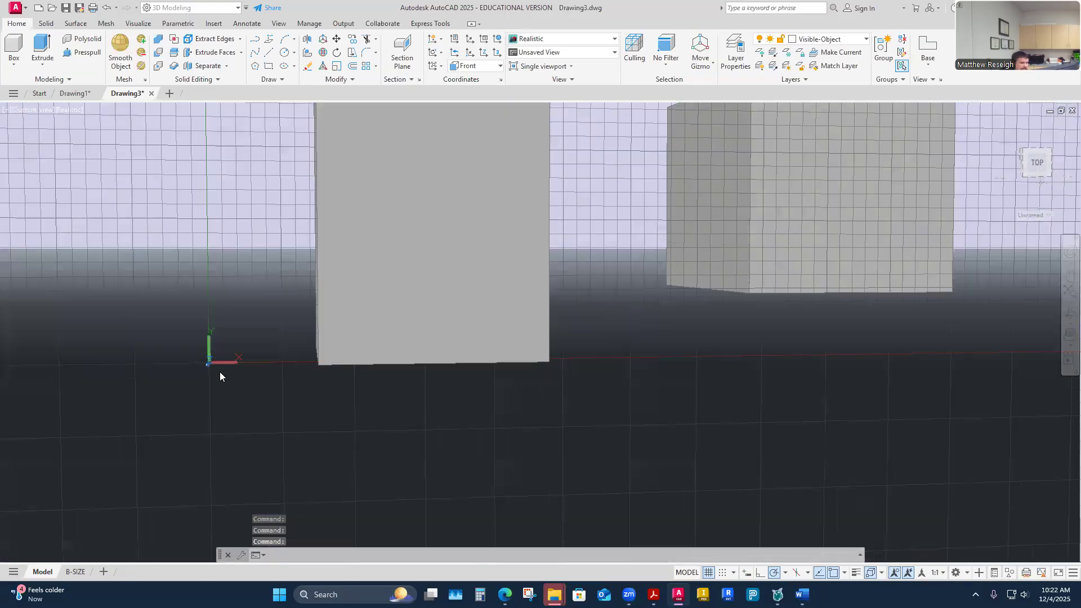
mouse_move(220, 377)
shift+middle_down()
mouse_move(207, 379)
mouse_move(601, 238)
mouse_move(525, 217)
mouse_move(504, 261)
shift+middle_up()
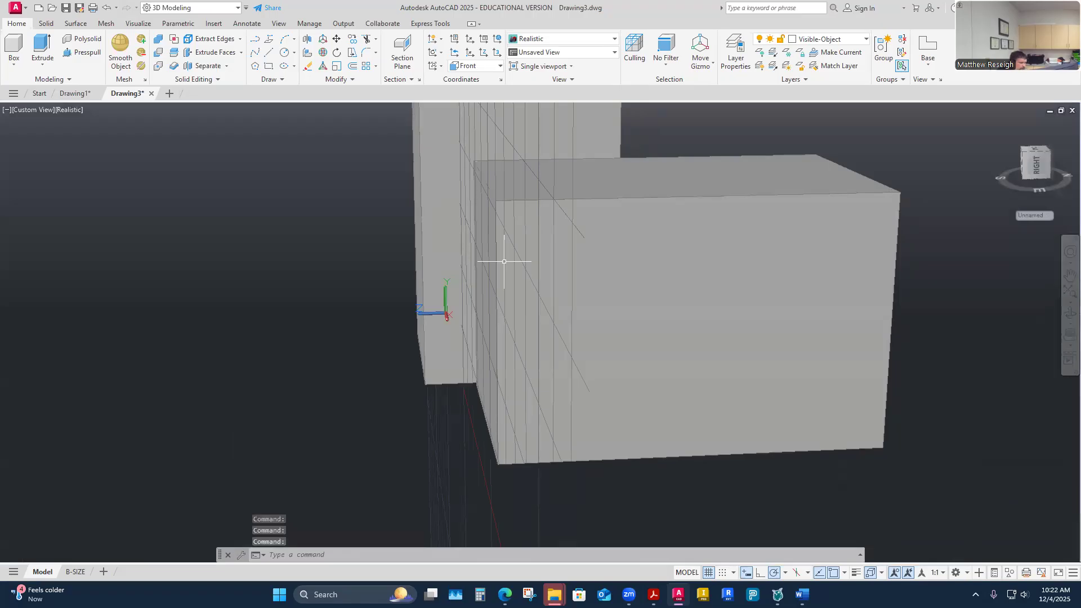
- Examine the two boxes and the grid plane from several angles and review the preset coordinate system orientations
shift+middle_drag(504, 262, 504, 261)
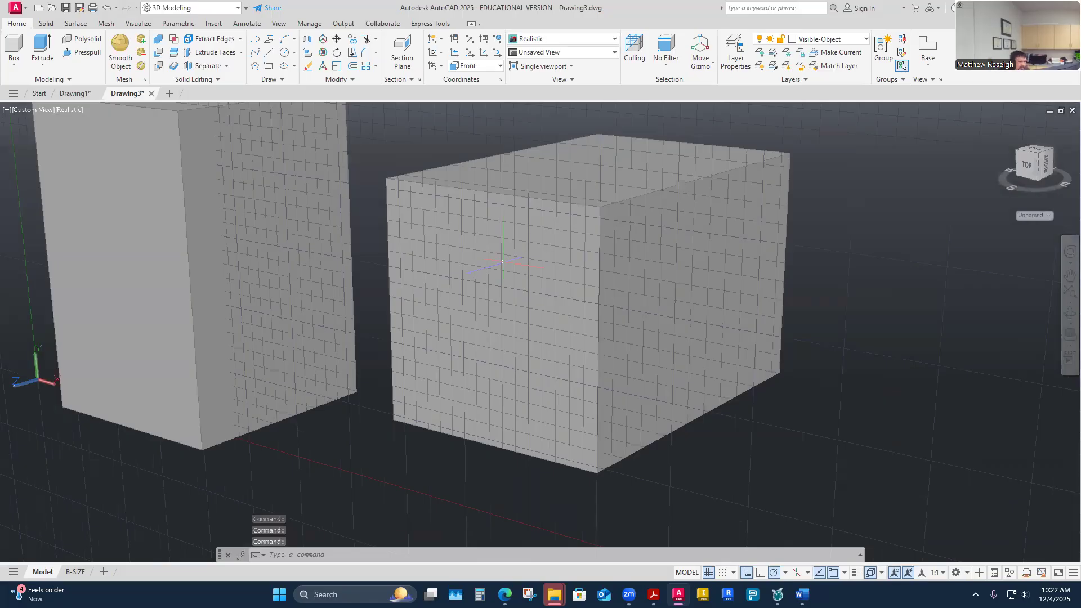
shift+middle_drag(504, 262, 552, 272)
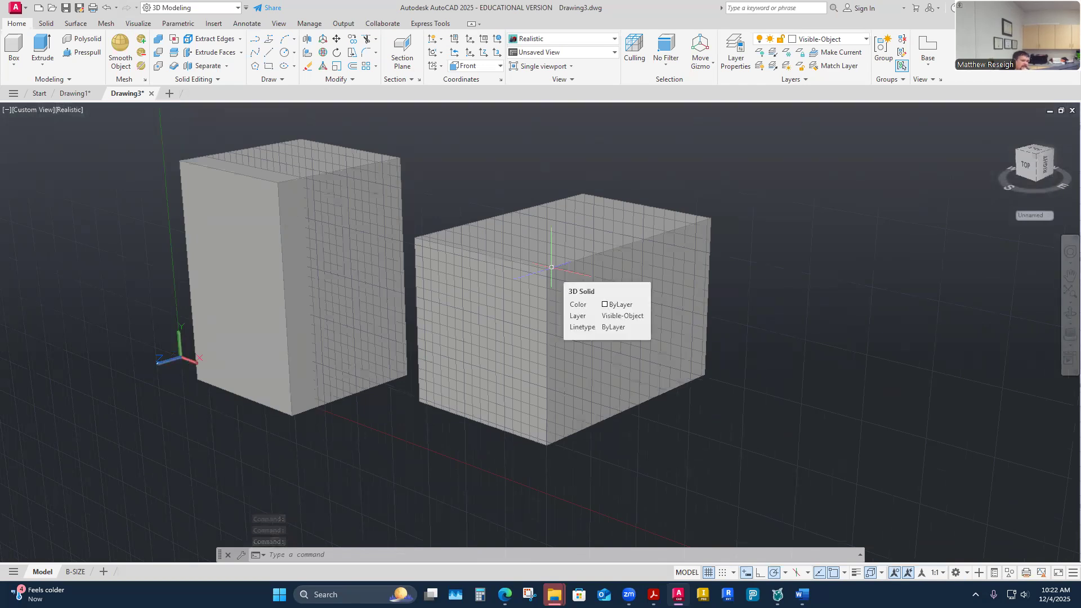
shift+middle_drag(552, 268, 625, 270)
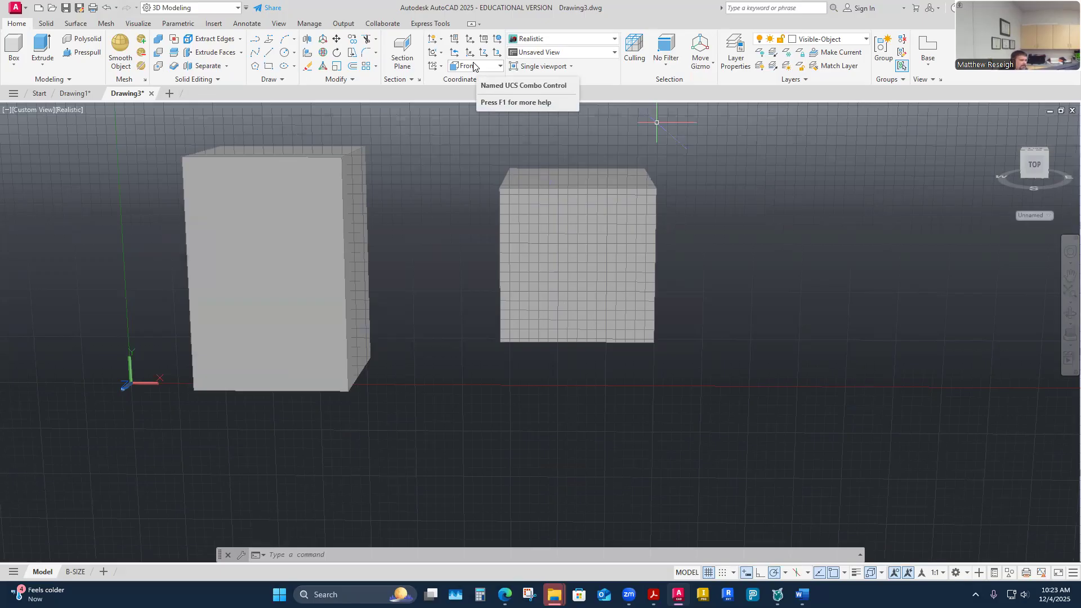
click(500, 66)
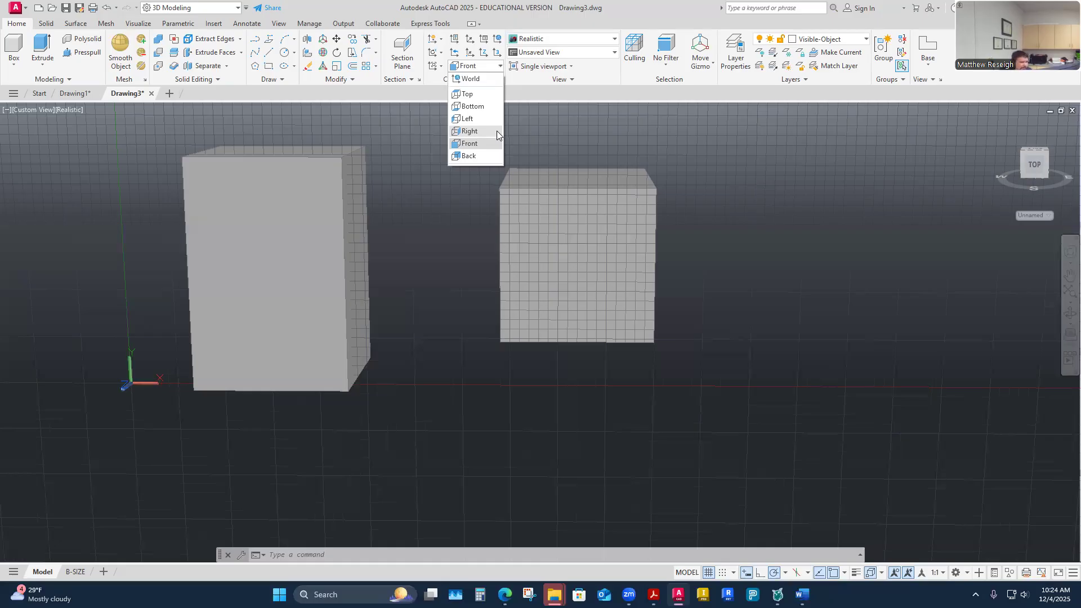
mouse_move(541, 330)
shift+middle_down()
mouse_move(470, 2)
mouse_move(478, 191)
shift+middle_up()
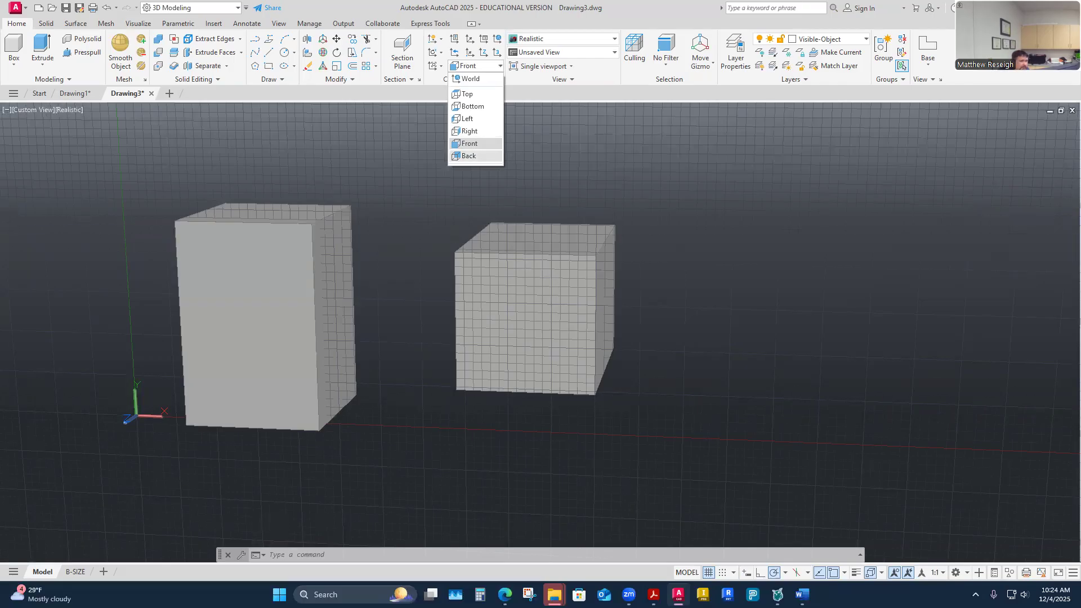
shift+middle_drag(373, 289, 416, 290)
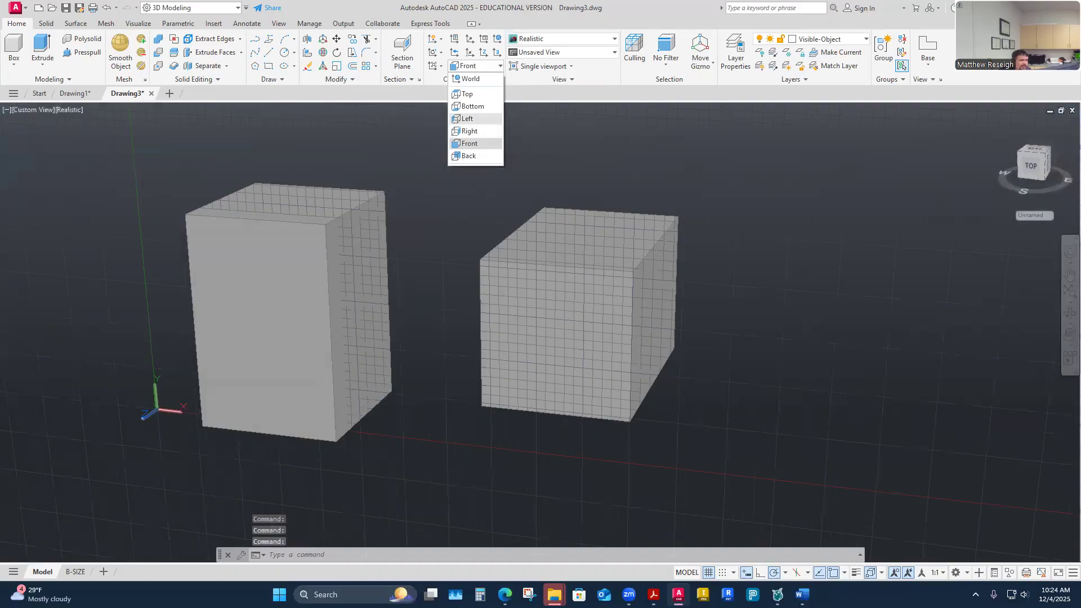
click(532, 286)
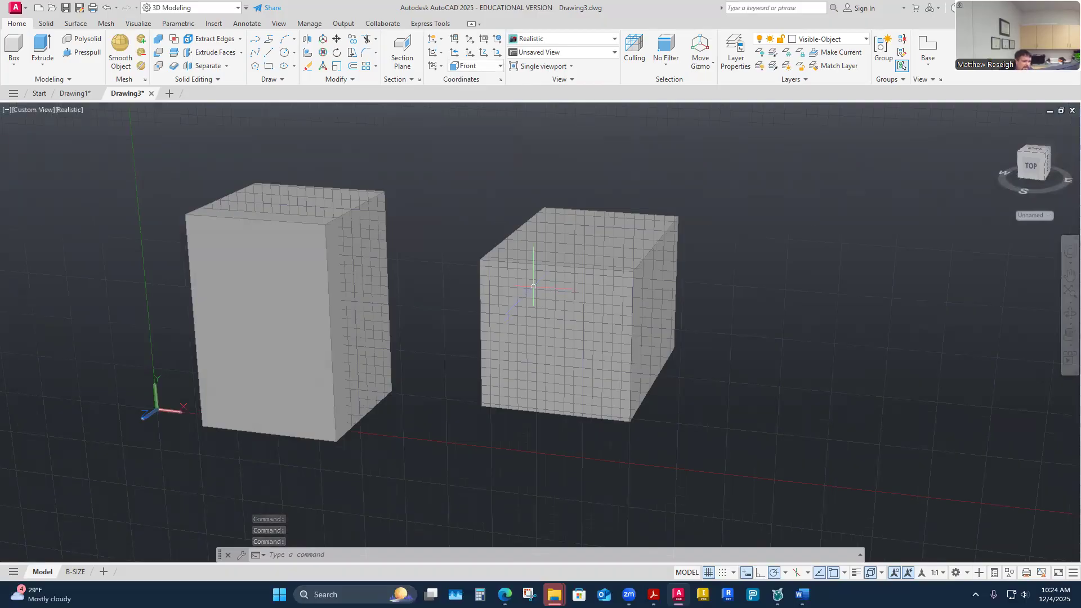
click(534, 287)
key(Escape)
key(Escape)
shift+middle_drag(407, 309, 409, 304)
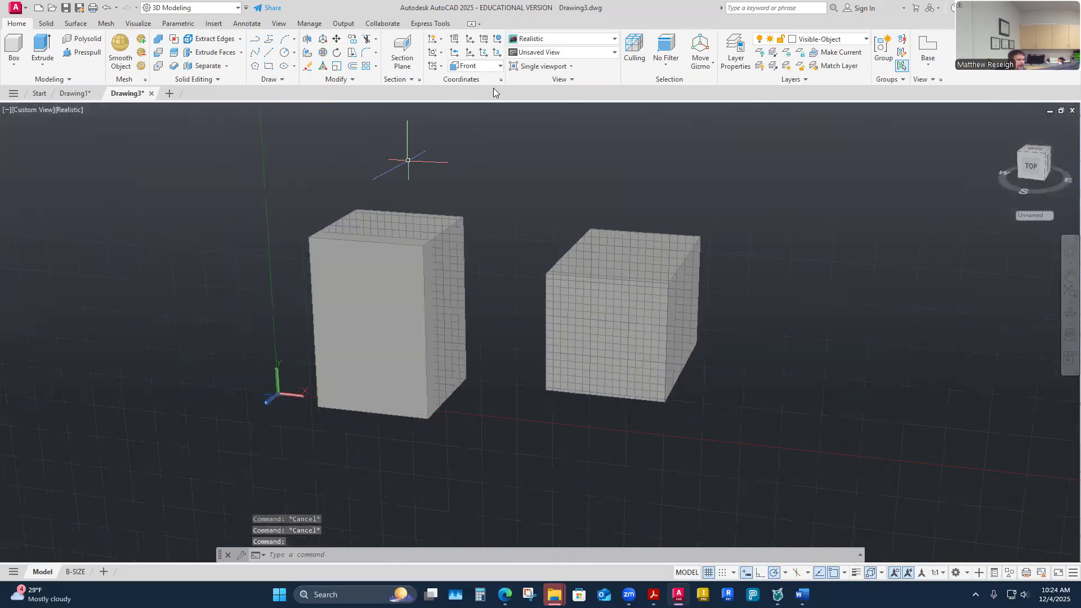
- Set the UCS to the Top orientation so the work plane lies flat beneath the boxes
click(498, 66)
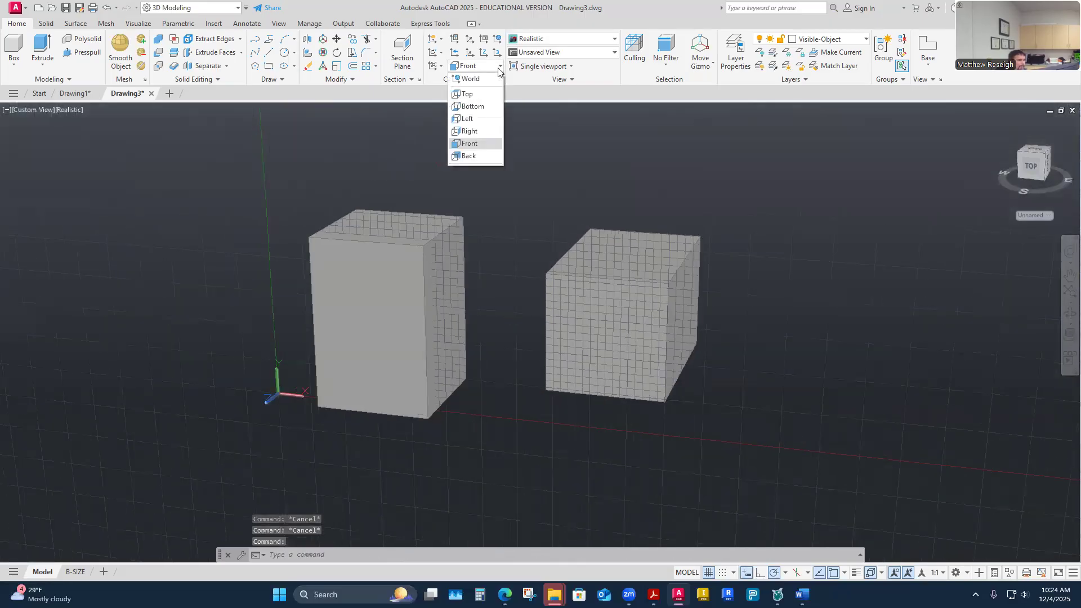
click(469, 96)
shift+middle_drag(470, 93, 487, 416)
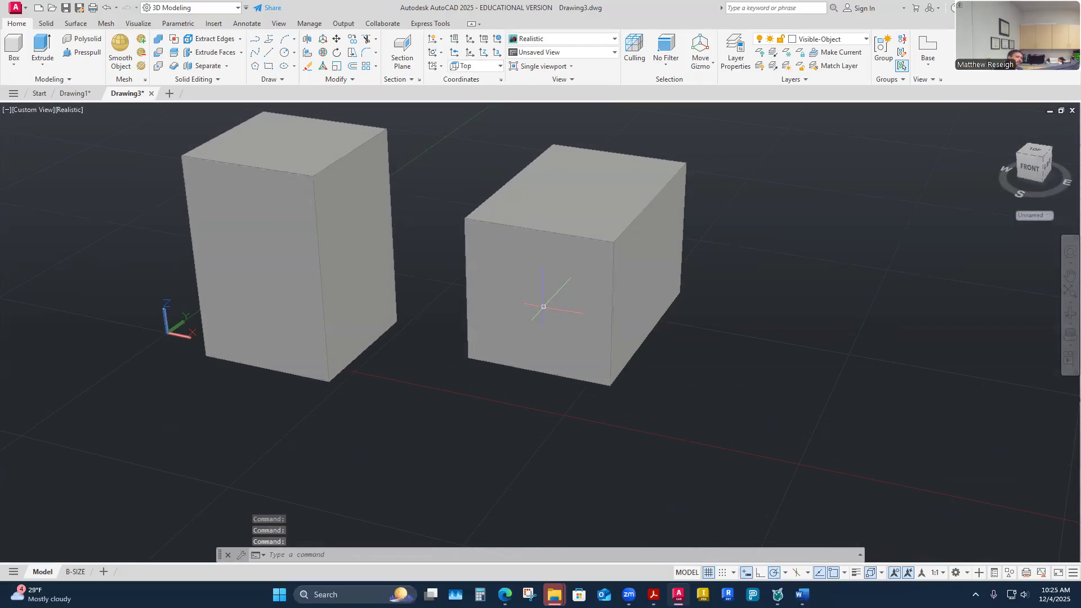
- Delete the lower, deeper box that stands farther from the origin, keeping only the tall box
click(543, 303)
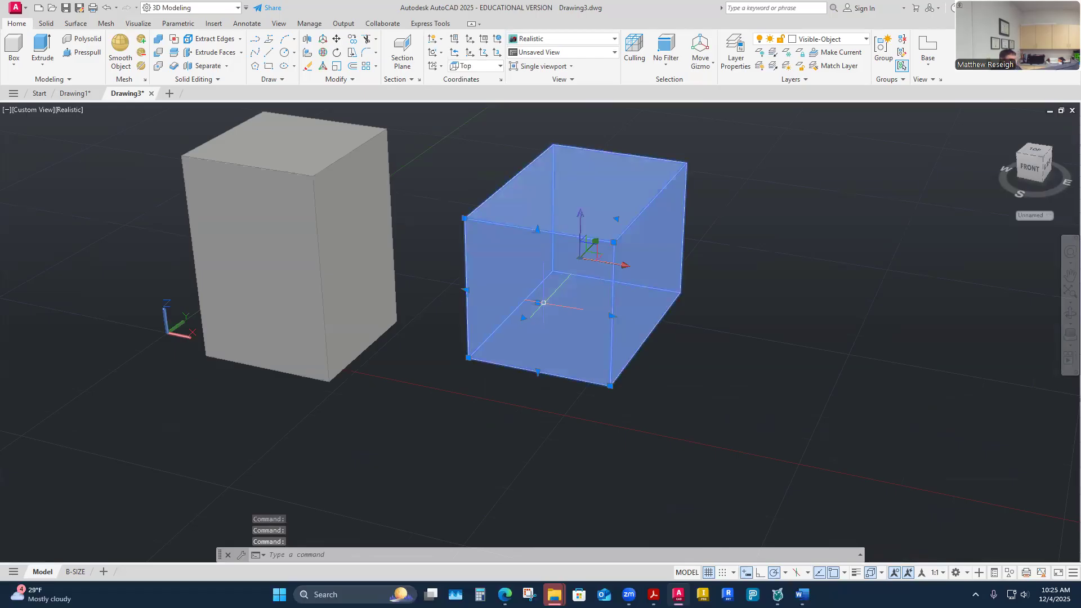
key(Delete)
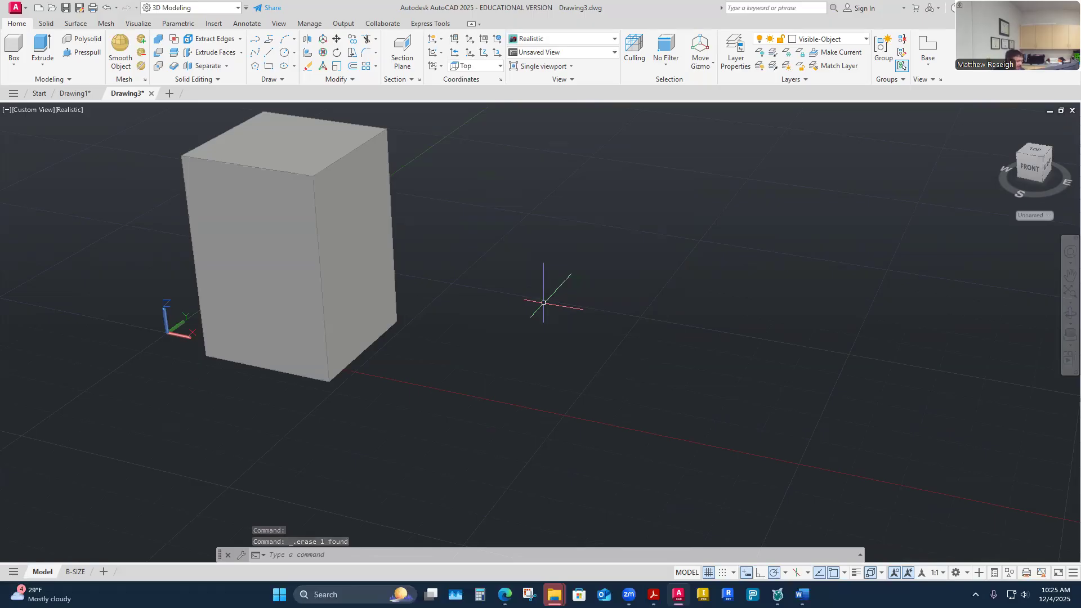
mouse_move(519, 338)
shift+middle_down()
mouse_move(492, 349)
mouse_move(458, 416)
mouse_move(303, 365)
mouse_move(246, 366)
mouse_move(324, 394)
mouse_move(313, 394)
mouse_move(333, 425)
mouse_move(314, 374)
mouse_move(358, 374)
shift+middle_up()
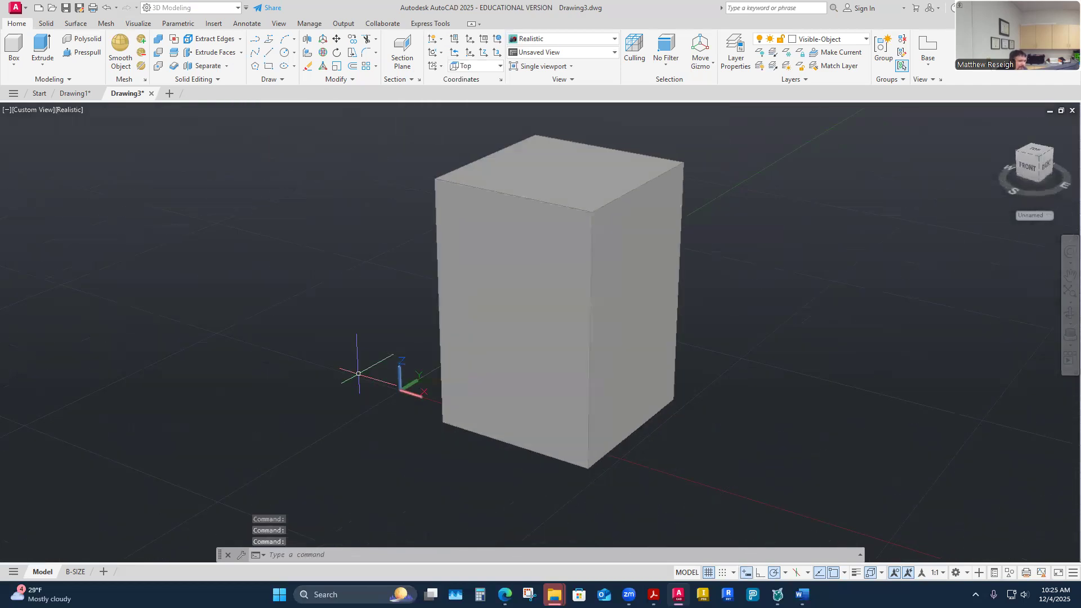
- Try to resize the tall box by entering 8 as the stretch distance of its top face
click(538, 269)
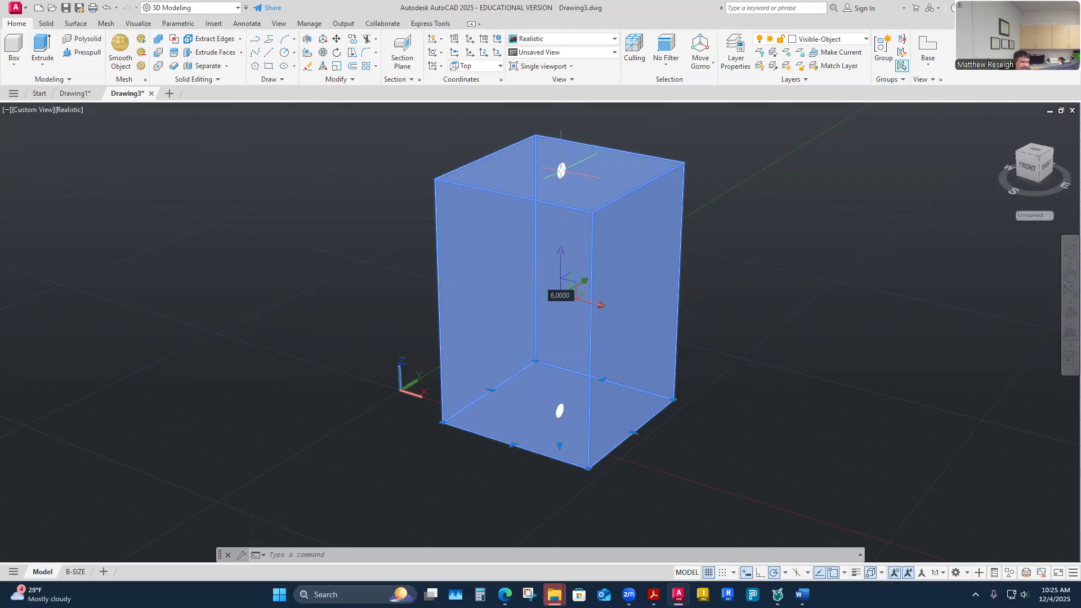
click(560, 170)
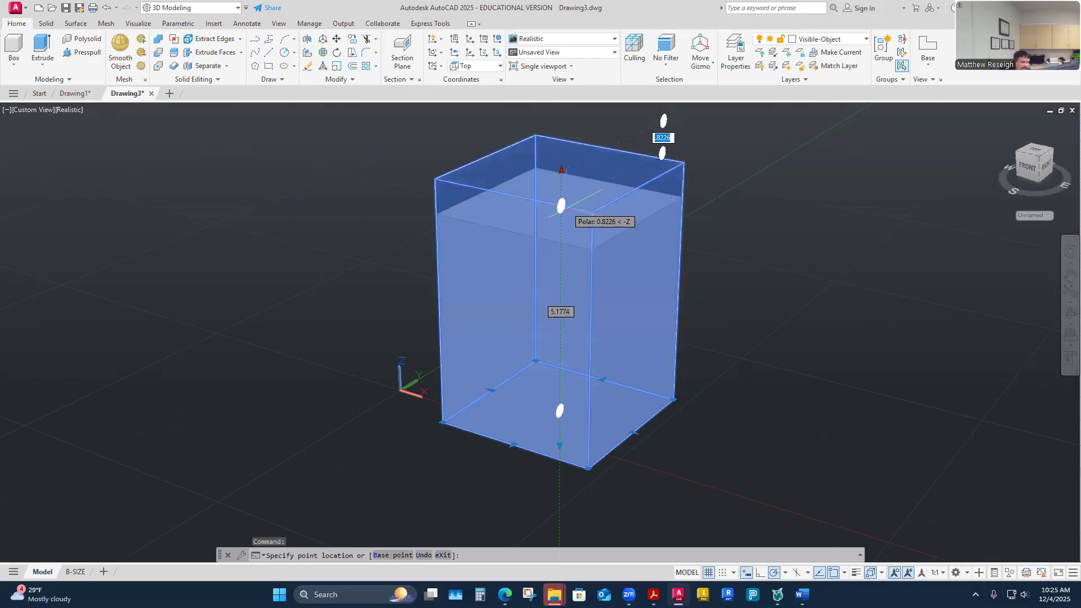
text(8)
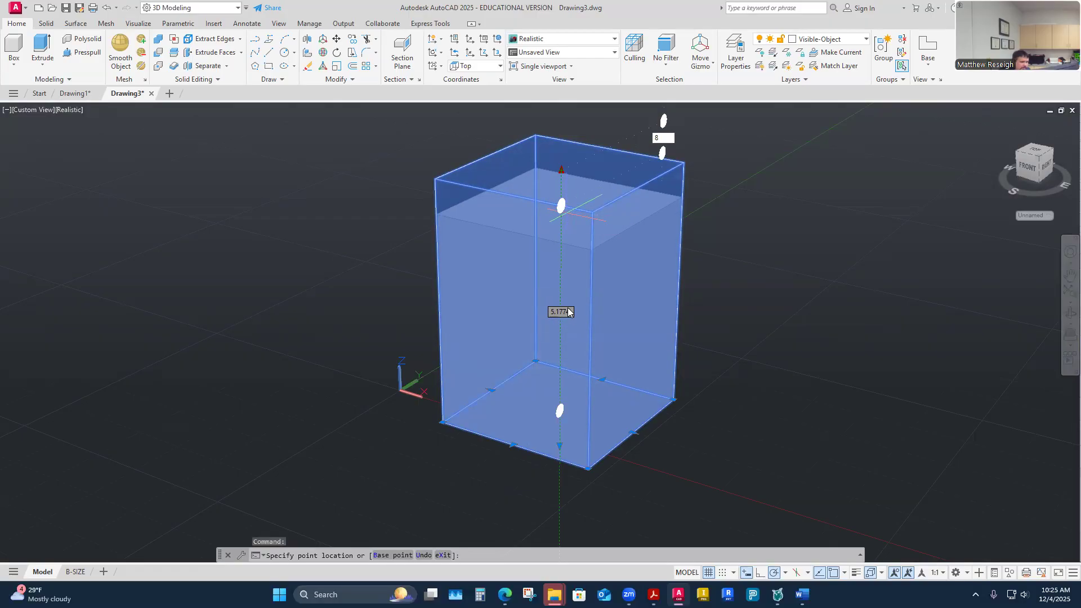
key(Return)
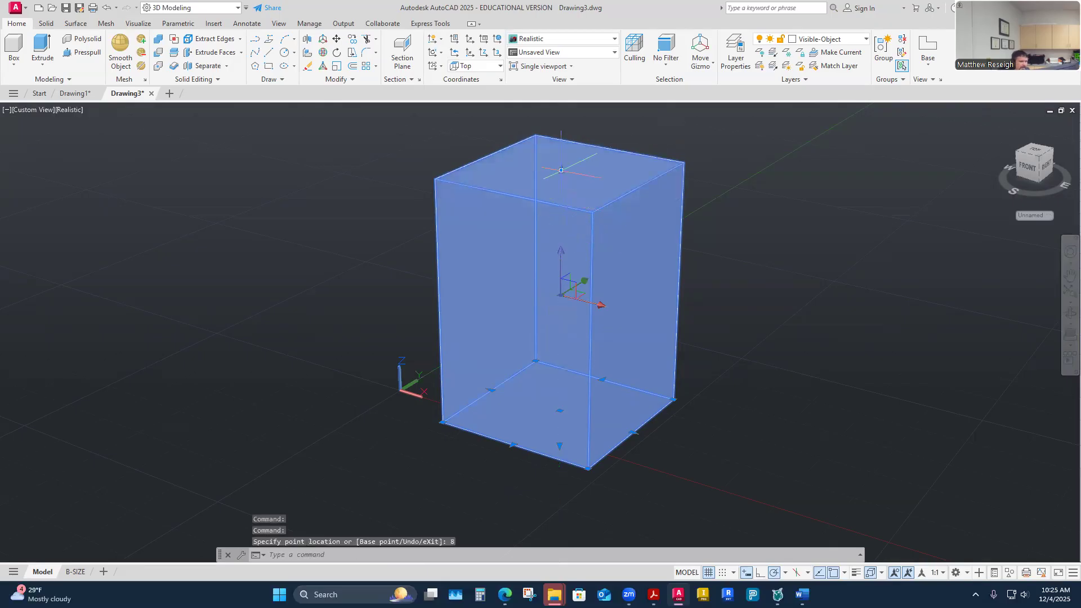
- Set the box's overall height to 8 by stretching its top face
click(561, 169)
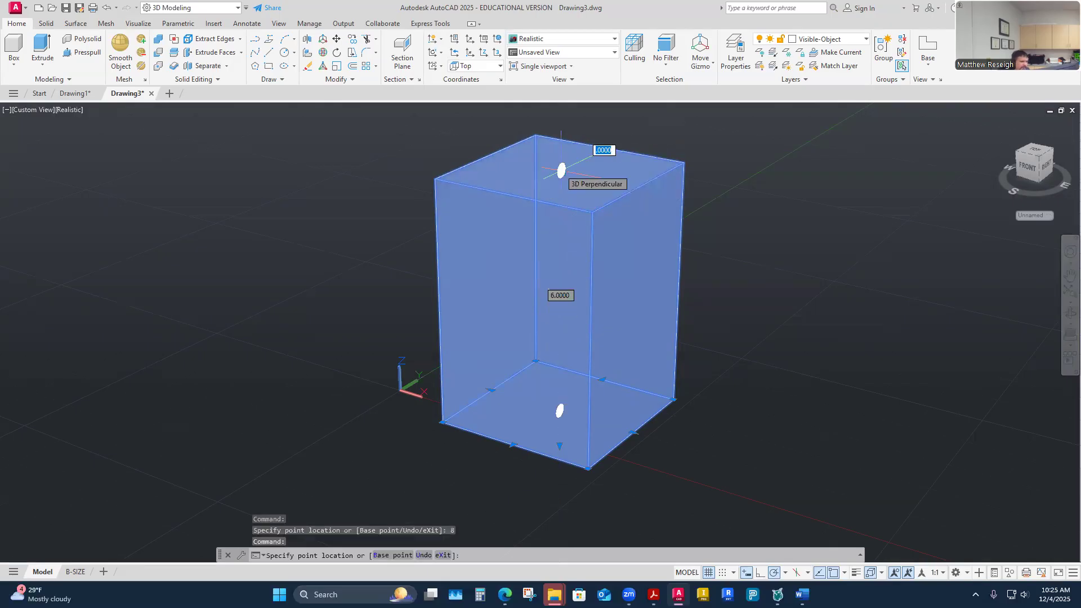
key(Tab)
text(8)
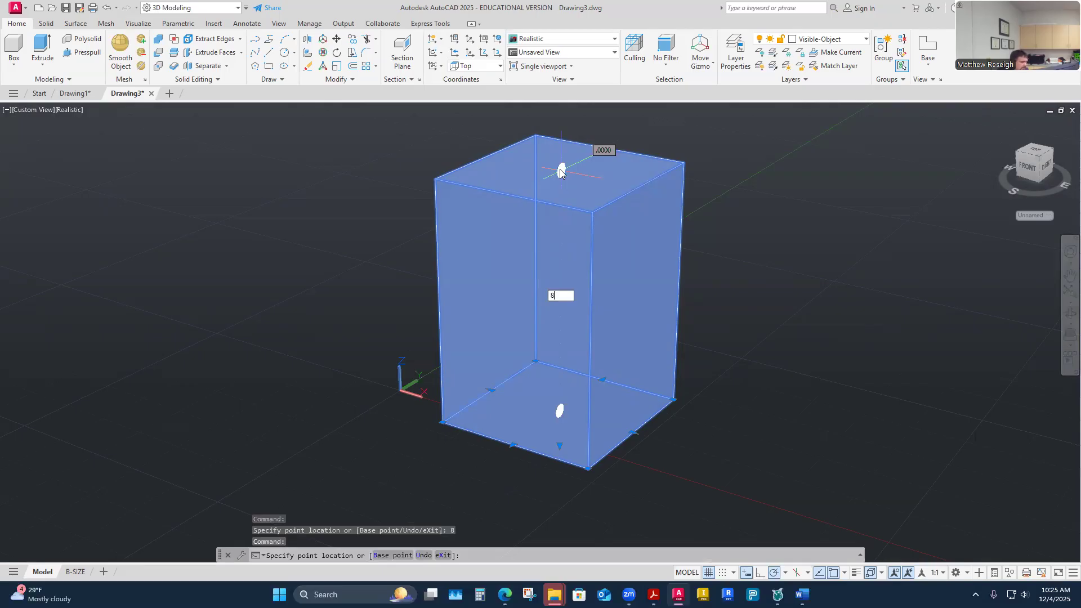
key(Return)
scroll(575, 206, down, 5)
scroll(580, 260, up, 4)
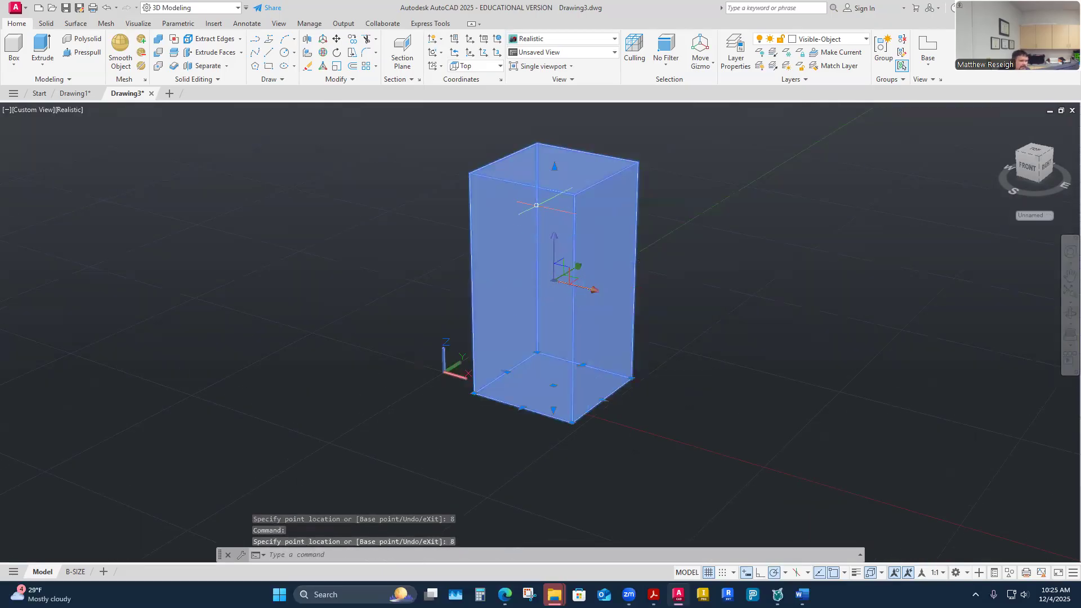
mouse_move(554, 168)
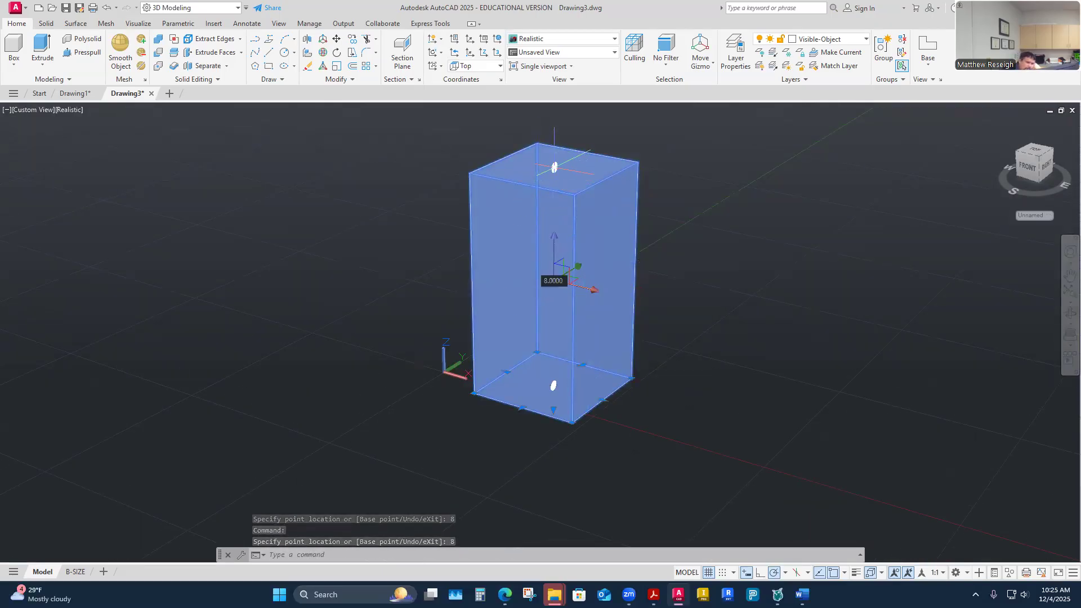
scroll(536, 447, down, 2)
scroll(536, 441, down, 2)
scroll(536, 437, up, 5)
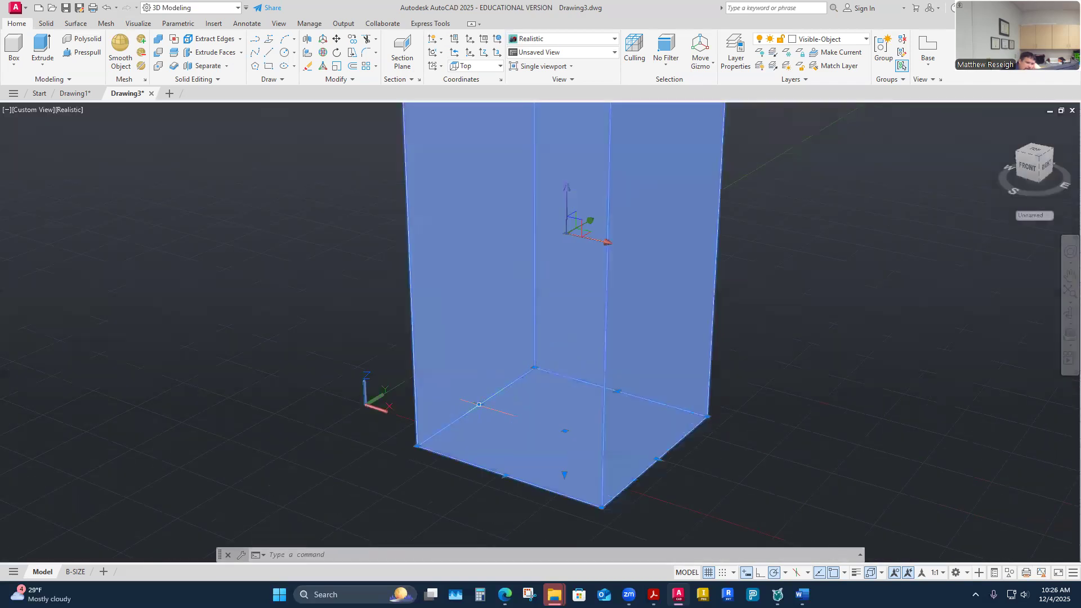
click(478, 404)
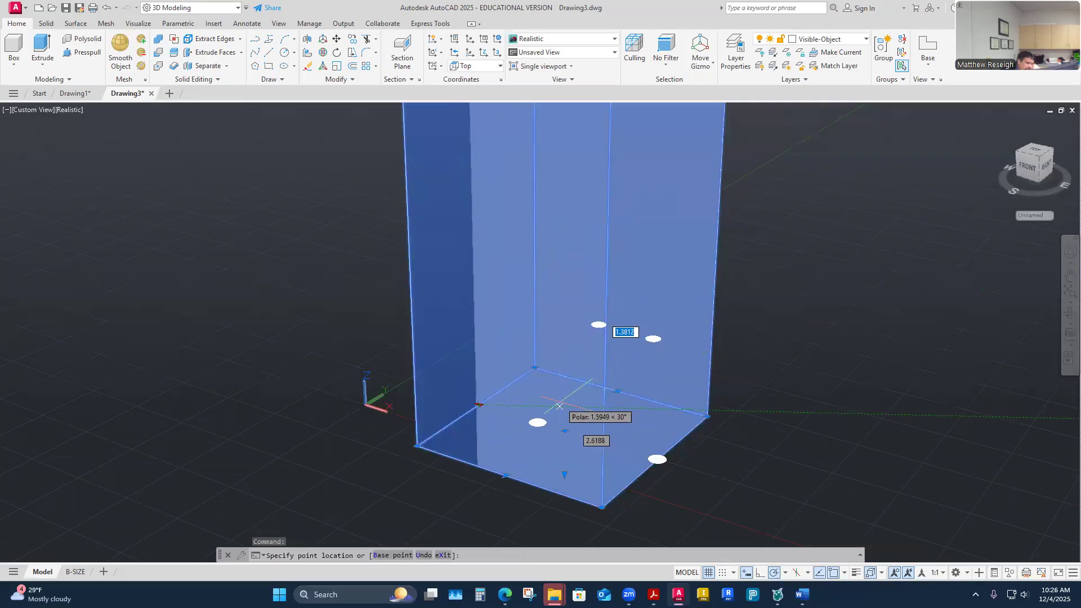
key(Escape)
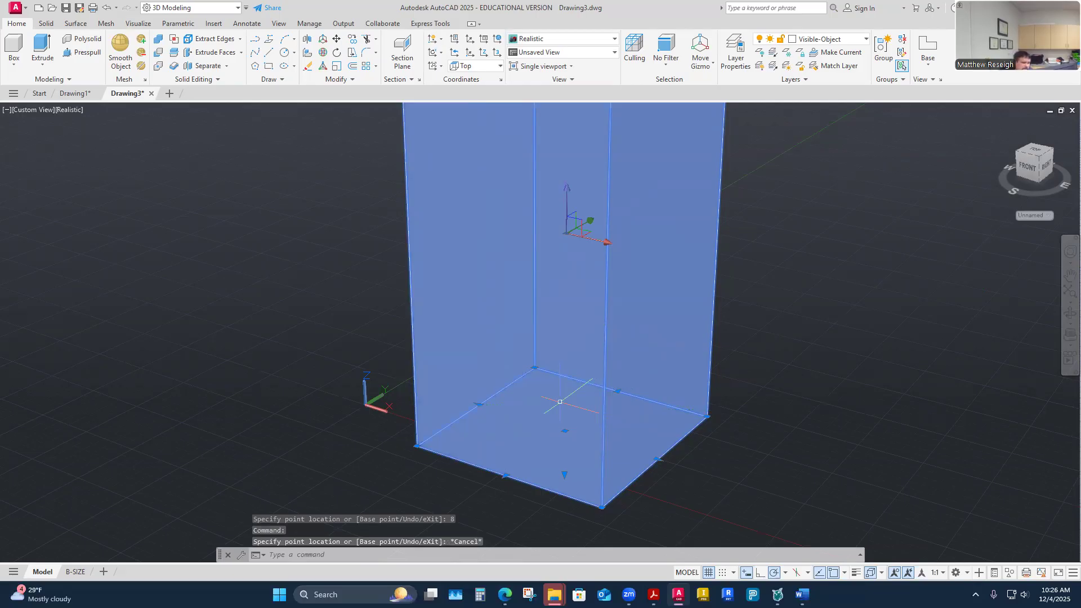
- Set the box's overall height to 6 by stretching its top face
scroll(539, 254, down, 5)
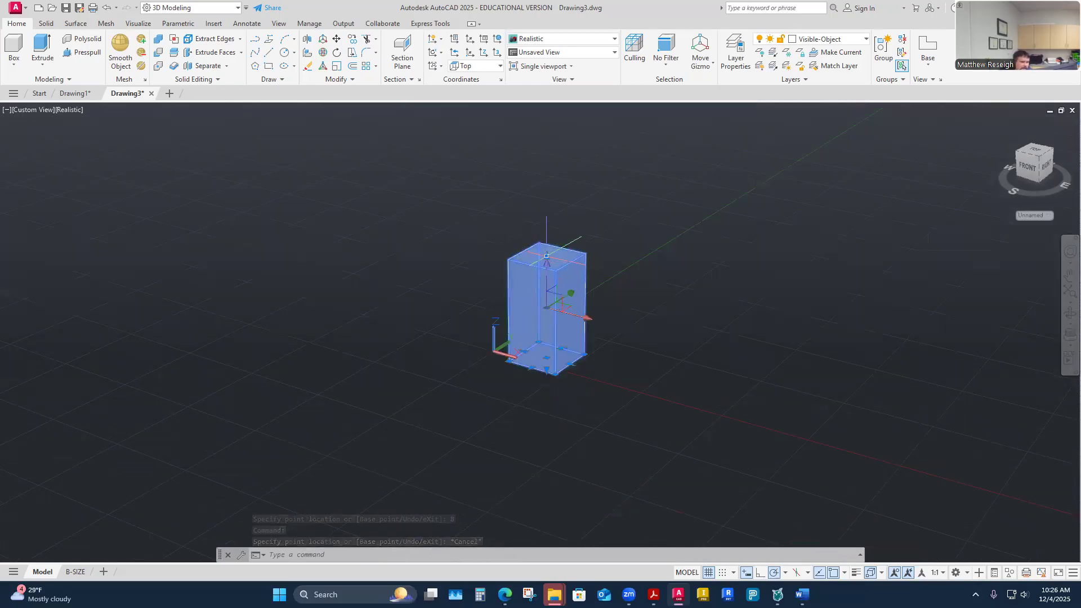
click(539, 255)
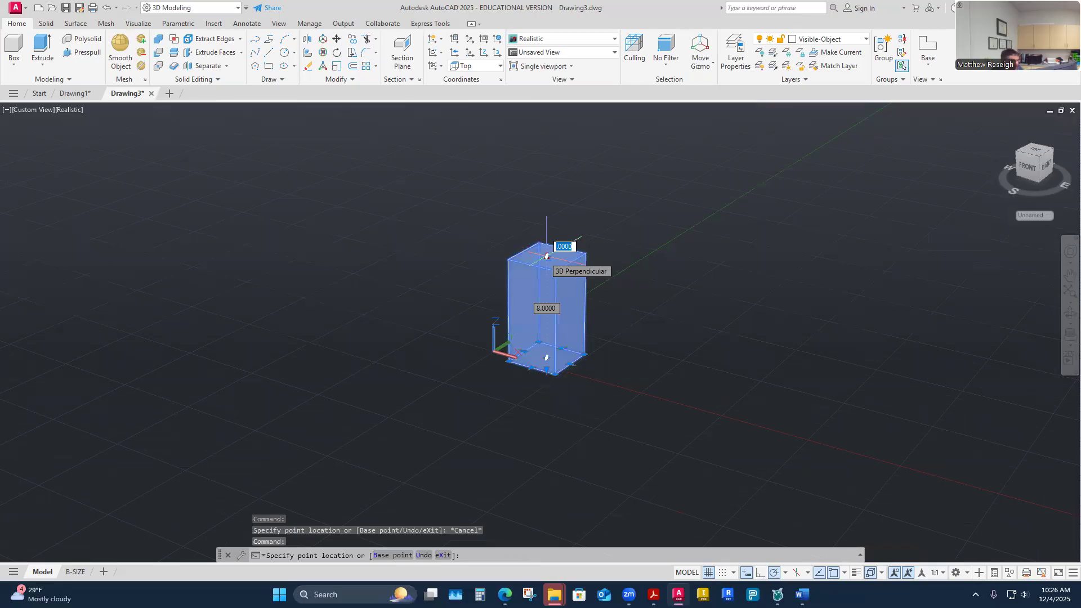
key(Tab)
text(6)
key(Return)
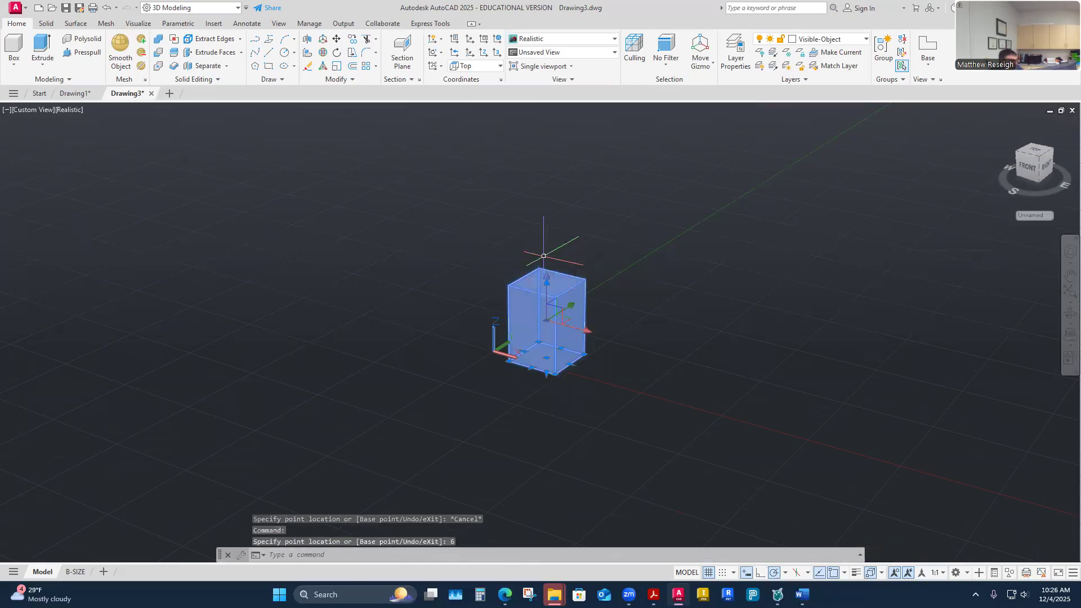
scroll(550, 372, up, 4)
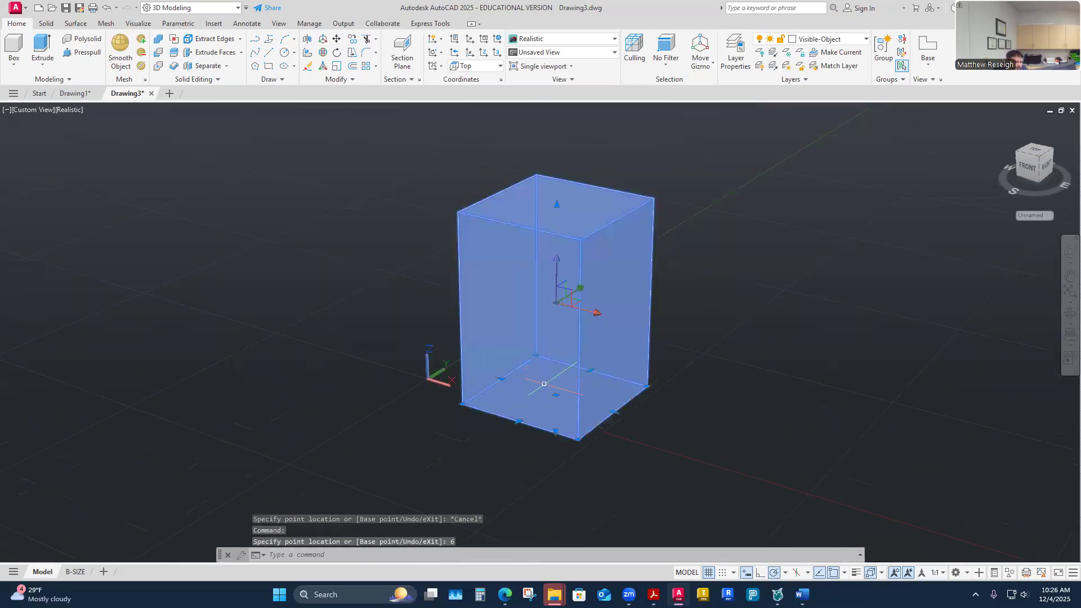
- Move the box across the ground plane by its base centre grip, well away from the origin, and deselect it
click(556, 394)
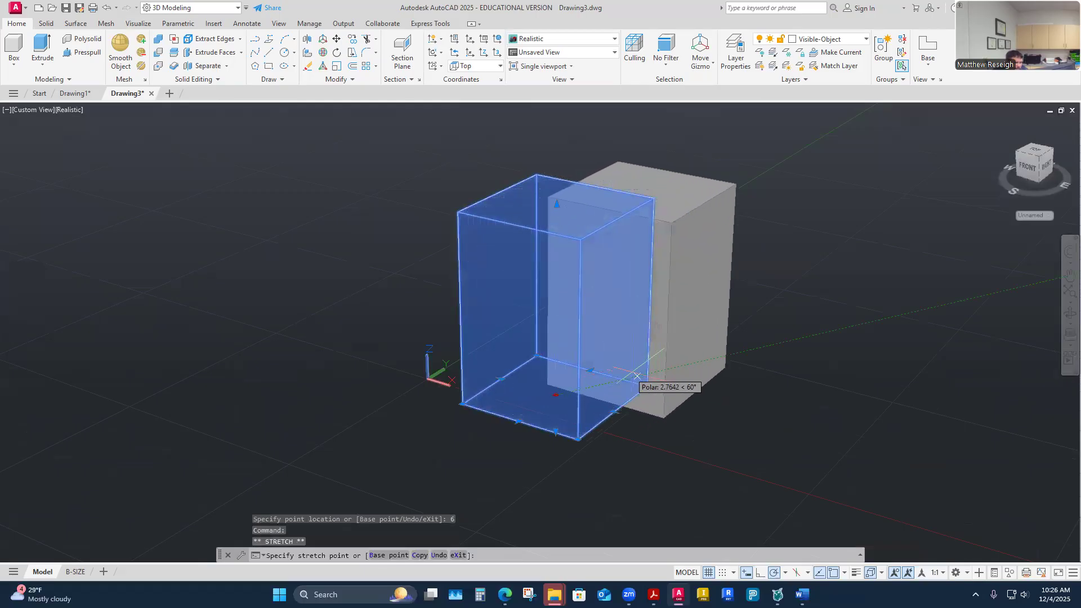
click(710, 359)
shift+middle_drag(690, 411, 653, 370)
click(675, 374)
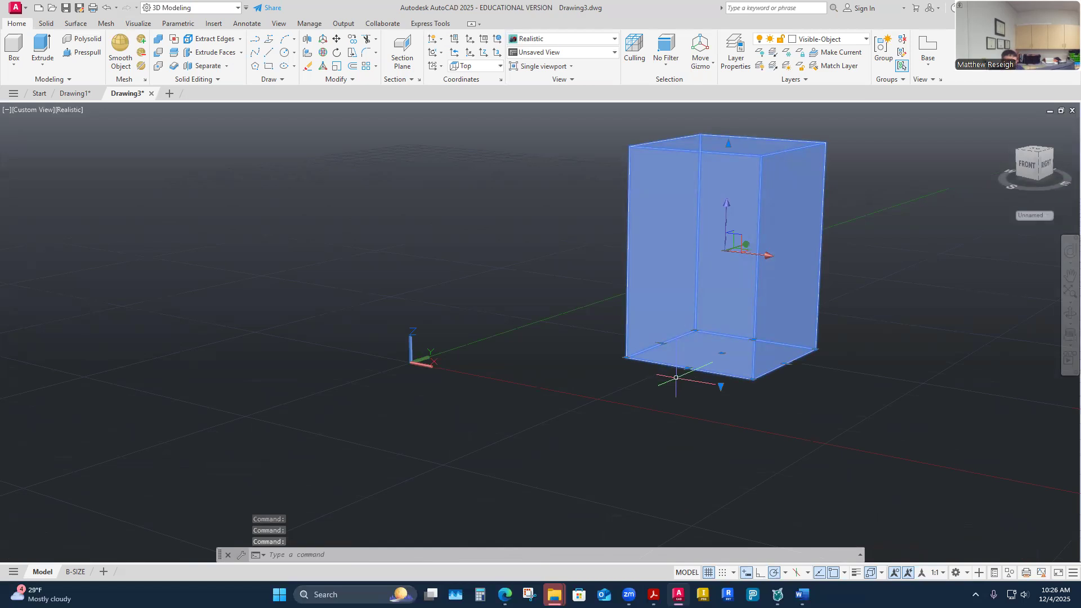
click(721, 353)
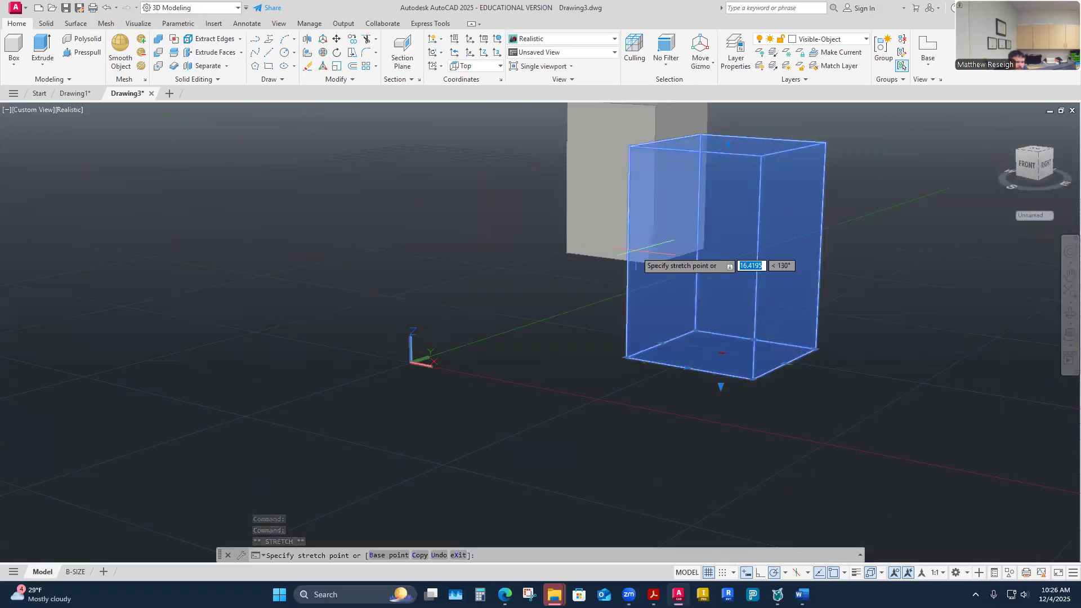
click(854, 373)
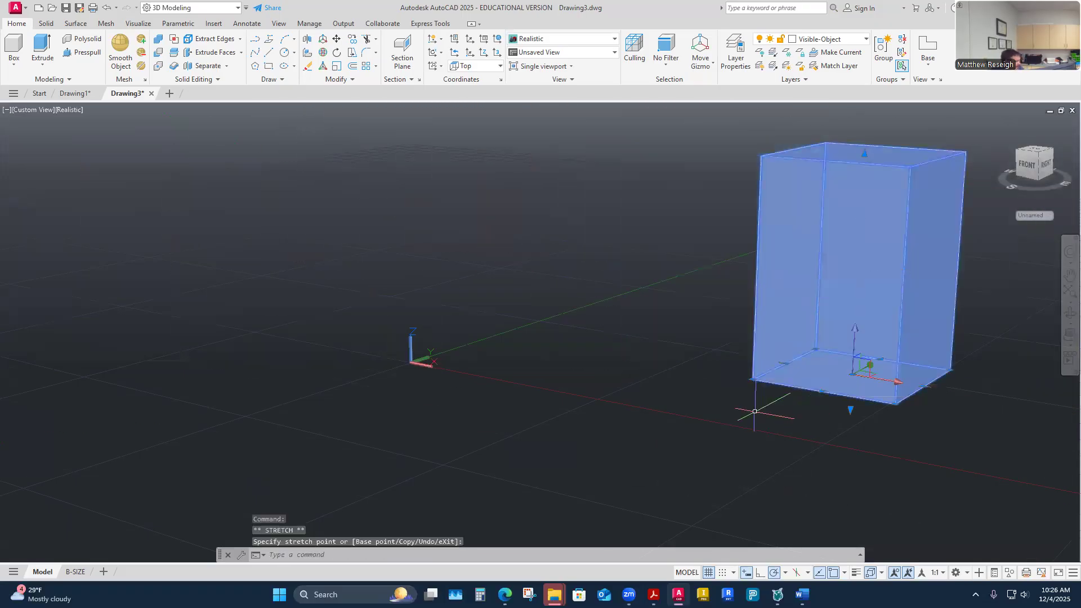
key(Escape)
key(Escape)
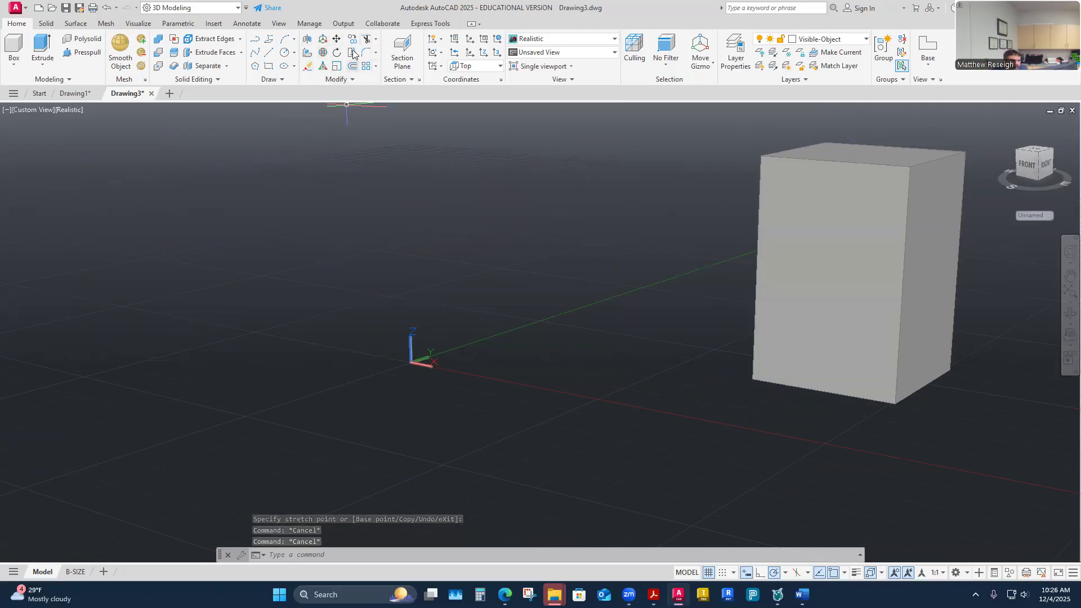
click(337, 39)
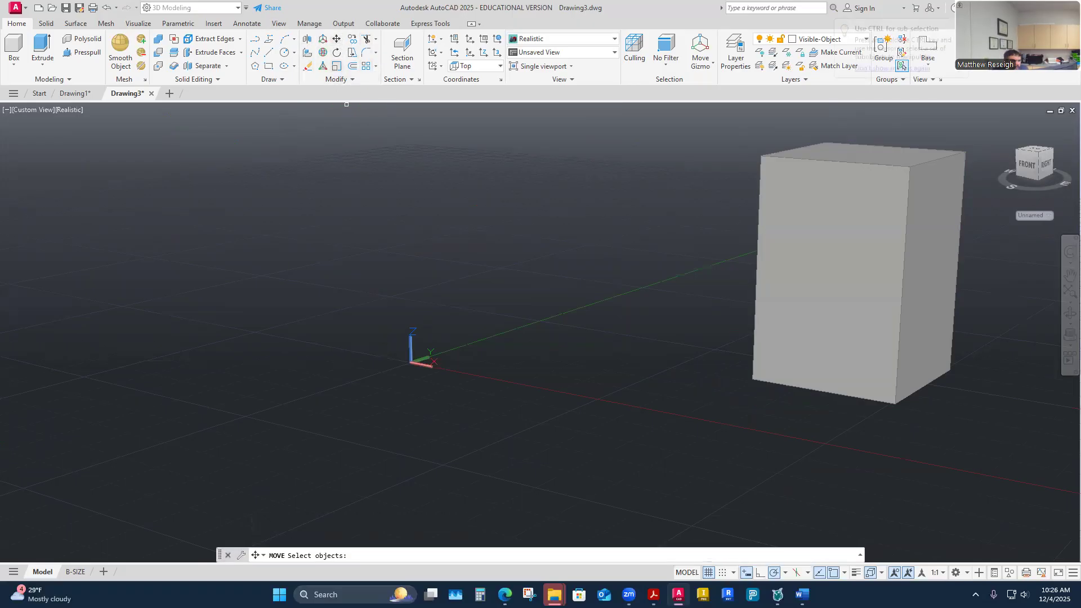
click(838, 283)
key(Return)
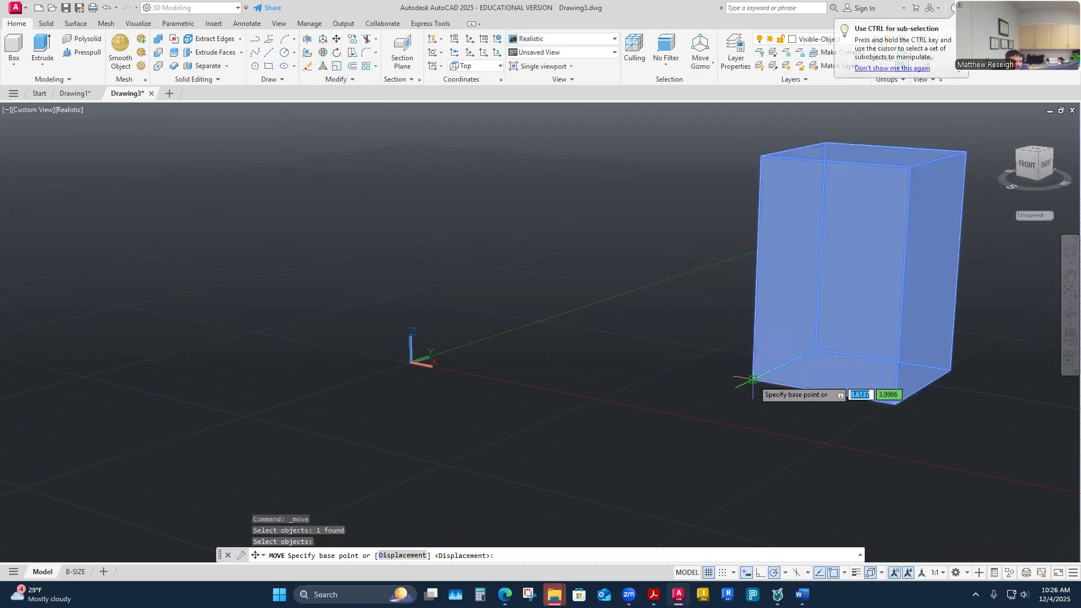
scroll(788, 389, down, 2)
scroll(625, 351, down, 4)
scroll(648, 349, up, 3)
scroll(662, 349, up, 5)
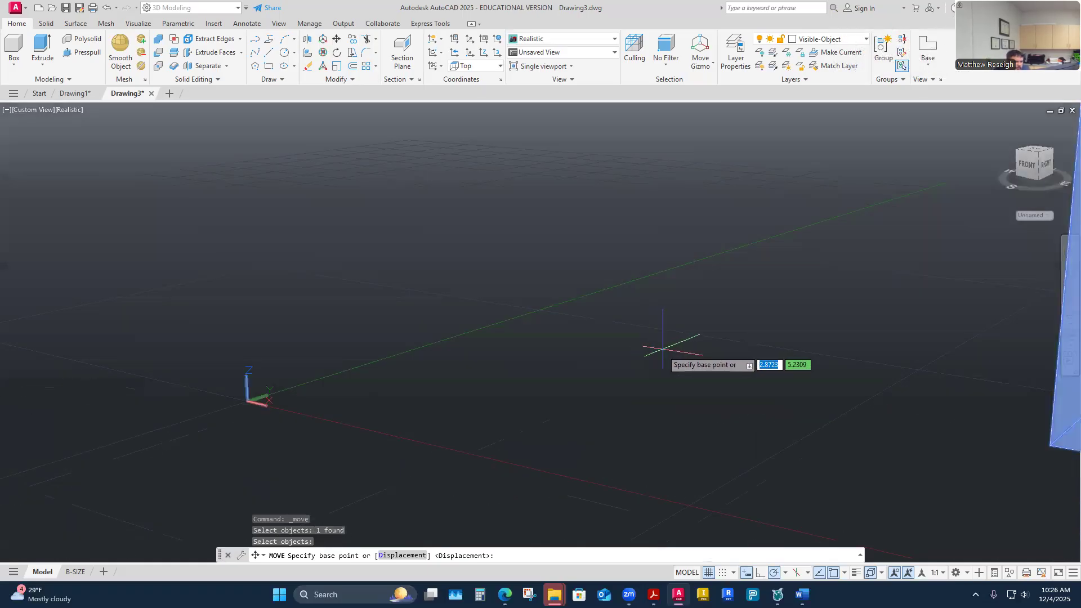
scroll(669, 349, down, 4)
scroll(656, 349, up, 4)
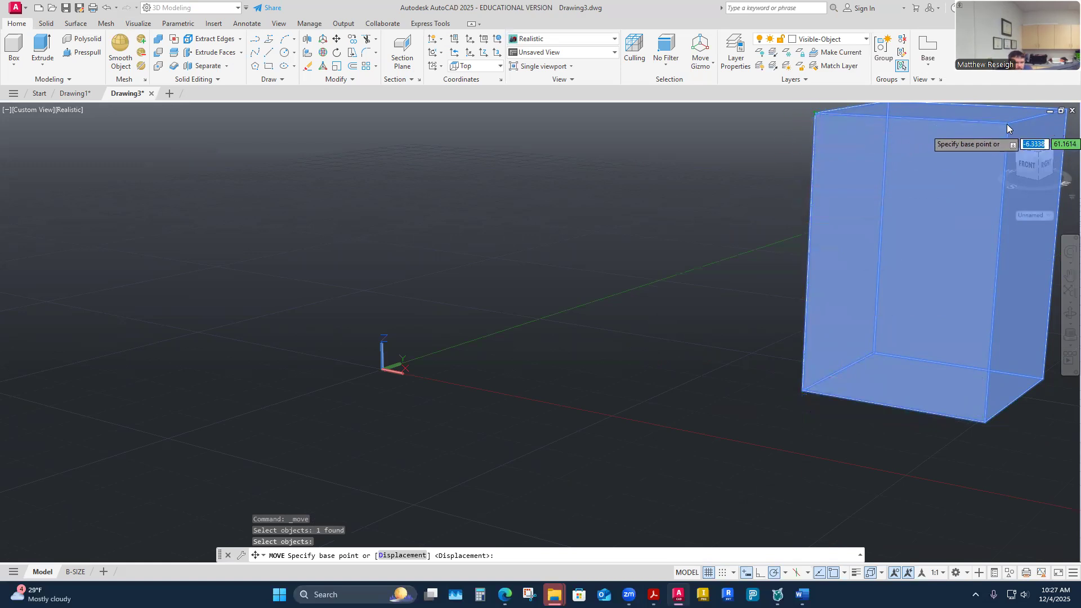
key(Escape)
key(Escape)
- Make Construction the current layer
scroll(624, 353, down, 8)
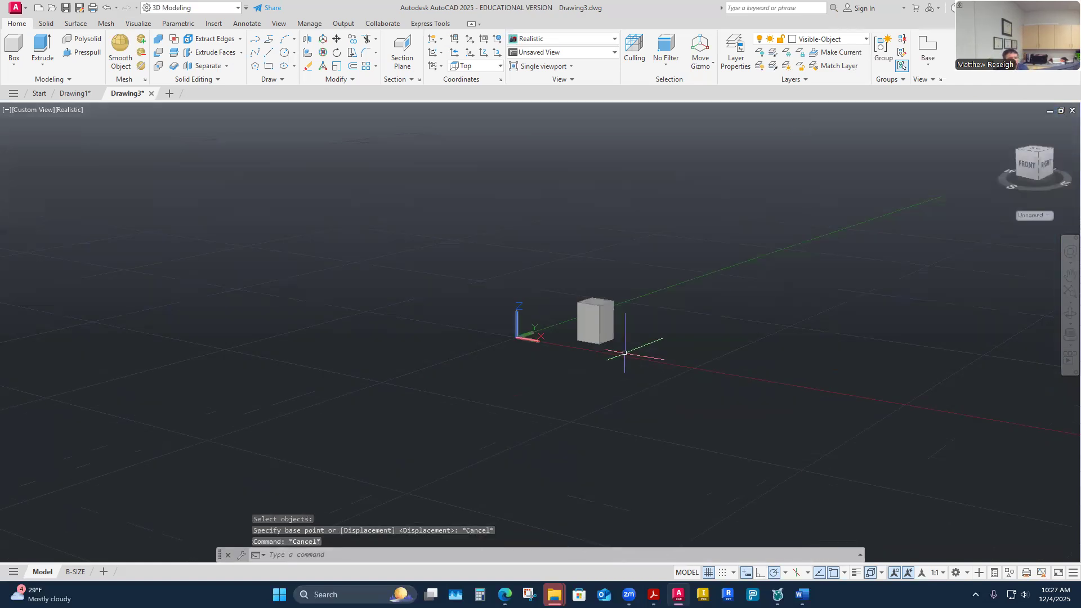
scroll(586, 311, up, 2)
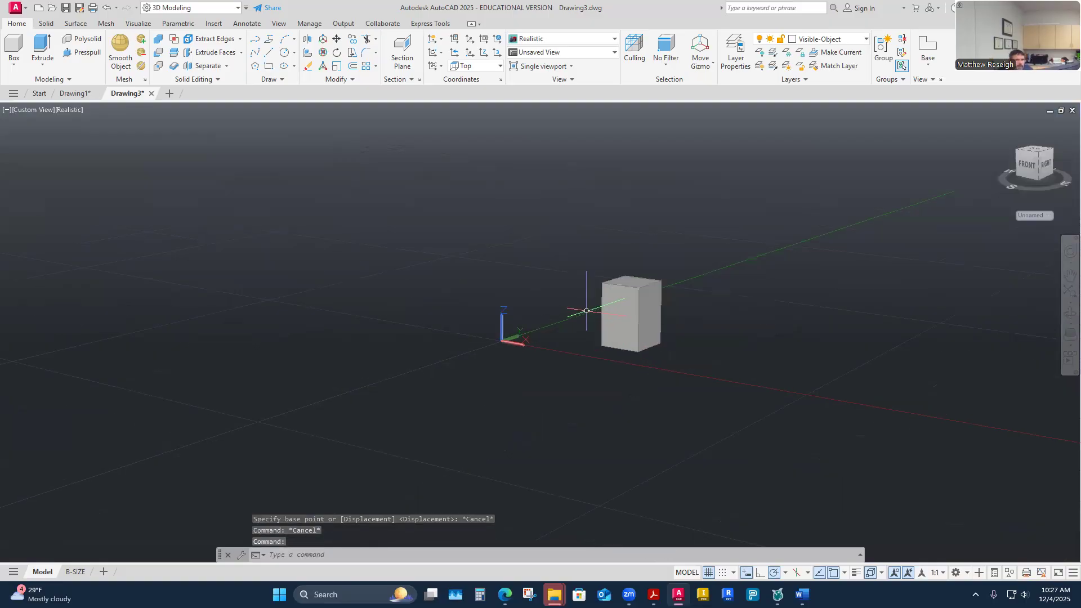
click(854, 39)
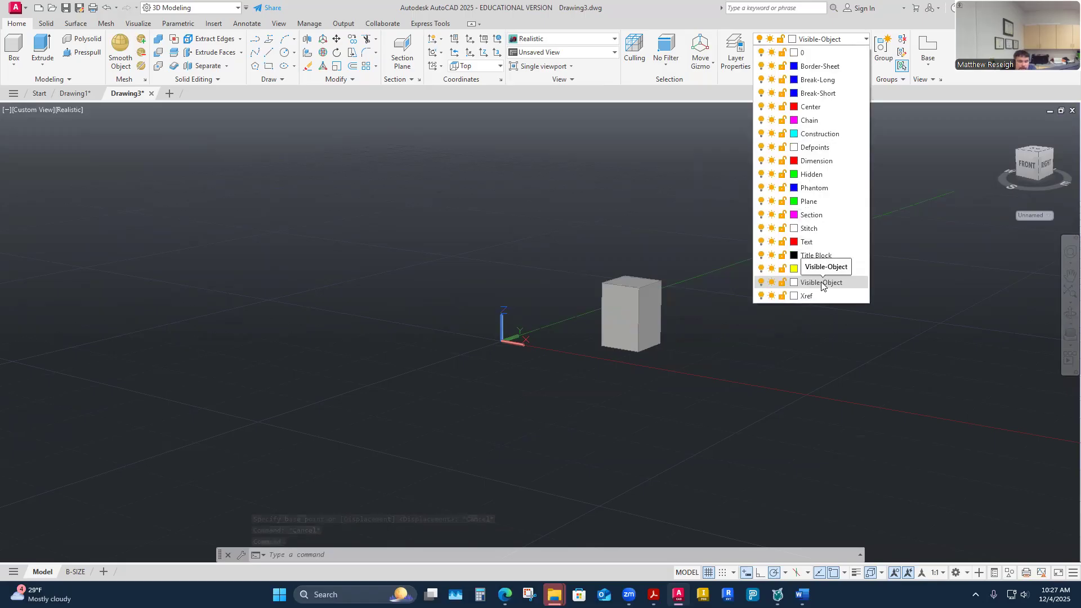
click(820, 134)
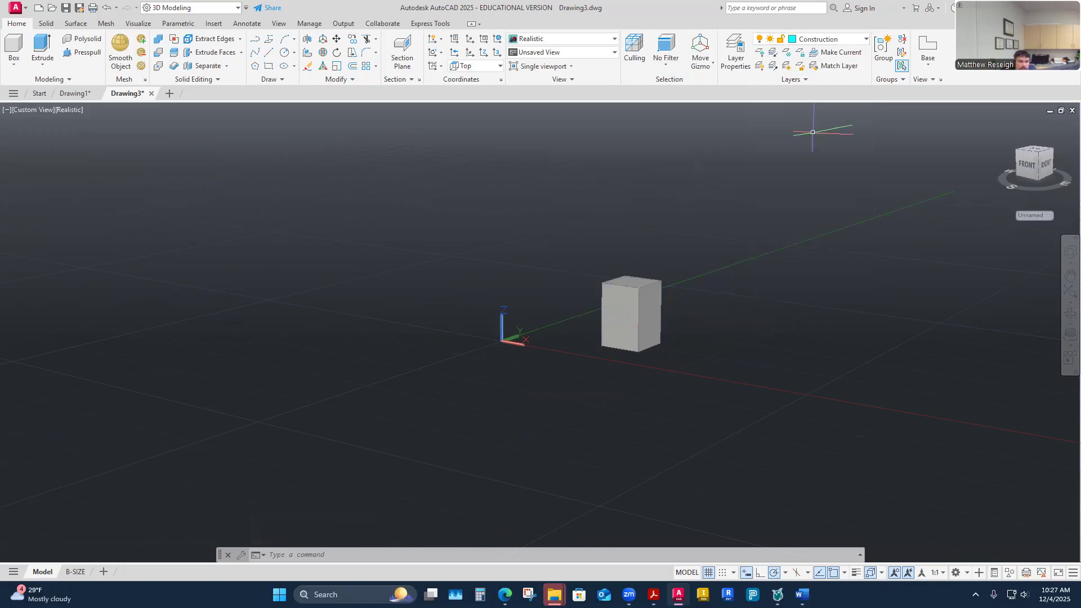
- Create a solid box with a 4 by 4 base and a height of 6 on the ground plane beside the existing box
click(14, 63)
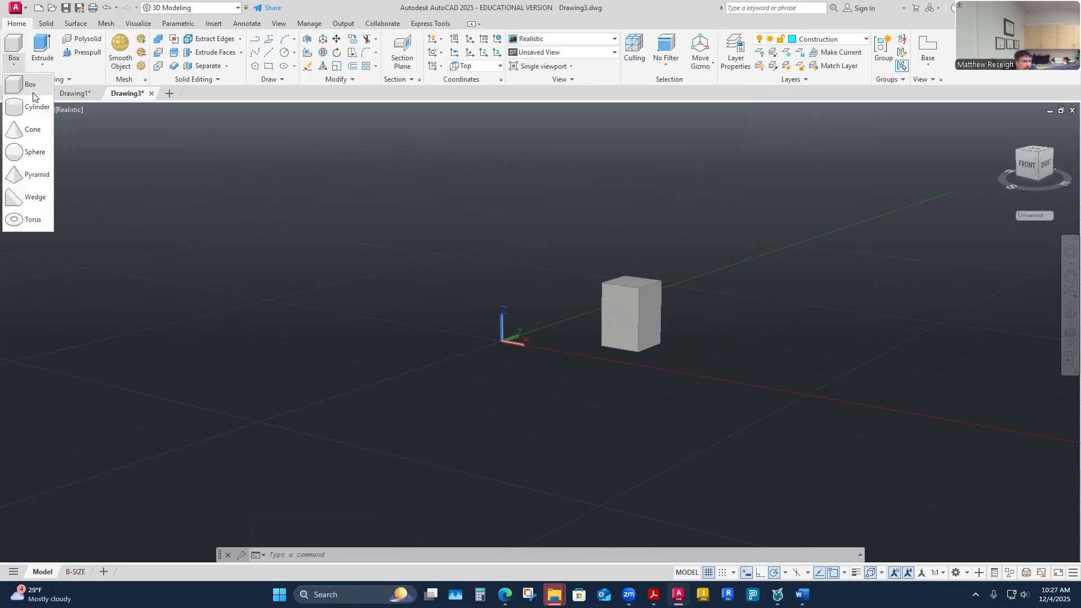
click(32, 90)
click(734, 341)
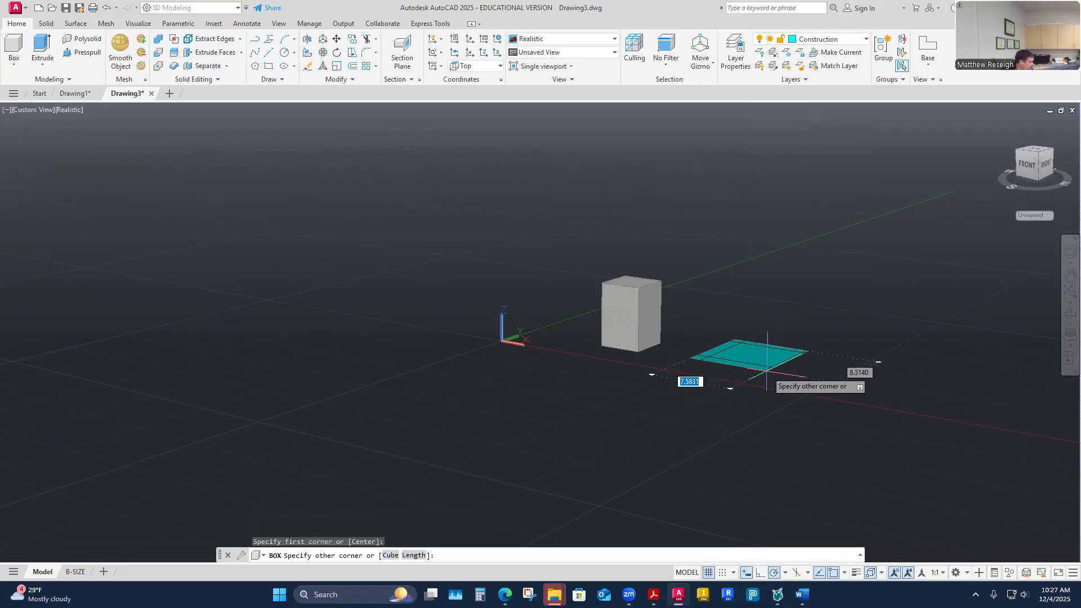
text(4)
key(Tab)
text(4)
key(Return)
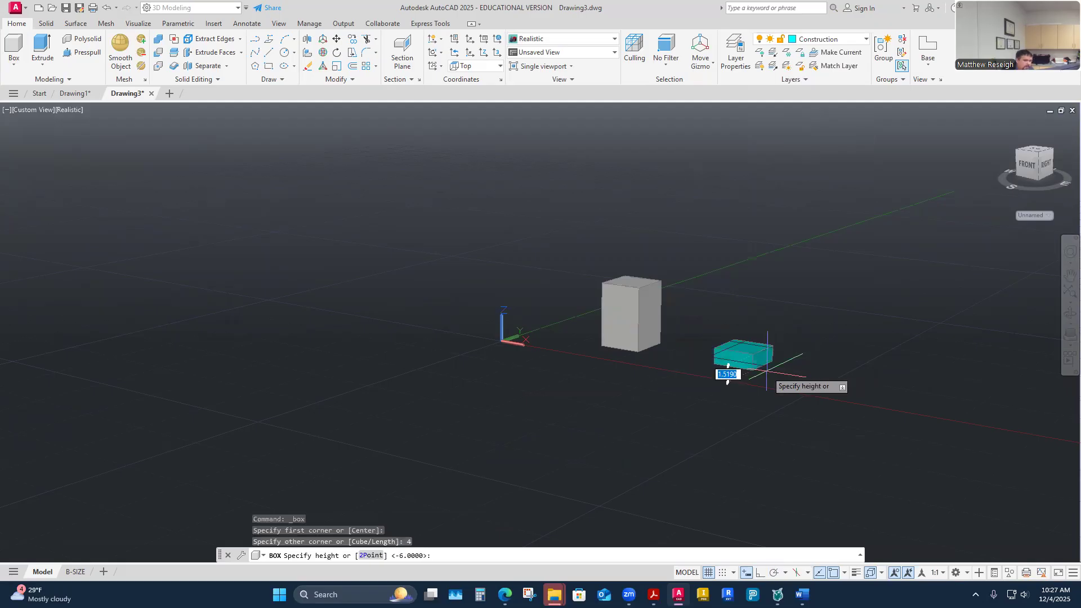
text(6)
key(Return)
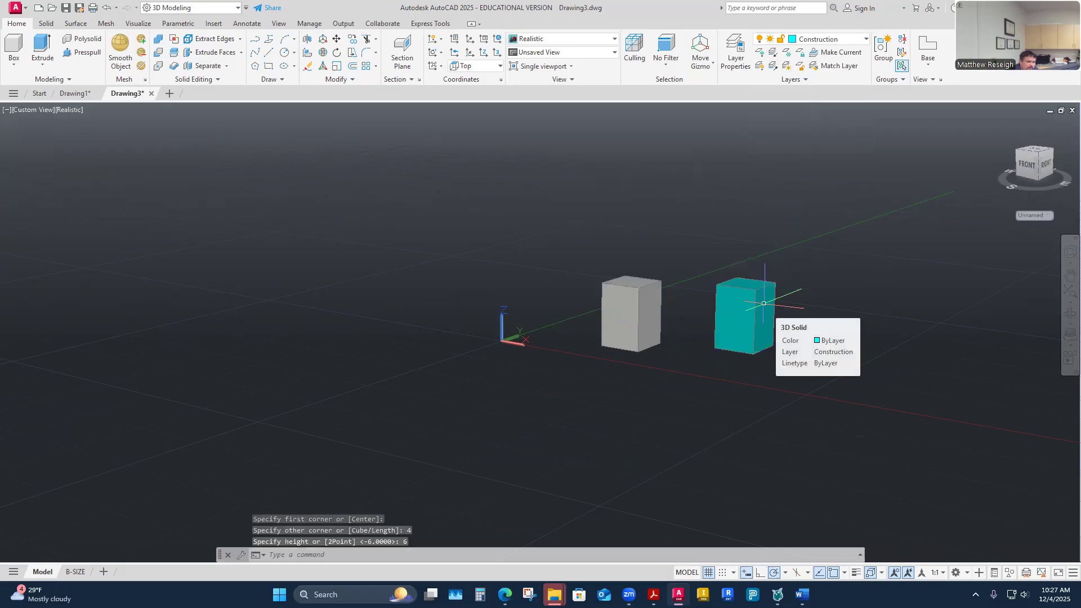
- Delete the cyan box on the Construction layer
scroll(764, 303, up, 2)
scroll(794, 308, down, 3)
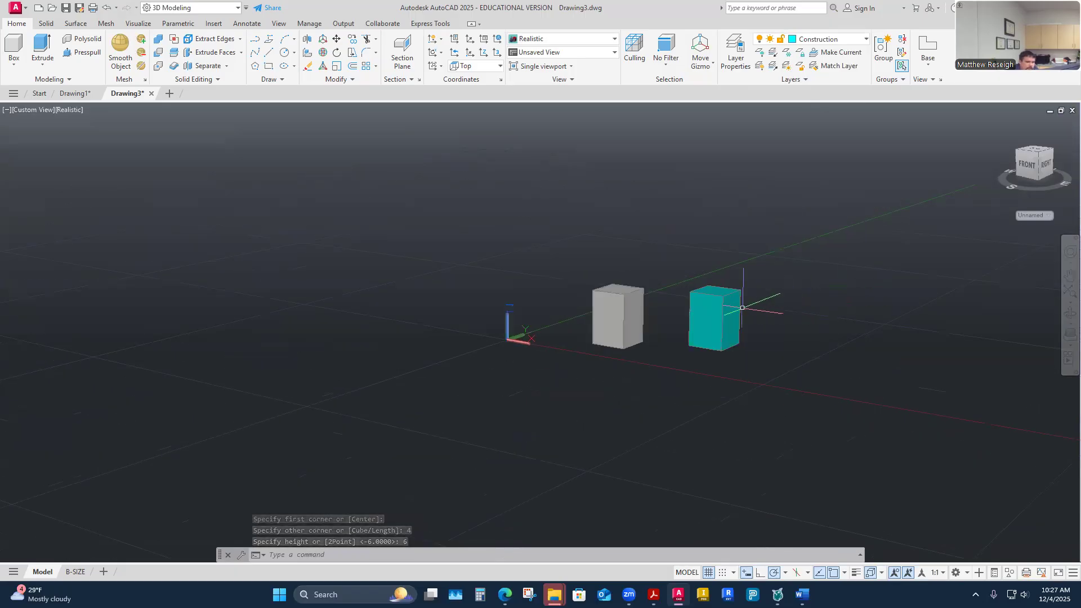
scroll(742, 307, up, 2)
scroll(817, 284, down, 1)
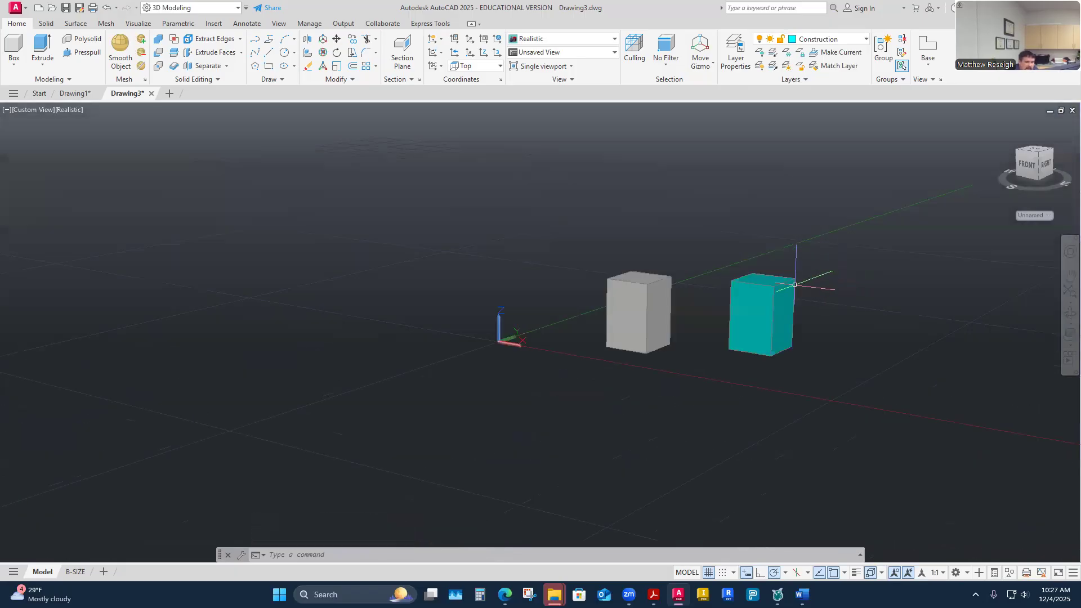
scroll(794, 284, up, 3)
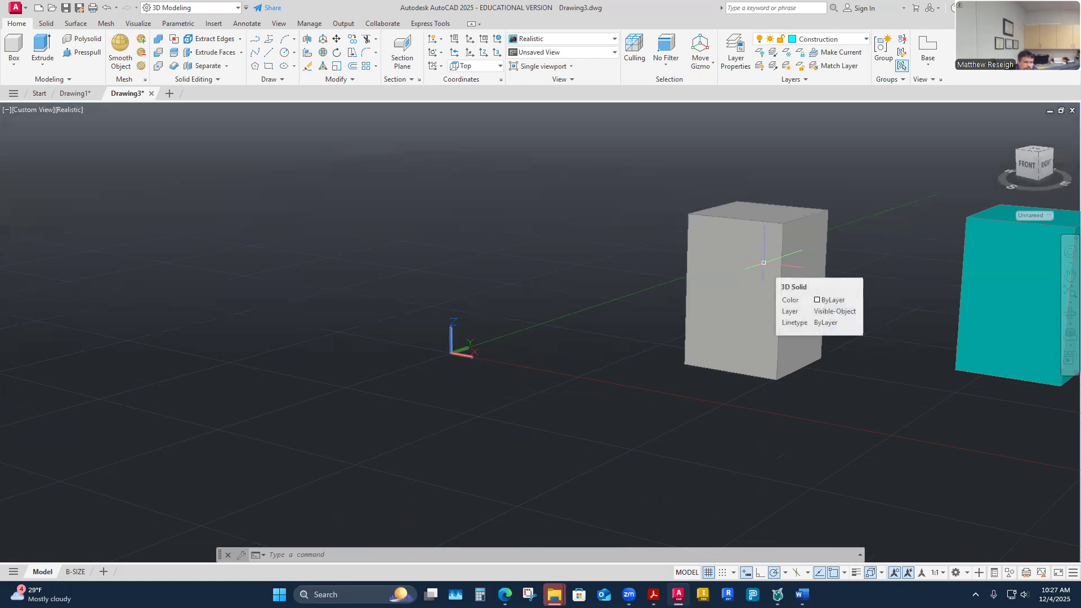
click(969, 322)
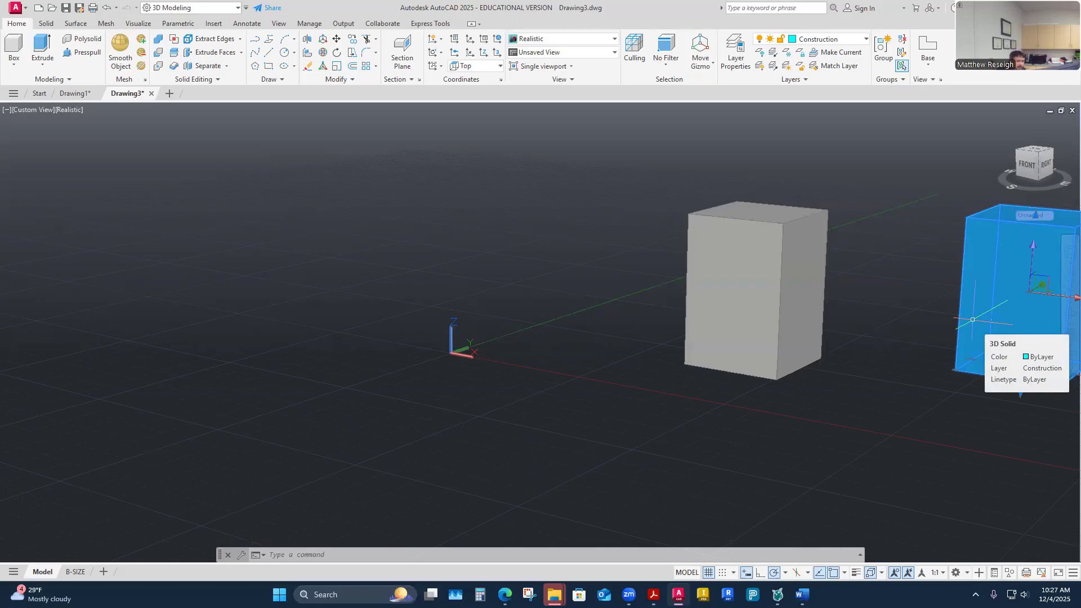
key(Delete)
scroll(811, 237, down, 5)
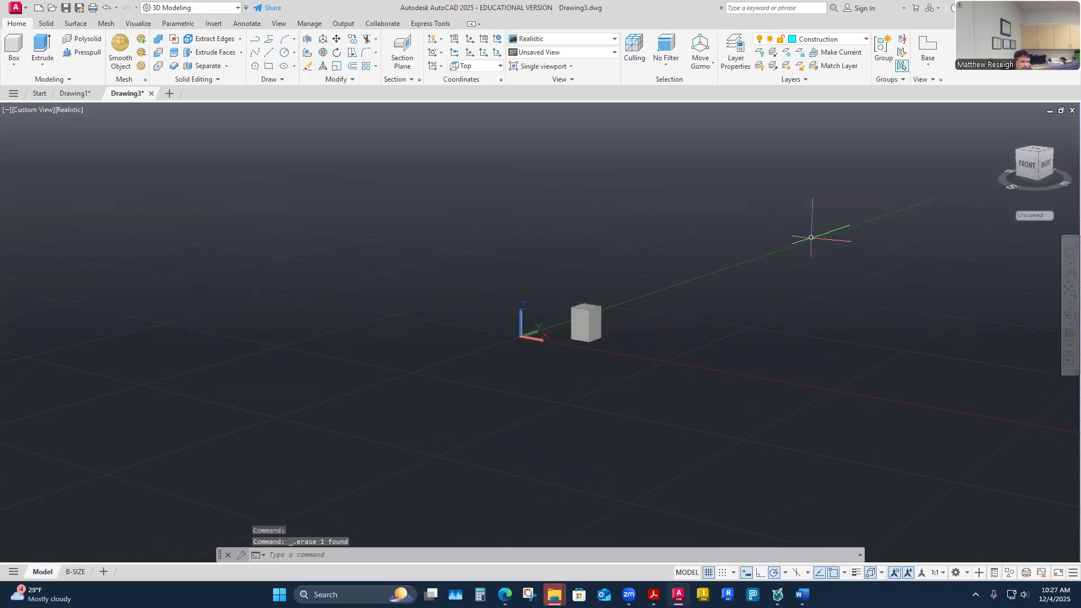
scroll(590, 321, up, 4)
scroll(731, 294, up, 3)
scroll(731, 294, down, 6)
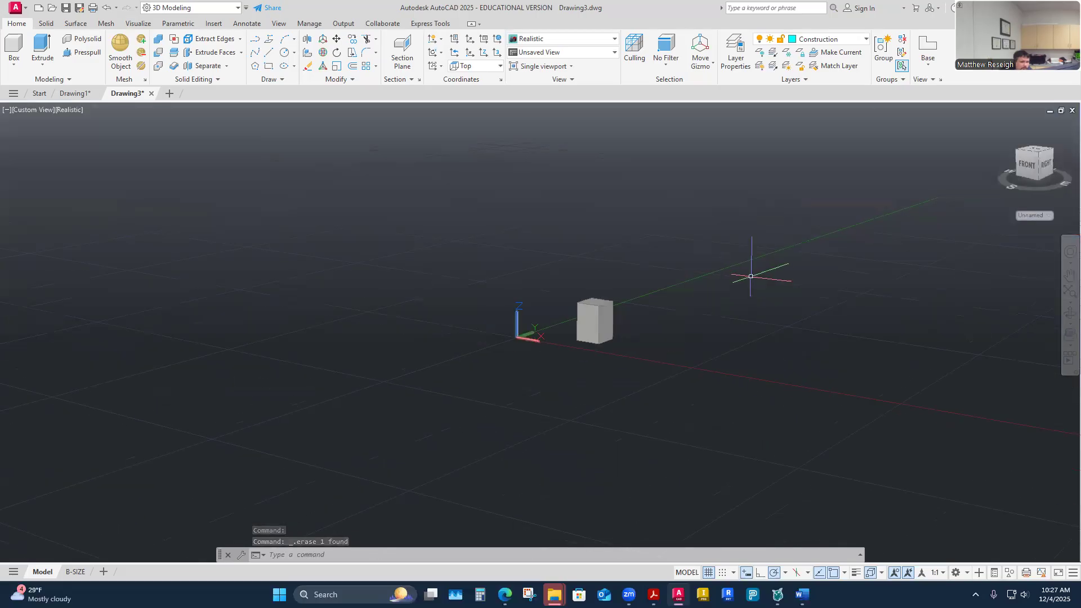
scroll(688, 298, up, 4)
middle_drag(605, 321, 364, 370)
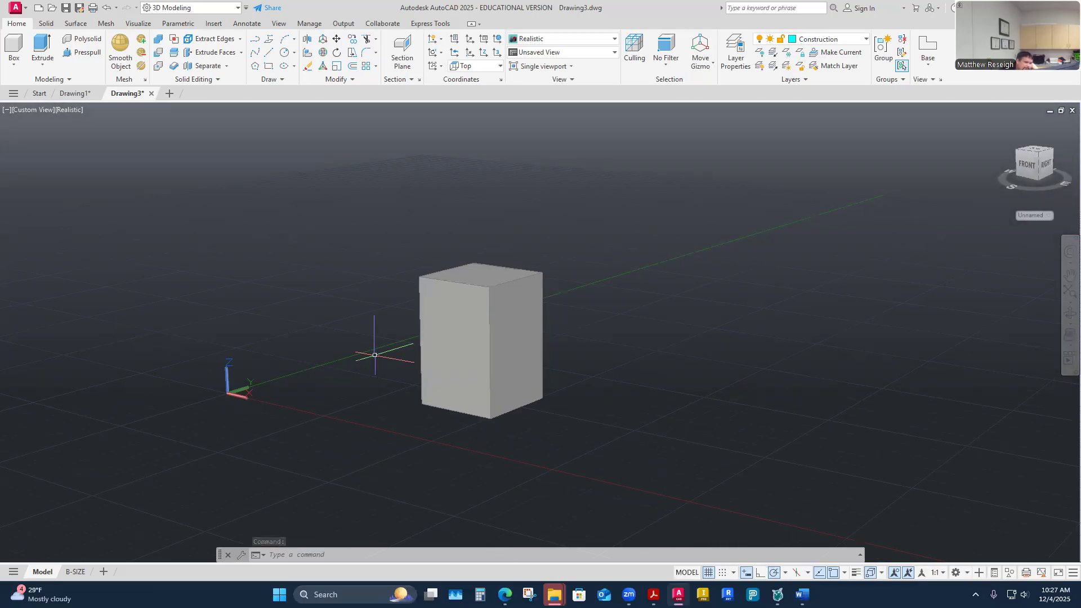
shift+middle_drag(377, 364, 366, 388)
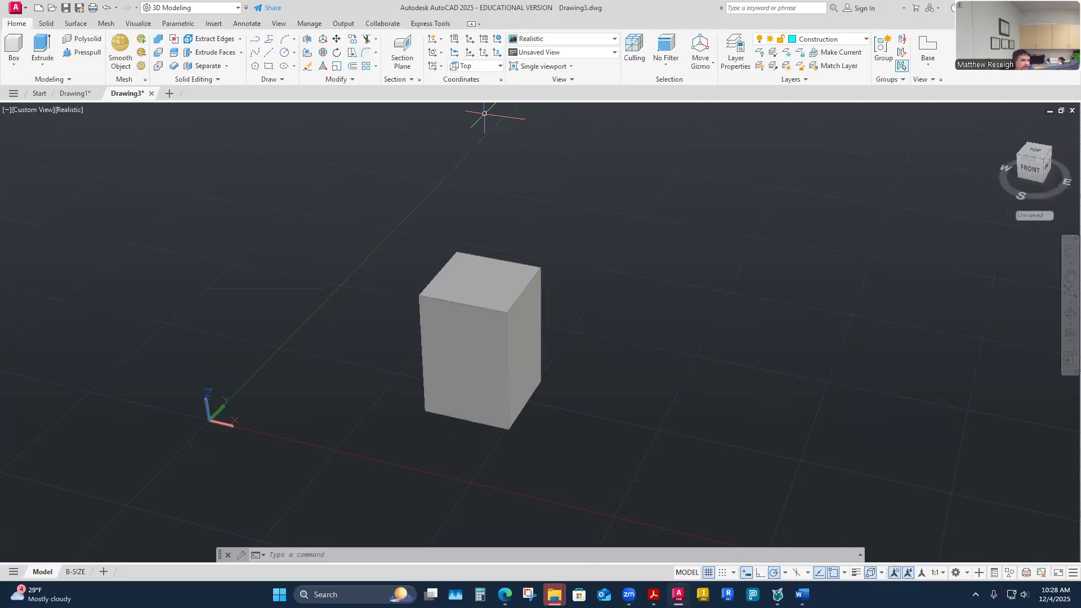
click(13, 64)
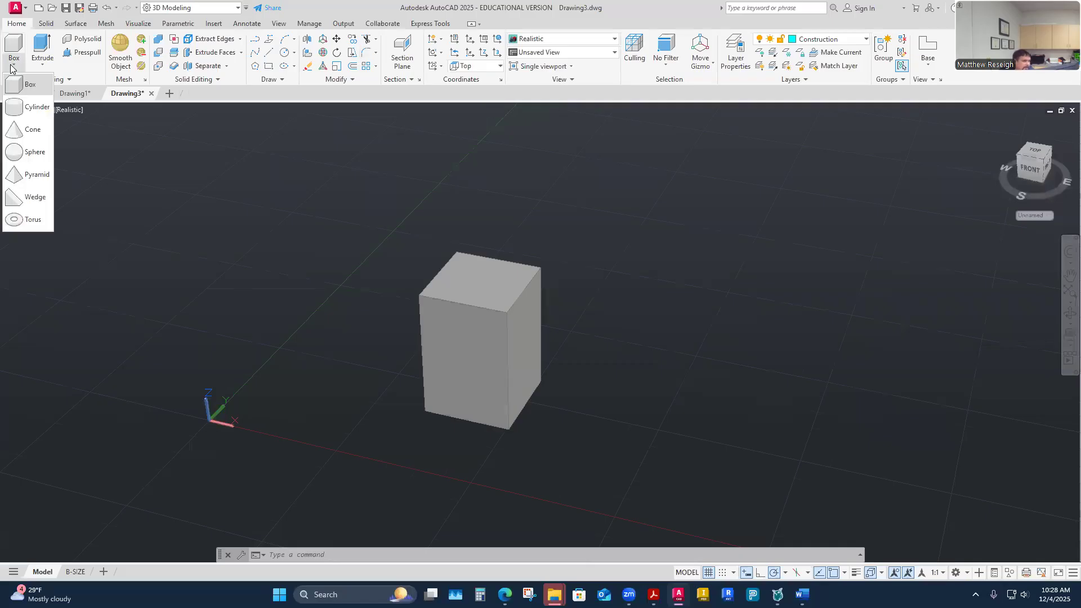
click(37, 108)
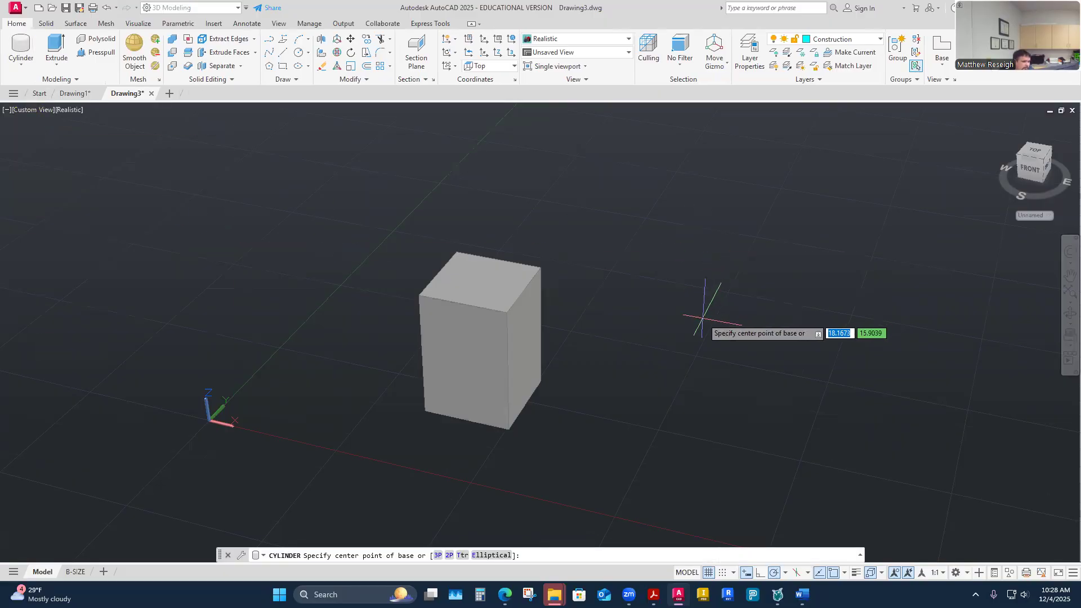
click(588, 255)
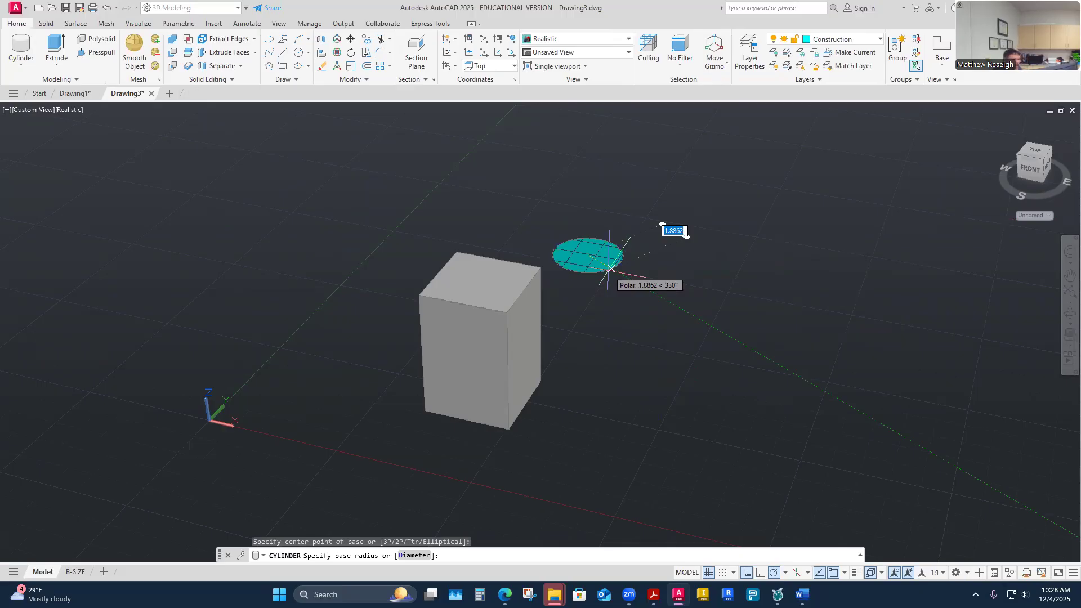
key(Escape)
key(Escape)
- Make Visible-Object the current layer
click(876, 39)
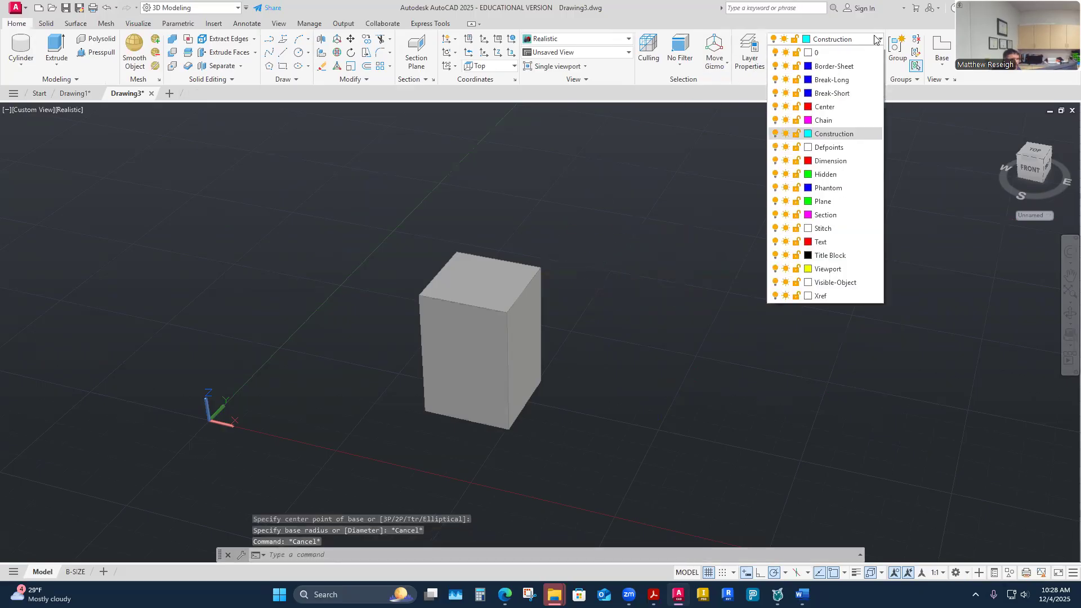
click(827, 282)
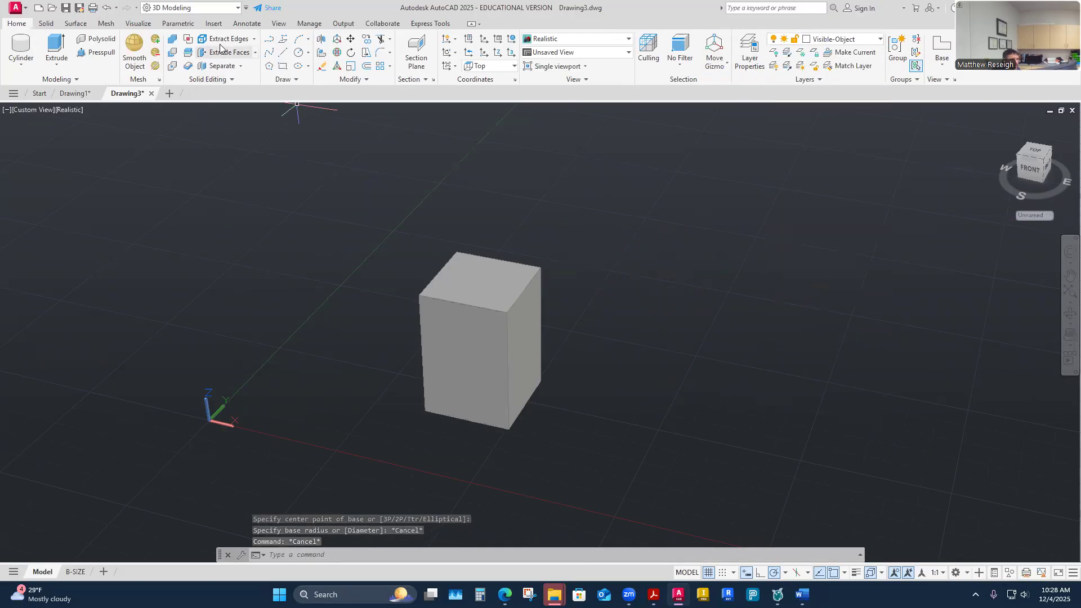
- Display the box's properties, look through the layers it can be assigned to, and clear the selection
click(279, 23)
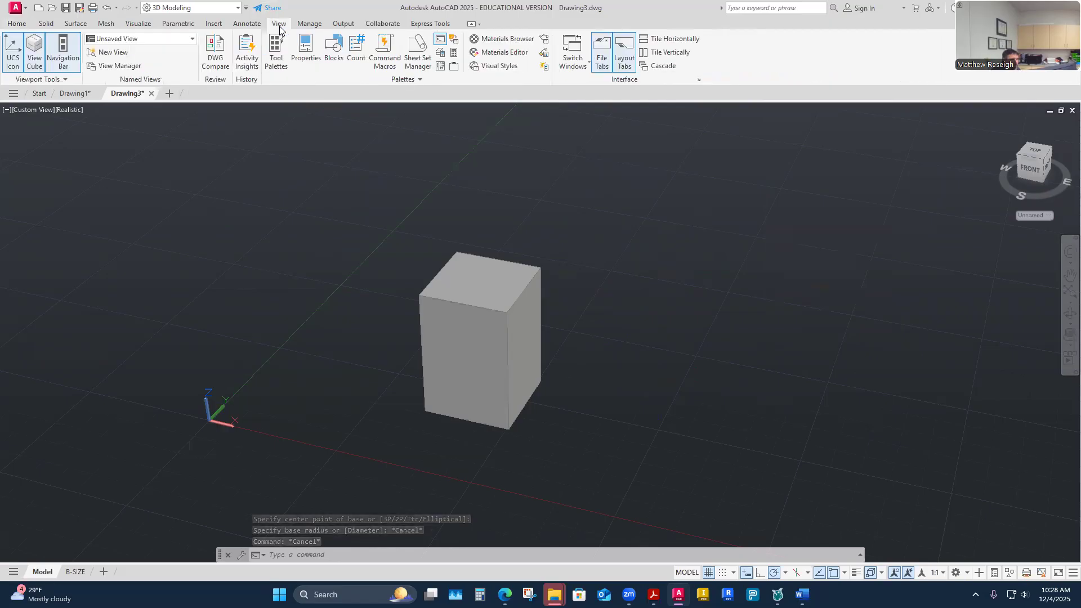
click(306, 62)
scroll(236, 204, up, 3)
click(420, 311)
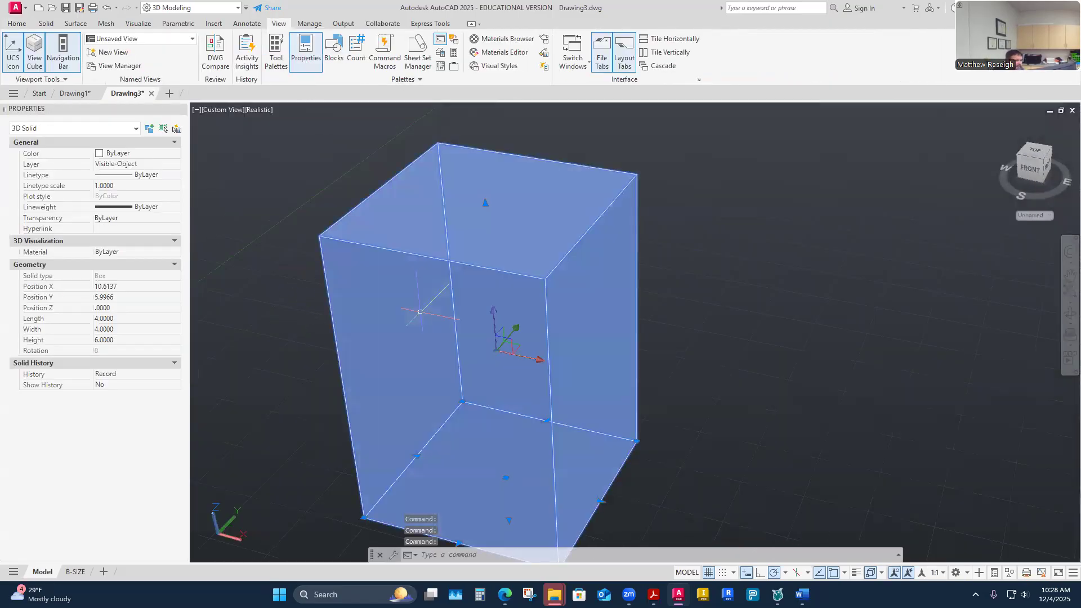
click(174, 164)
click(175, 165)
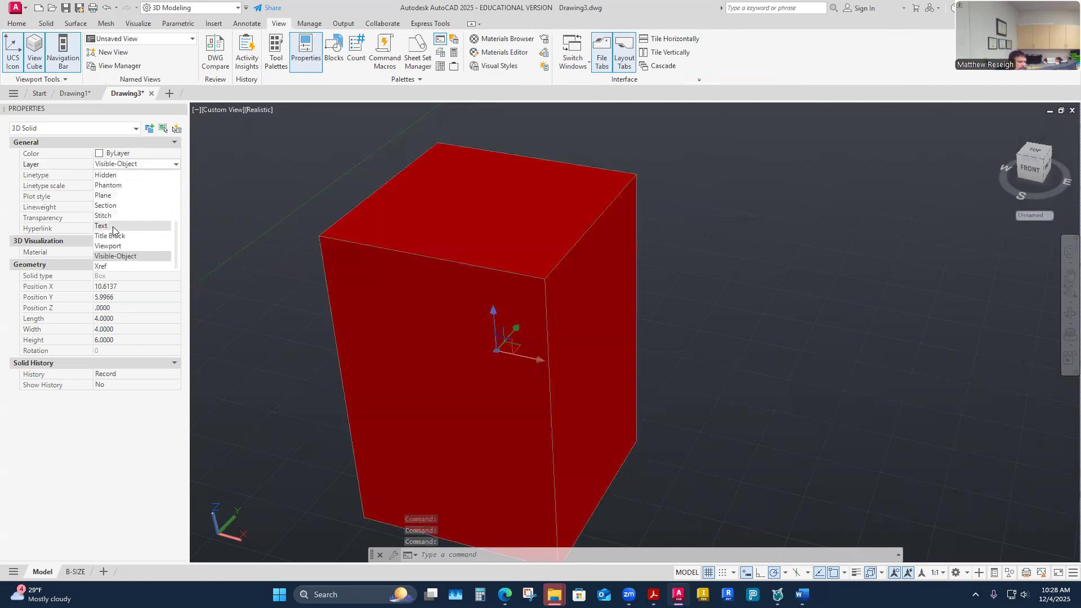
key(Escape)
key(Escape)
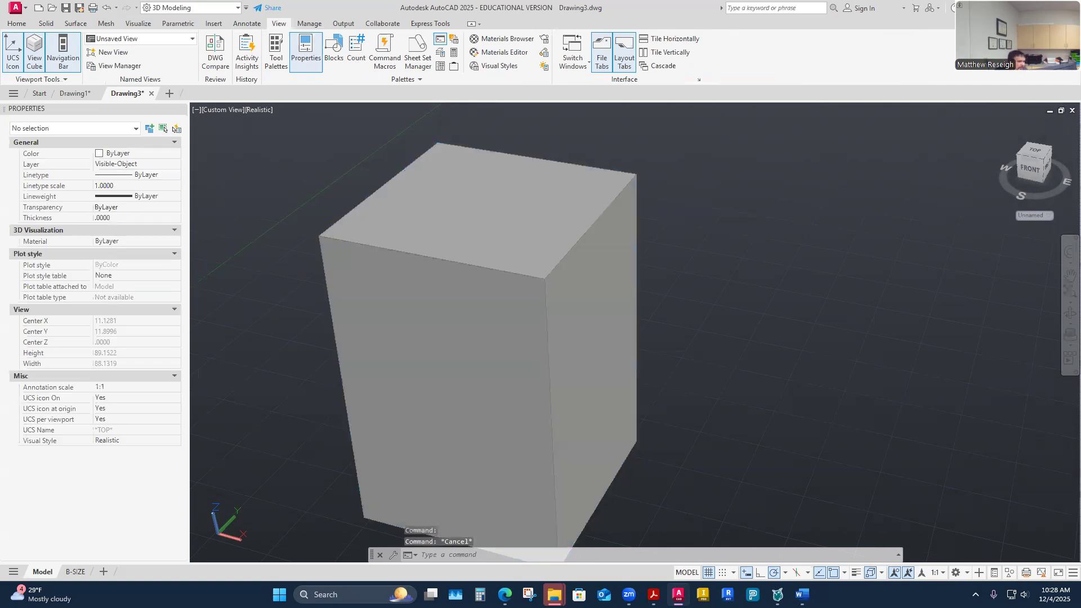
- Select the box to inspect its geometry properties and grips, and deselect it
scroll(300, 238, down, 2)
middle_drag(300, 238, 381, 287)
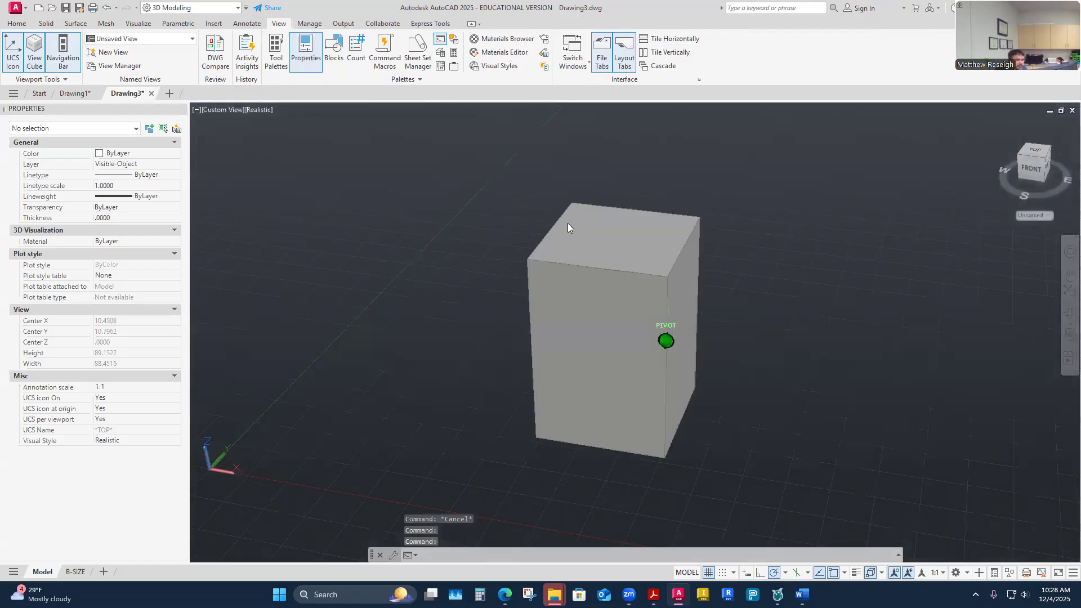
click(567, 239)
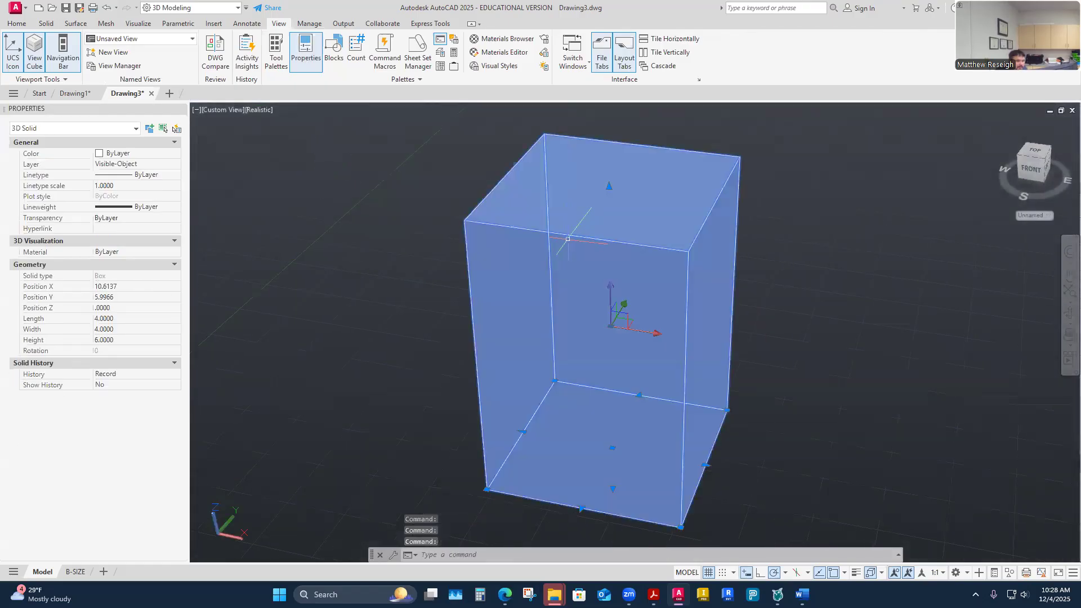
key(Escape)
key(Escape)
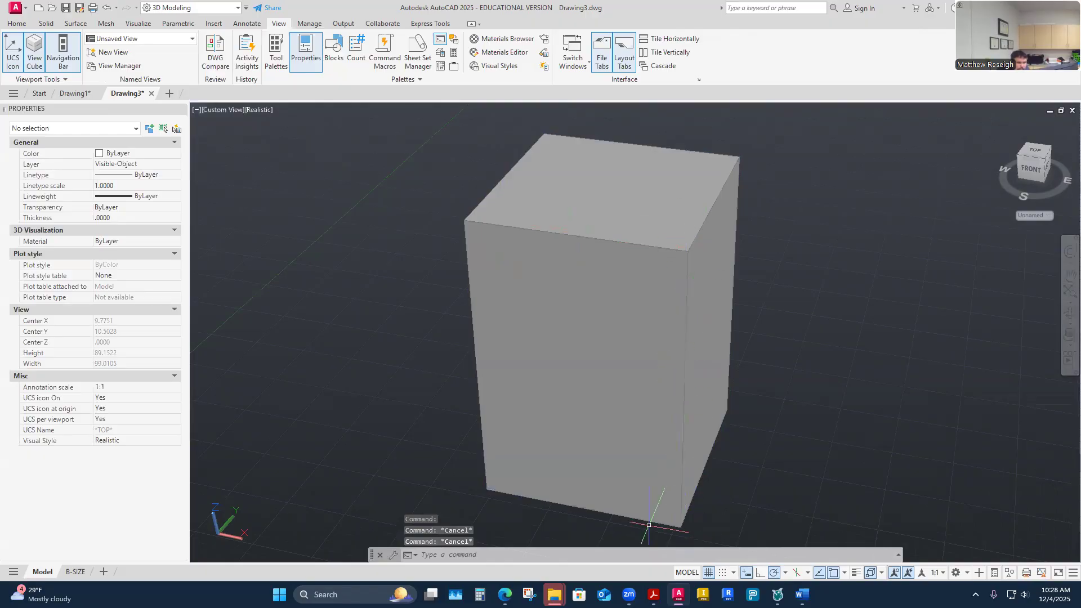
- Set the viewport's visual style to Shaded and examine the box's faces from another angle
click(263, 110)
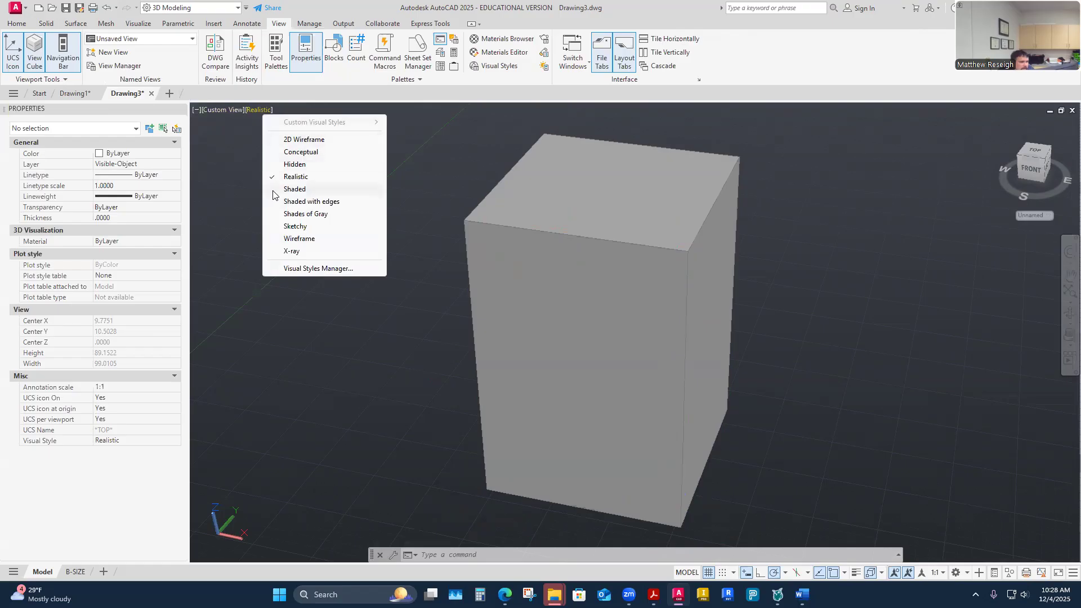
click(295, 189)
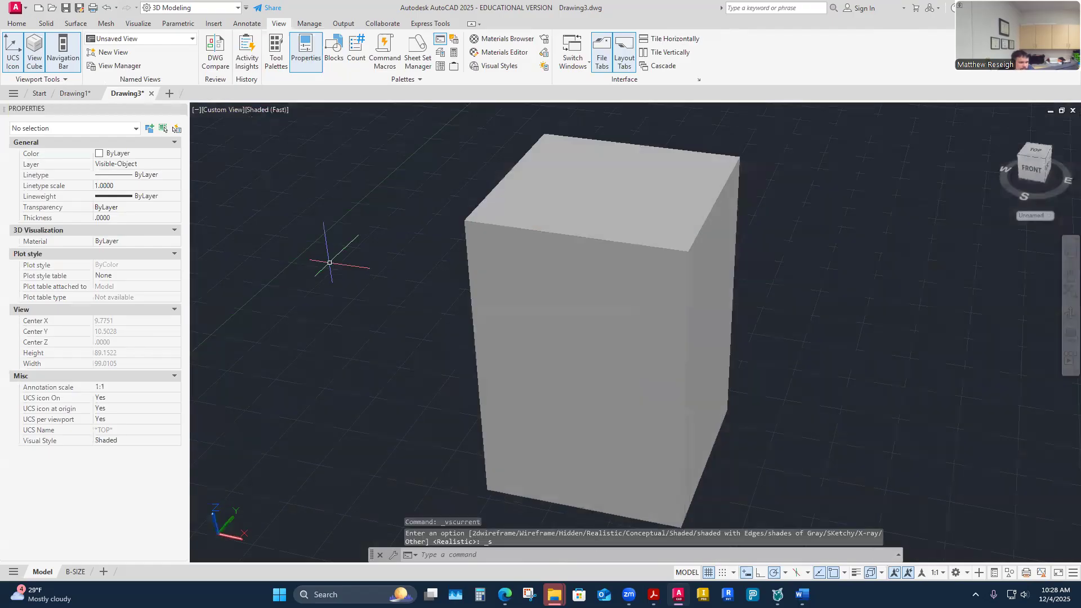
shift+middle_drag(440, 257, 503, 319)
mouse_move(532, 367)
shift+middle_down()
mouse_move(558, 408)
mouse_move(496, 373)
mouse_move(576, 232)
shift+middle_up()
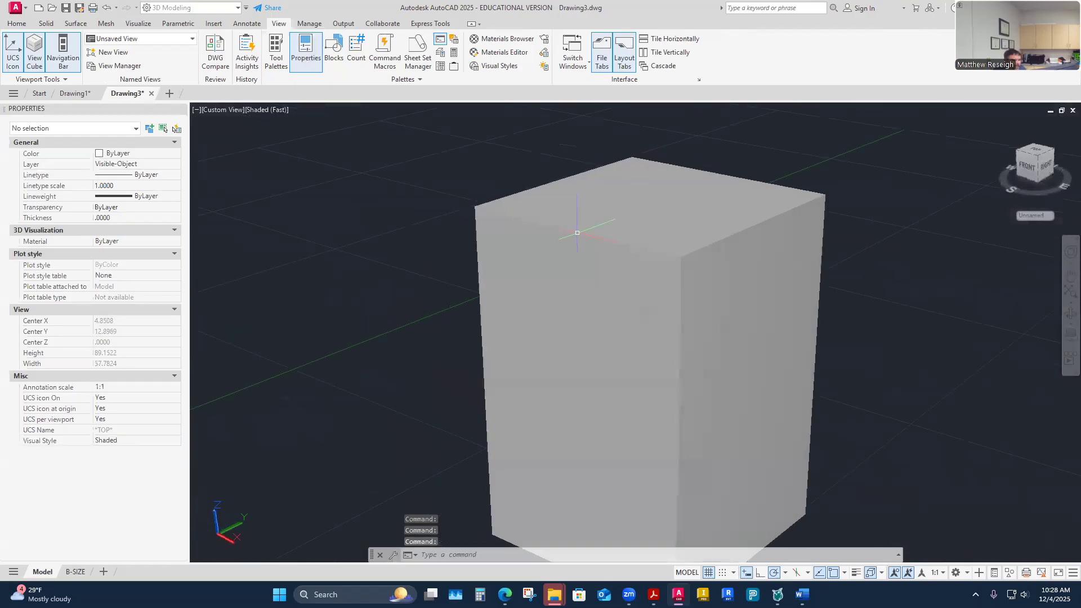
- Set the viewport's visual style to Shaded with edges and view the box's outlined faces from a lower angle
shift+middle_drag(630, 344, 626, 353)
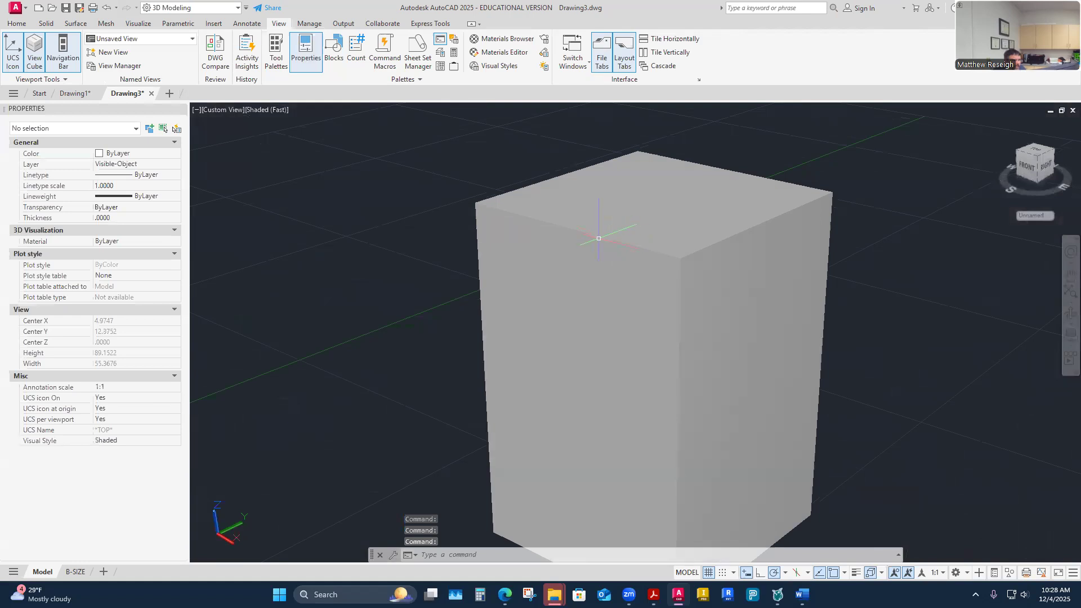
click(265, 111)
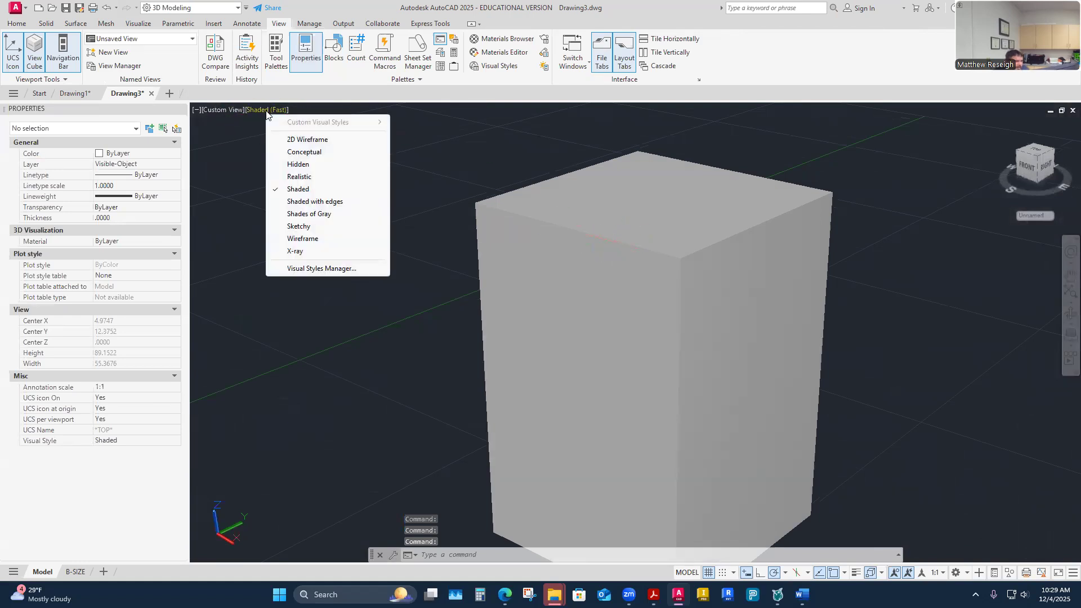
click(287, 203)
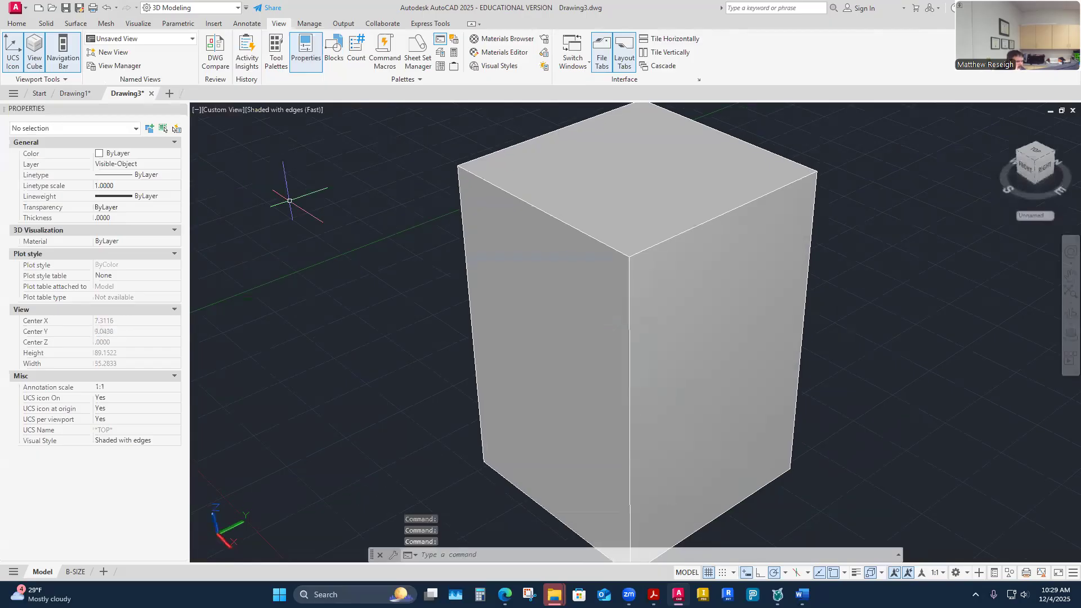
shift+middle_drag(289, 200, 297, 179)
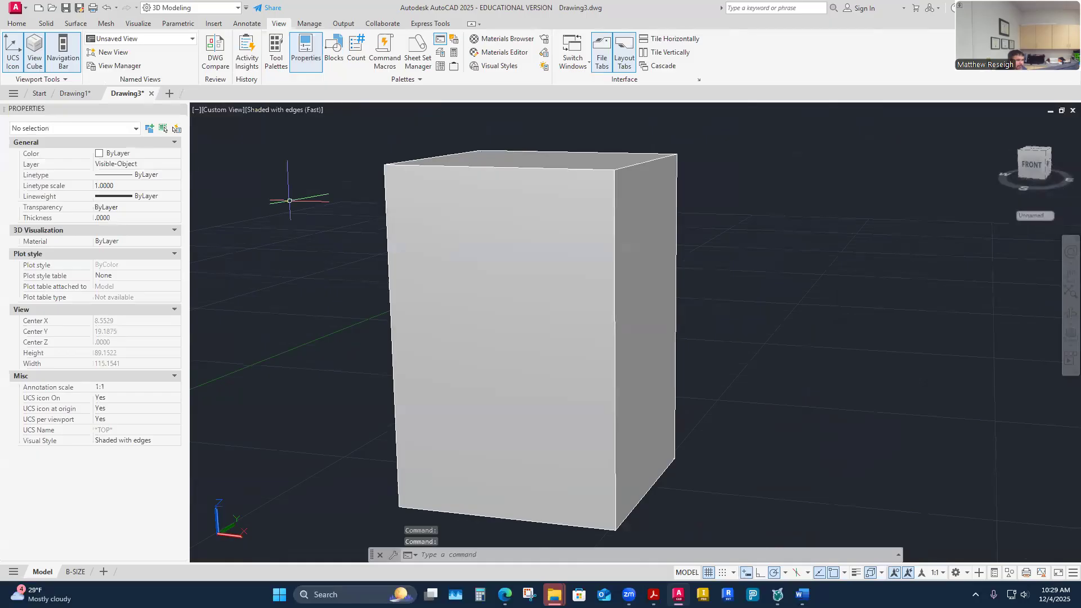
- Display the box in the Shades of Gray visual style, and switch it to the Sketchy style
click(265, 109)
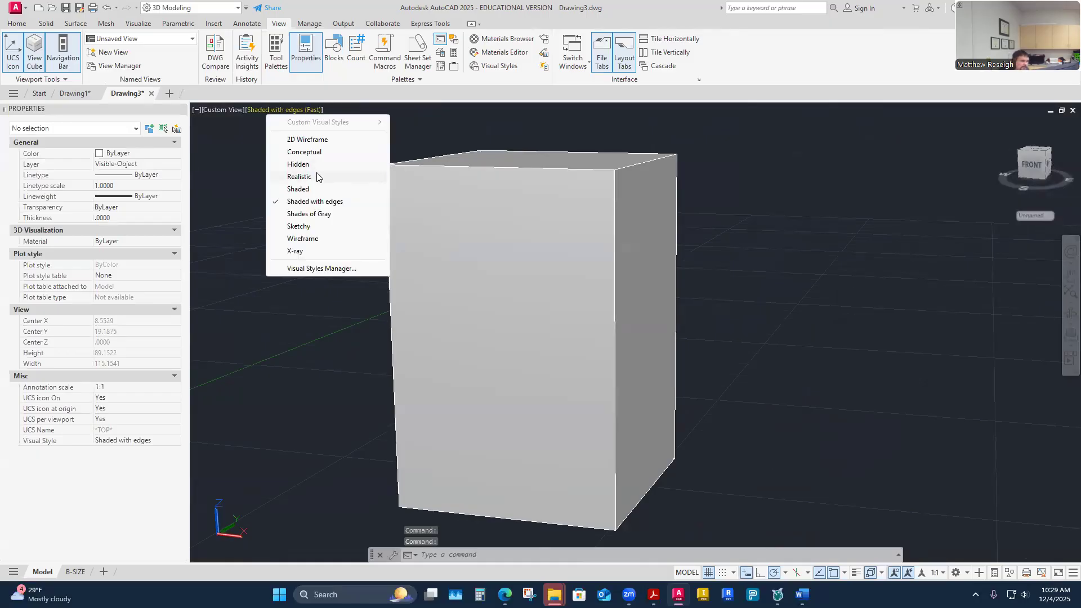
click(283, 214)
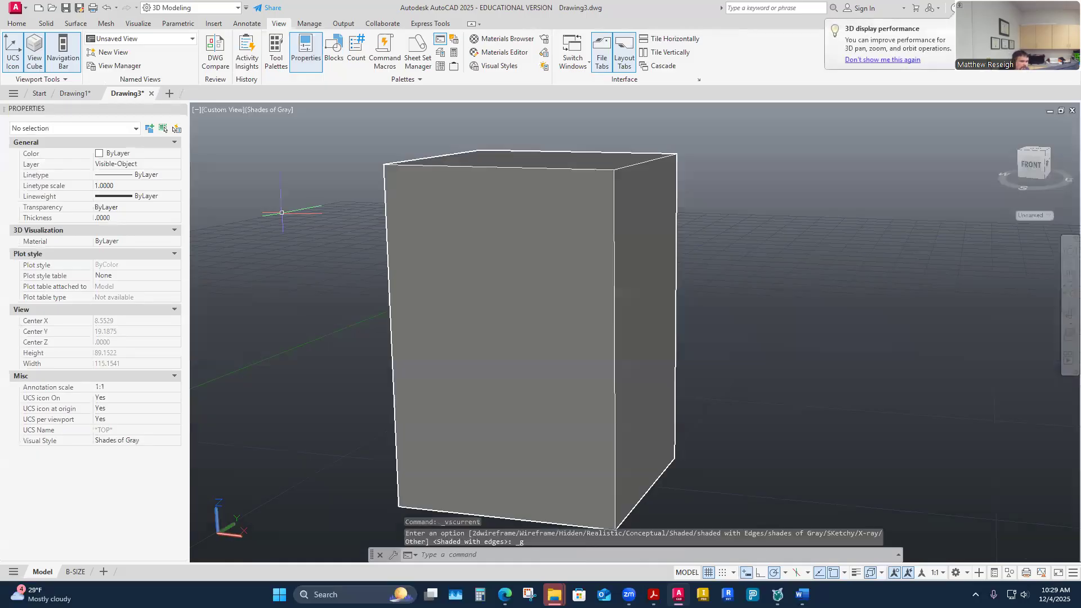
mouse_move(458, 277)
shift+middle_down()
mouse_move(405, 332)
mouse_move(366, 292)
shift+middle_up()
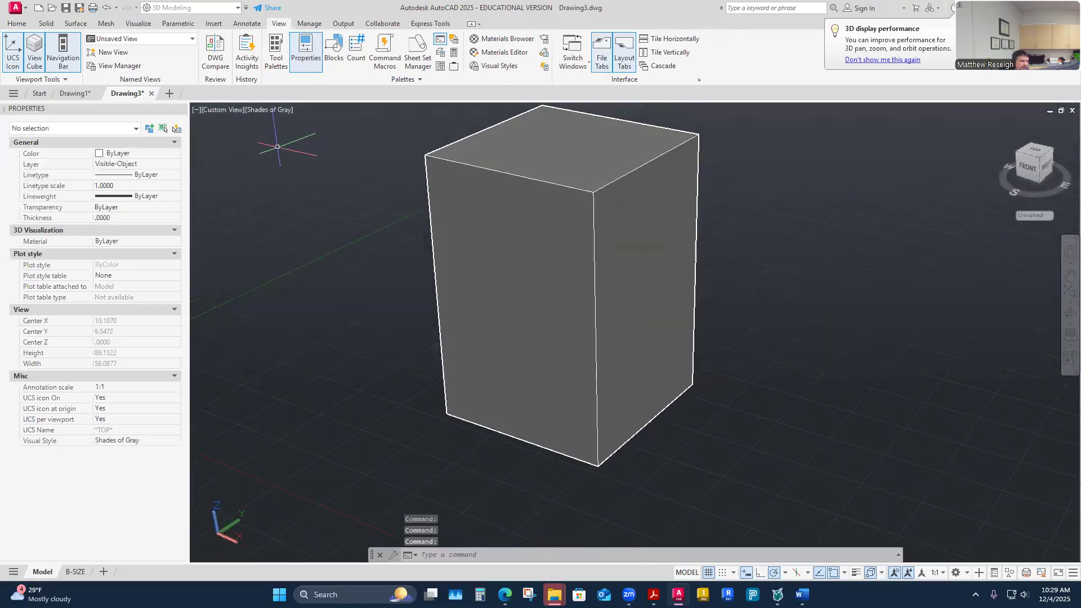
click(275, 112)
click(289, 227)
mouse_move(371, 313)
shift+middle_down()
mouse_move(419, 319)
mouse_move(271, 109)
shift+middle_up()
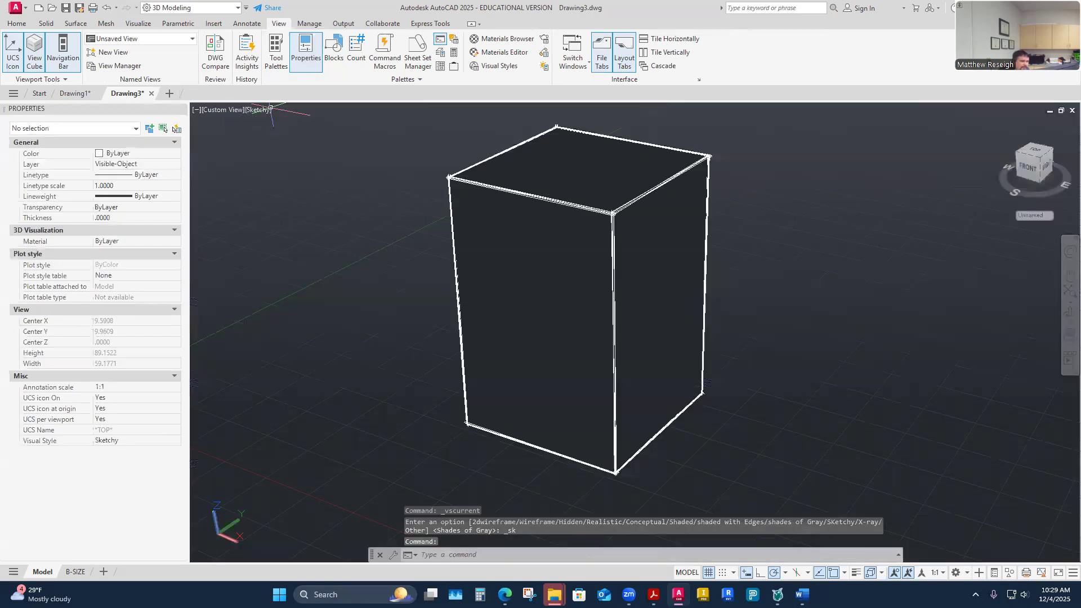
- Set the viewport's visual style to Wireframe and examine the box's front and back edges from several angles
click(258, 112)
click(259, 112)
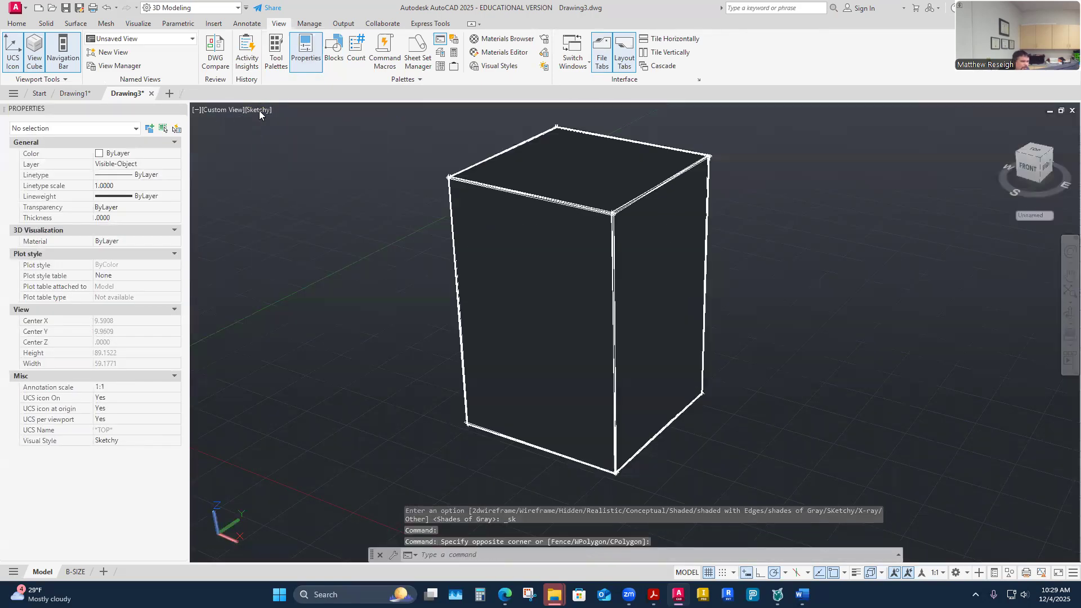
click(260, 111)
click(251, 112)
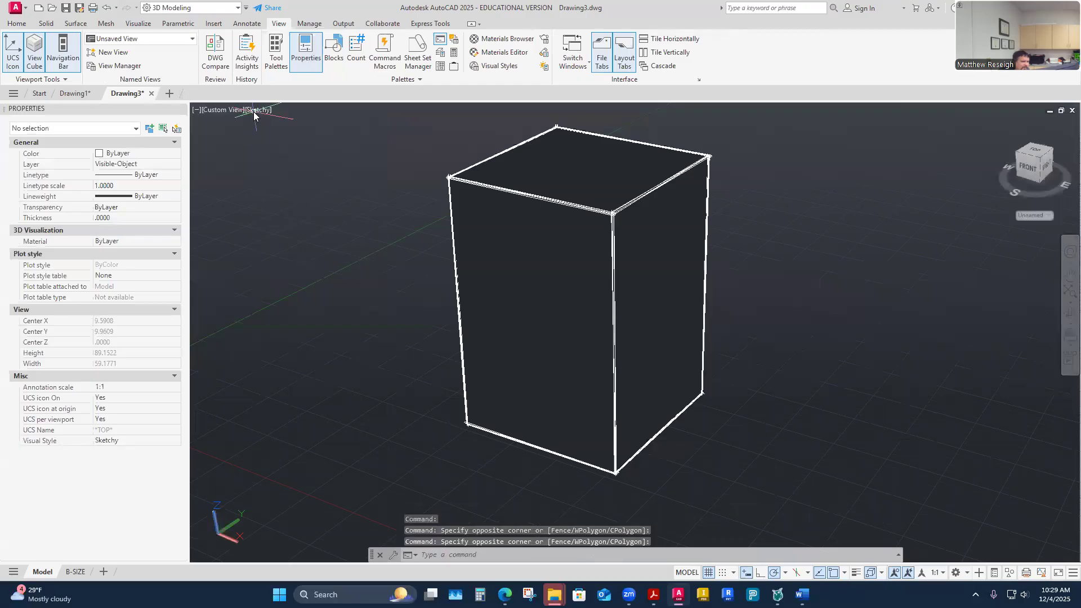
key(Escape)
click(258, 111)
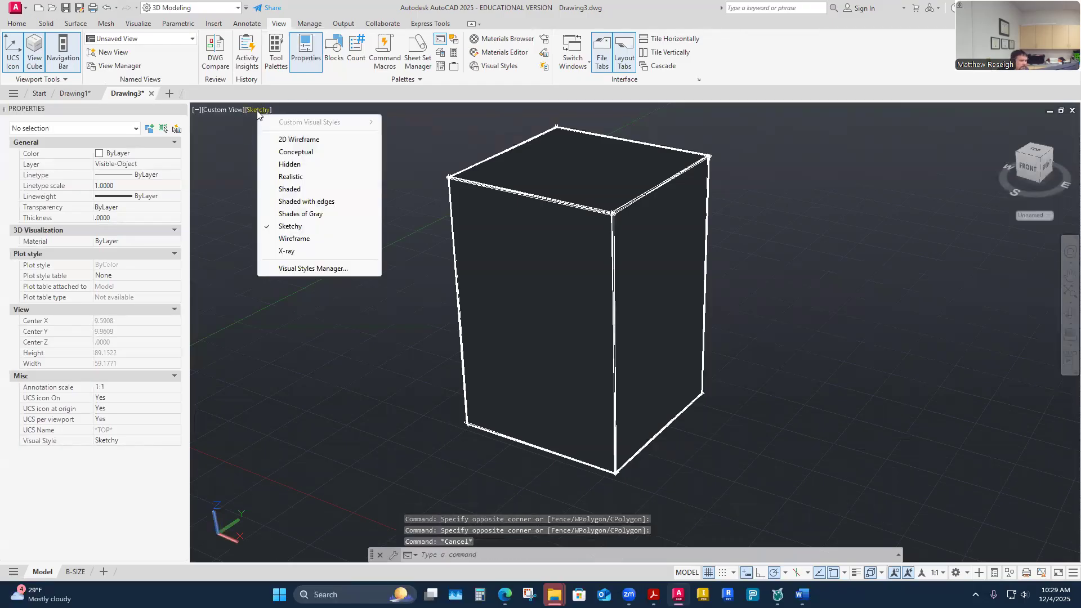
click(277, 239)
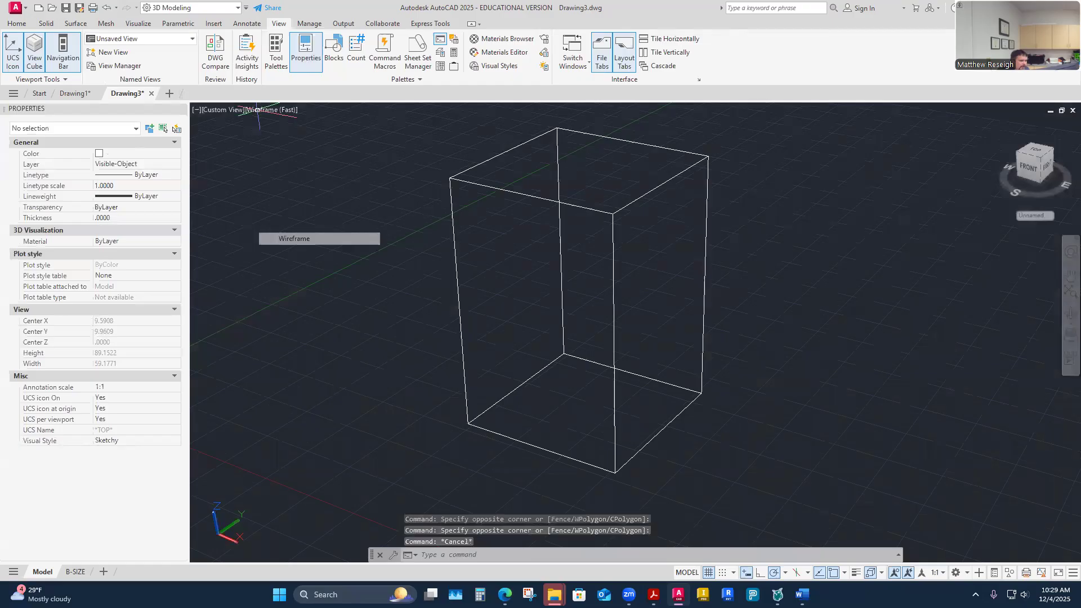
mouse_move(415, 332)
shift+middle_down()
mouse_move(416, 276)
mouse_move(437, 302)
shift+middle_up()
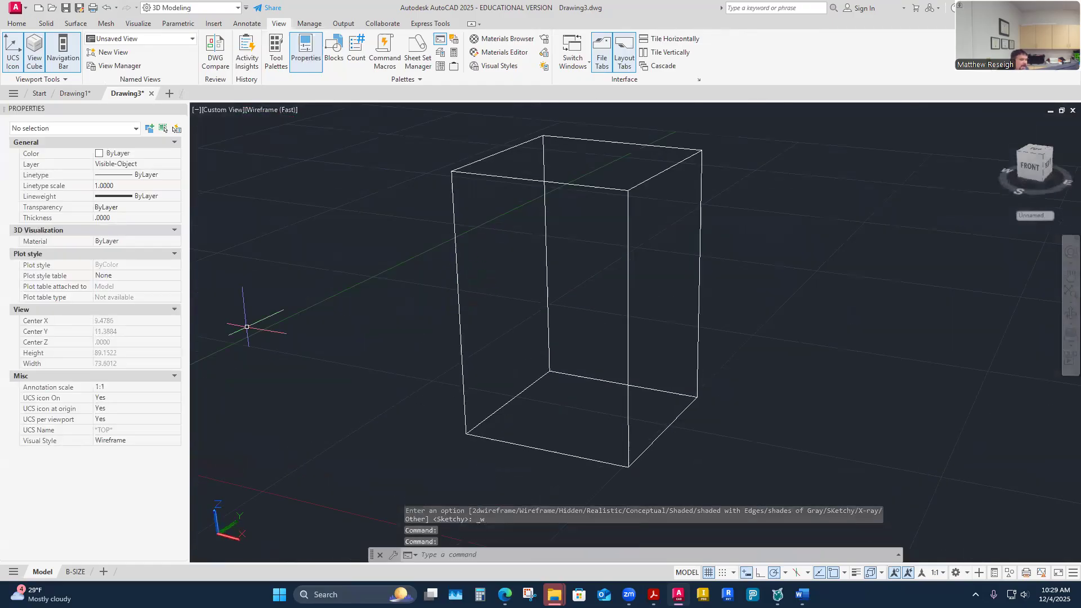
shift+middle_drag(247, 326, 252, 326)
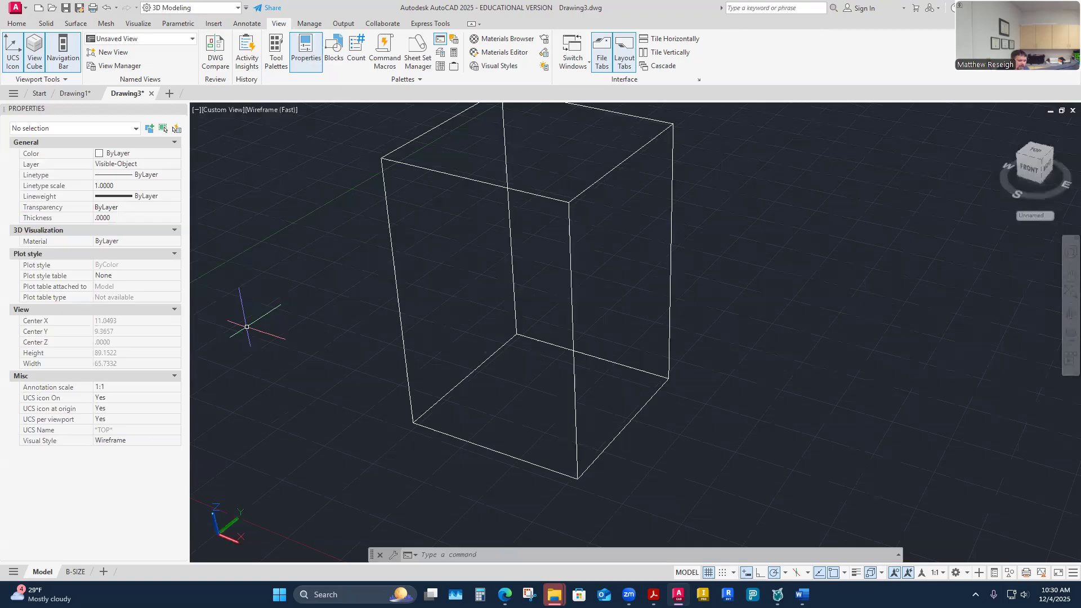
shift+middle_drag(246, 327, 315, 254)
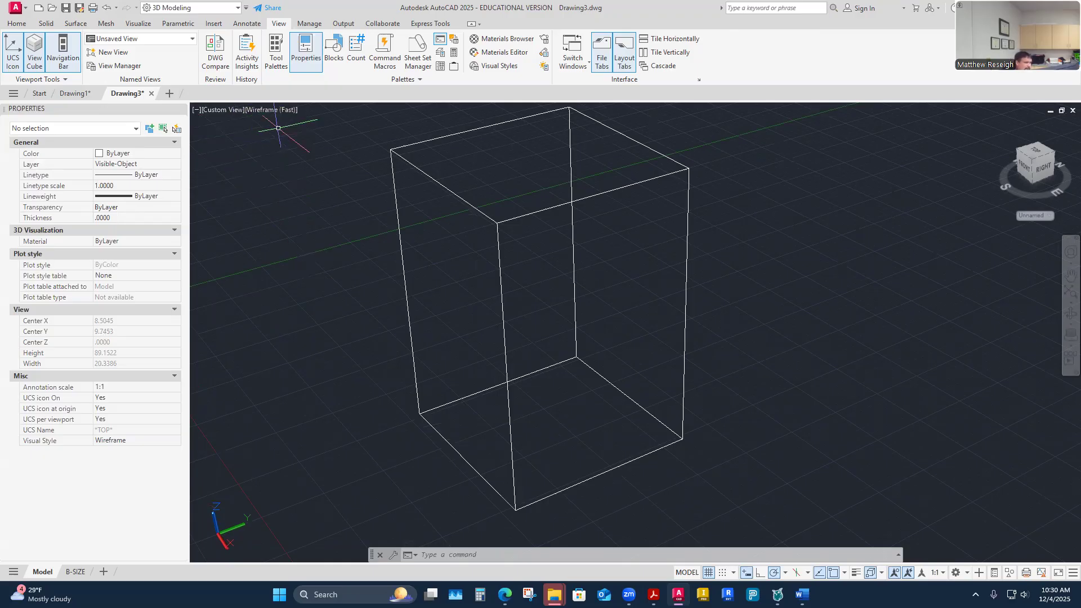
- Change the viewport's visual style to 2D Wireframe and inspect how the box and UCS icon are drawn
click(273, 109)
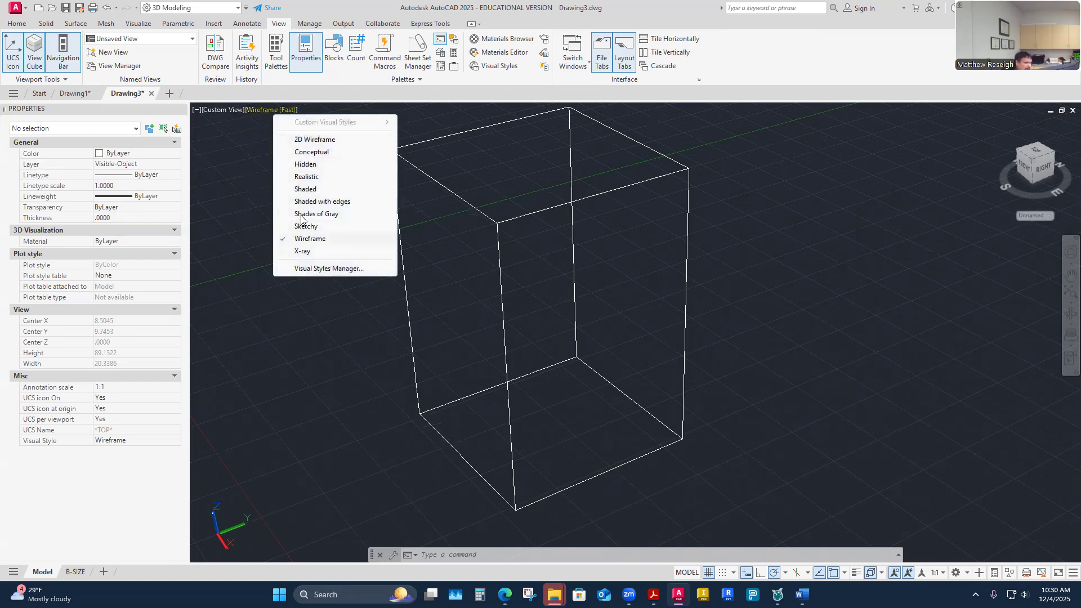
click(296, 140)
scroll(570, 398, up, 7)
scroll(523, 404, up, 3)
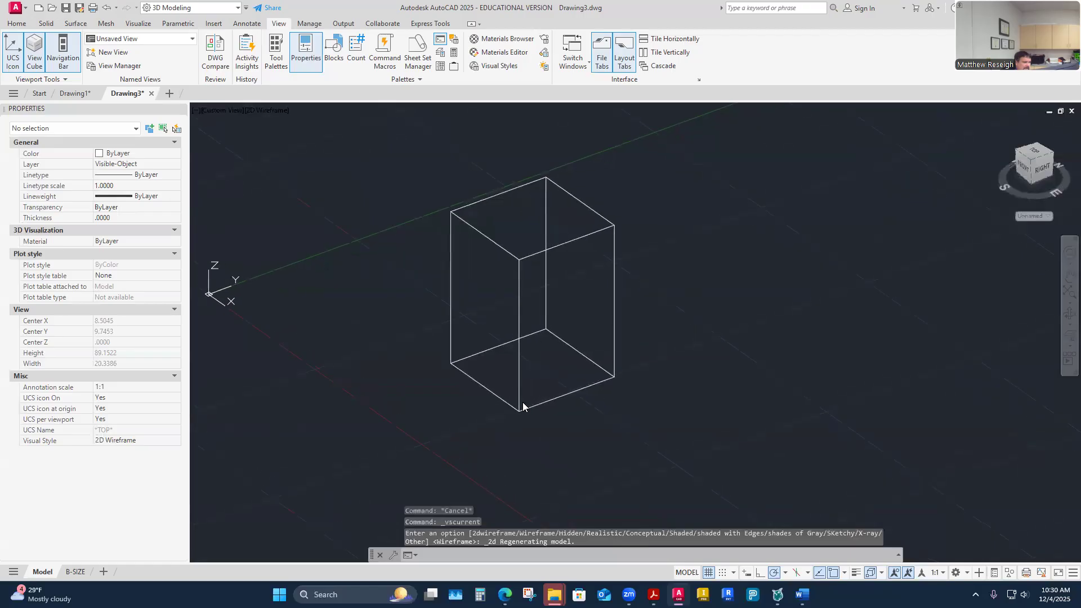
scroll(511, 405, down, 2)
scroll(511, 405, up, 1)
scroll(511, 405, up, 1)
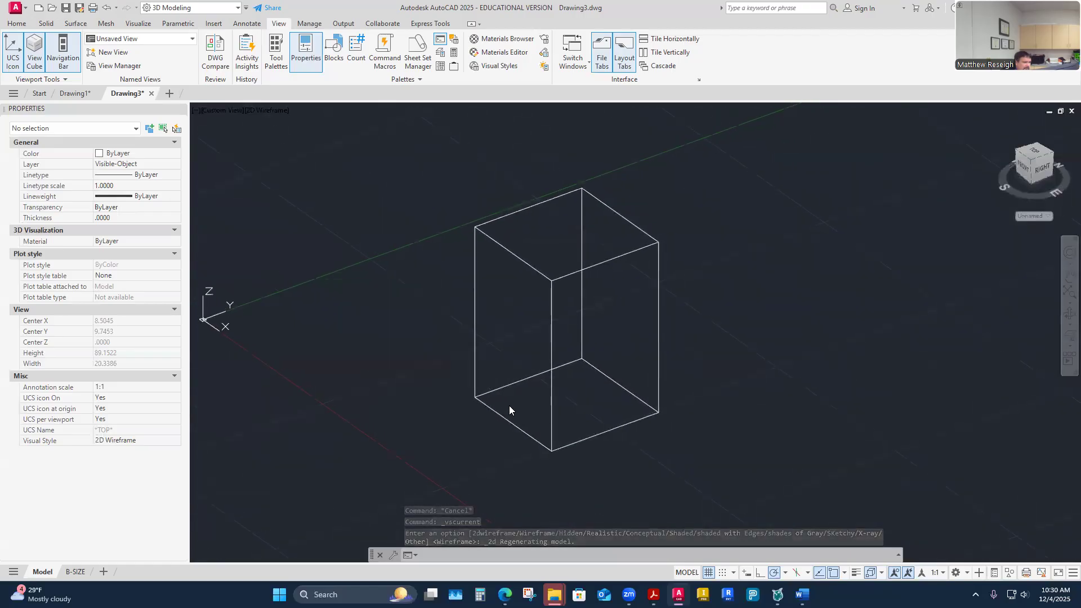
scroll(420, 388, down, 2)
middle_drag(420, 387, 486, 355)
scroll(487, 356, down, 1)
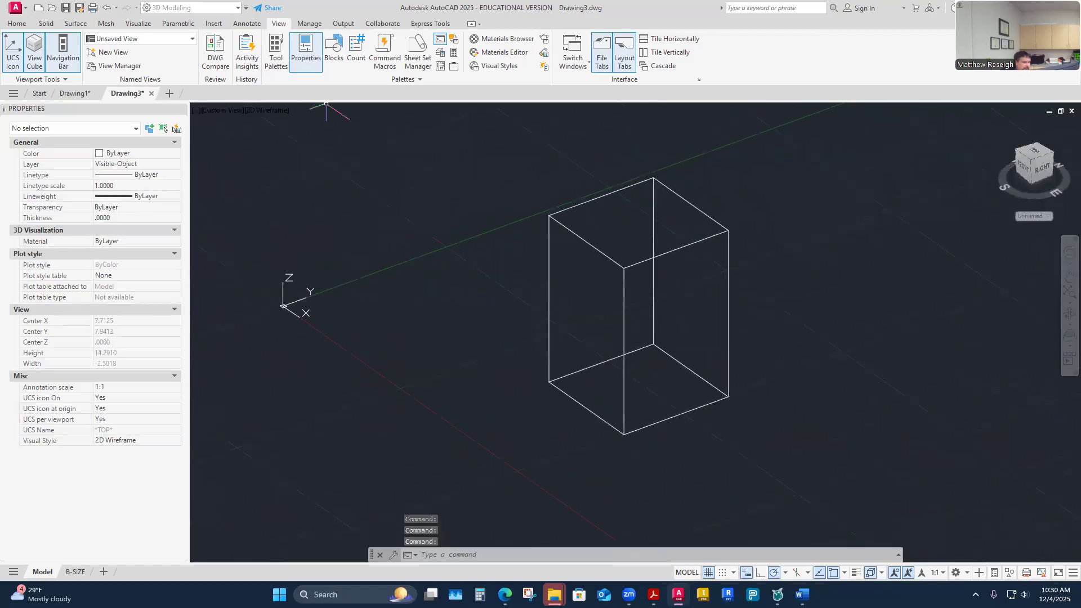
- Return the viewport from 2D Wireframe to the Wireframe visual style for comparison
click(266, 110)
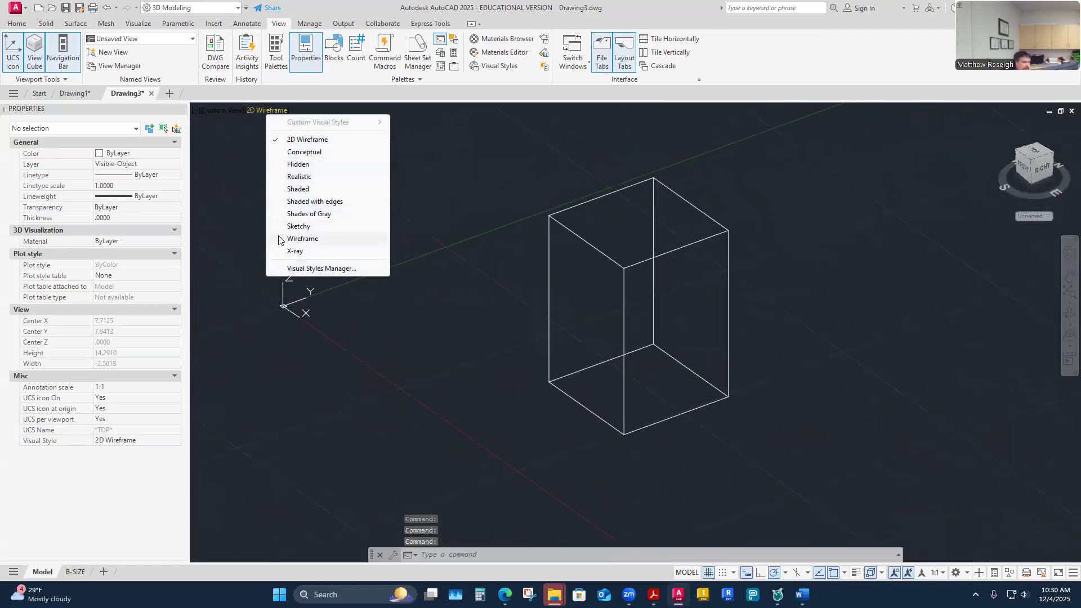
click(280, 238)
shift+middle_drag(440, 305, 330, 152)
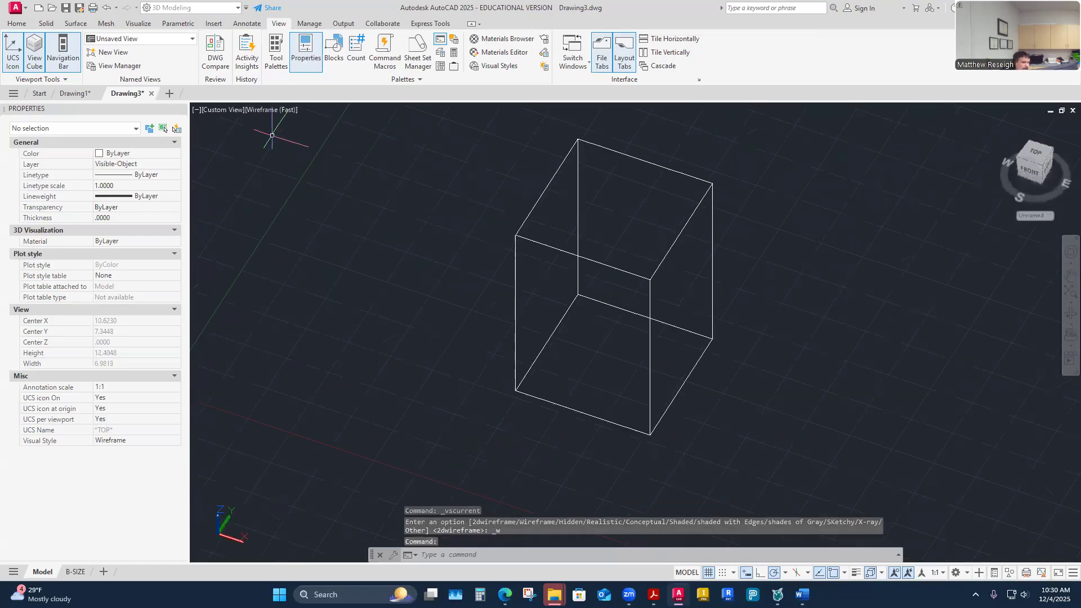
- Set the viewport's visual style to X-ray and look through the box's transparent faces from above and the side
click(270, 112)
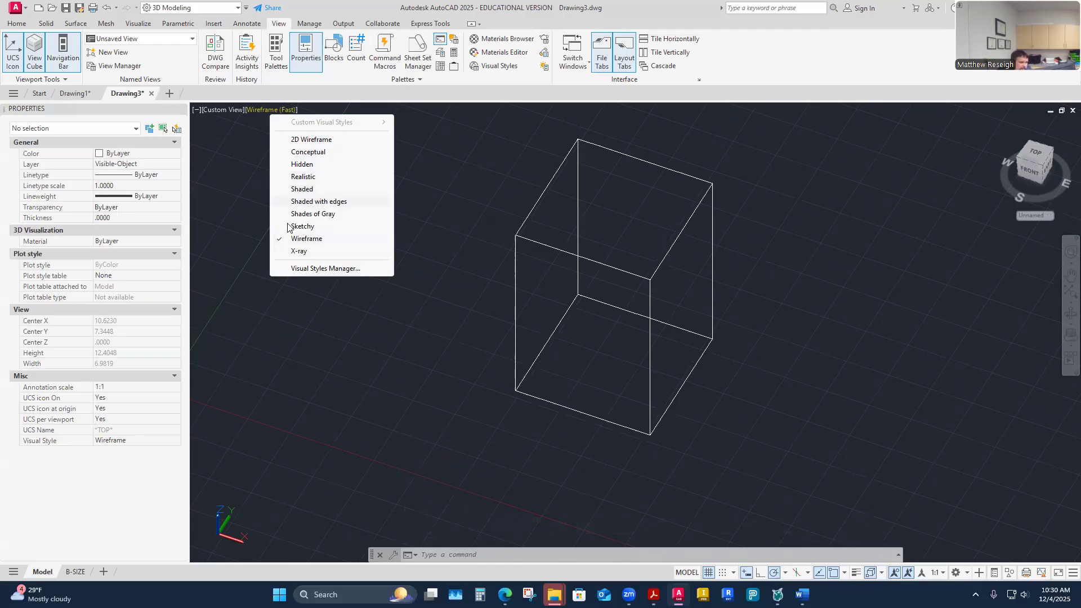
click(287, 252)
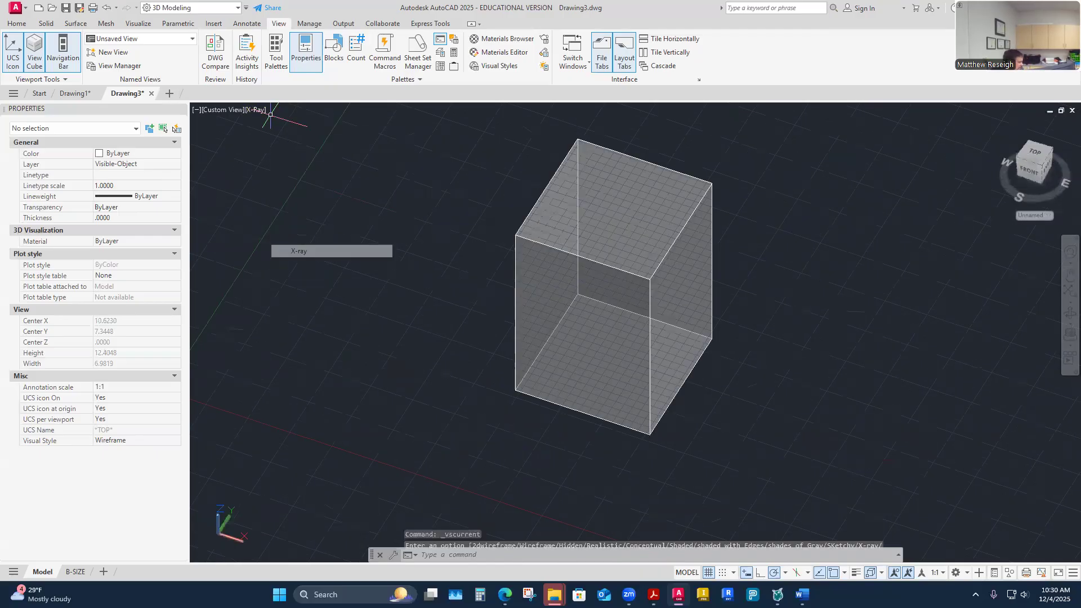
shift+middle_drag(621, 401, 545, 409)
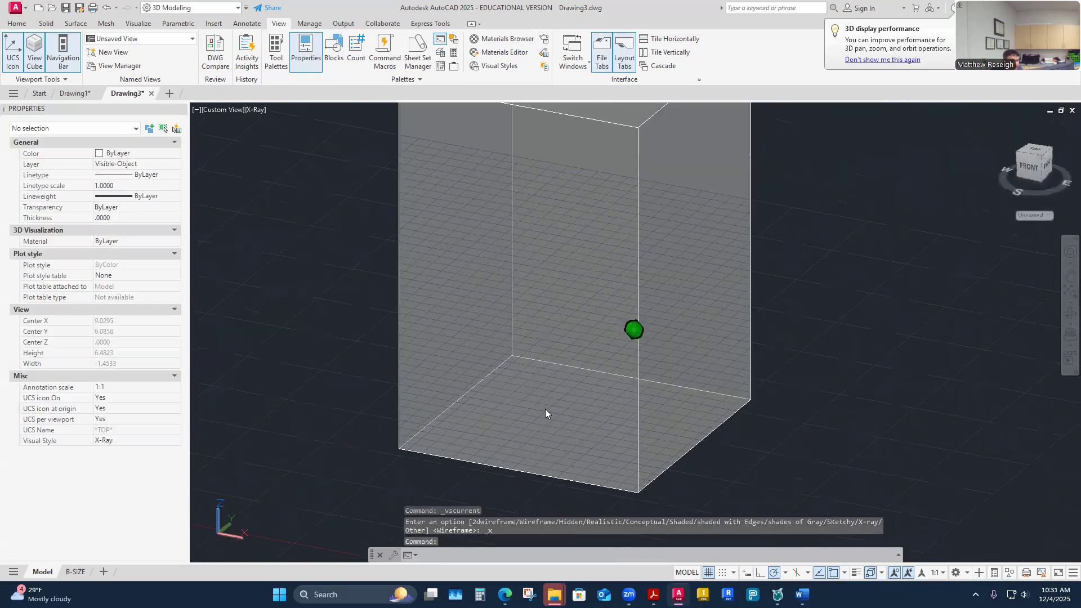
shift+middle_drag(585, 364, 585, 367)
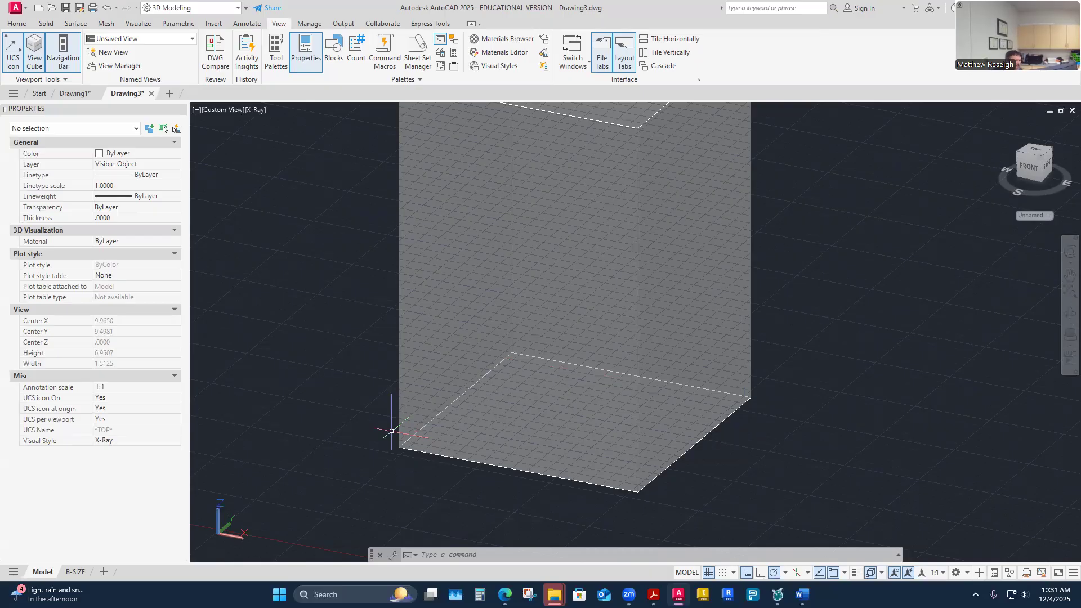
shift+middle_drag(392, 431, 450, 485)
scroll(439, 416, down, 2)
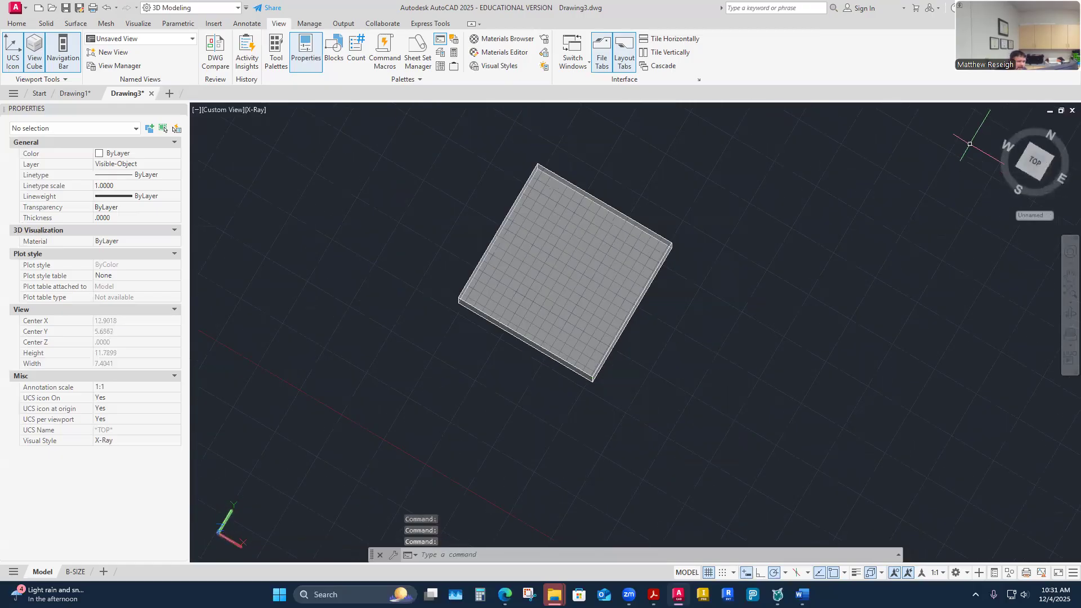
click(999, 122)
shift+middle_drag(638, 421, 610, 434)
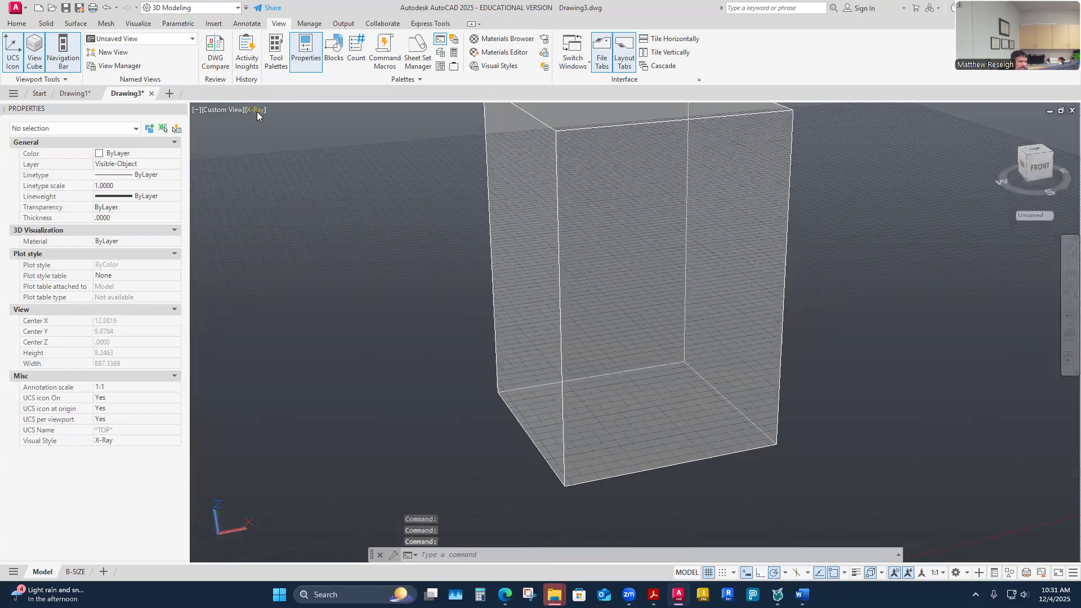
- Set the viewport's visual style to Realistic and view the box's top and side faces
click(258, 113)
click(278, 178)
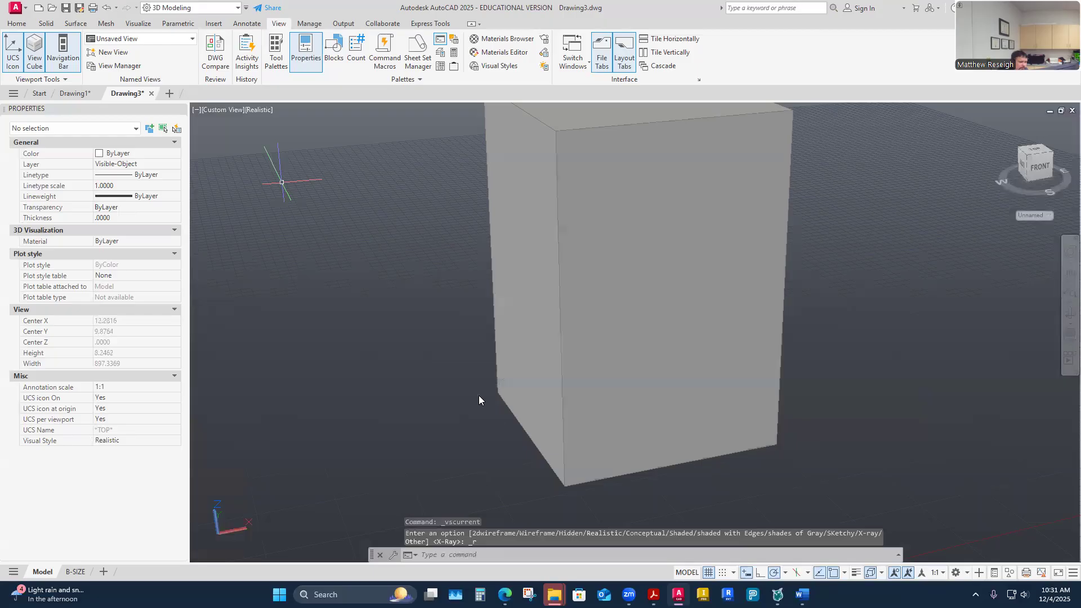
shift+middle_drag(478, 395, 529, 449)
shift+middle_drag(534, 407, 378, 206)
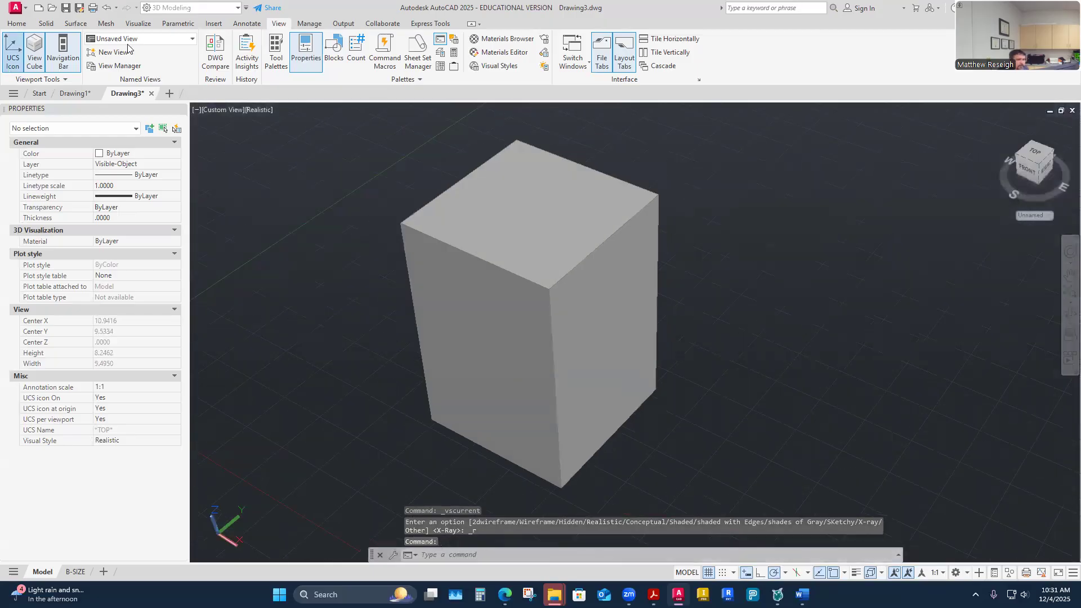
- Create a solid cylinder beside the box with a base radius of 2 and a height of -4
click(16, 26)
click(21, 63)
click(22, 104)
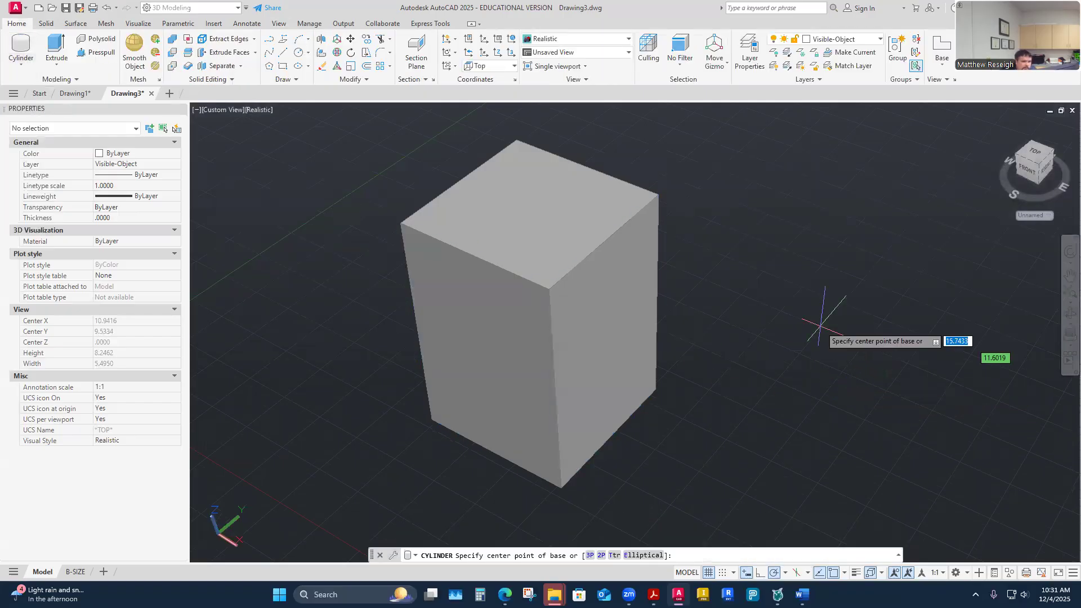
click(782, 258)
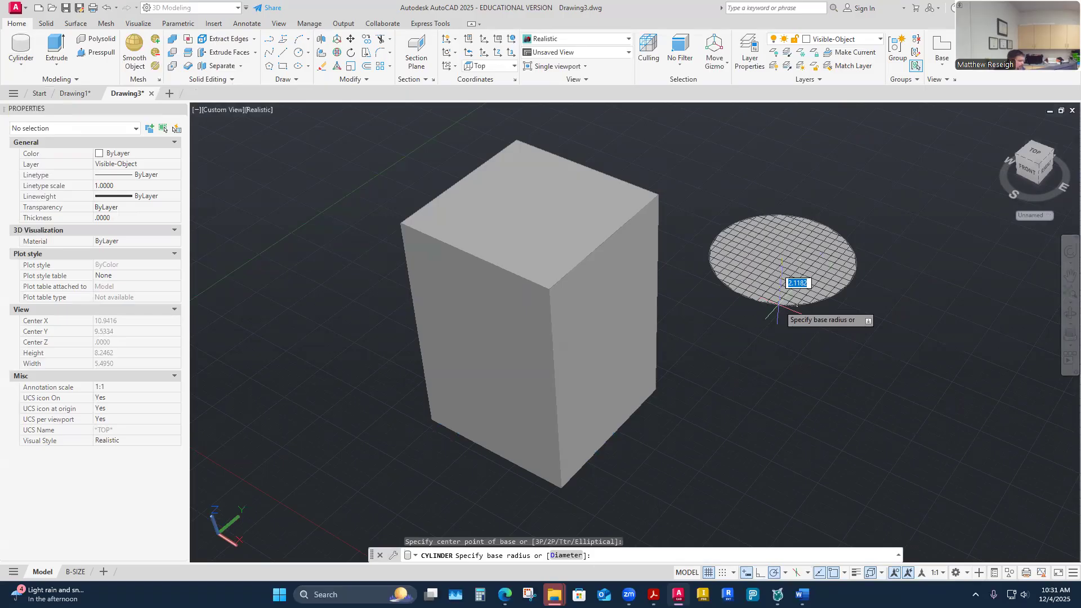
text(2)
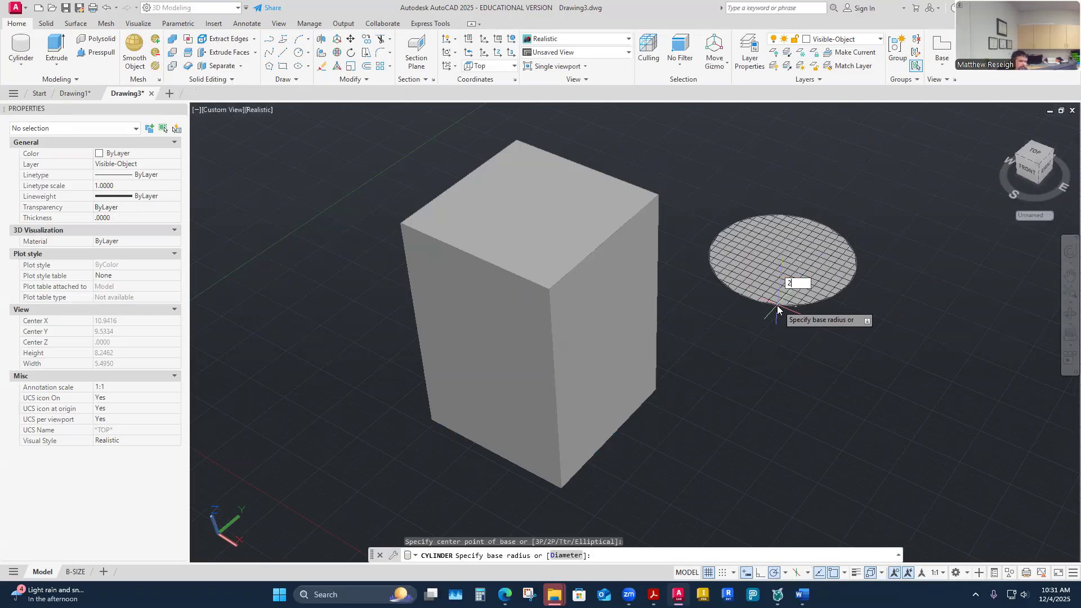
key(Return)
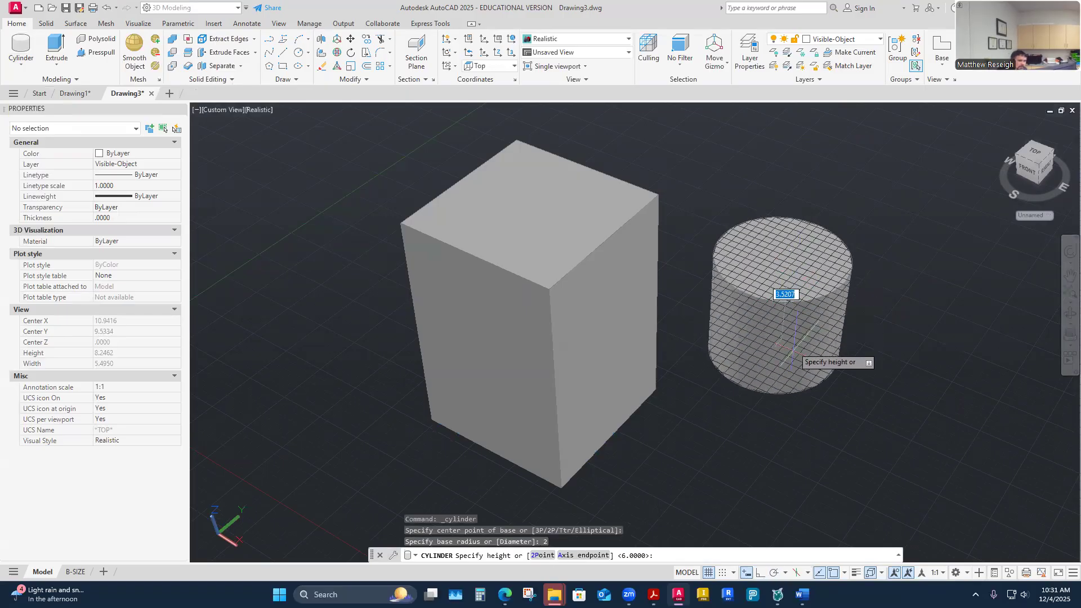
mouse_move(751, 339)
shift+middle_down()
mouse_move(719, 329)
mouse_move(705, 361)
mouse_move(688, 159)
shift+middle_up()
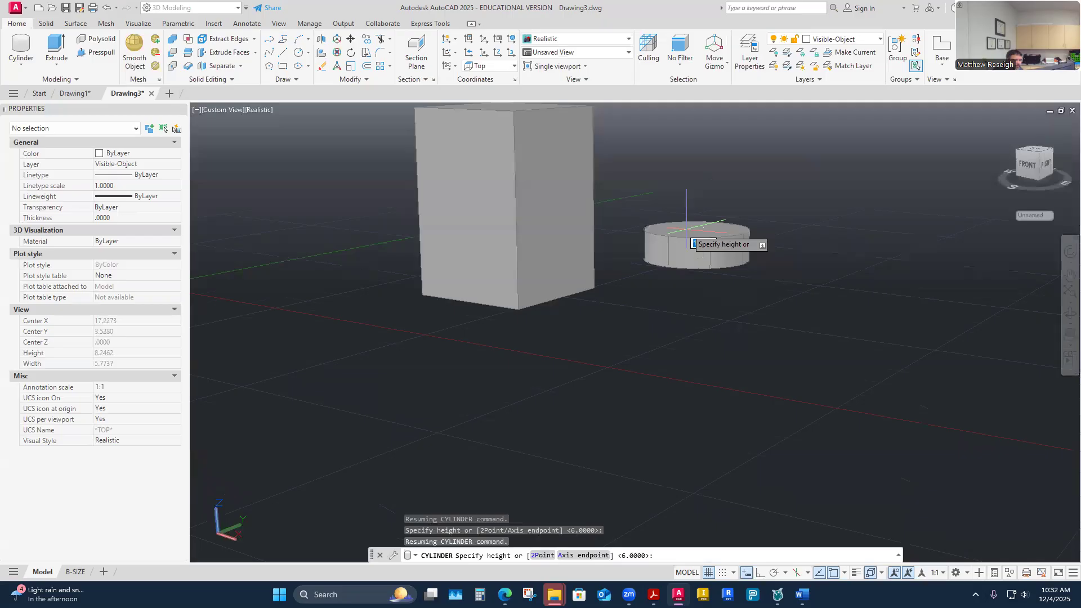
text(4)
key(Return)
shift+middle_drag(687, 229, 702, 243)
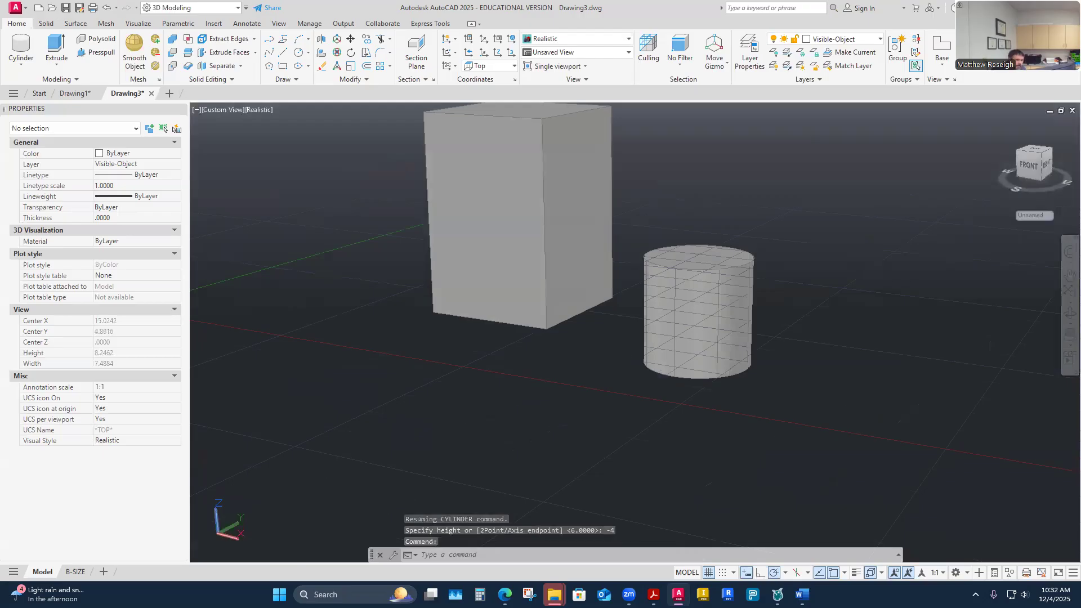
- Undo the creation of the downward cylinder beside the box
shift+middle_drag(687, 229, 709, 243)
click(104, 8)
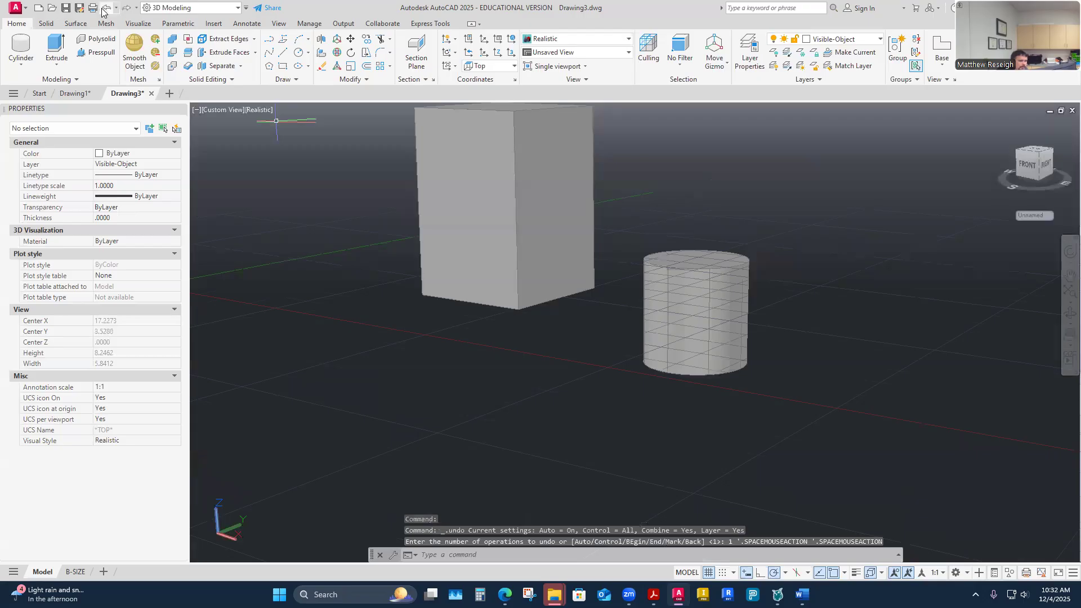
click(104, 8)
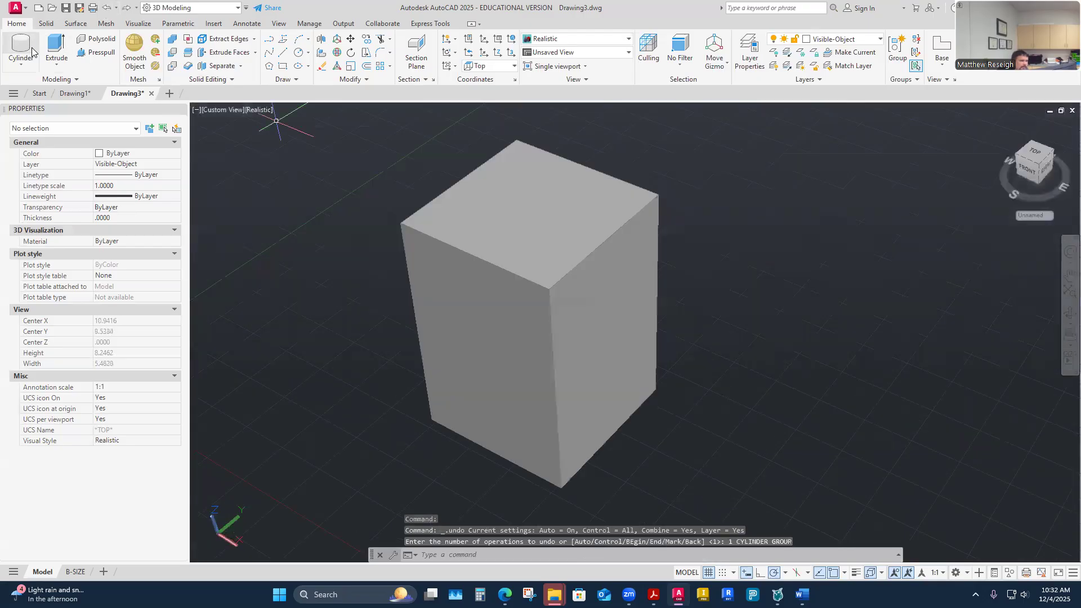
- Create a solid cylinder on the ground plane beside the box with a base radius of 2 and a height of 4
click(21, 64)
click(33, 106)
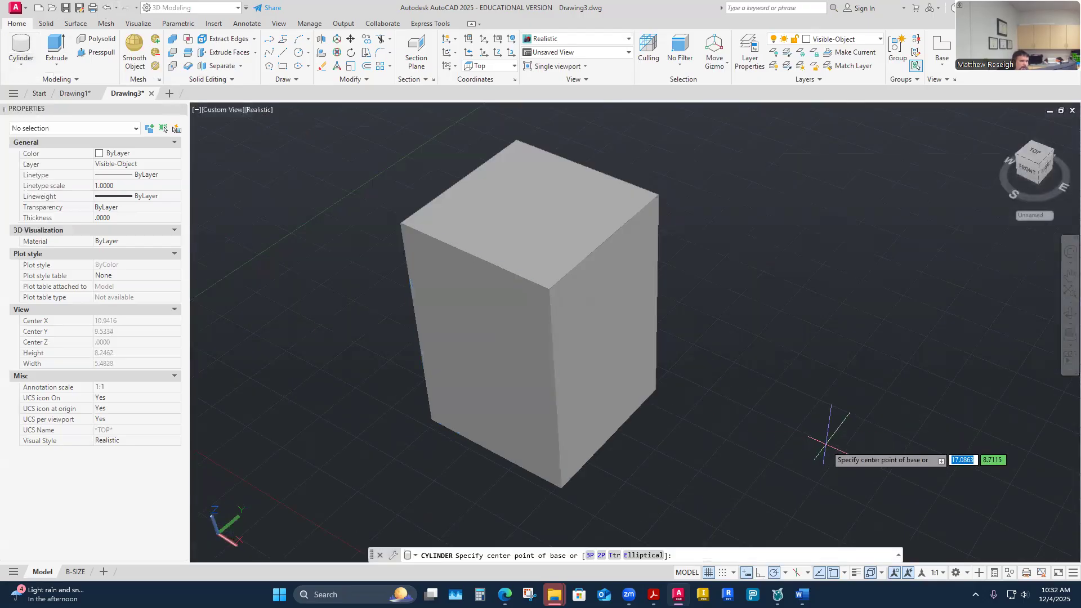
click(791, 341)
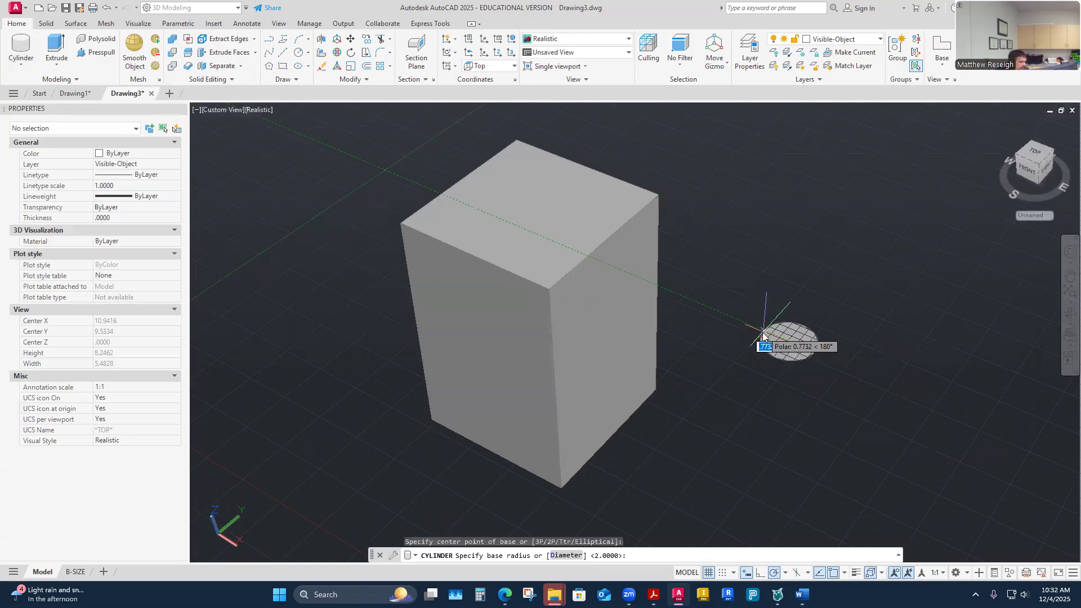
text(2)
key(Return)
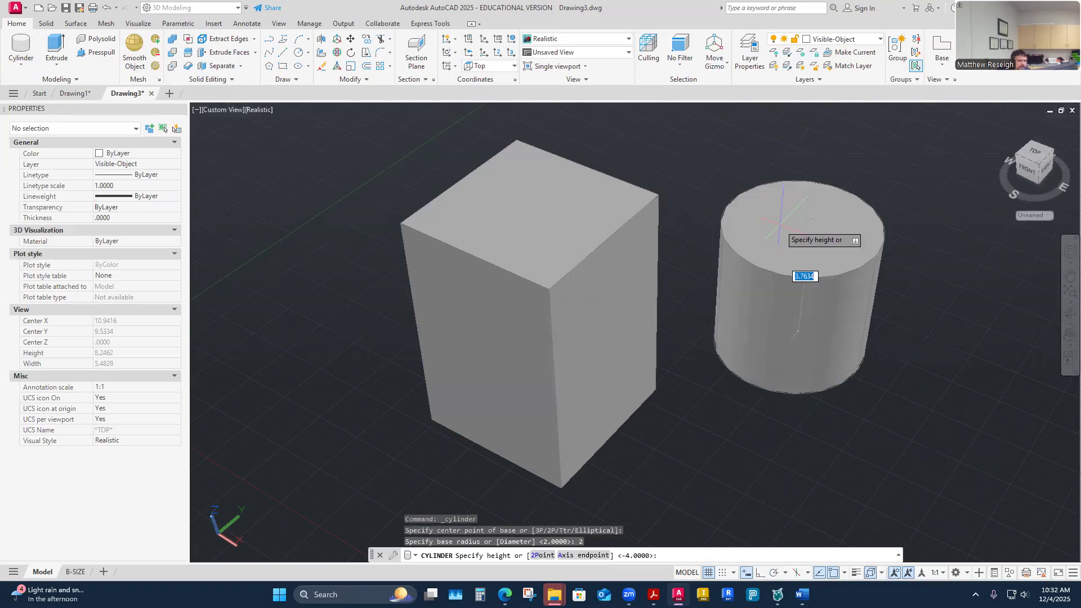
shift+middle_drag(781, 272, 775, 279)
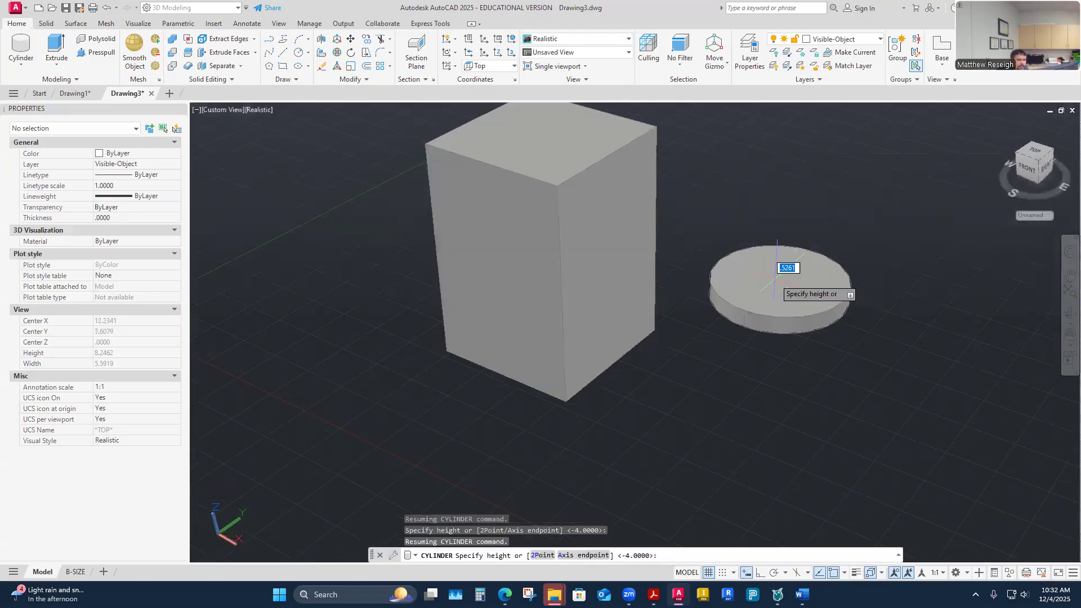
shift+middle_drag(769, 369, 783, 416)
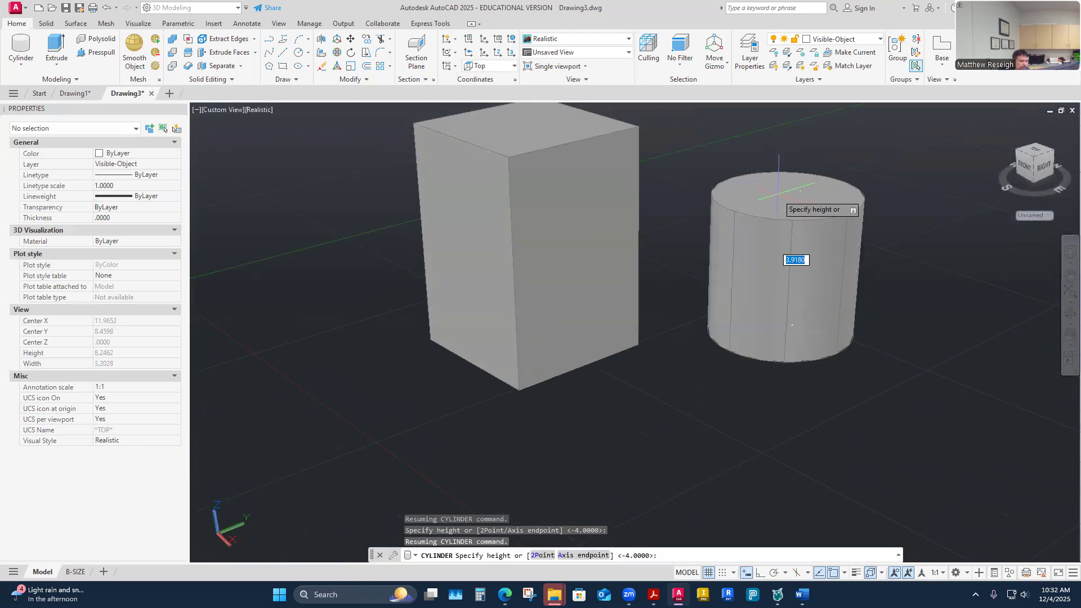
text(4)
key(Return)
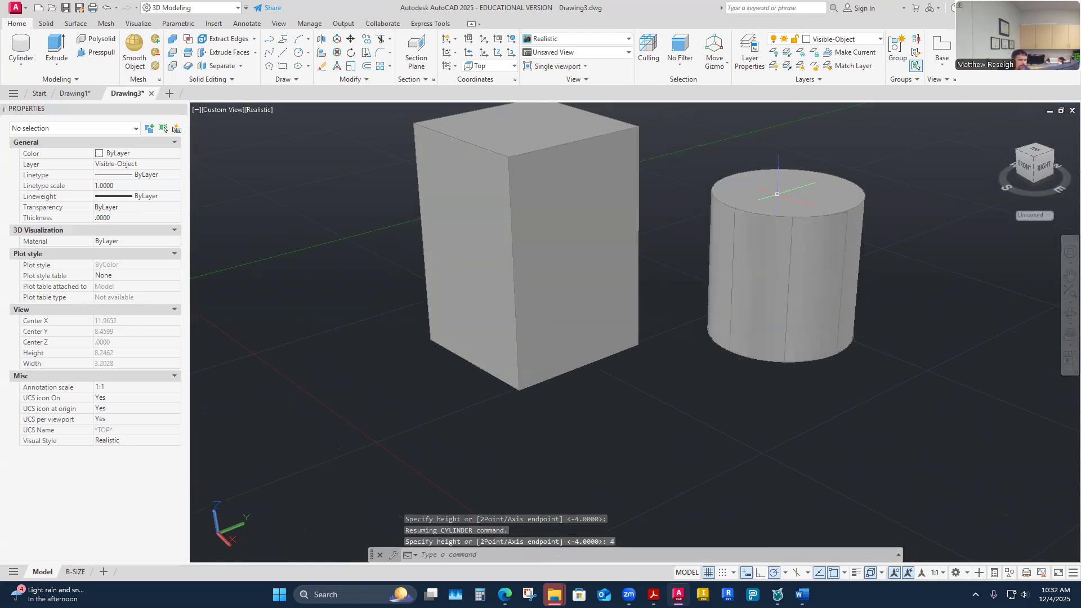
- Create a solid cone in front of the cylinder with a base radius of 2 and a height of 4
shift+middle_drag(725, 215, 645, 359)
shift+middle_drag(447, 299, 575, 239)
click(21, 64)
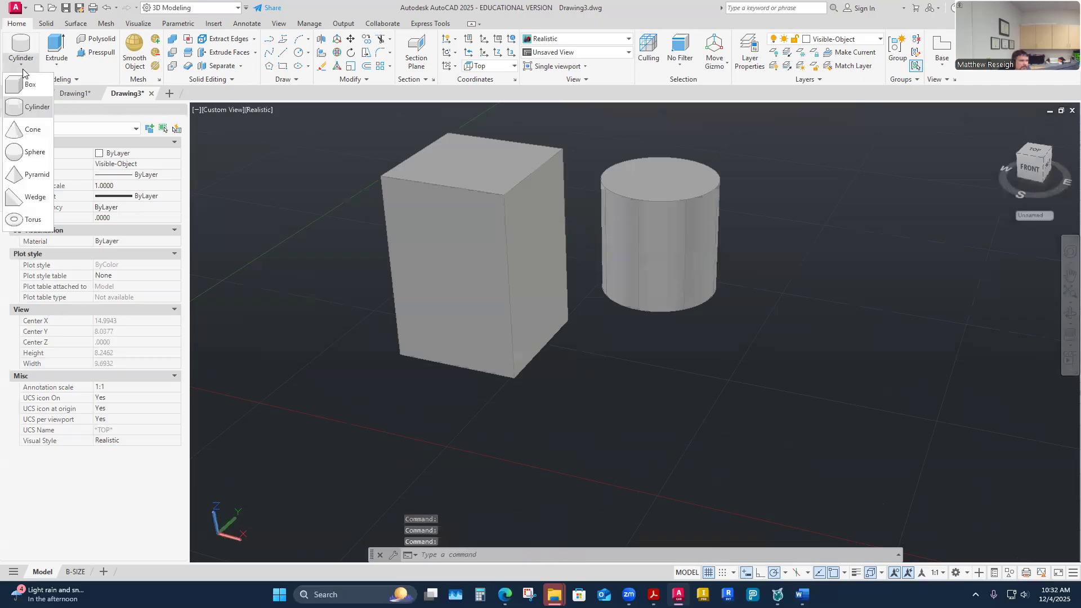
click(31, 129)
shift+middle_drag(268, 241, 422, 313)
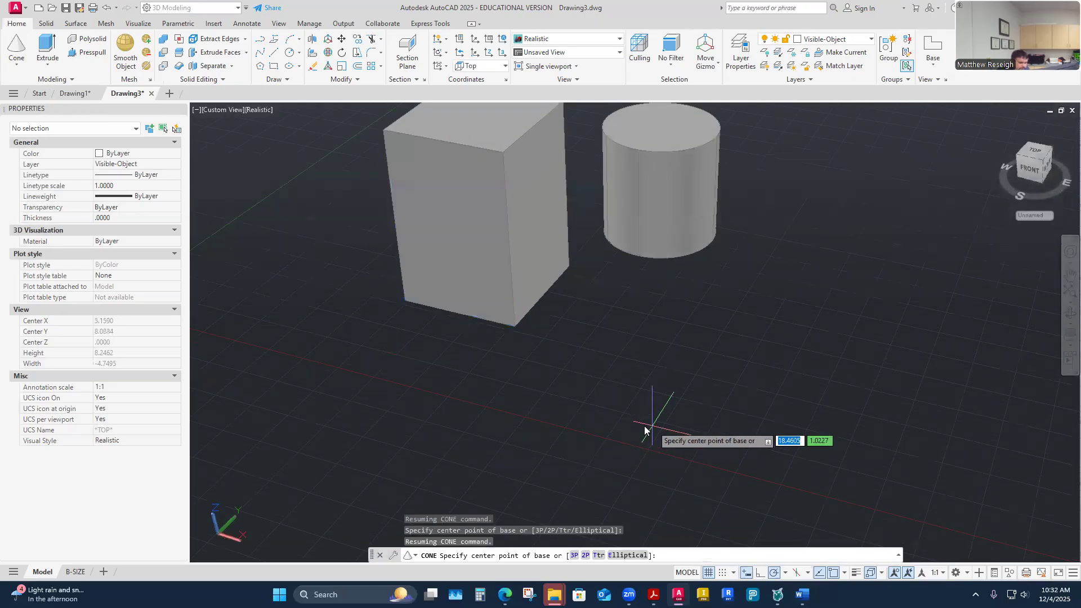
scroll(342, 331, down, 1)
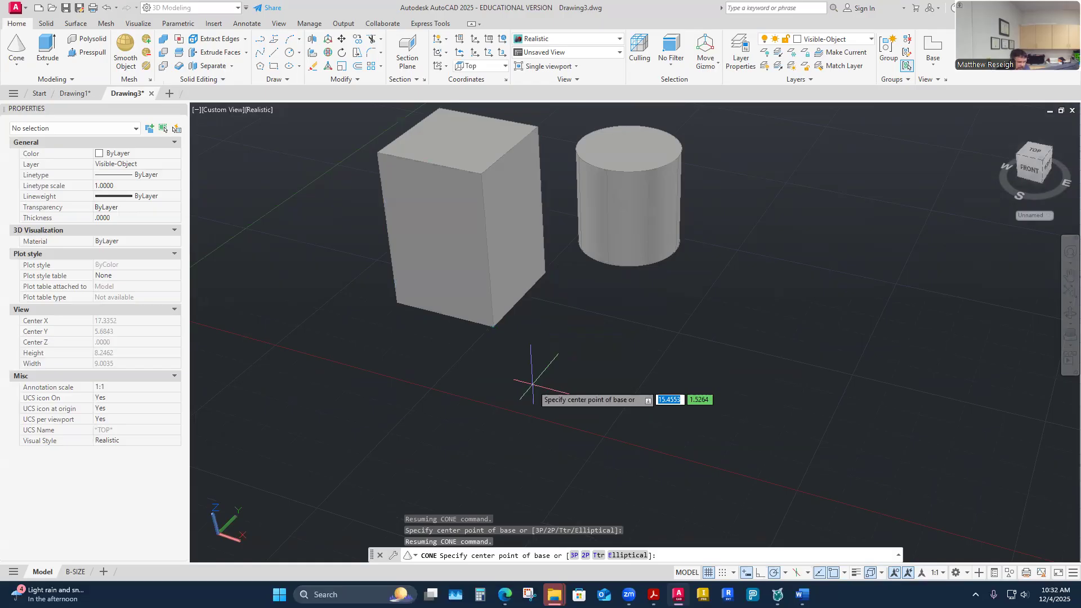
click(670, 338)
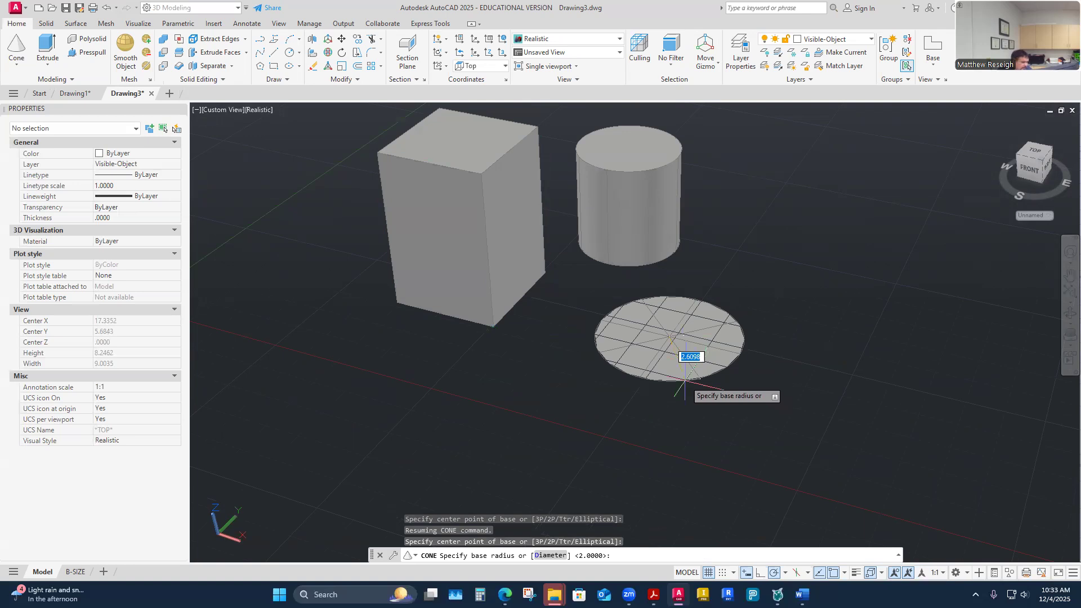
key(Return)
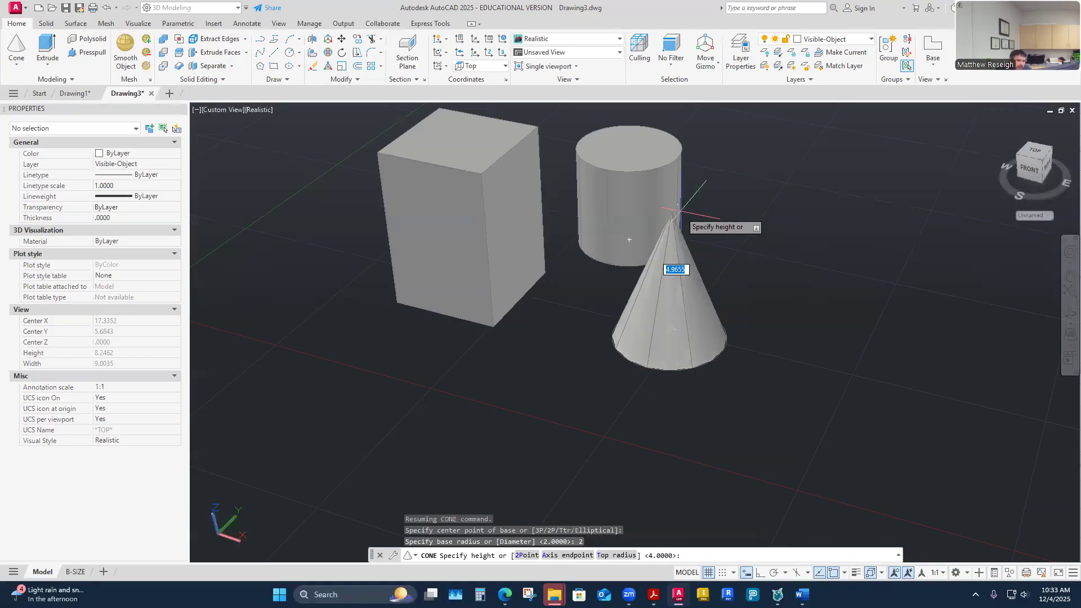
text(4)
key(Return)
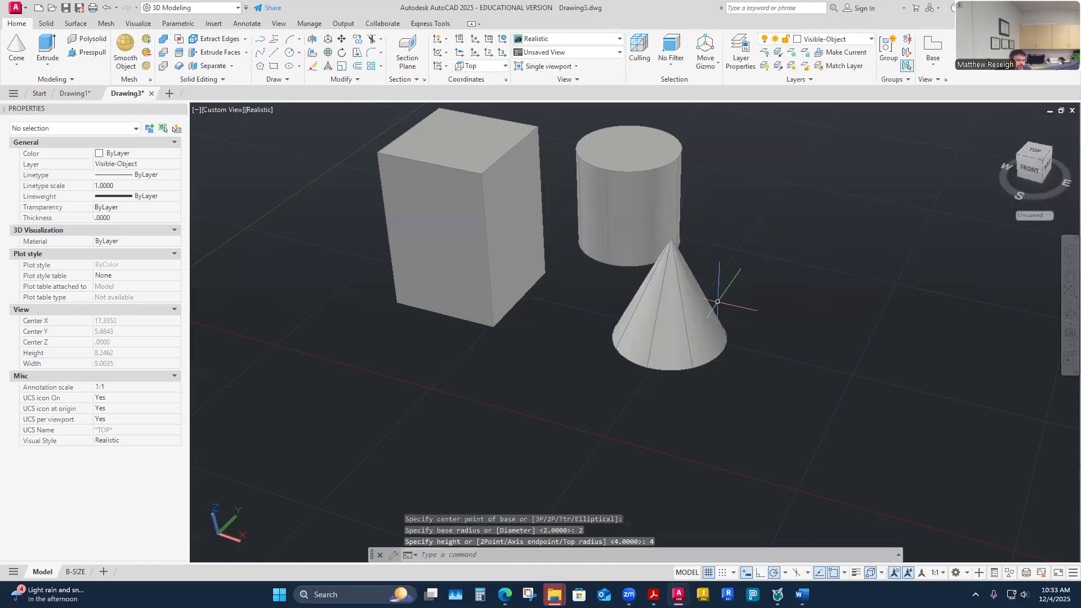
shift+middle_drag(717, 302, 670, 366)
shift+middle_drag(665, 327, 25, 99)
click(8, 66)
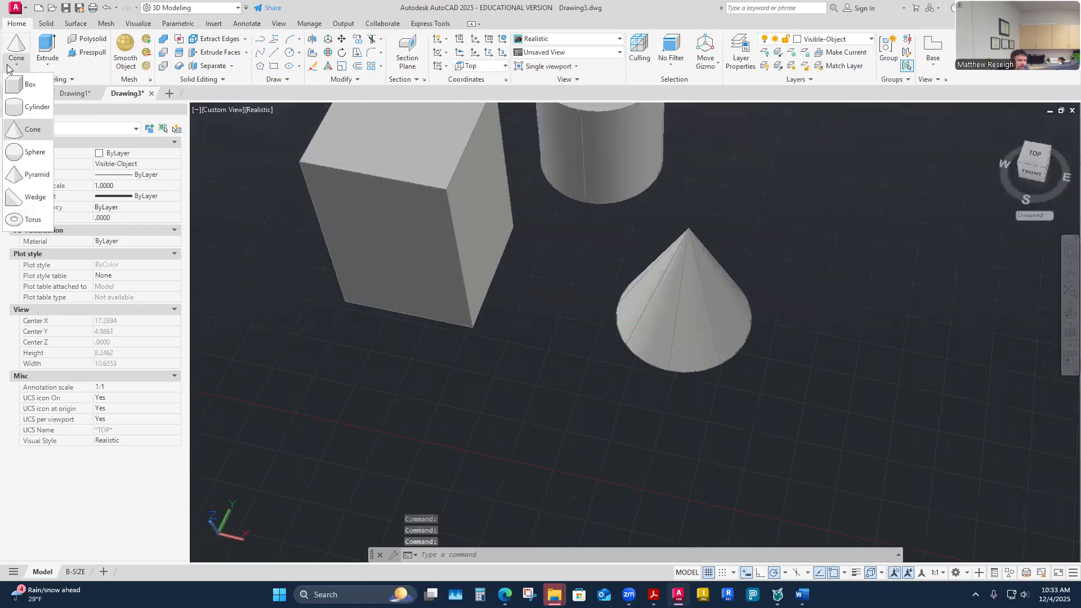
click(32, 130)
shift+middle_drag(637, 406, 732, 282)
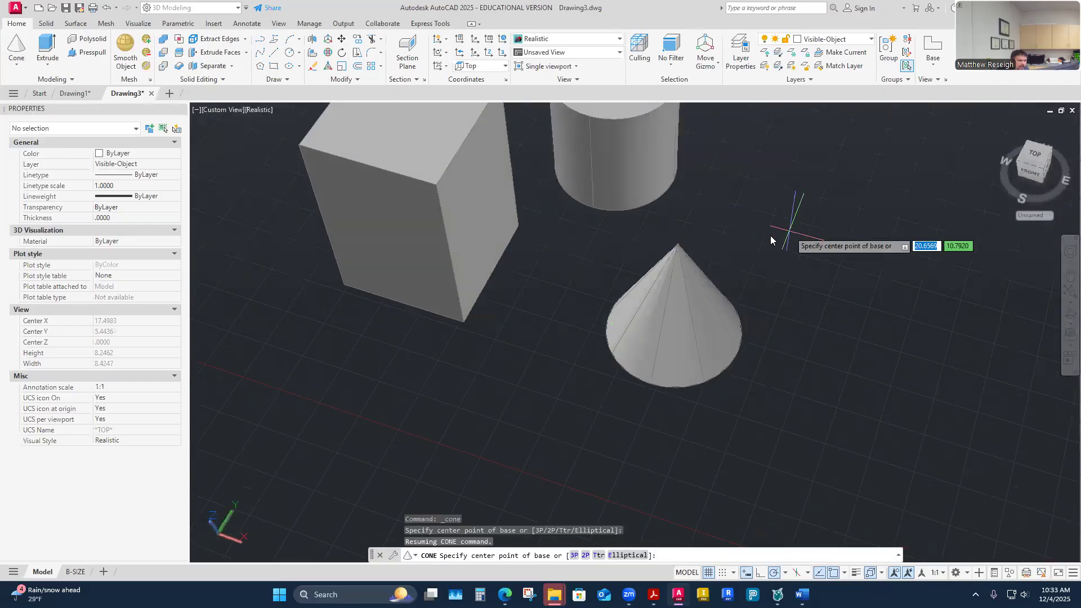
click(789, 231)
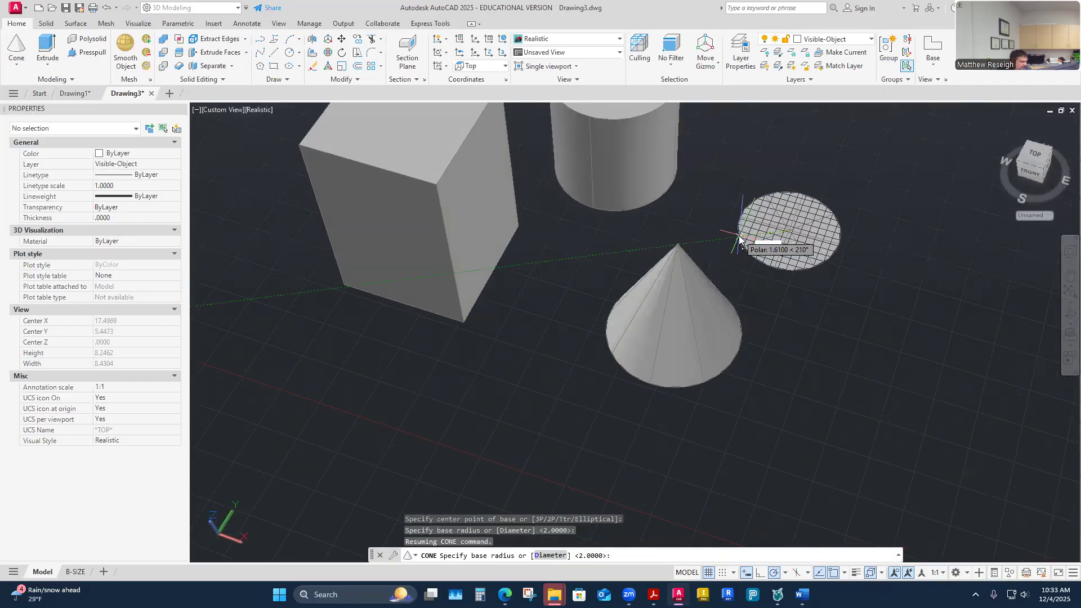
text(2)
key(Return)
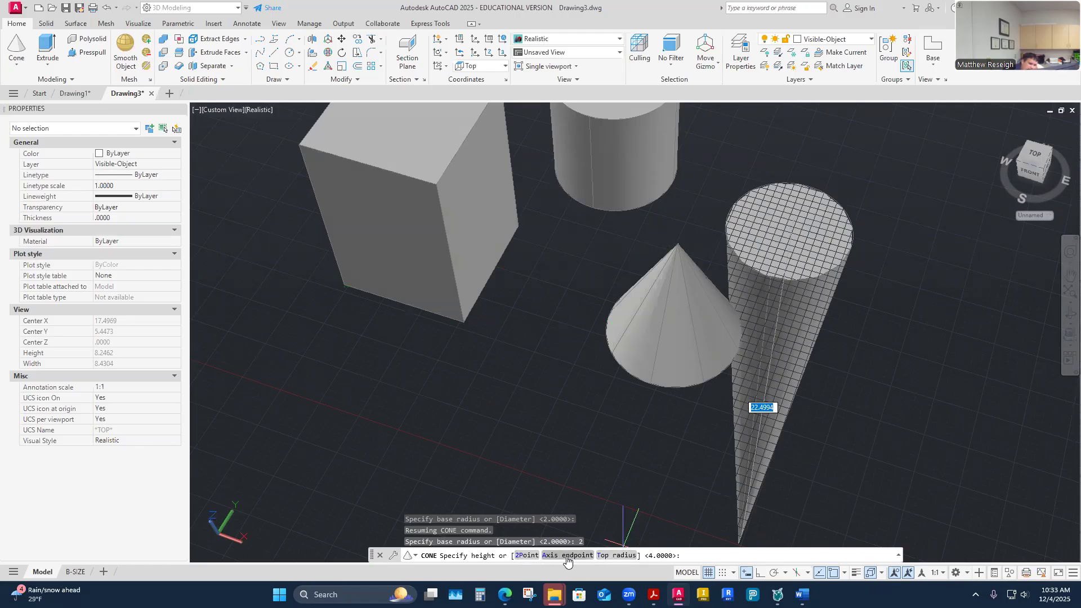
click(613, 556)
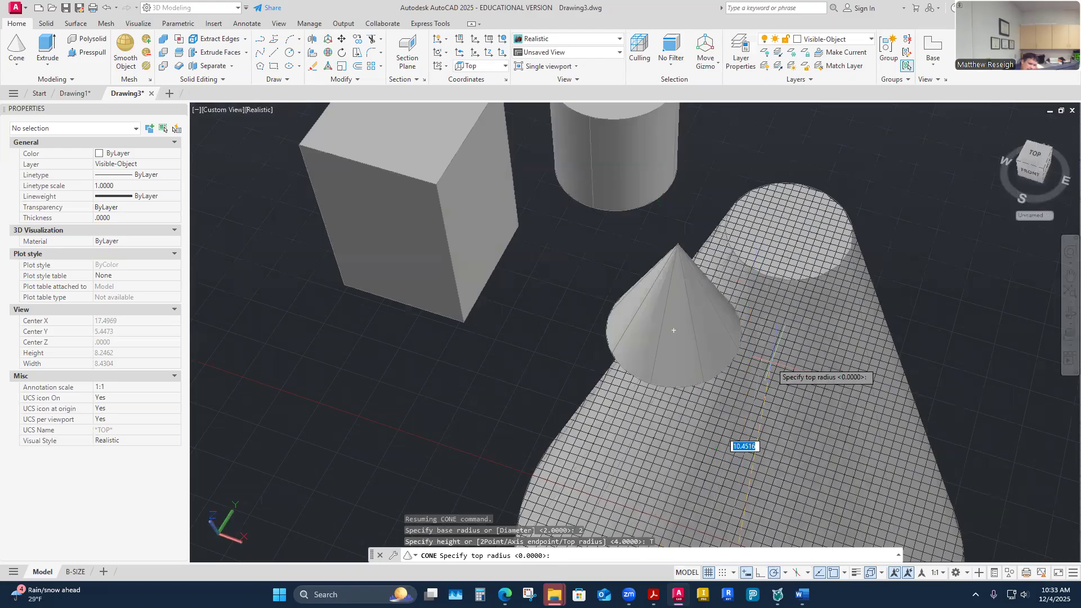
shift+middle_drag(748, 305, 727, 267)
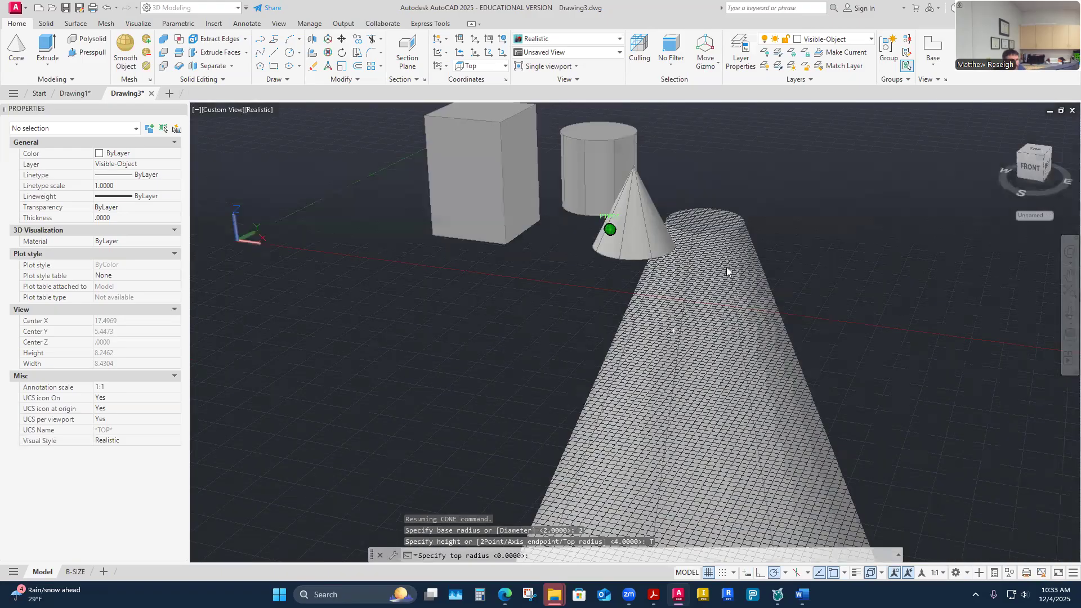
shift+middle_drag(671, 319, 715, 236)
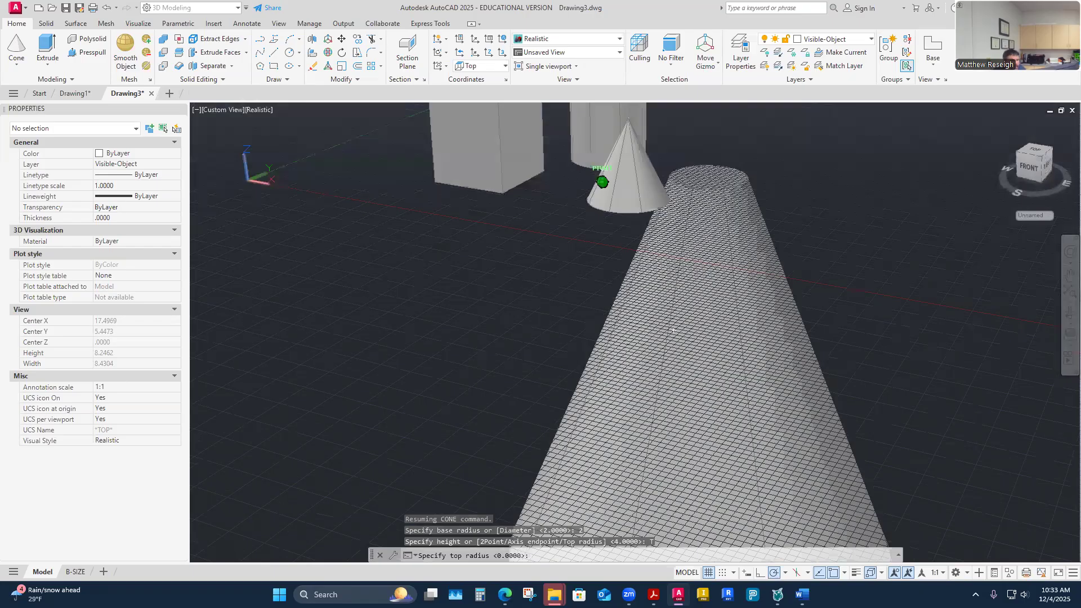
shift+middle_drag(673, 330, 669, 346)
key(Escape)
key(Escape)
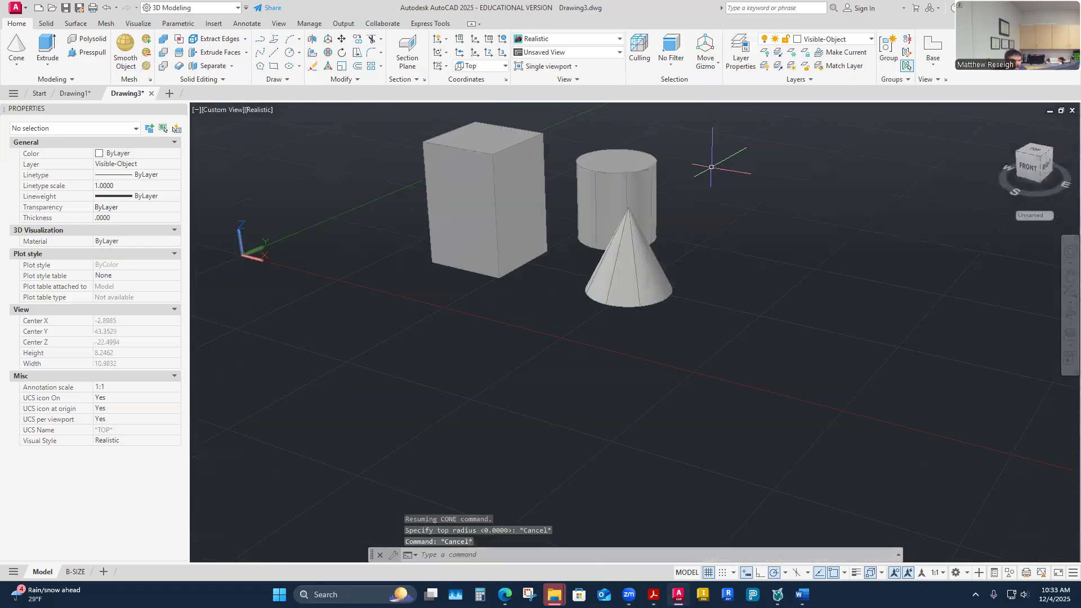
- Create a truncated cone beside the pointed cone and cylinder with base radius 2, top radius 1 and height 6
click(15, 66)
click(17, 126)
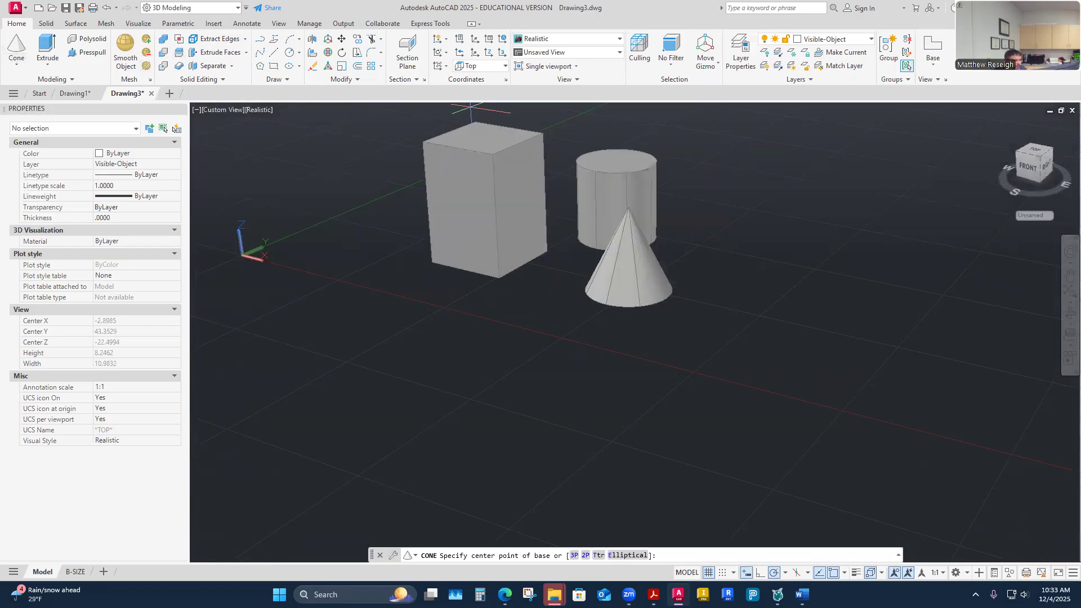
click(745, 258)
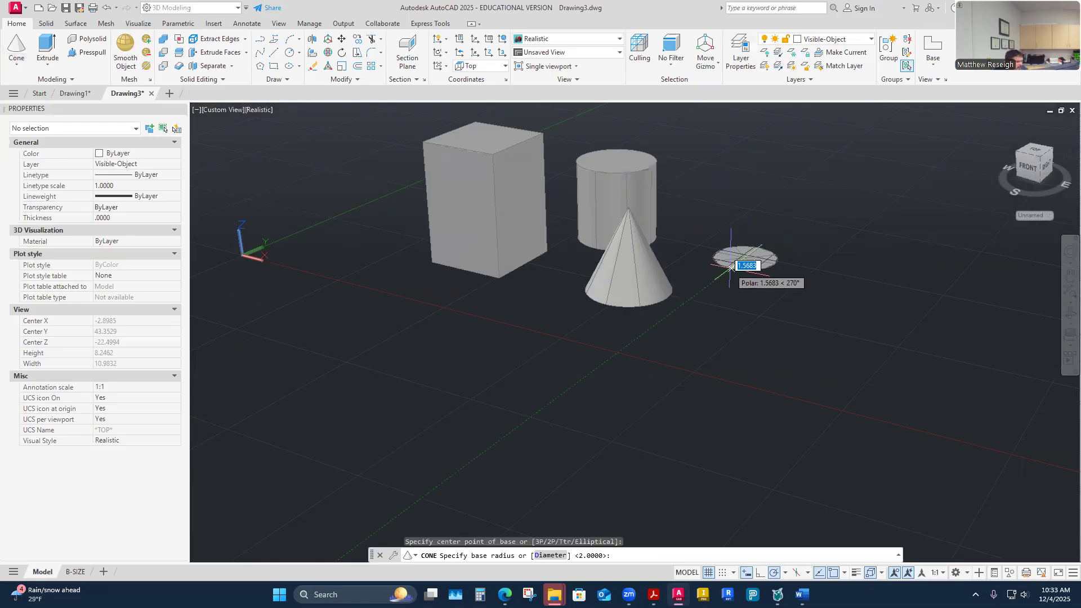
text(2)
key(Return)
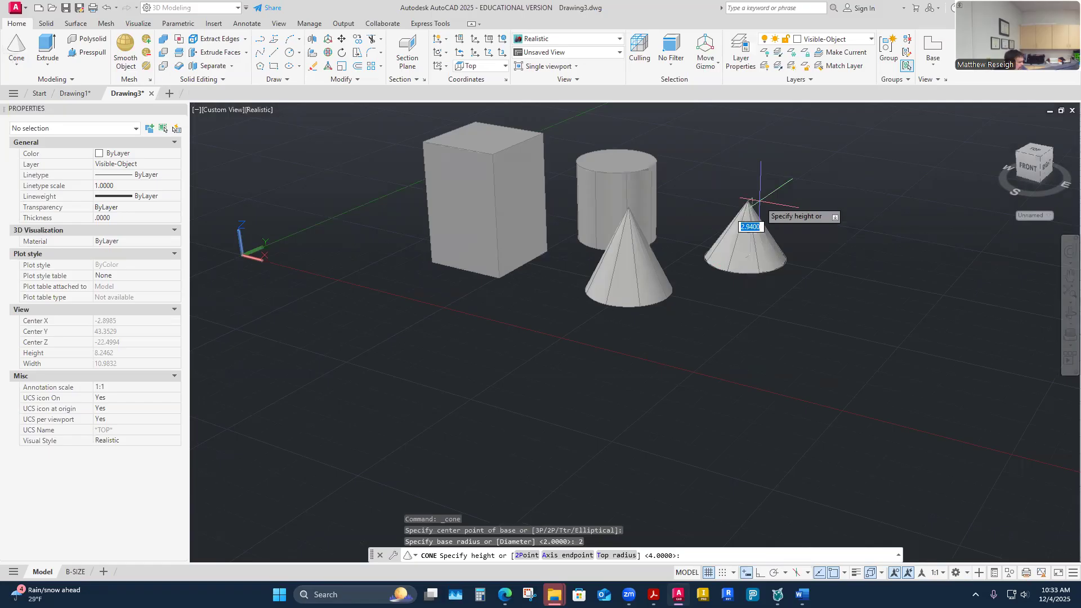
text(t)
key(Return)
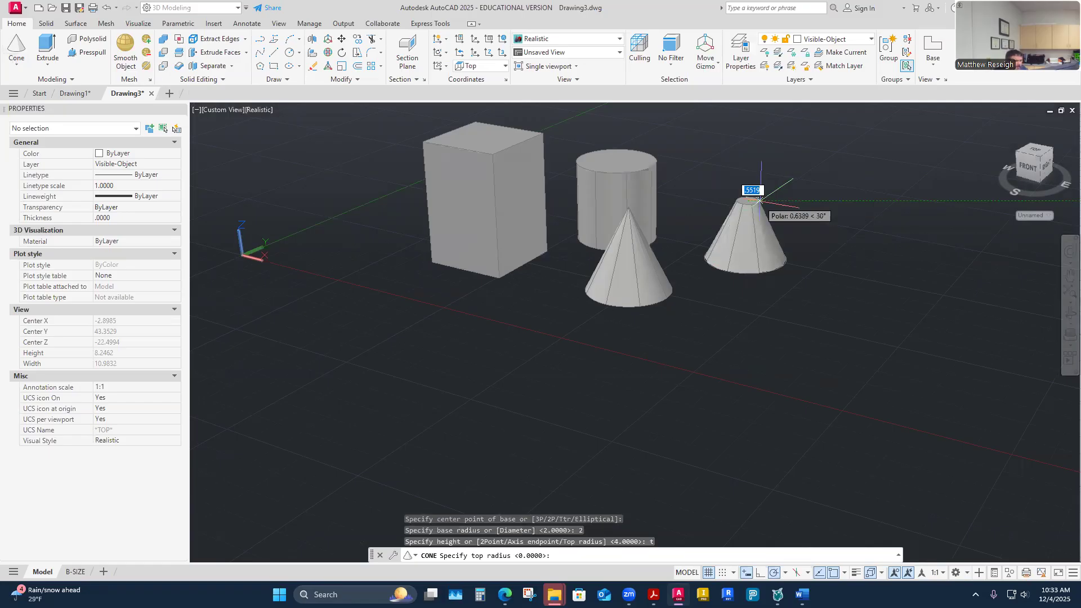
scroll(757, 175, up, 1)
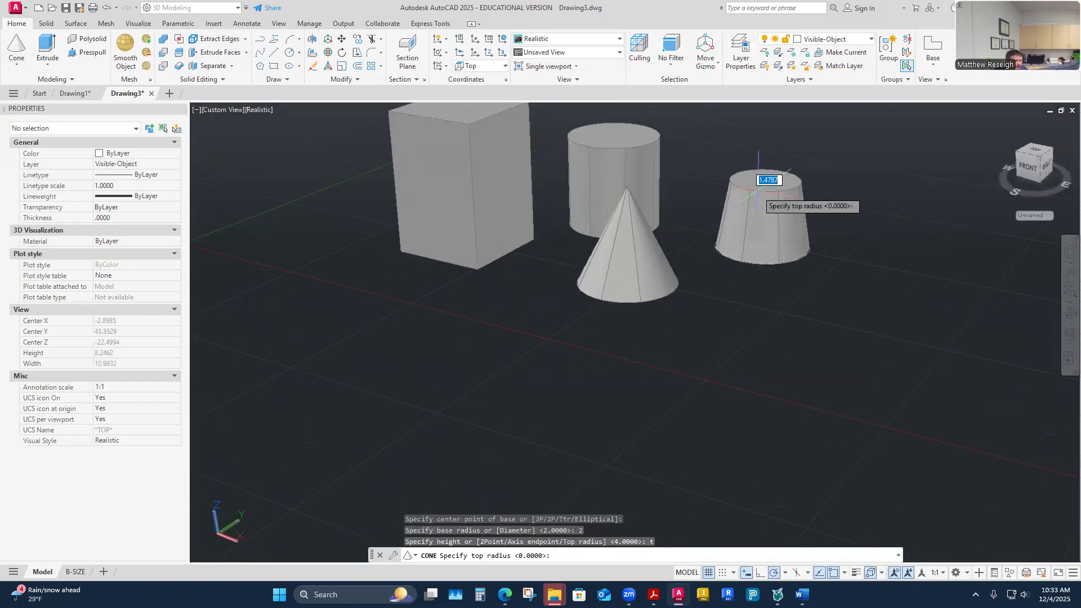
text(1)
key(Return)
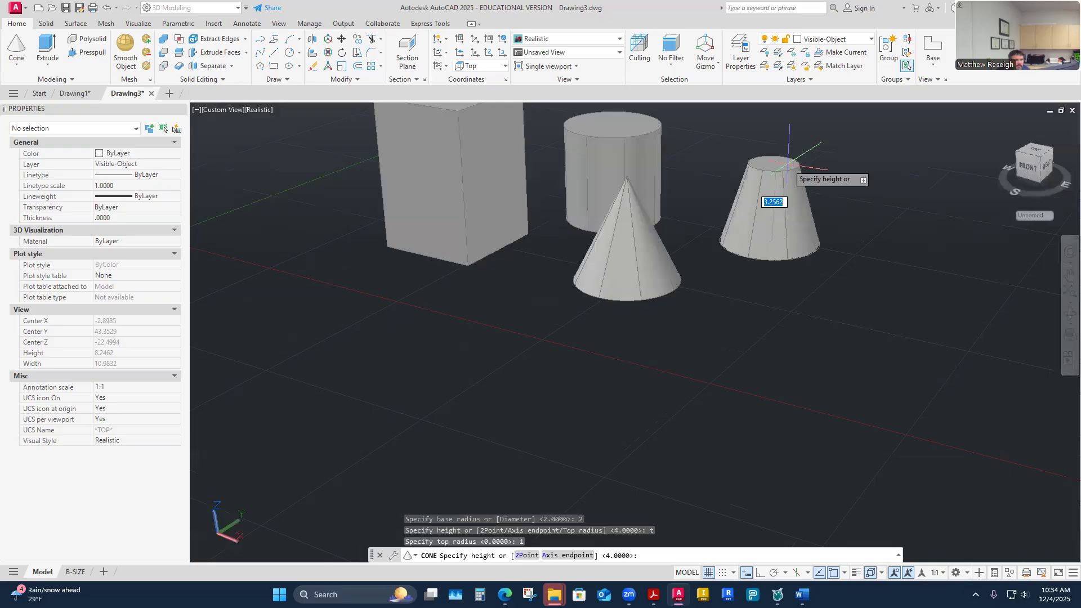
text(6)
key(Return)
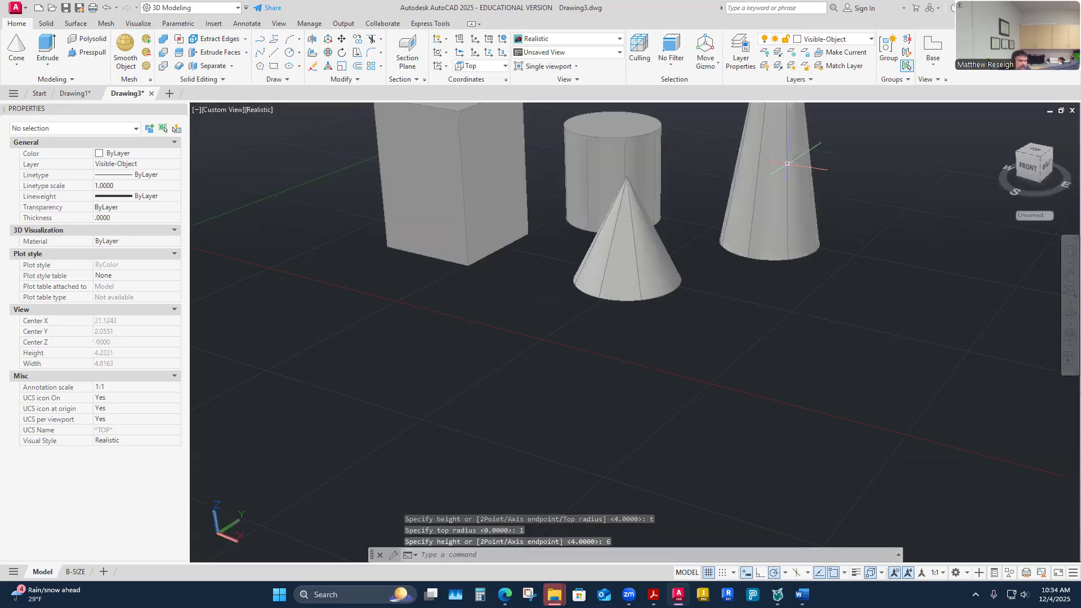
scroll(692, 258, down, 3)
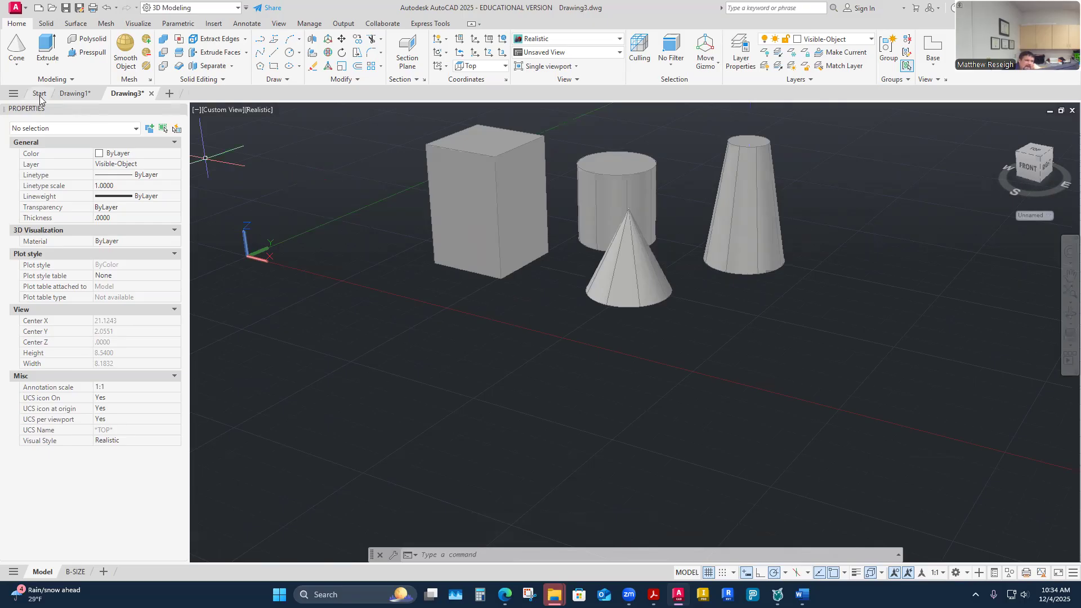
click(47, 64)
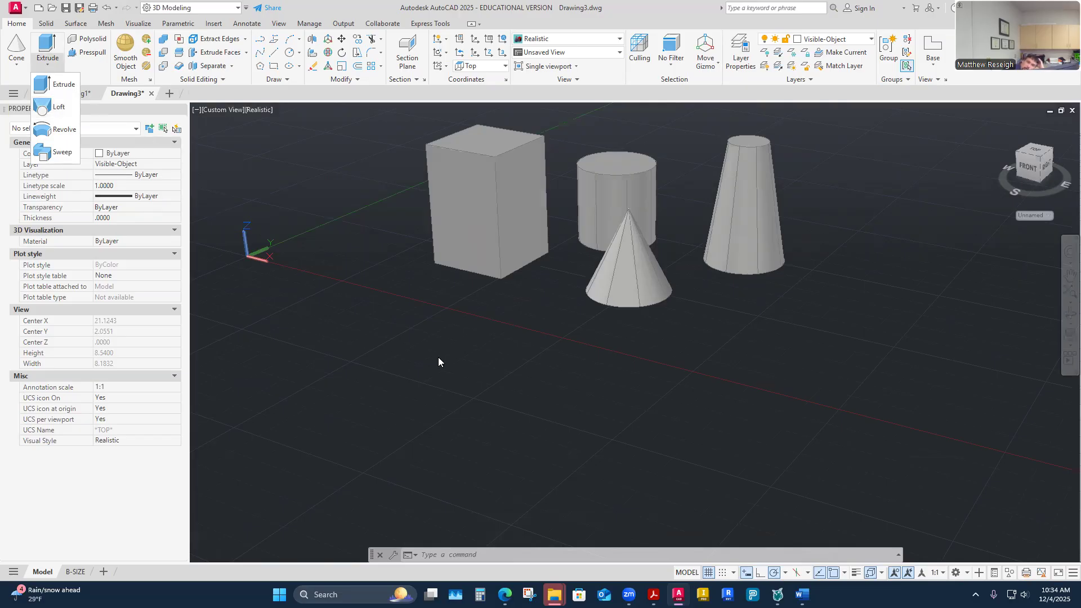
click(482, 343)
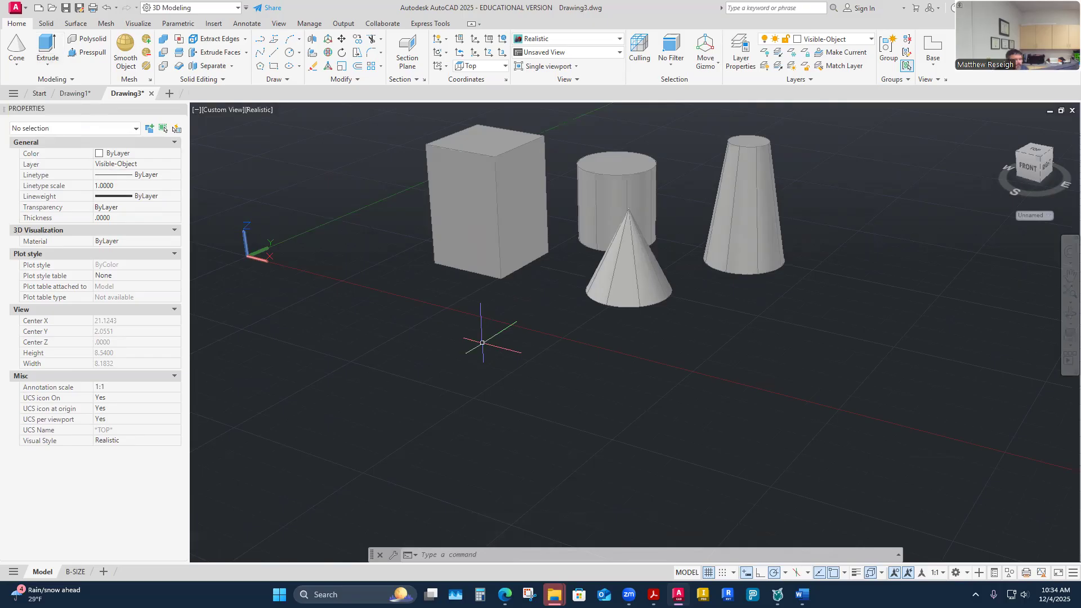
- Create a solid sphere on the ground plane in front of the truncated cone with a radius of 3
click(18, 66)
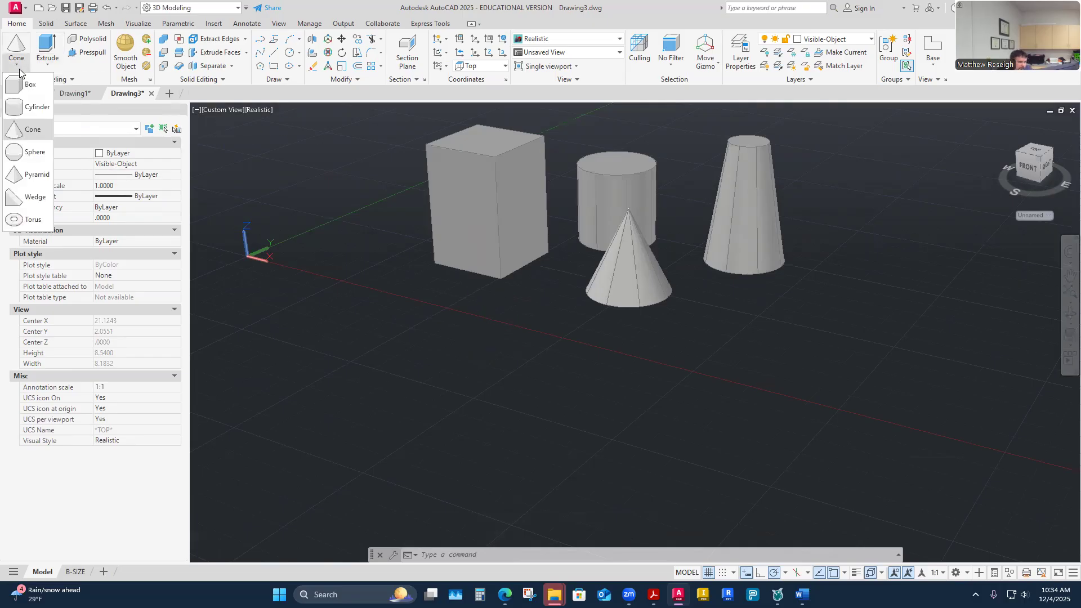
click(38, 154)
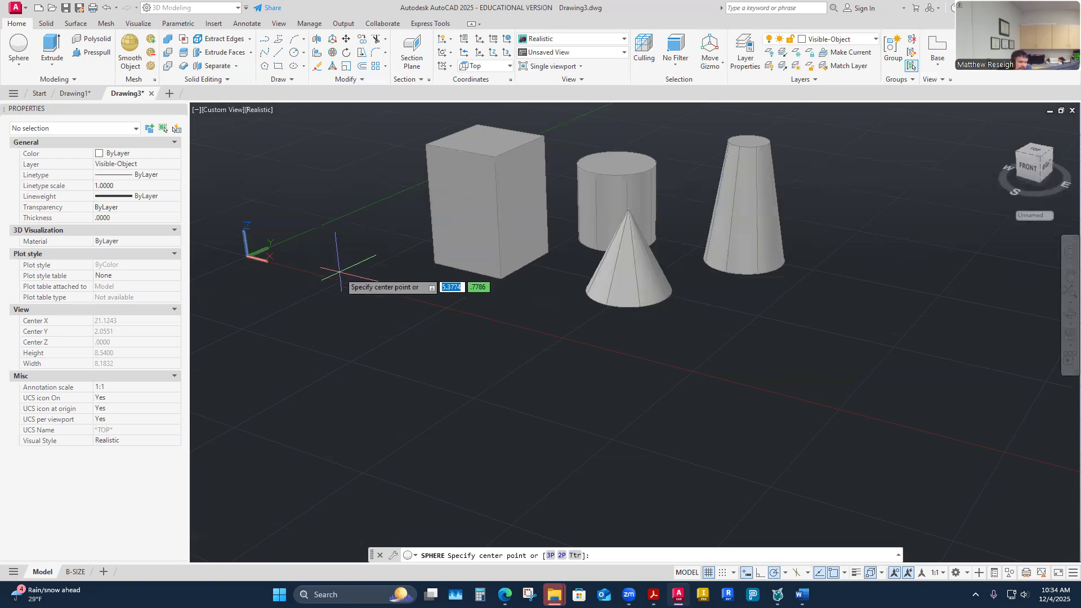
click(744, 326)
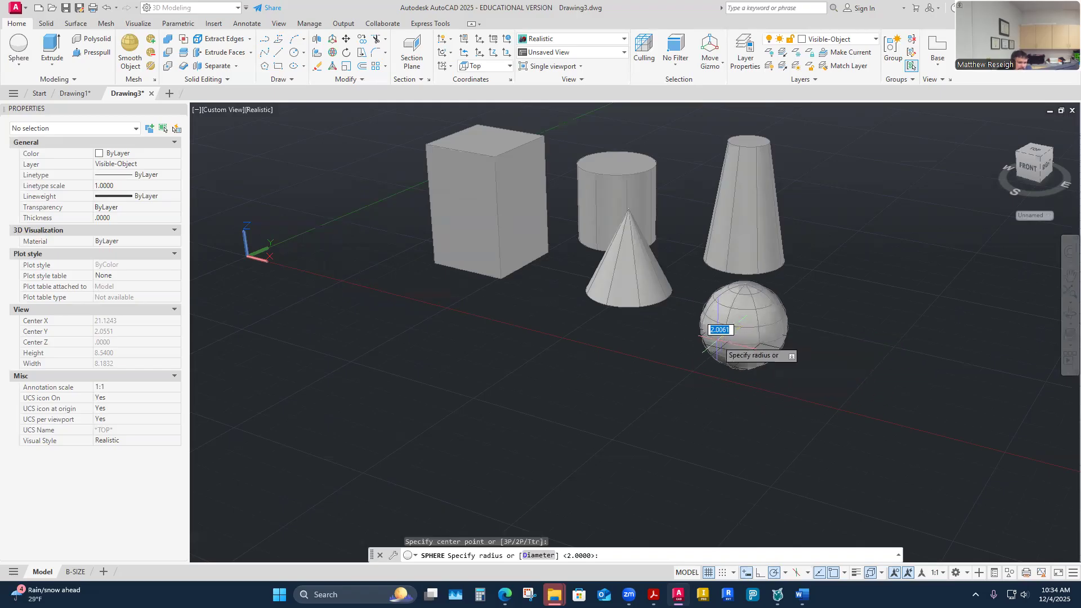
text(3)
key(Return)
- Inspect the geometry properties of the sphere and the pointed cone, and examine from several angles how the sphere sits across the ground plane
shift+middle_drag(748, 360, 619, 290)
click(623, 285)
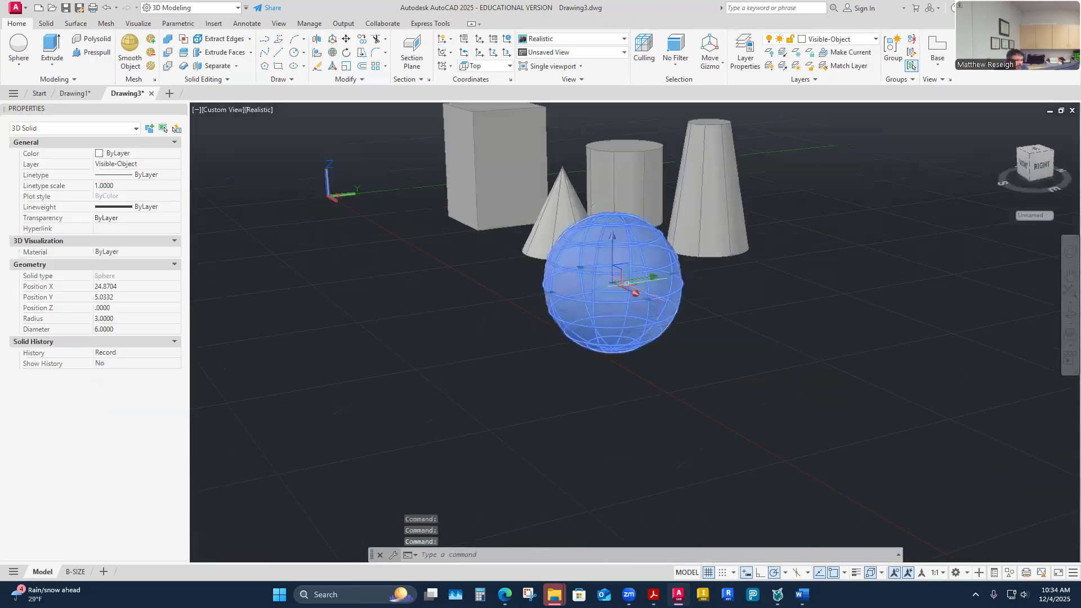
key(Escape)
key(Escape)
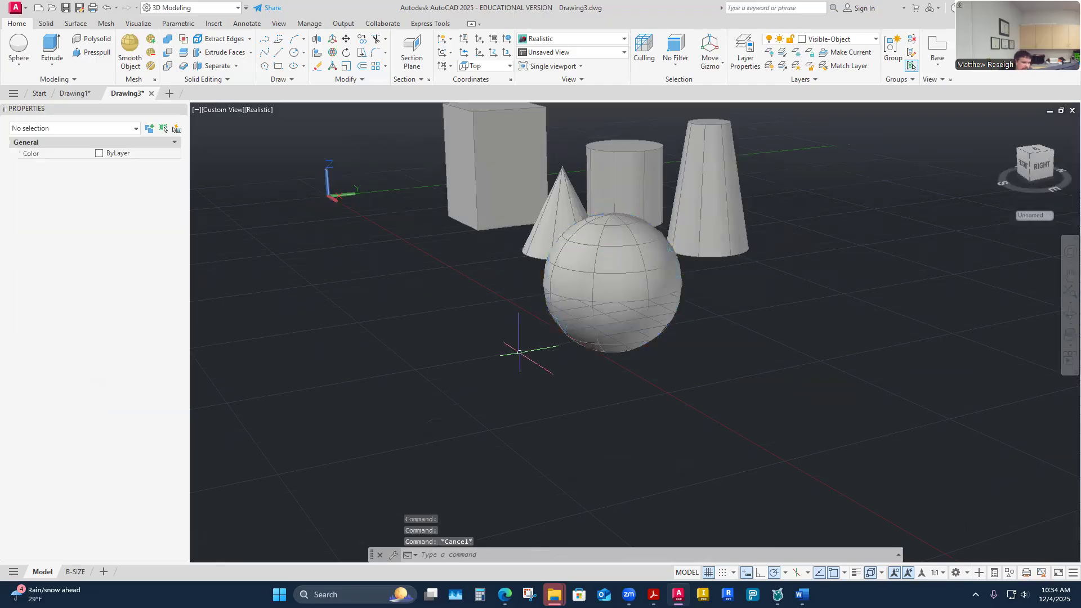
click(608, 261)
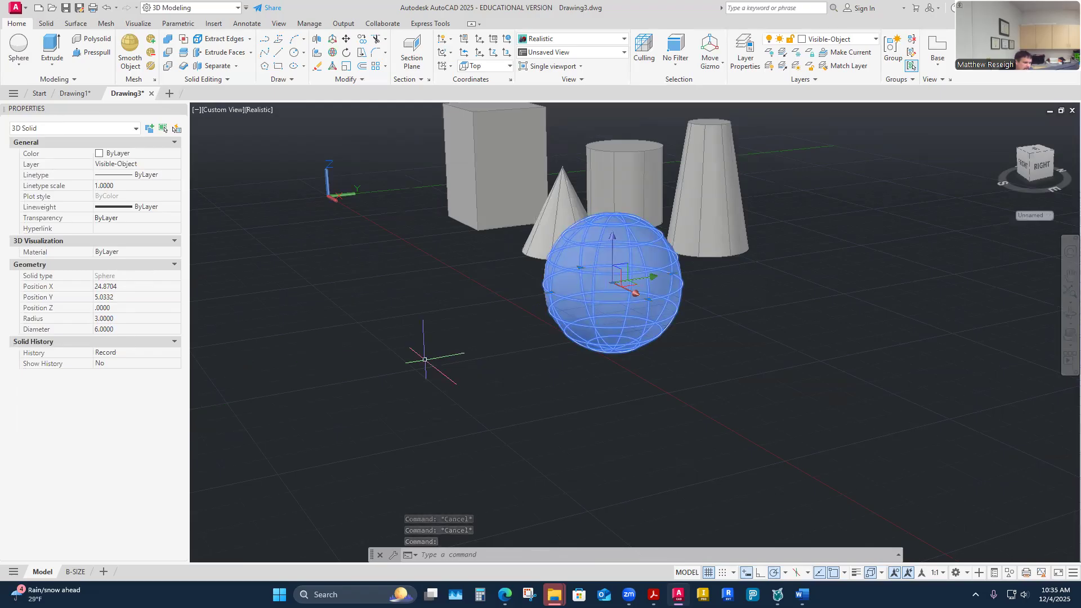
click(450, 365)
key(Escape)
key(Escape)
click(533, 217)
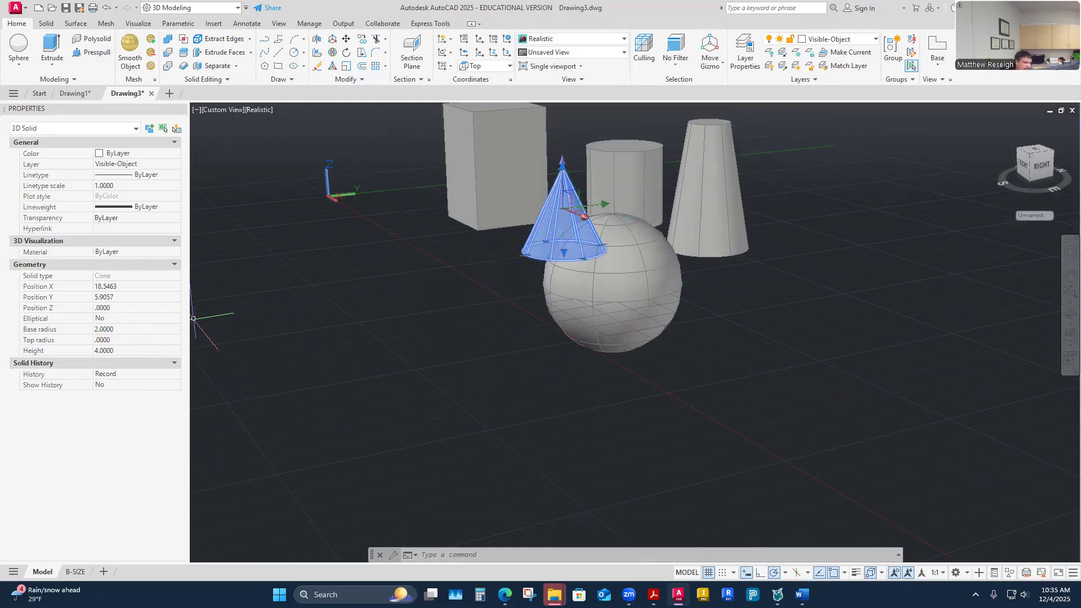
key(Escape)
shift+middle_drag(575, 346, 584, 369)
mouse_move(602, 270)
shift+middle_down()
mouse_move(598, 288)
mouse_move(585, 289)
shift+middle_up()
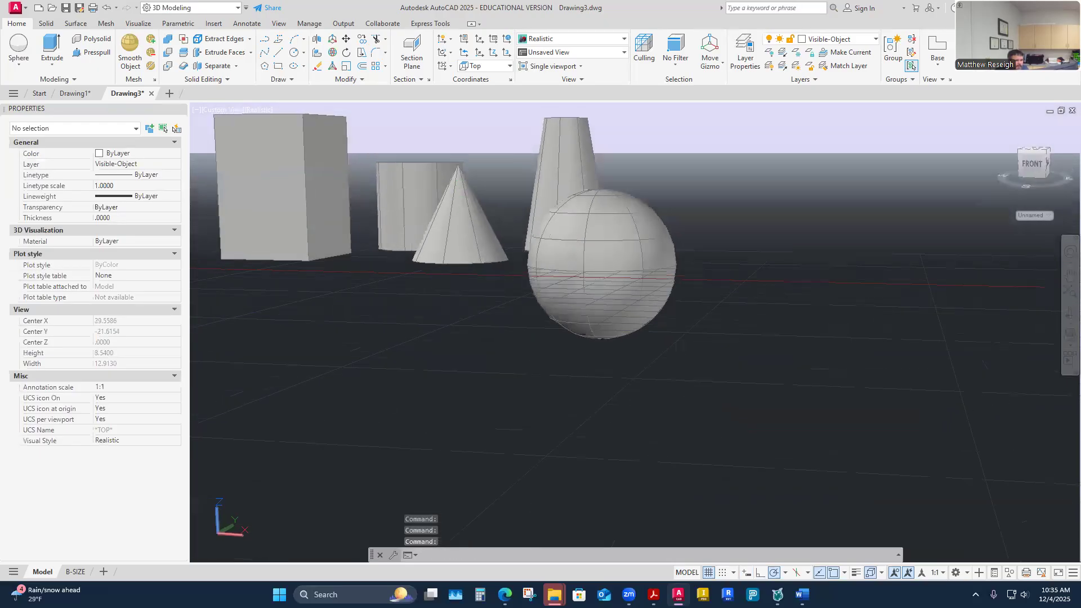
mouse_move(597, 327)
shift+middle_down()
mouse_move(584, 287)
mouse_move(598, 272)
mouse_move(594, 313)
mouse_move(563, 332)
shift+middle_up()
shift+middle_drag(598, 299, 597, 307)
- Create a six-sided pyramid in the open area beside the truncated cone and sphere with base radius 2 and height 2
click(32, 65)
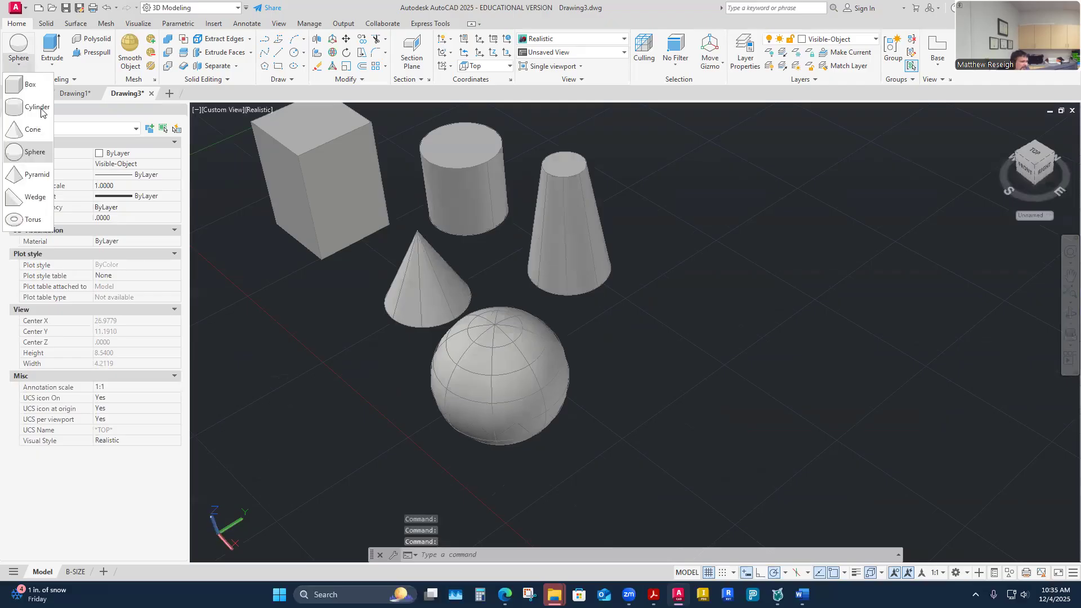
click(34, 174)
shift+middle_drag(379, 313, 641, 328)
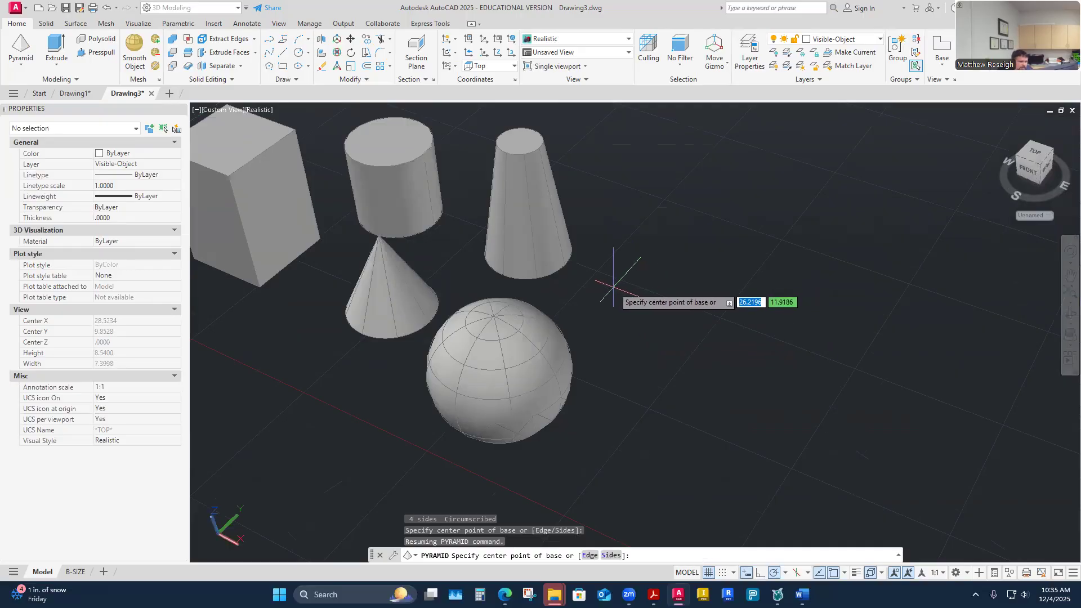
click(612, 555)
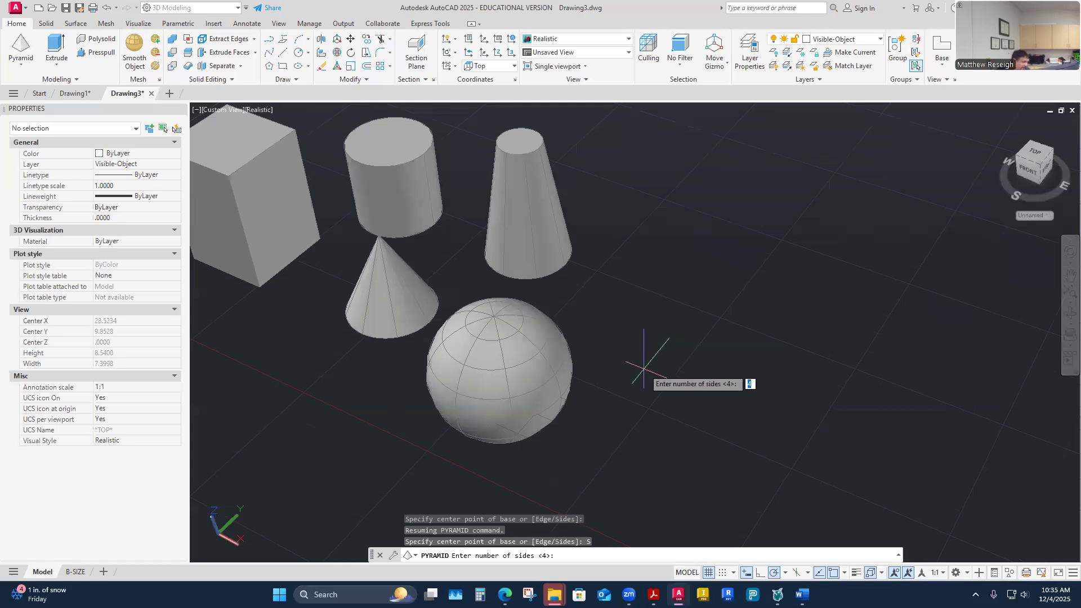
text(6)
key(Return)
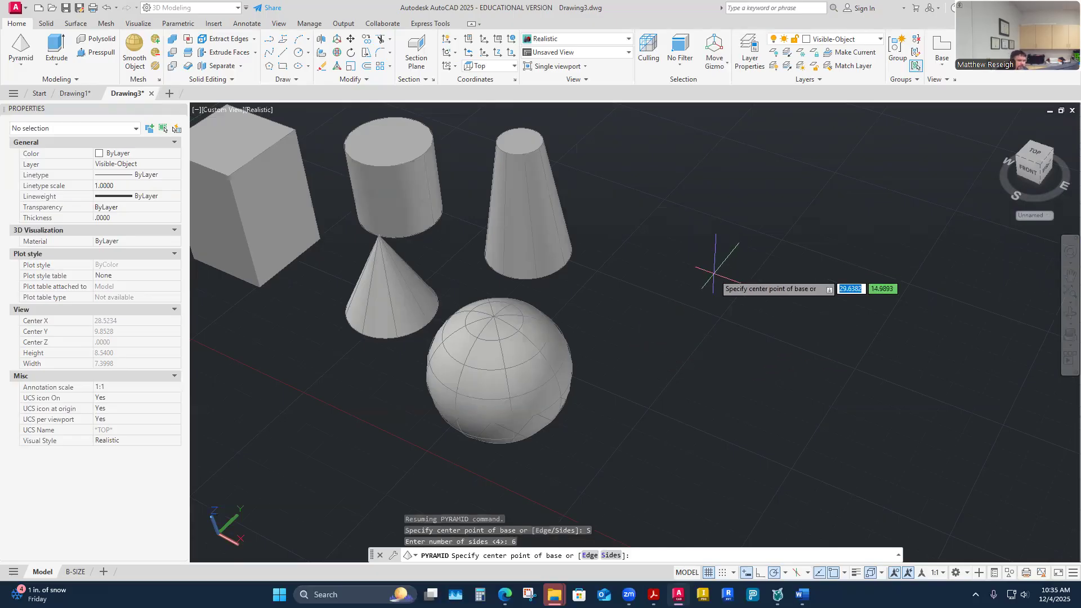
click(710, 301)
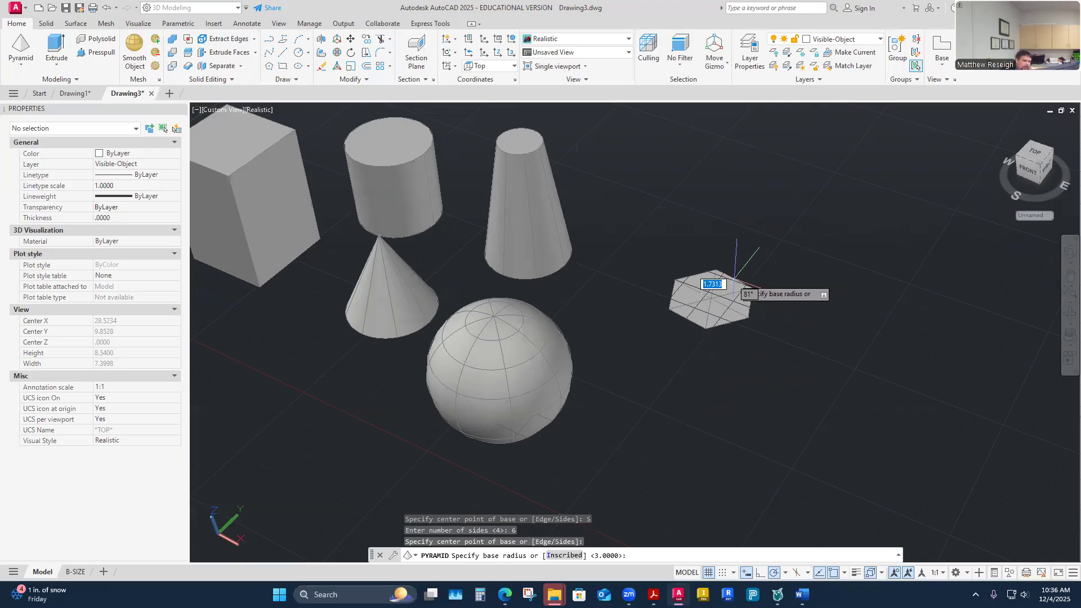
text(2)
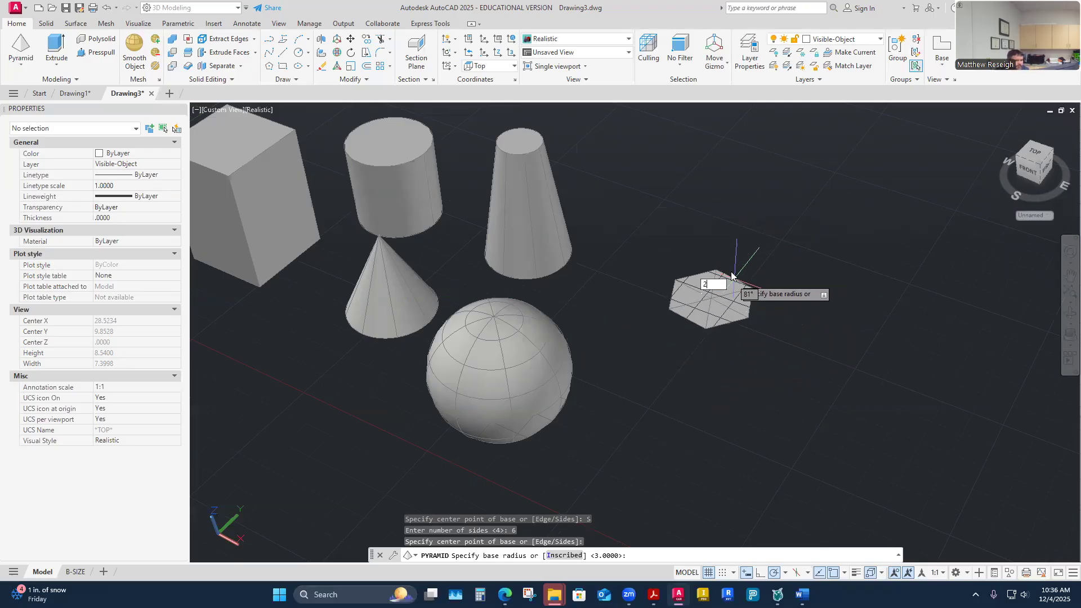
key(Return)
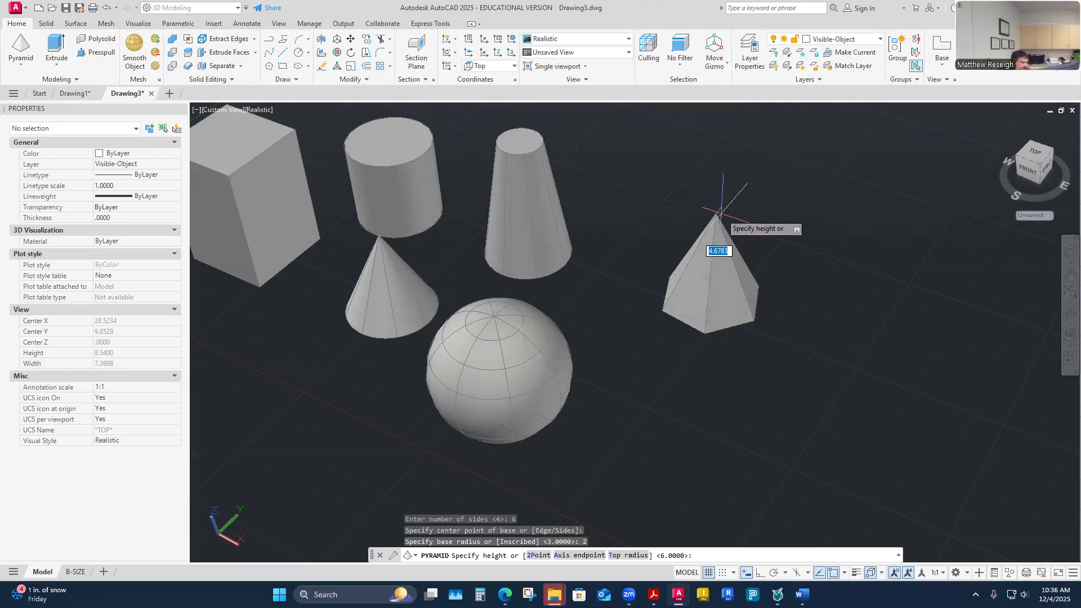
text(2)
key(Return)
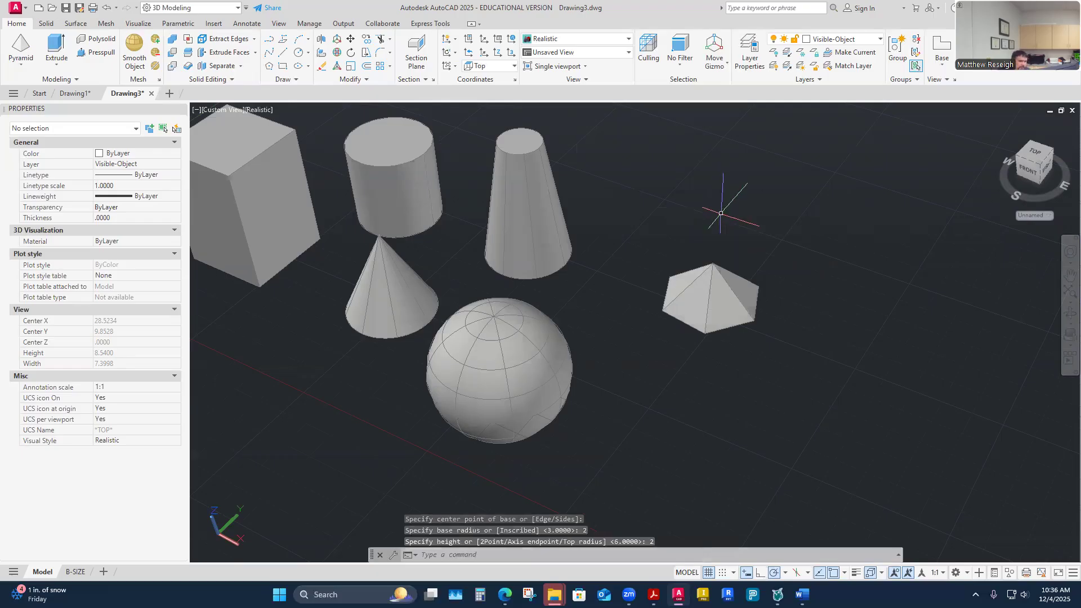
mouse_move(742, 339)
shift+middle_down()
mouse_move(742, 350)
mouse_move(739, 337)
shift+middle_up()
click(21, 63)
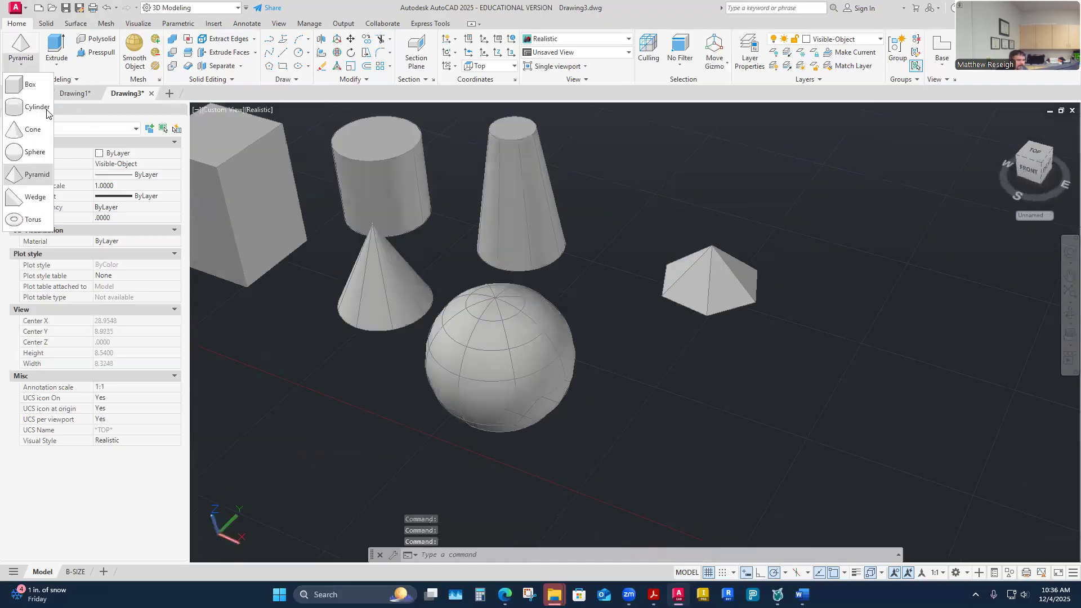
click(28, 174)
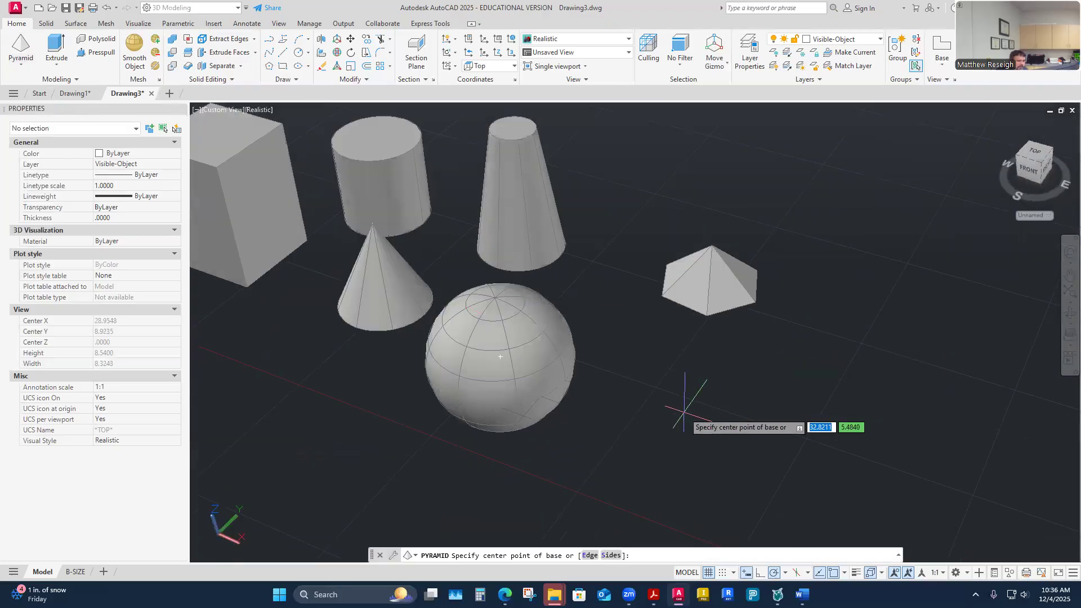
text(s)
key(Return)
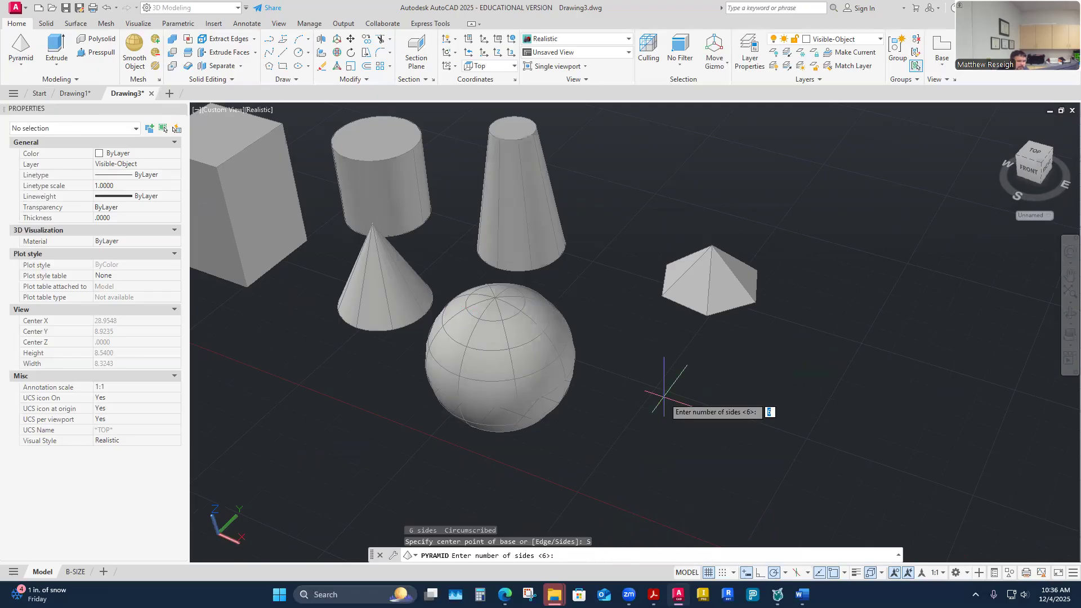
text(6)
key(Return)
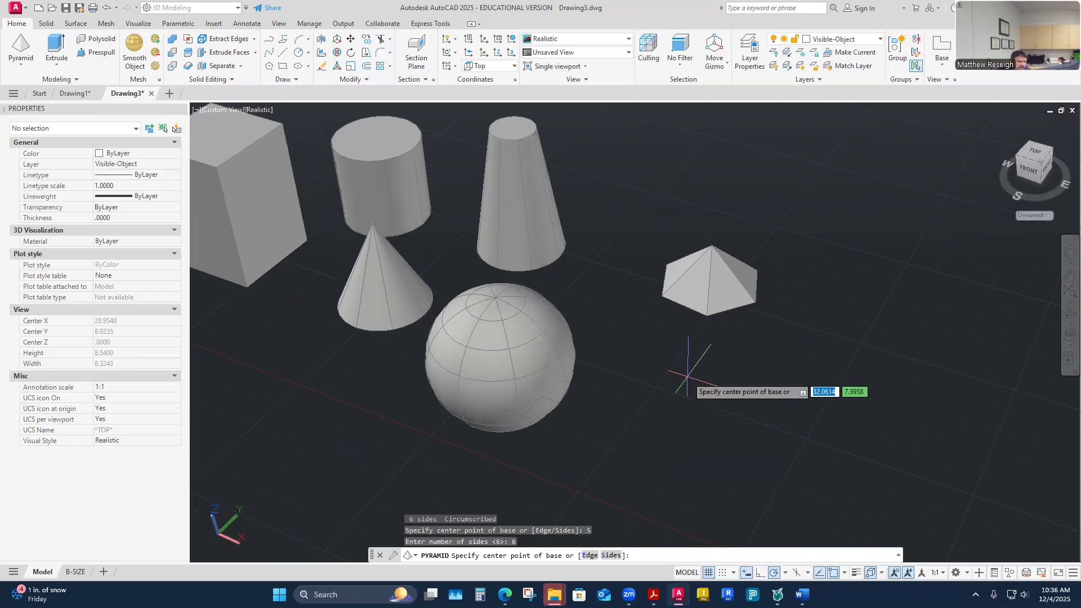
click(685, 381)
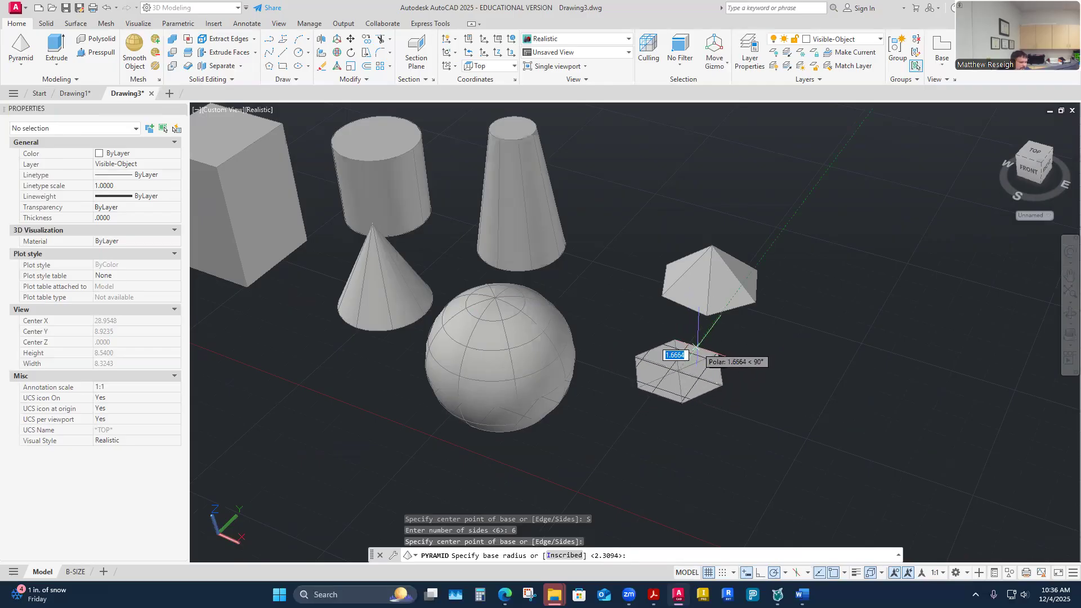
text(1)
key(Return)
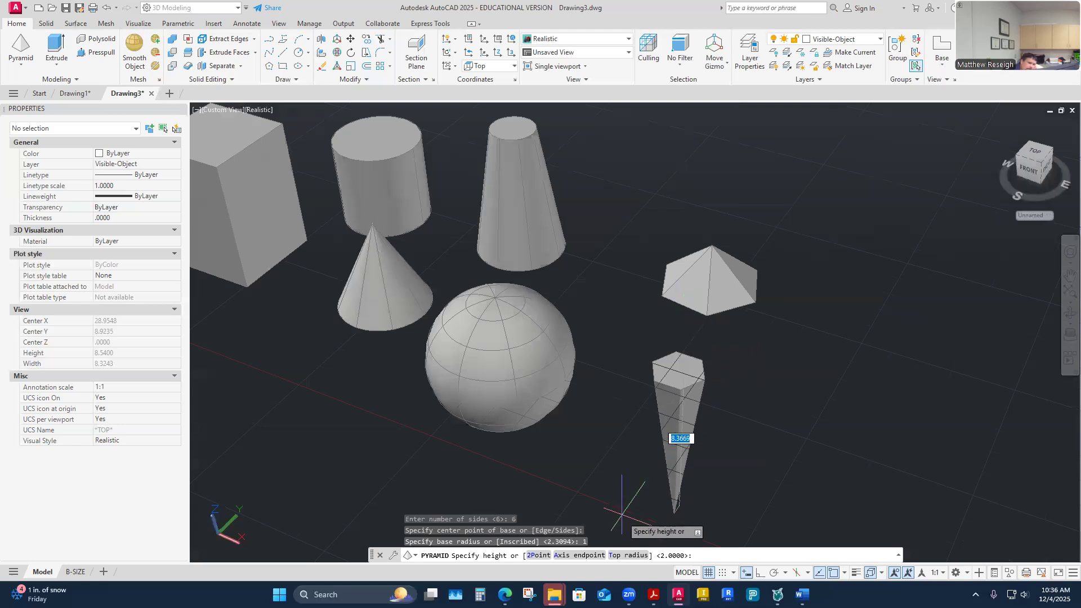
click(624, 555)
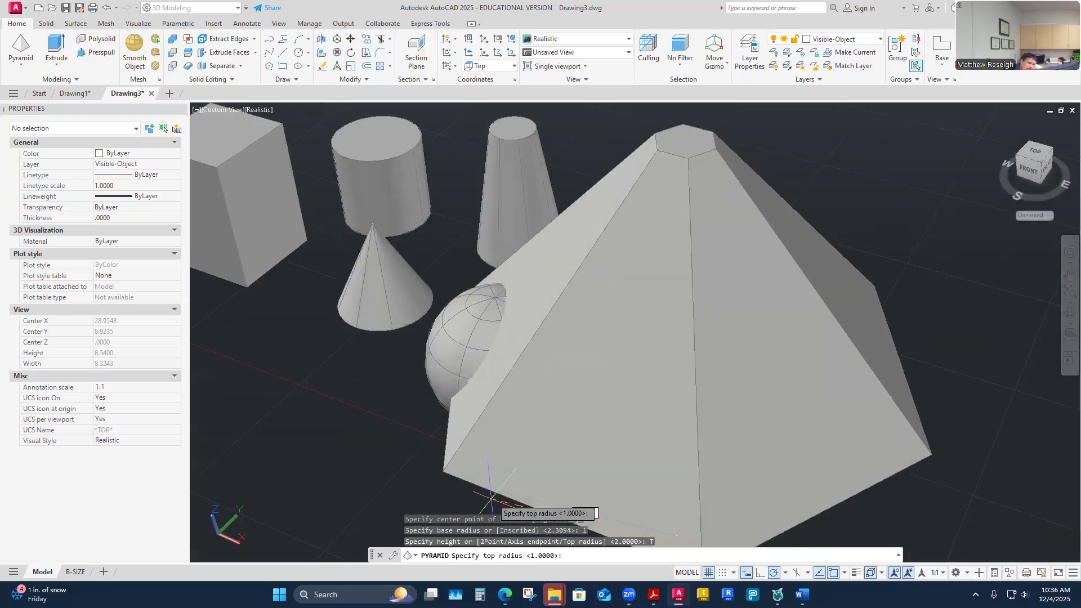
key(Escape)
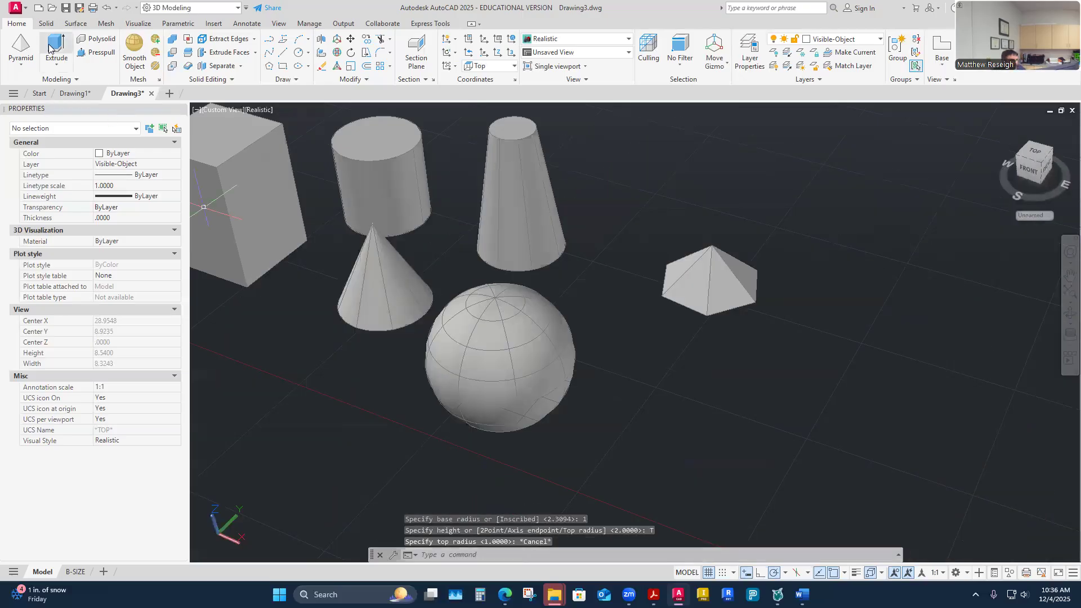
- Create a truncated six-sided pyramid between the sphere and the low pyramid with base radius 1, top radius .5 and height 6
click(27, 70)
click(25, 175)
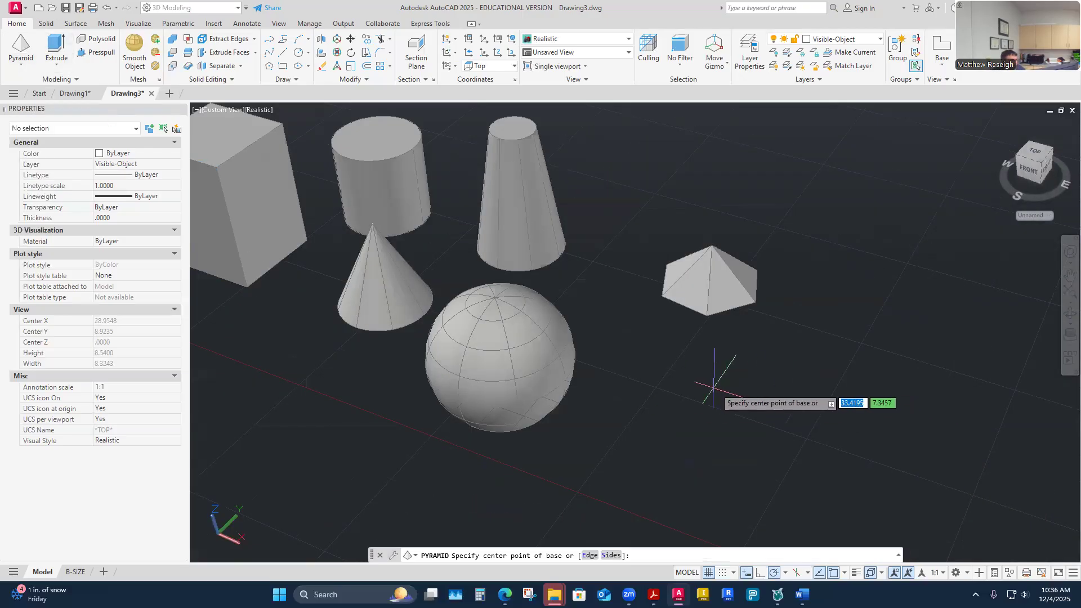
click(644, 394)
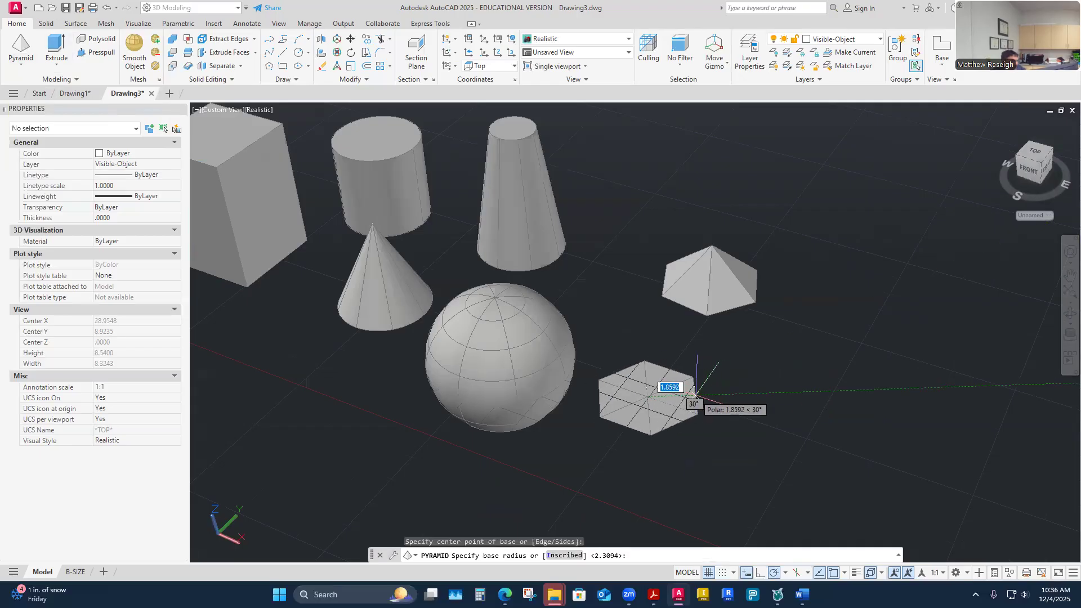
text(1)
key(Return)
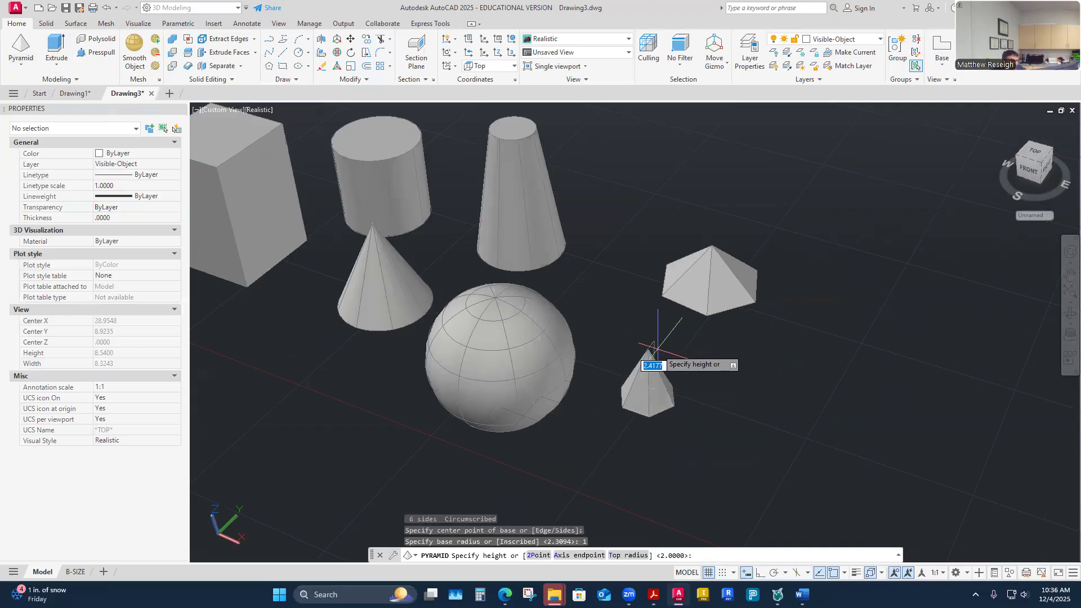
text(t)
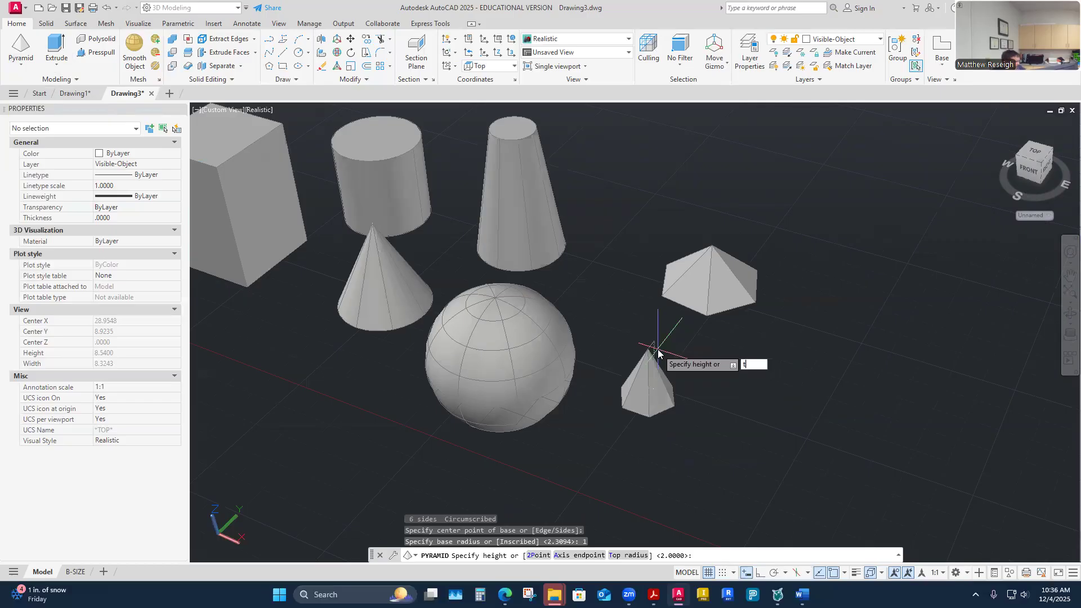
key(Return)
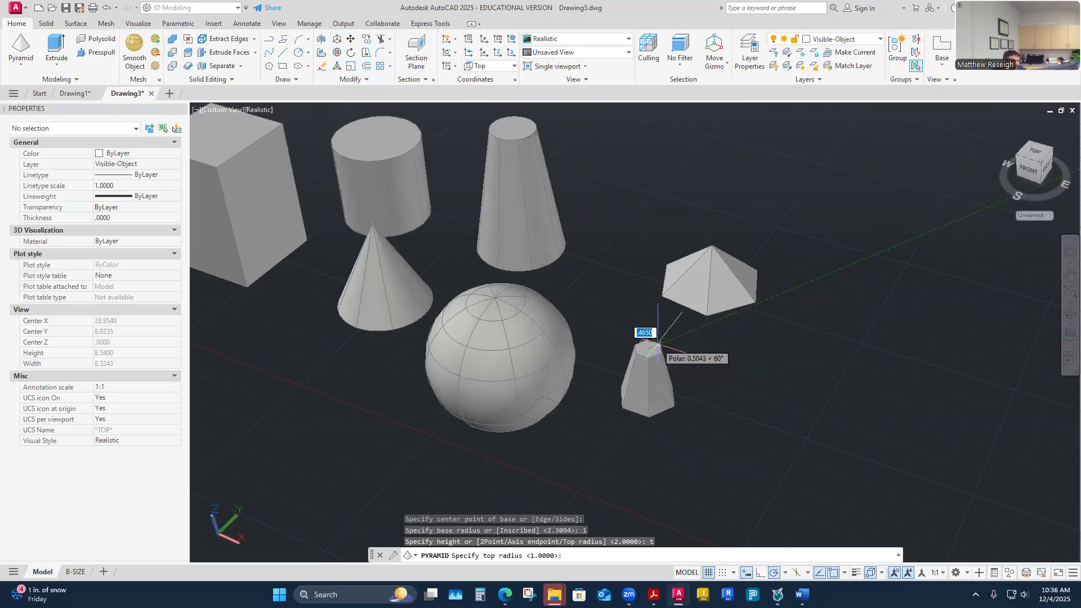
text(.5)
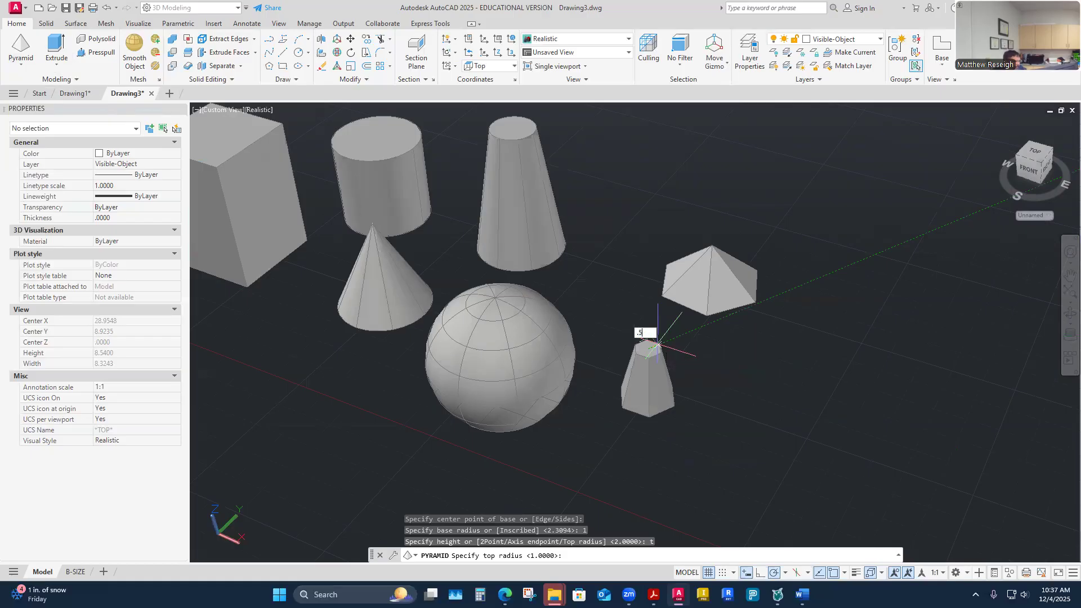
key(Return)
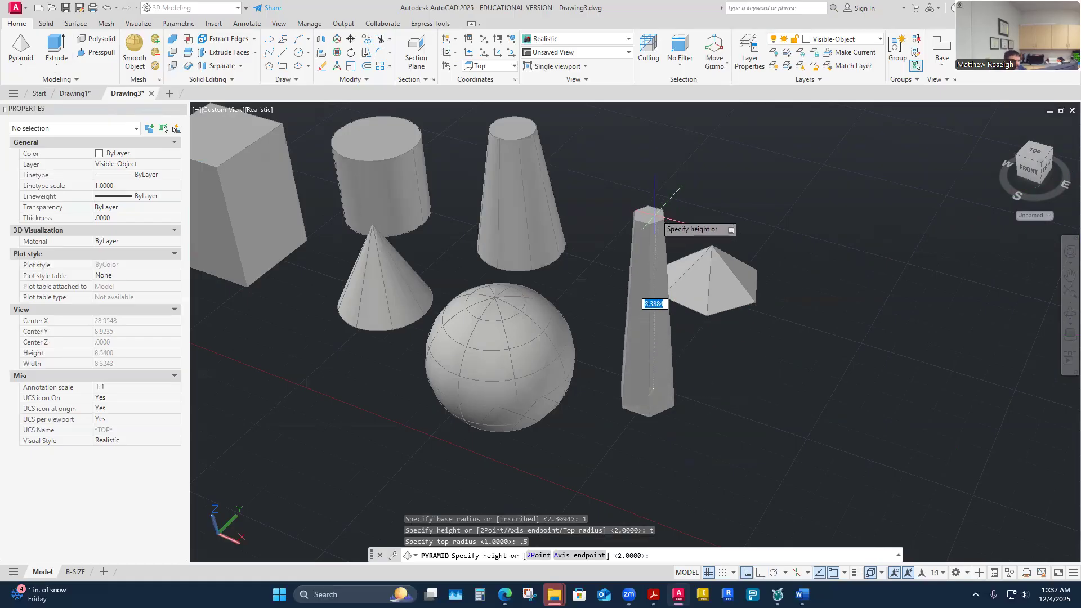
text(6)
key(Return)
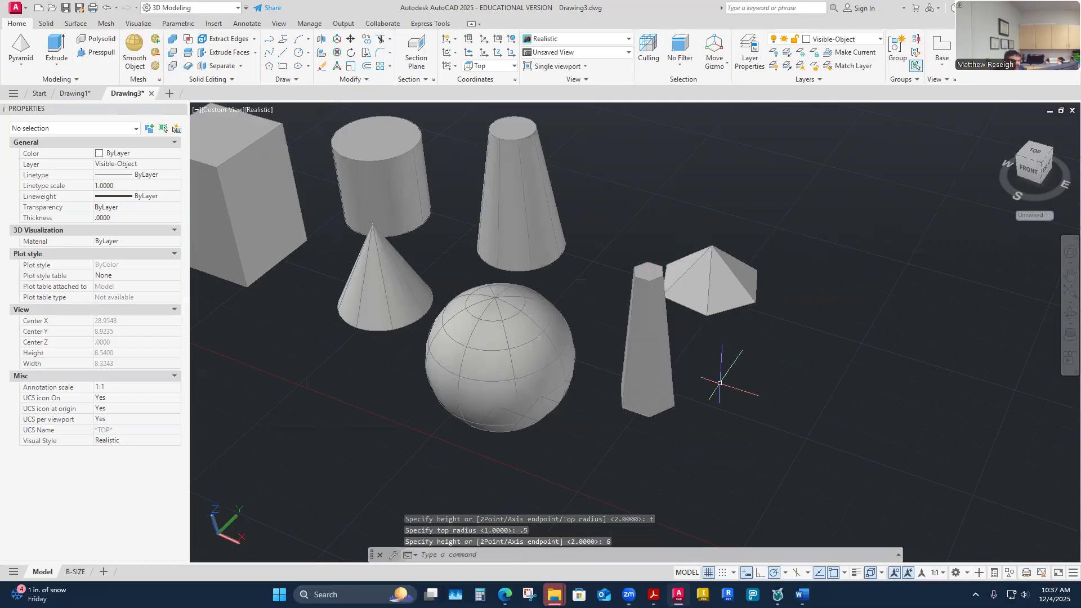
- Create a wedge in the open area behind the low six-sided pyramid, 4 long, 2 wide and 4 high
mouse_move(718, 390)
shift+middle_down()
mouse_move(719, 339)
mouse_move(710, 374)
shift+middle_up()
scroll(719, 339, down, 2)
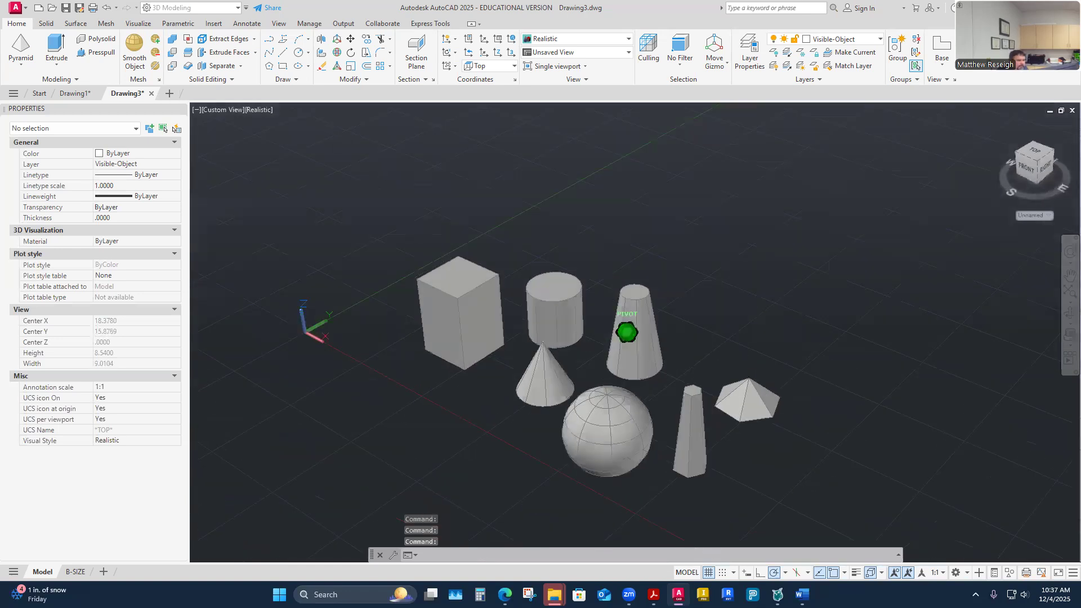
scroll(698, 365, up, 1)
click(21, 66)
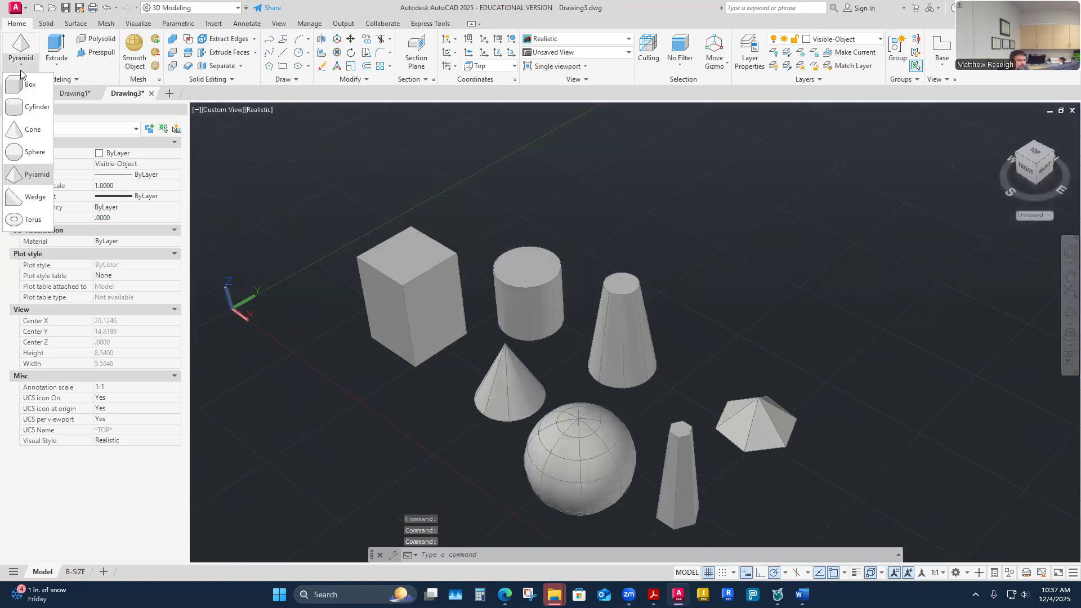
click(34, 197)
shift+middle_drag(433, 208, 695, 304)
scroll(695, 304, up, 1)
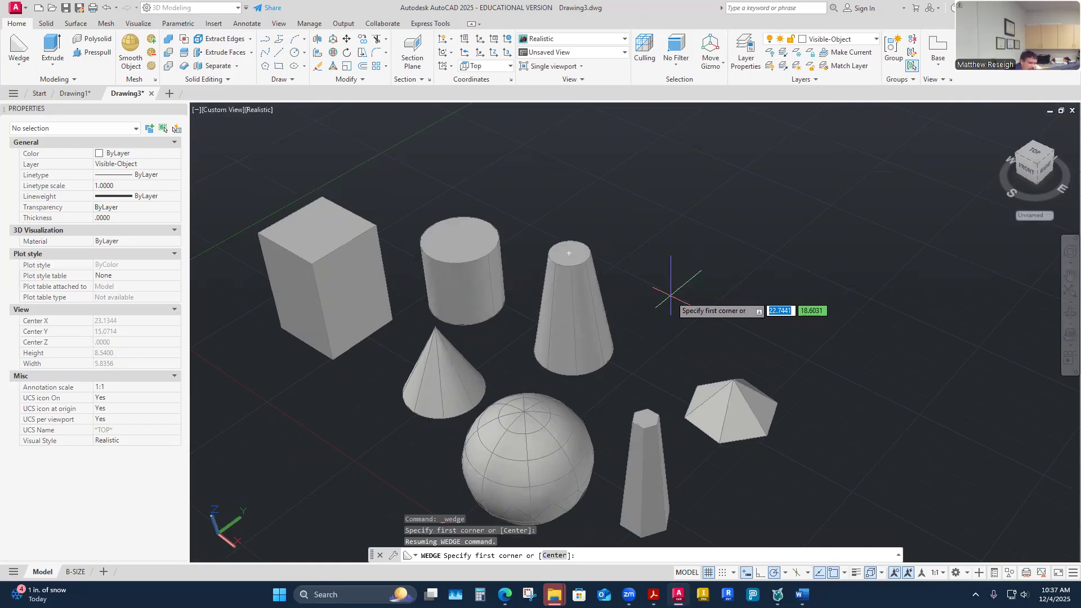
click(669, 296)
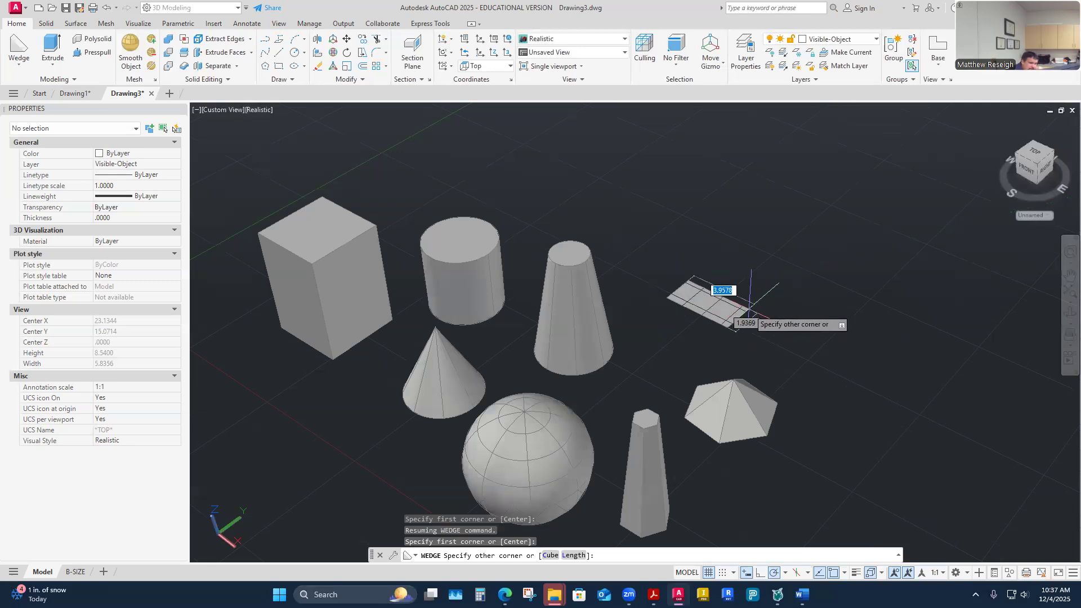
text(4)
key(Tab)
text(2)
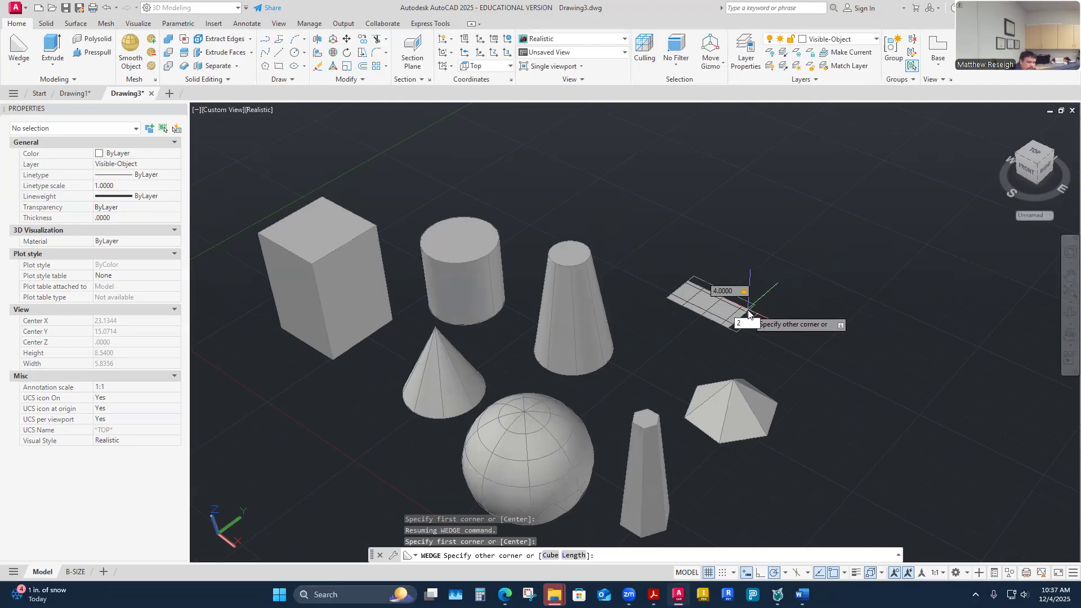
key(Return)
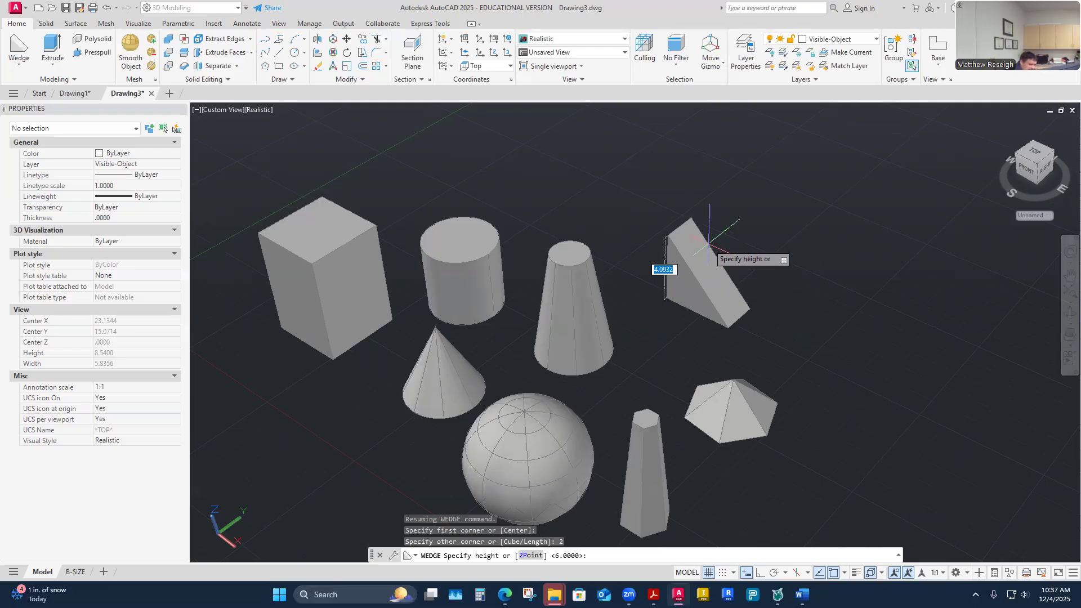
text(4)
key(Return)
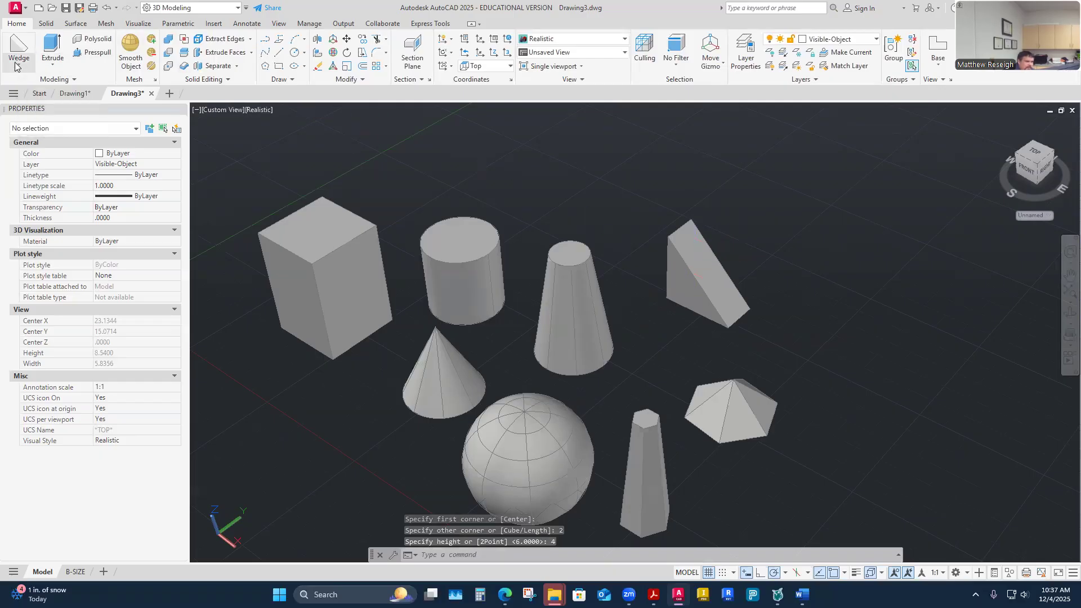
- Create a second wedge beyond the first, sloping in the opposite direction, 4 long, 2 wide and 4 high
click(17, 64)
click(34, 199)
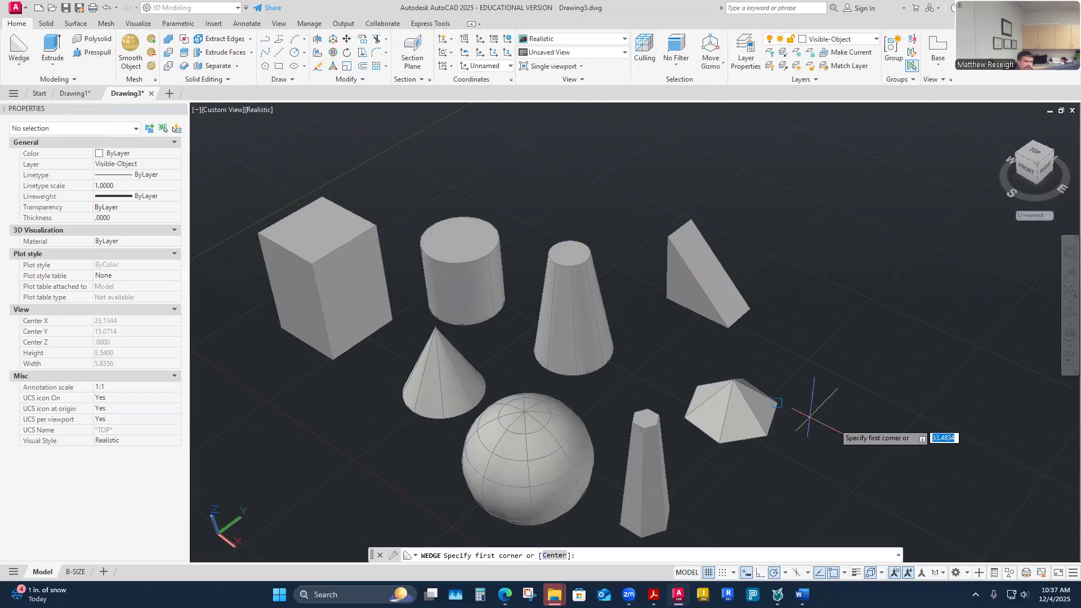
click(875, 332)
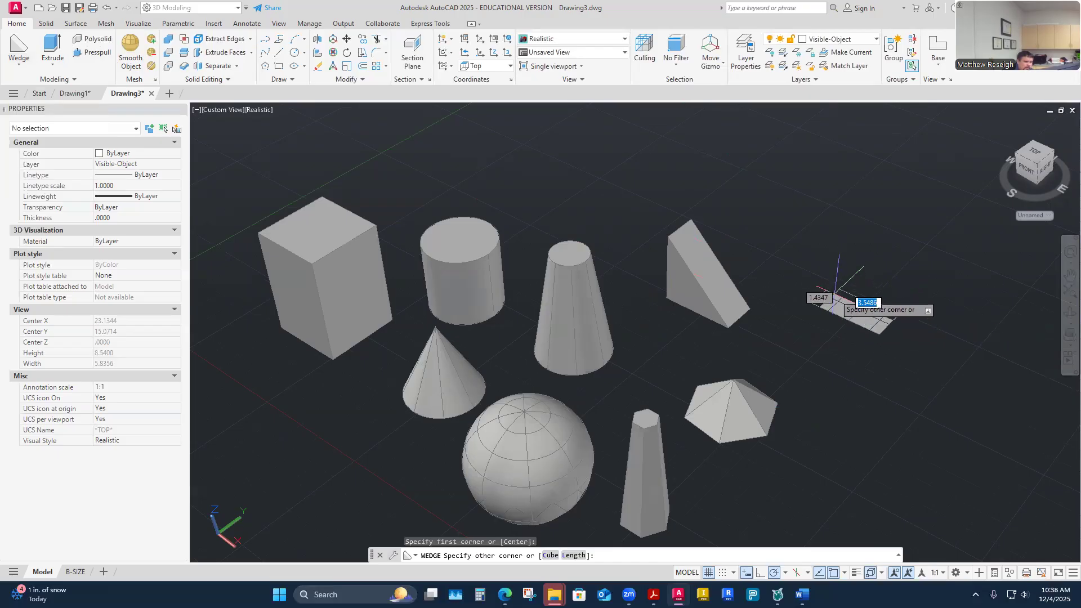
text(2)
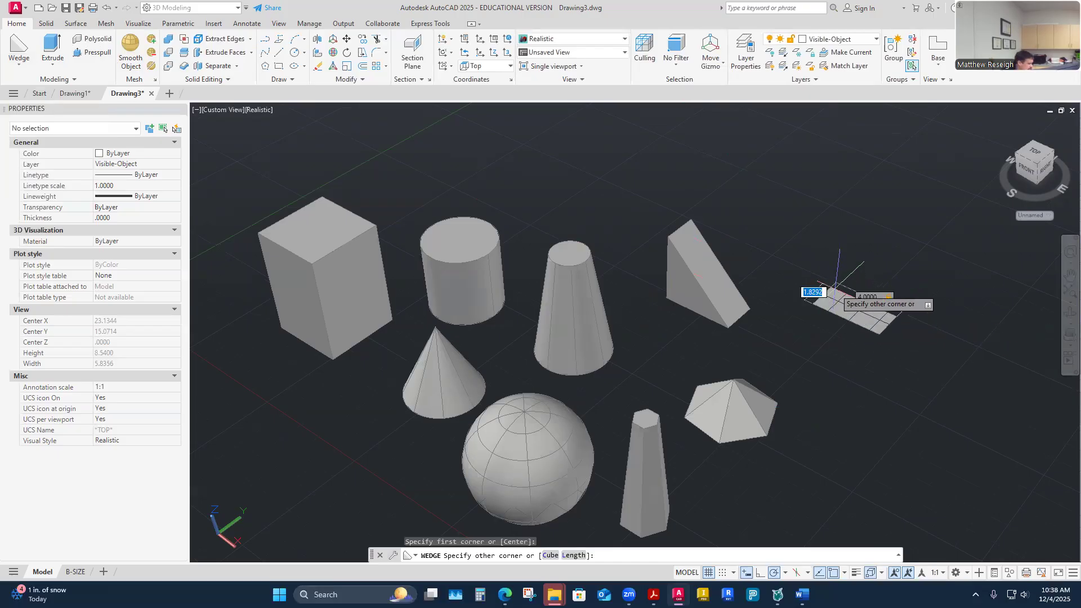
key(Return)
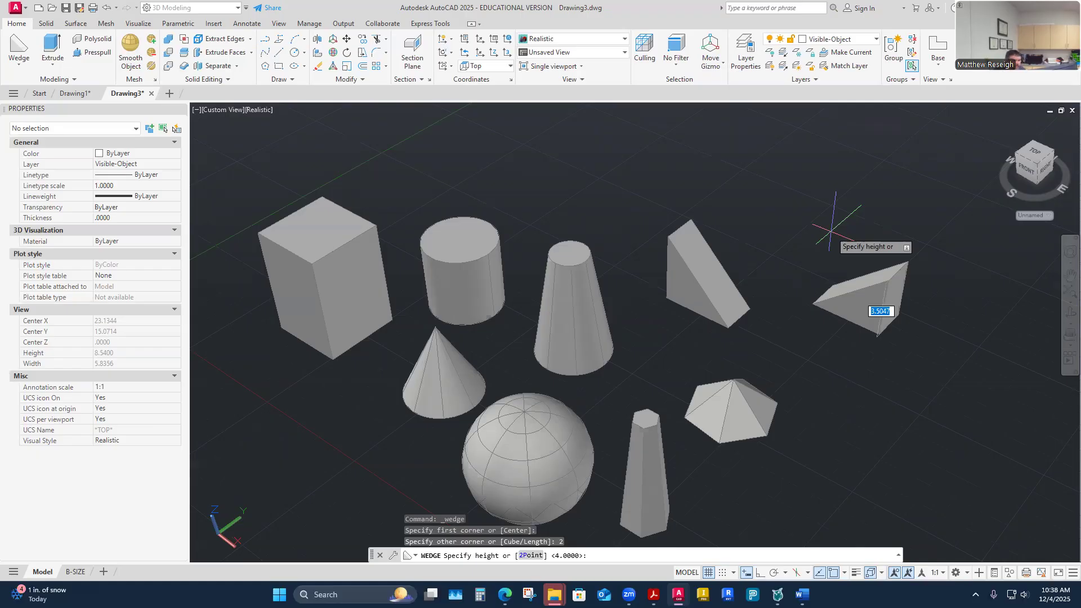
text(4)
key(Return)
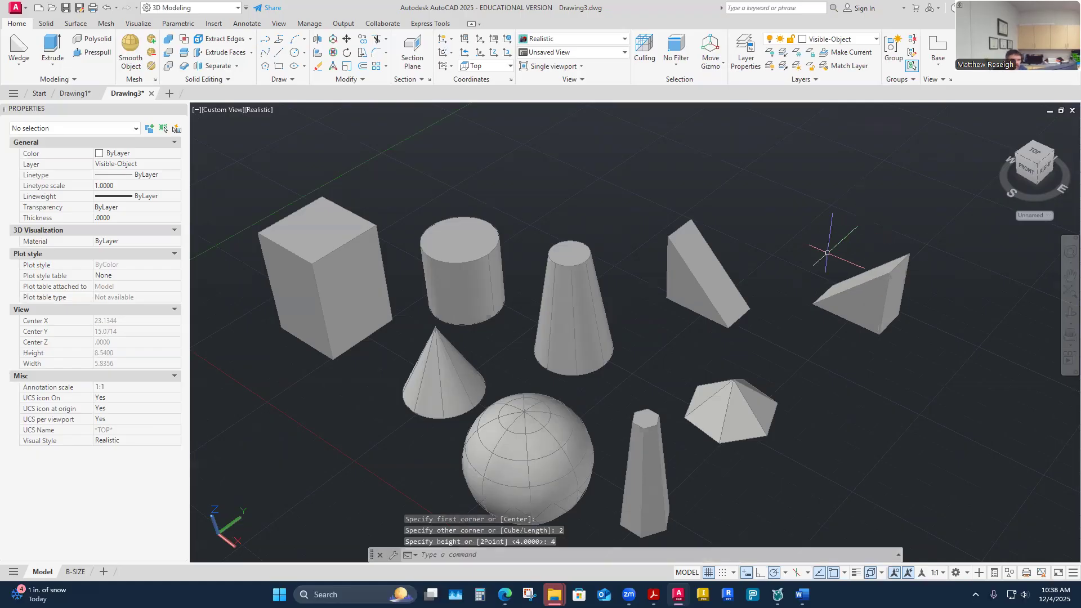
- Create a torus on the ground plane behind the cylinder and truncated cone with radius 2 and tube radius .5
scroll(836, 265, up, 2)
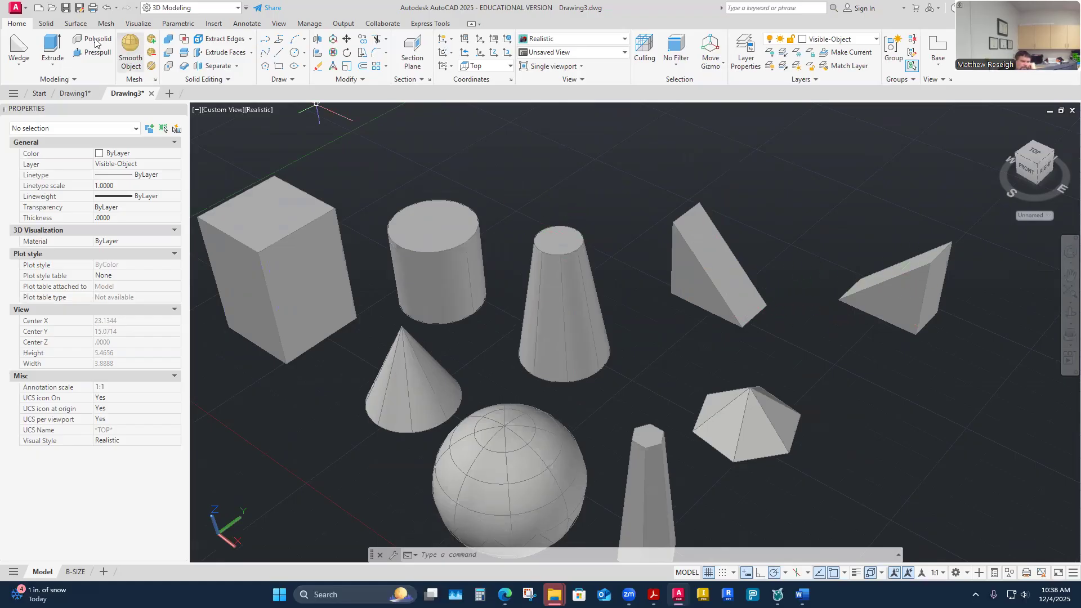
click(22, 66)
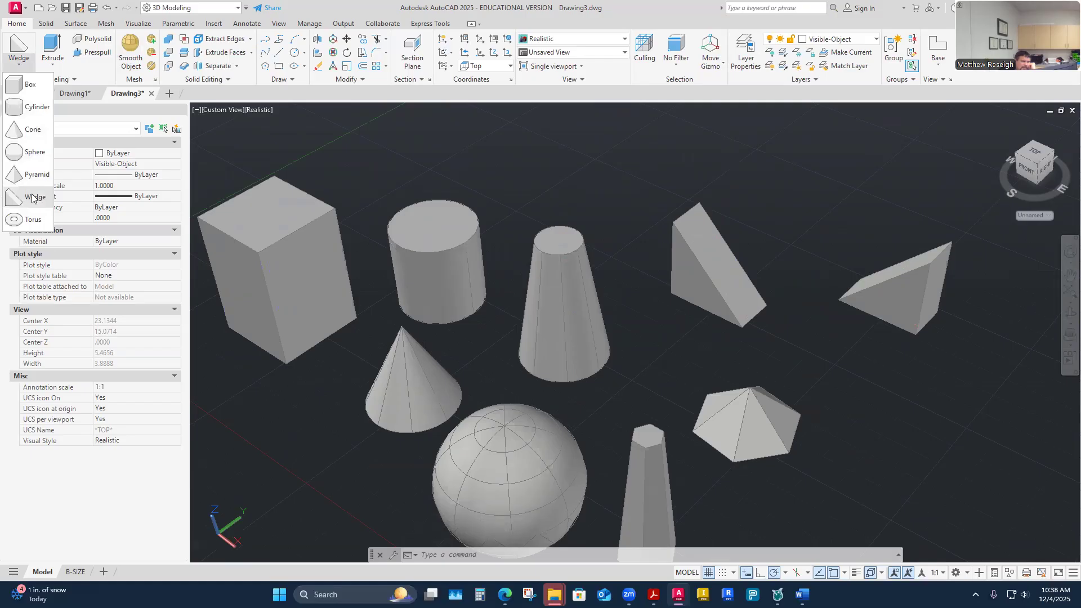
click(32, 222)
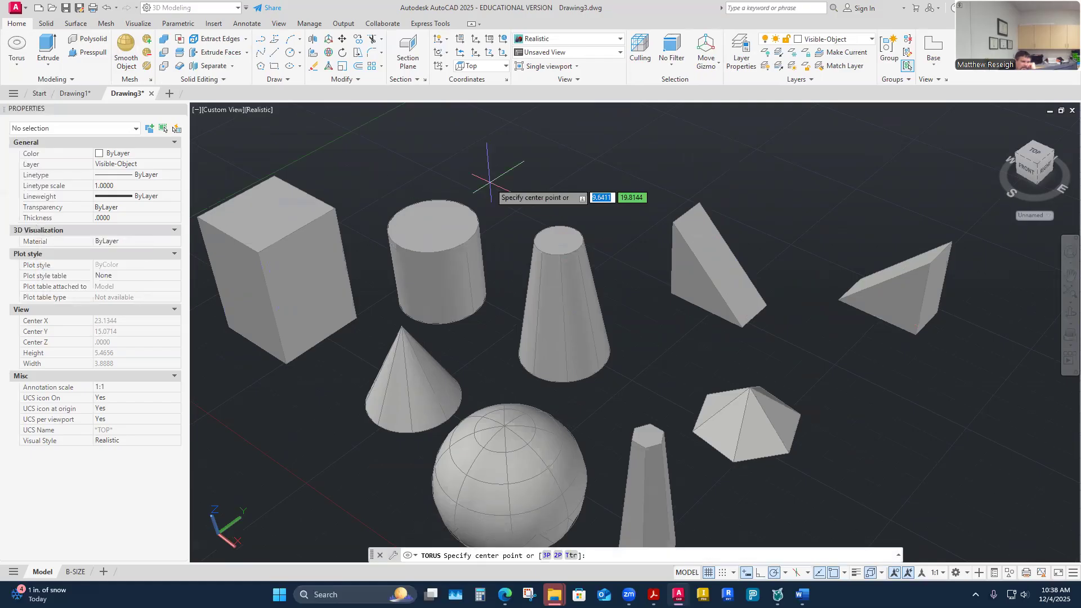
click(547, 139)
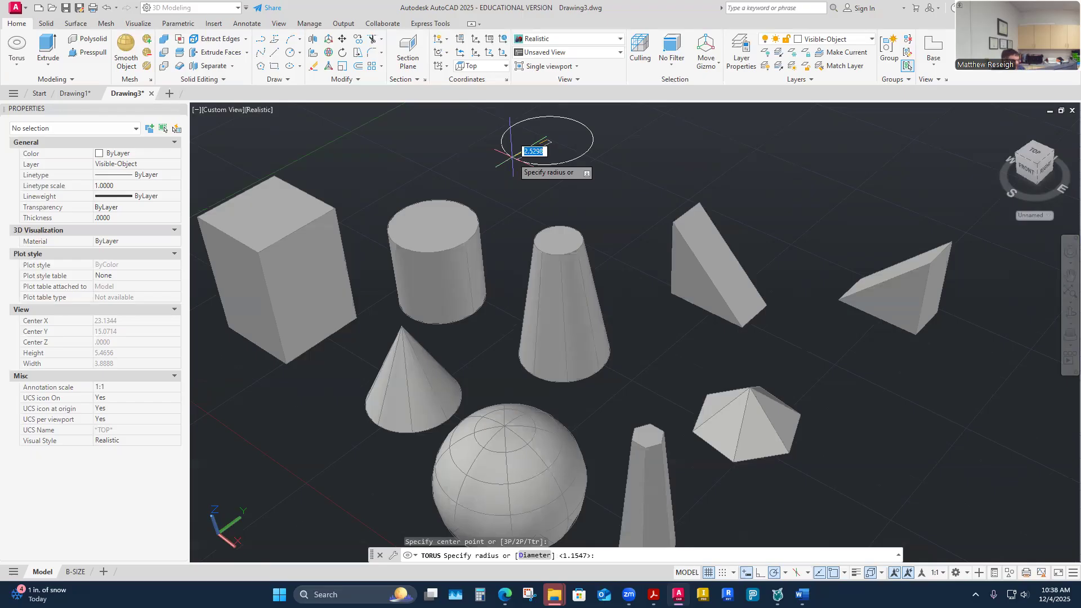
text(2)
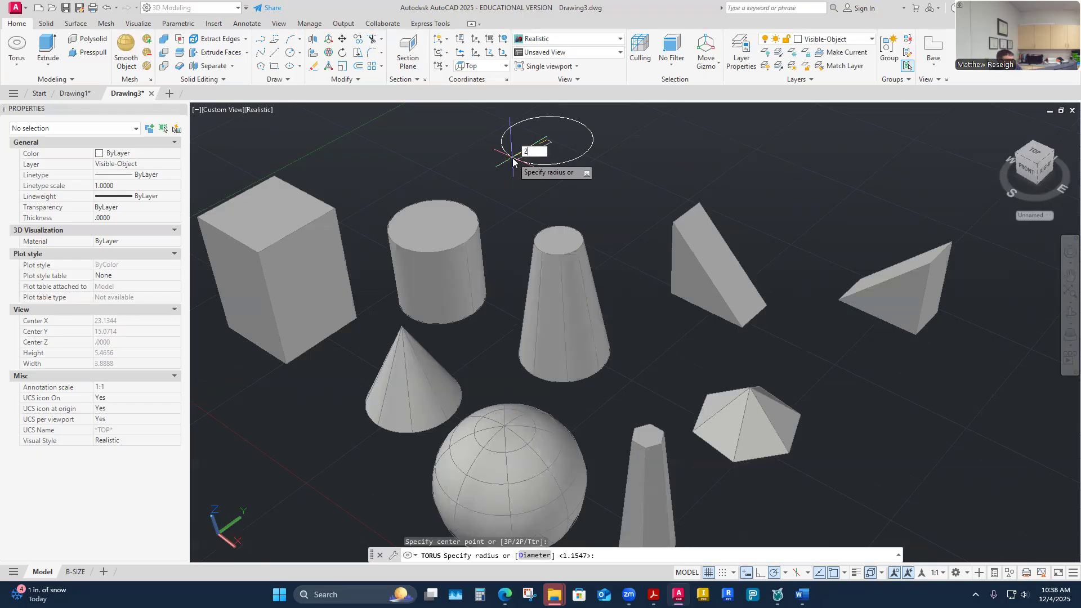
key(Return)
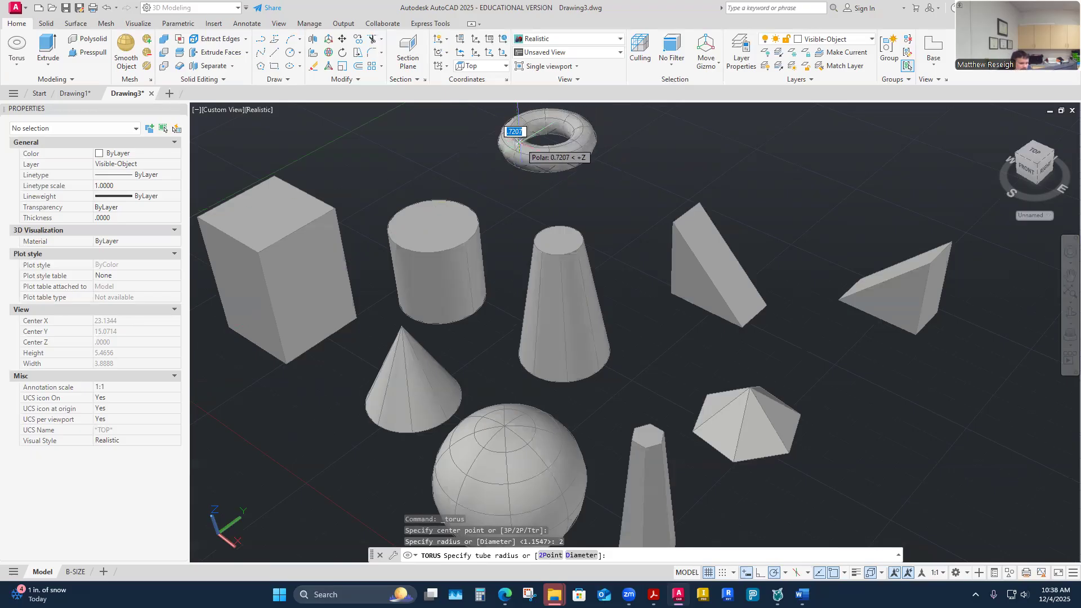
scroll(518, 145, down, 1)
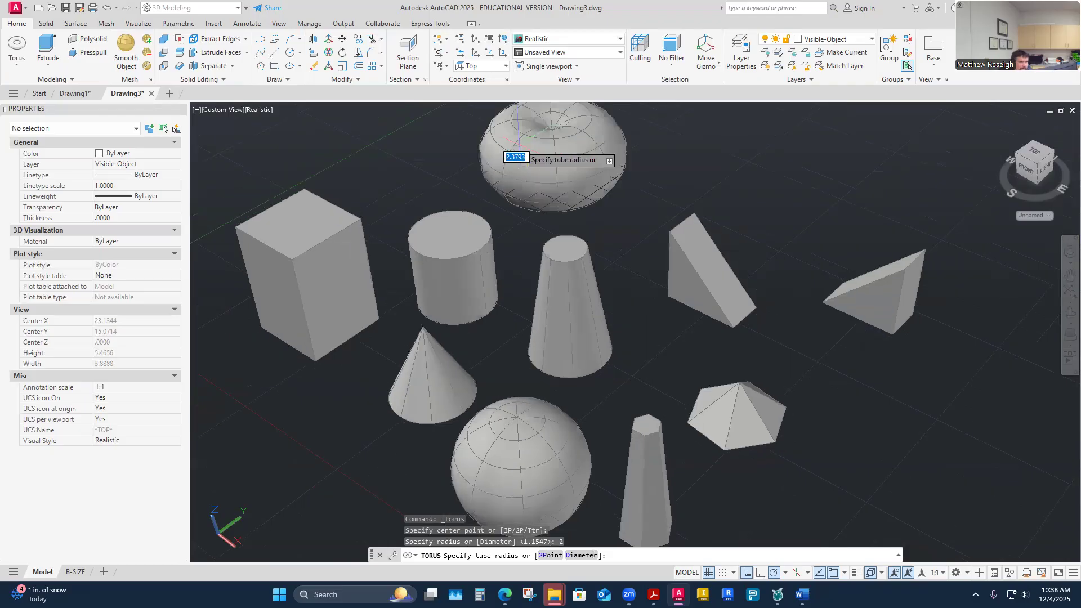
scroll(519, 146, down, 2)
scroll(519, 144, up, 1)
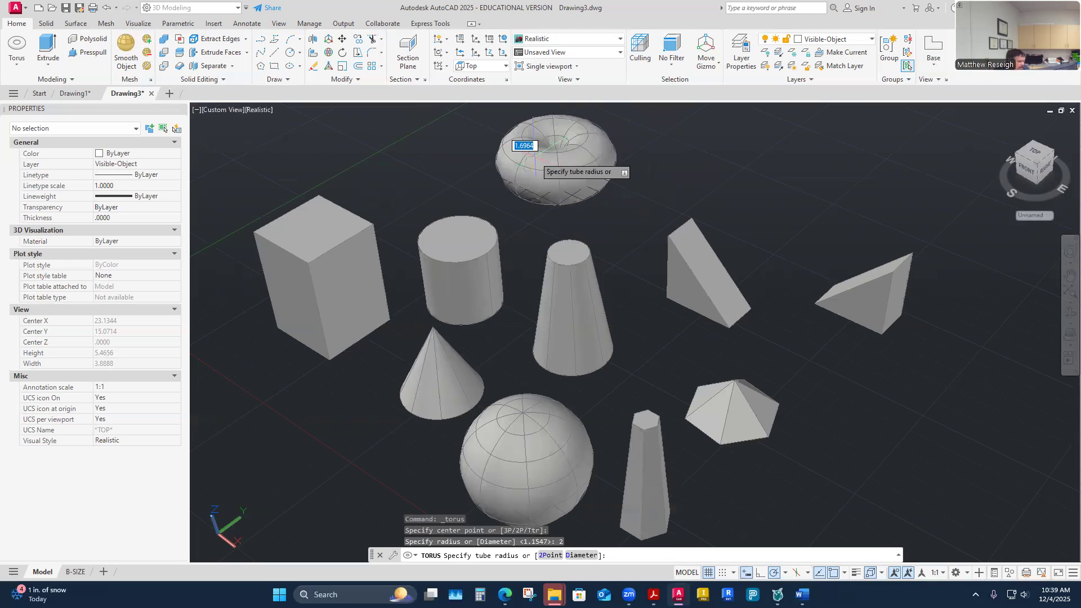
text(5)
key(Return)
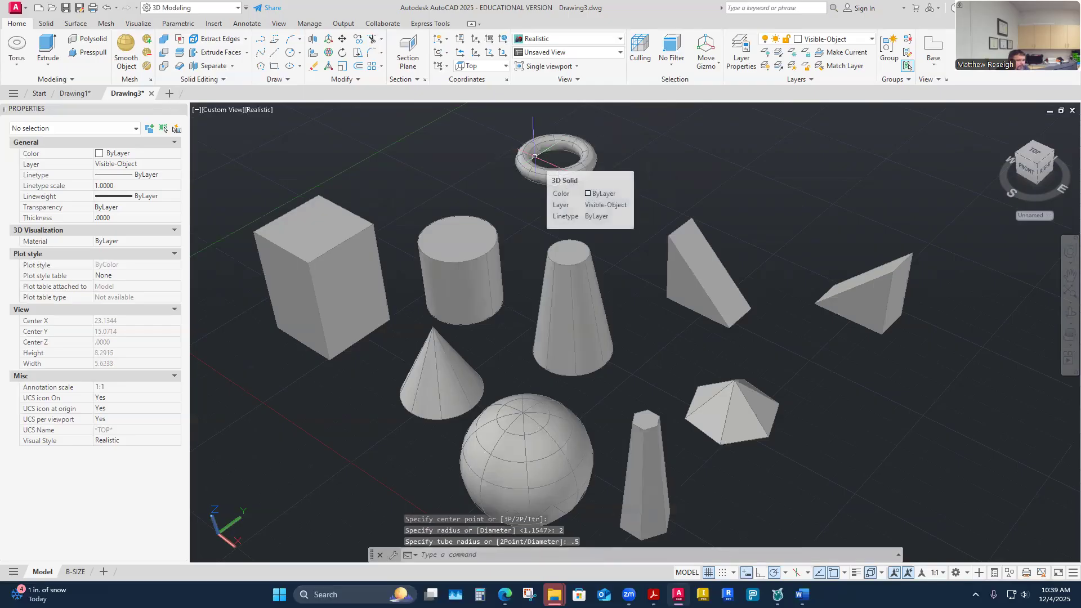
- Delete the second wedge, the outermost one with the reversed slope
scroll(533, 139, up, 1)
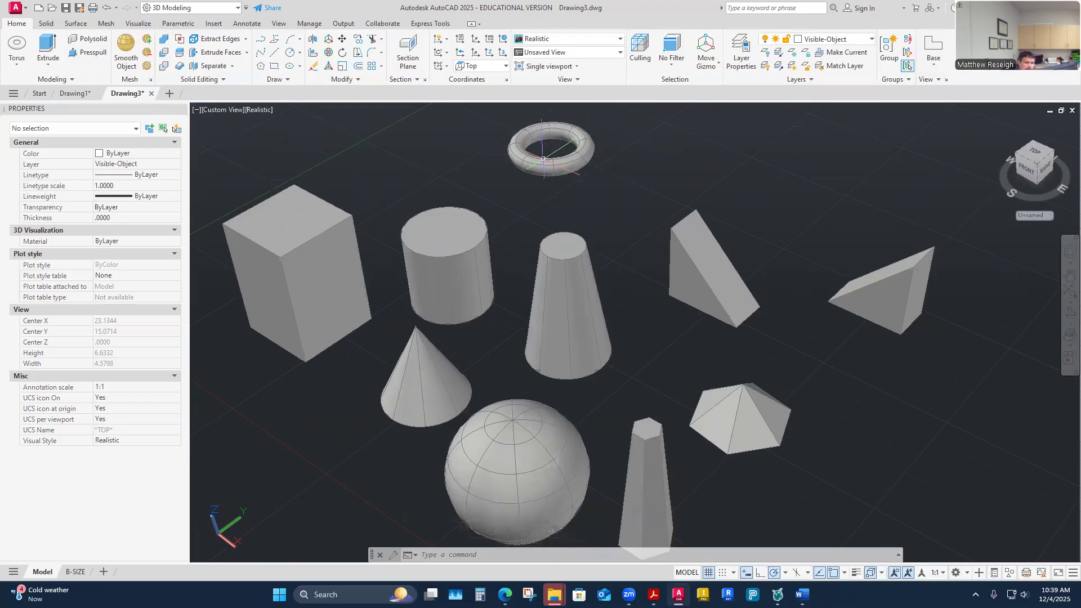
scroll(594, 248, down, 5)
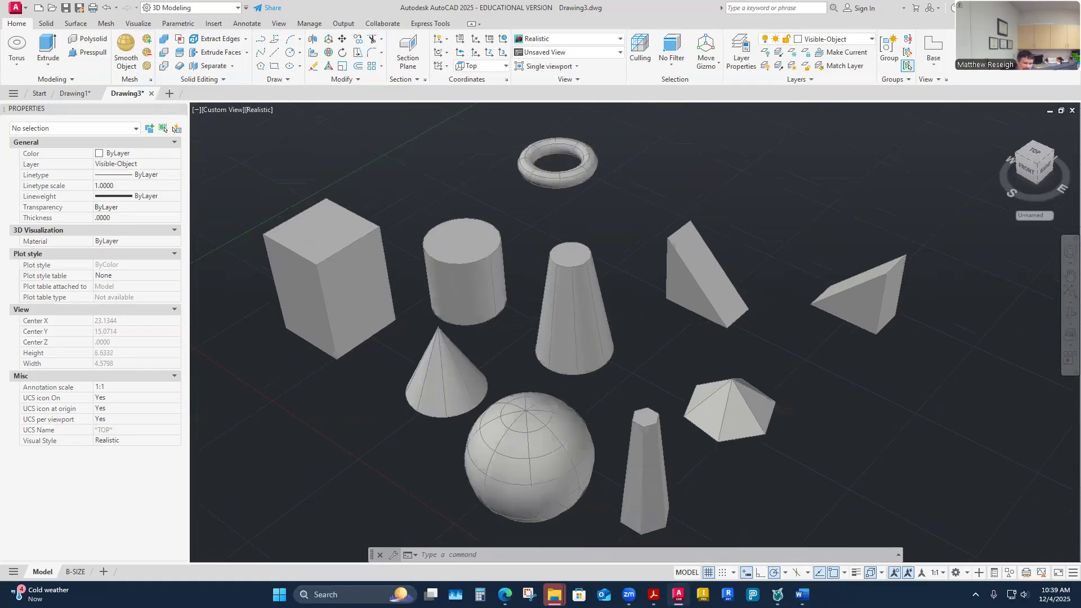
scroll(595, 254, down, 4)
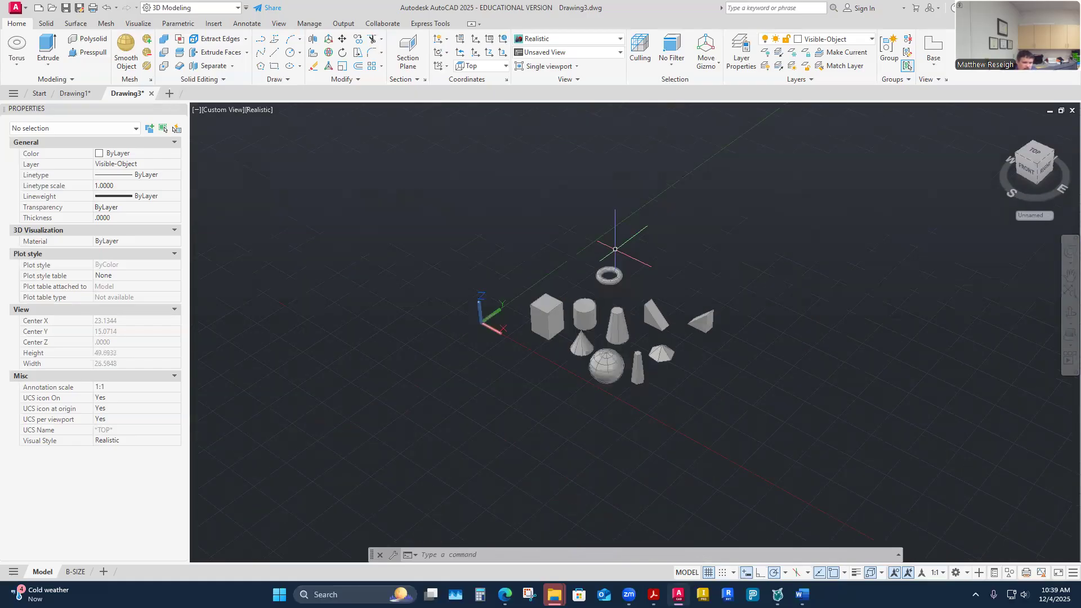
scroll(615, 249, up, 5)
click(797, 311)
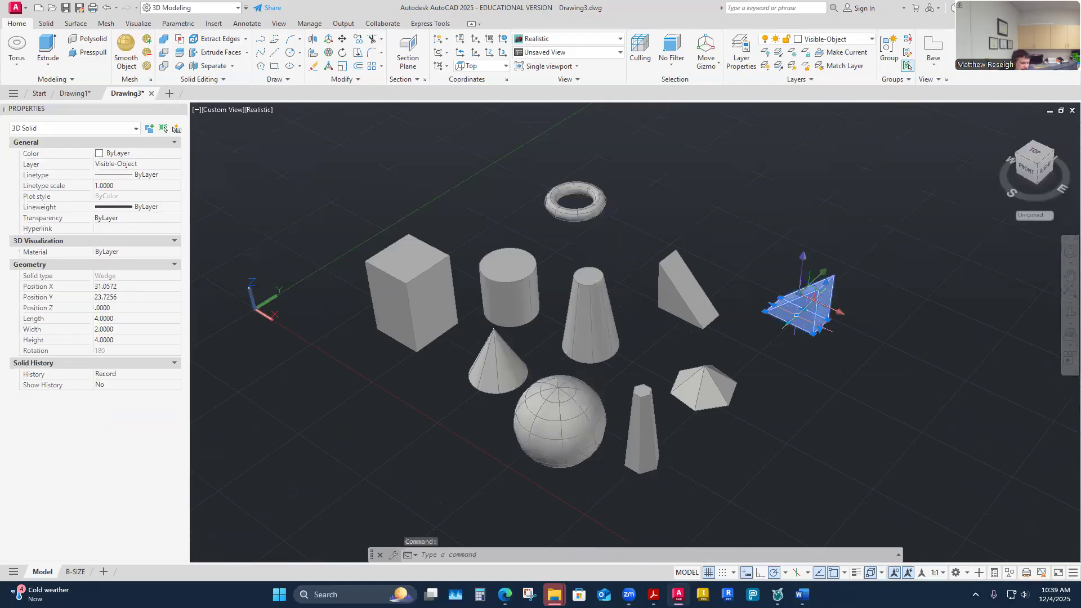
key(Delete)
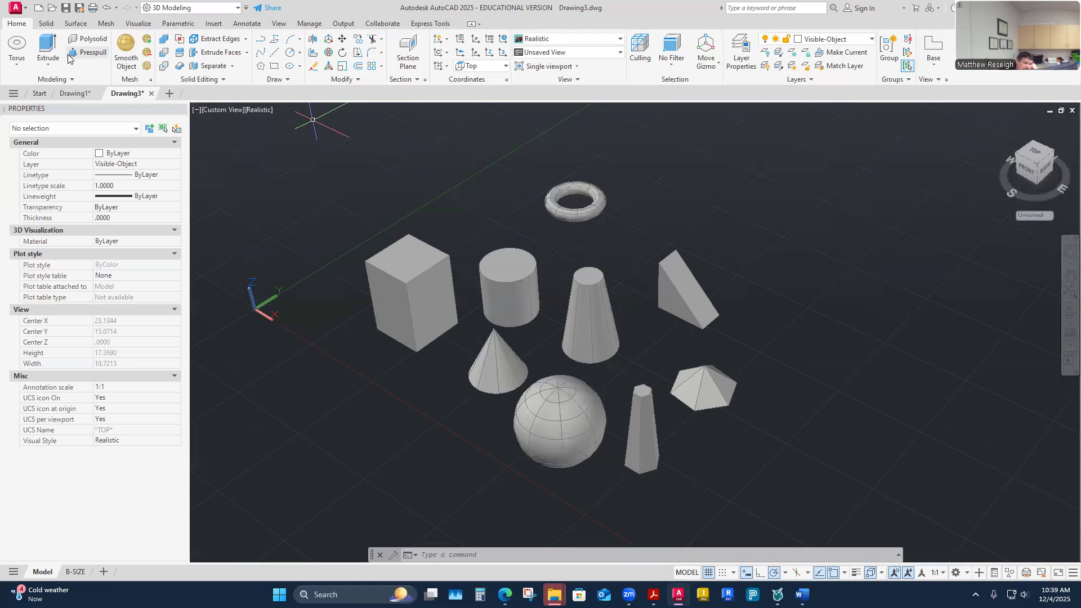
- Save the drawing as CADD1108-3D-ObjectsInClass in the CADD 1108 3D Objects folder
click(78, 7)
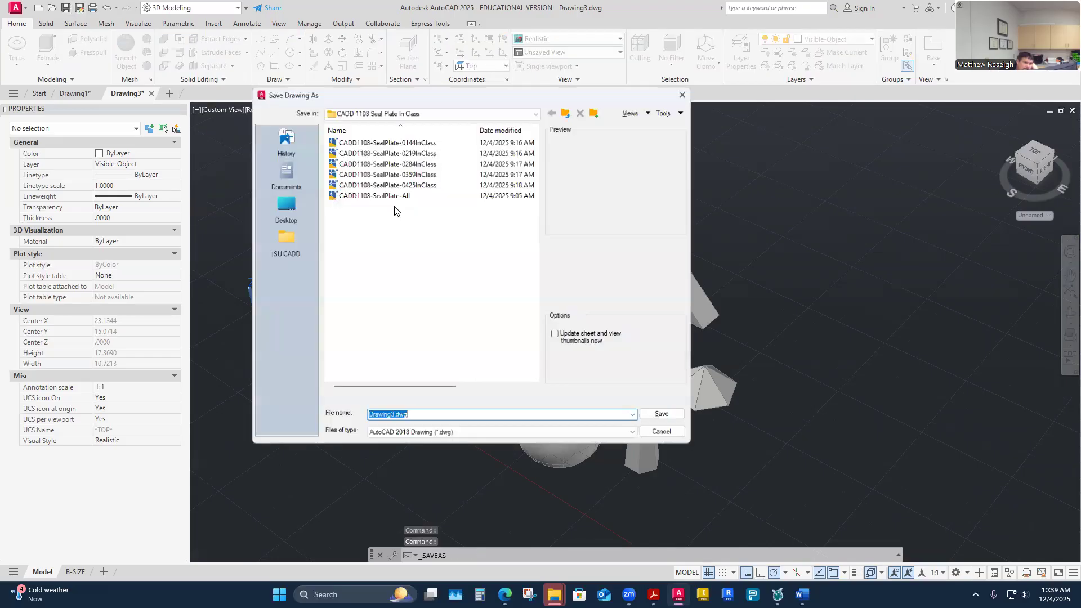
click(567, 113)
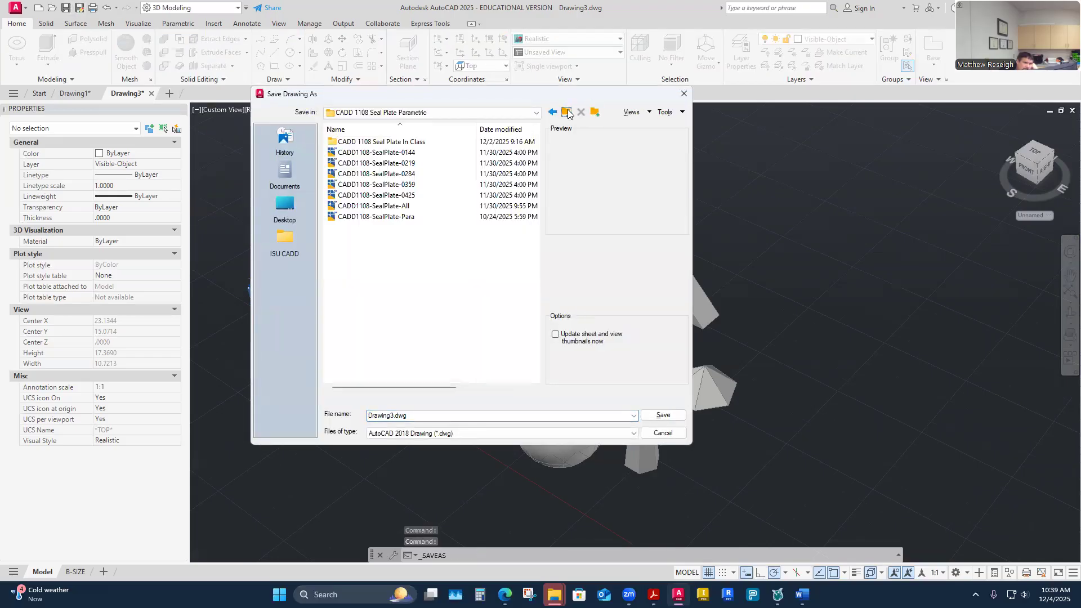
click(567, 113)
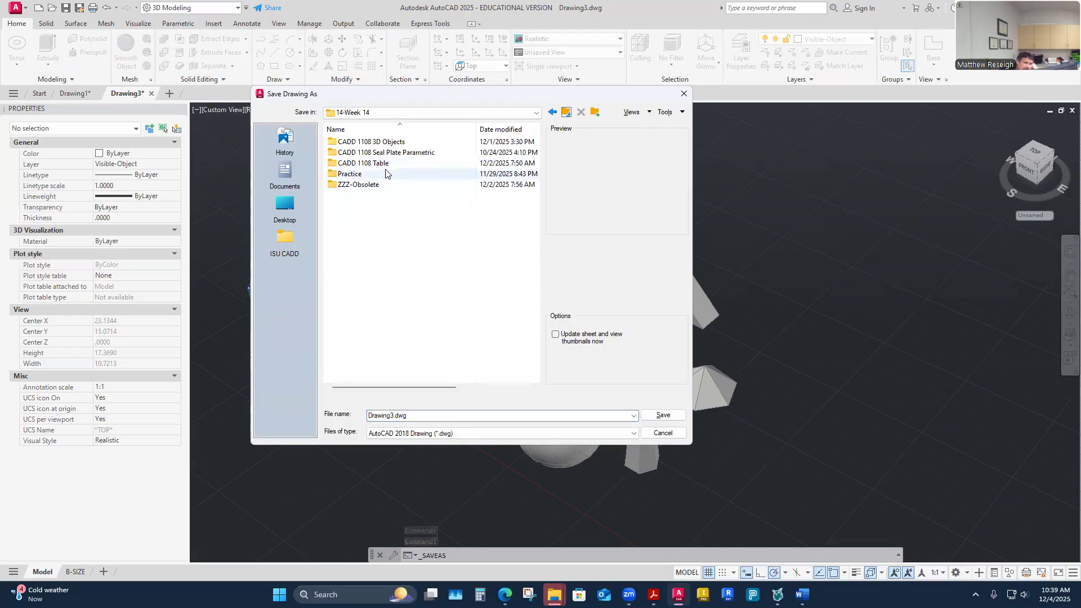
double_click(388, 142)
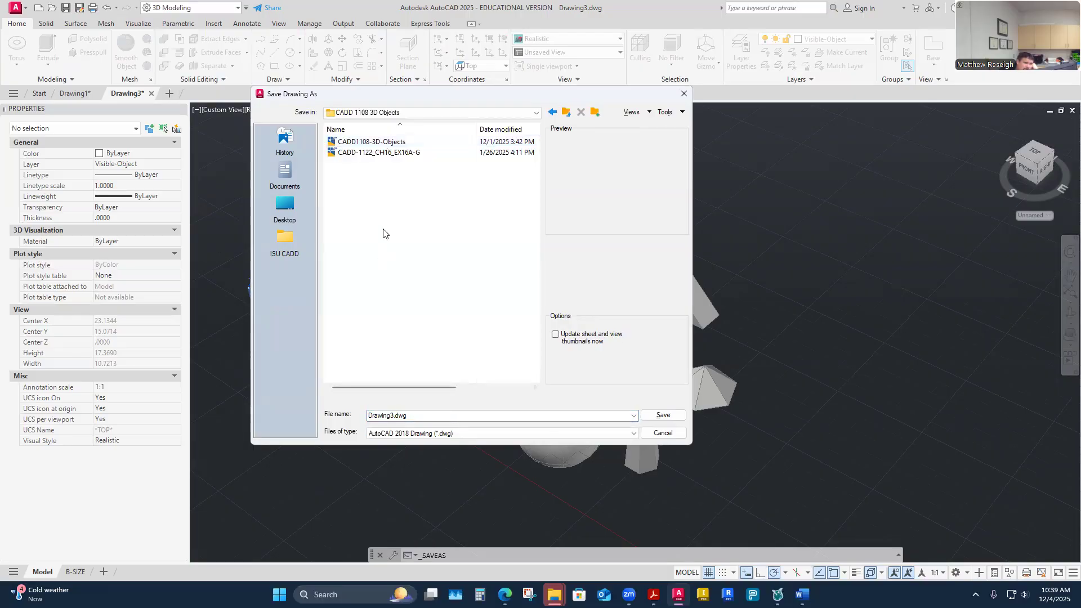
click(393, 142)
click(439, 417)
click(439, 416)
text(InC)
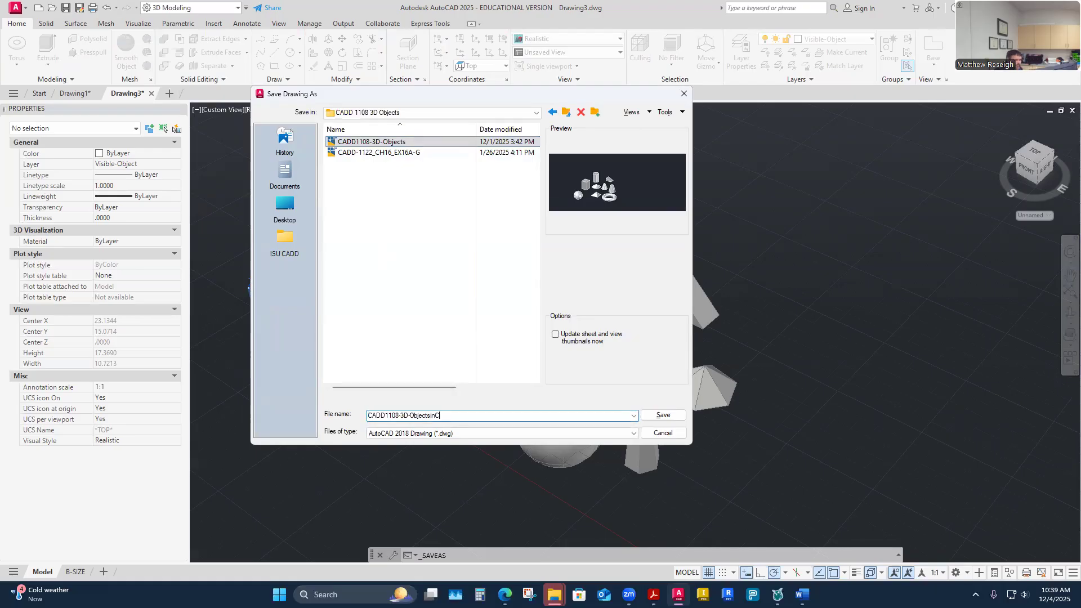
text(lass)
click(663, 415)
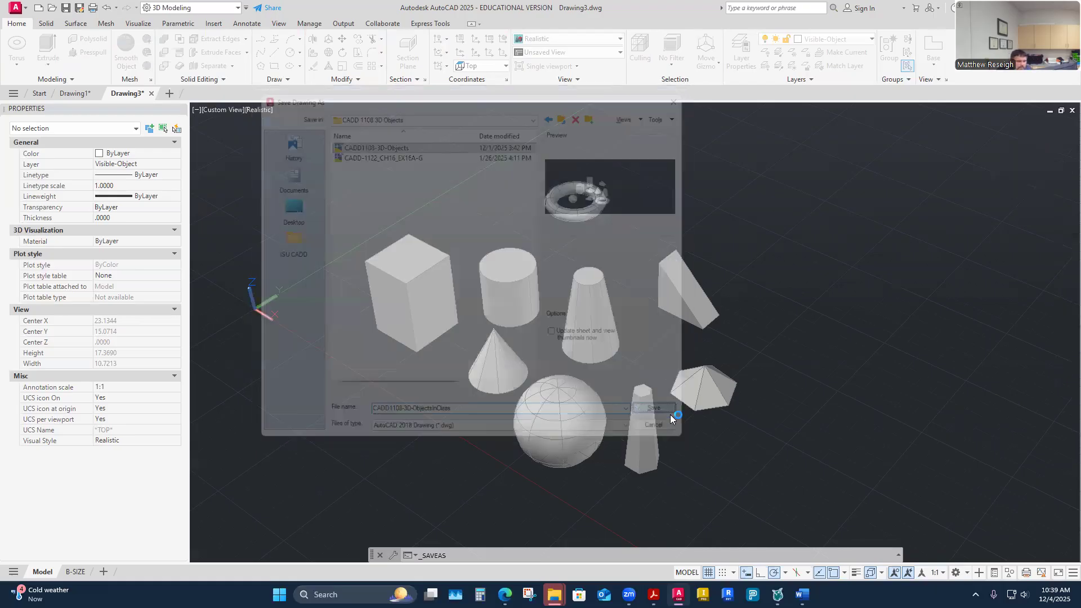
- Turn the model view slightly to see the solids more from the front and switch to the B-SIZE layout
shift+middle_drag(579, 341, 647, 293)
click(76, 572)
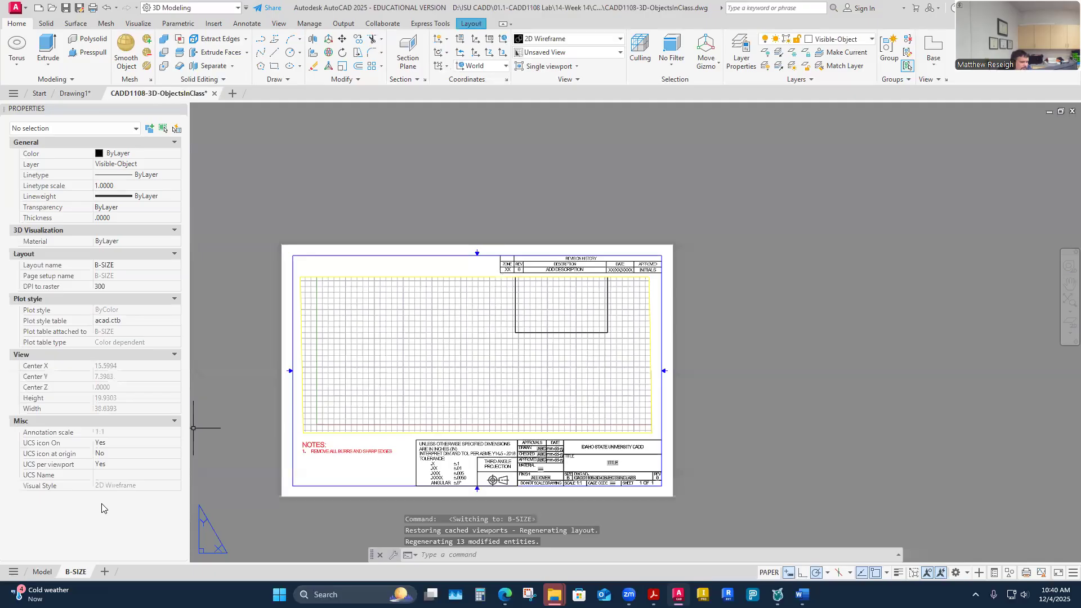
click(42, 572)
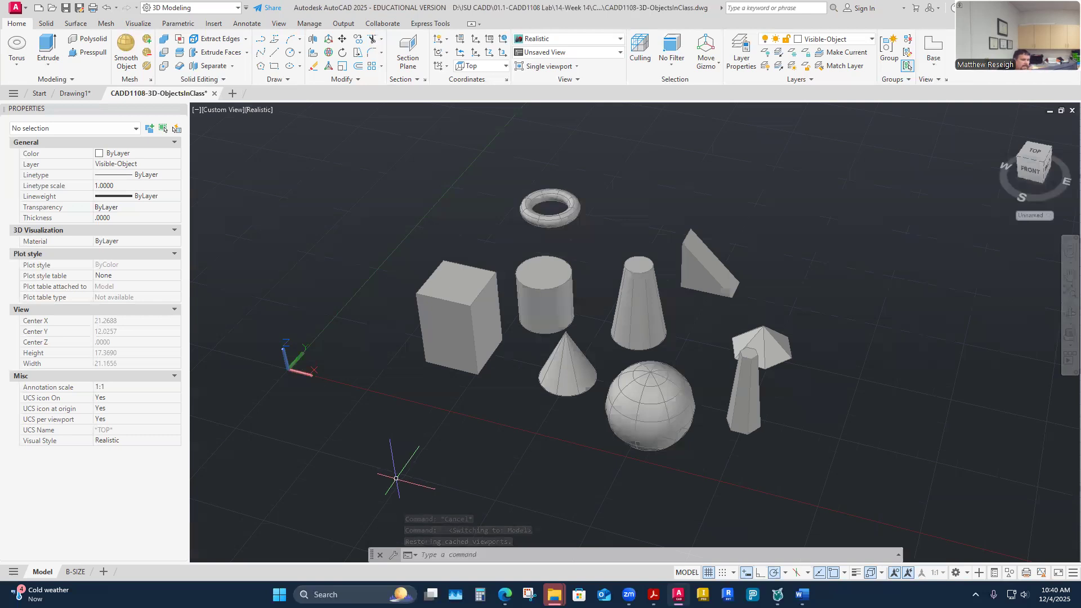
click(74, 572)
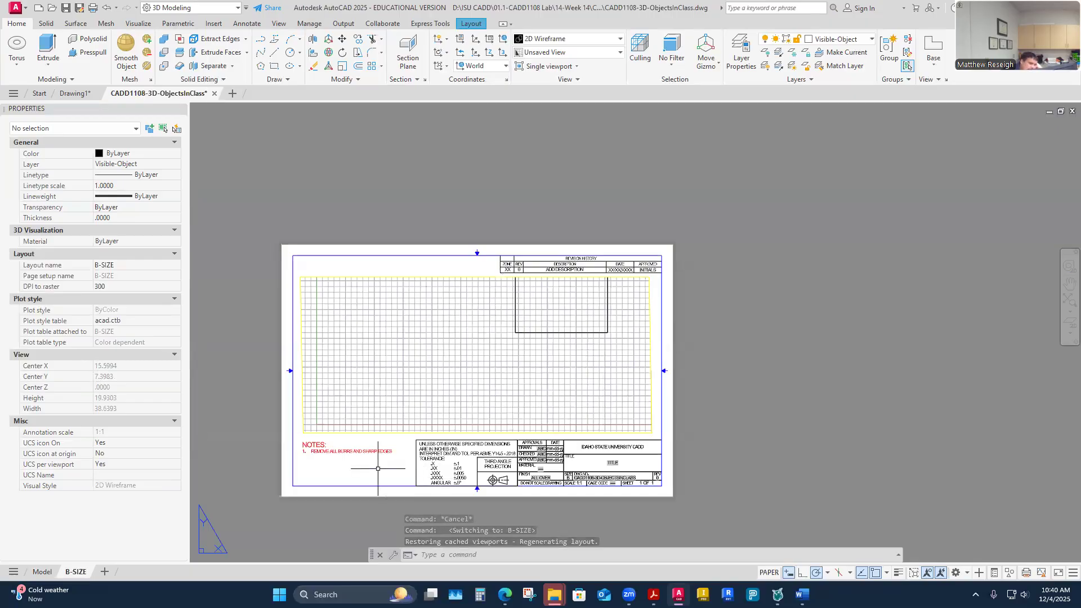
- Delete the gridded viewport from the B-SIZE layout and return to model space
click(385, 432)
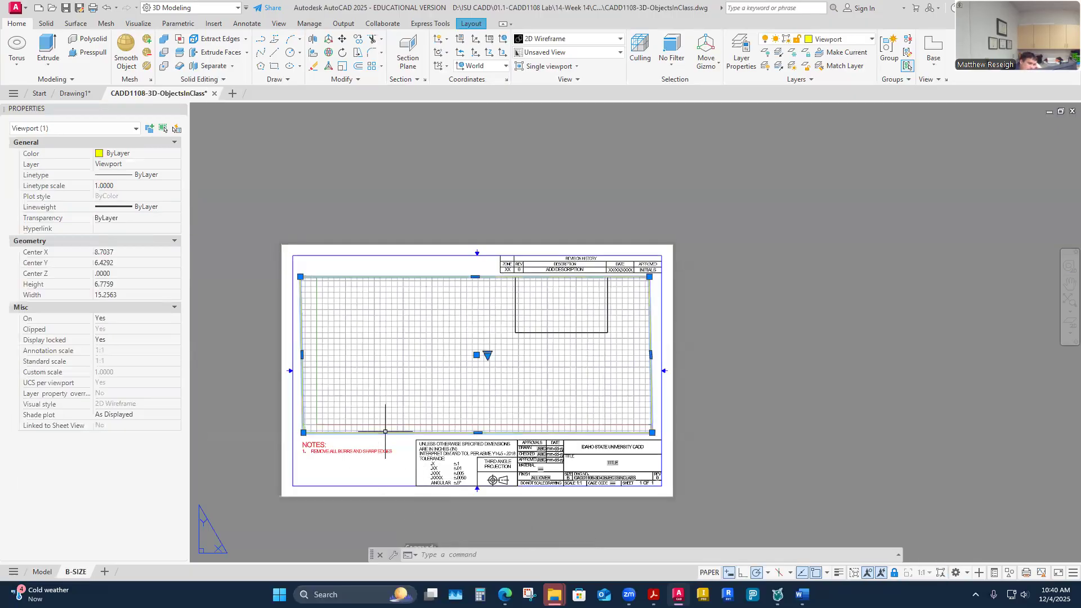
key(Delete)
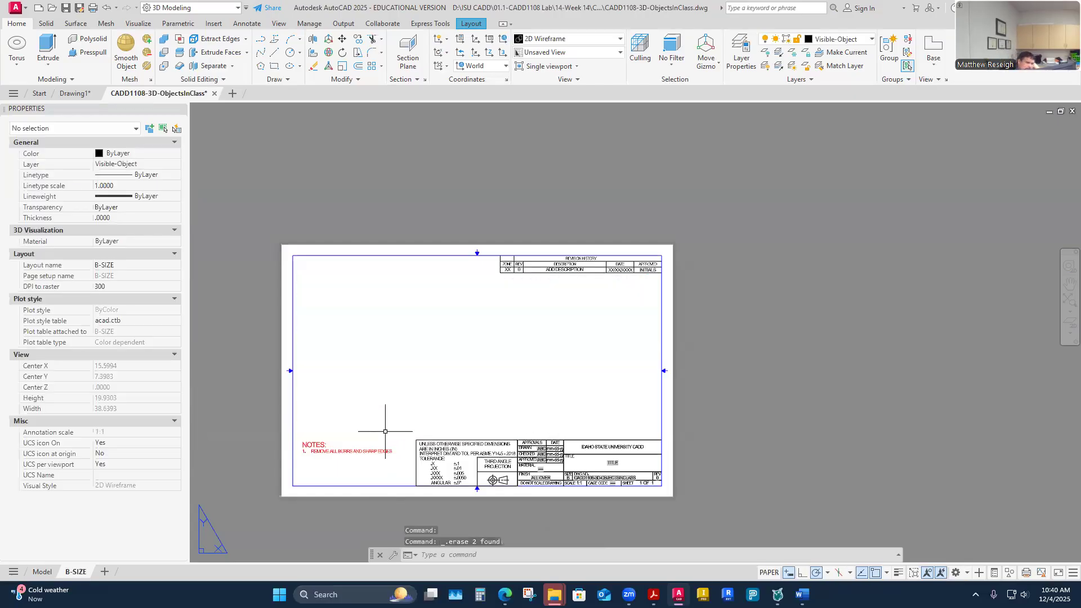
scroll(460, 412, down, 4)
scroll(449, 413, up, 4)
click(38, 572)
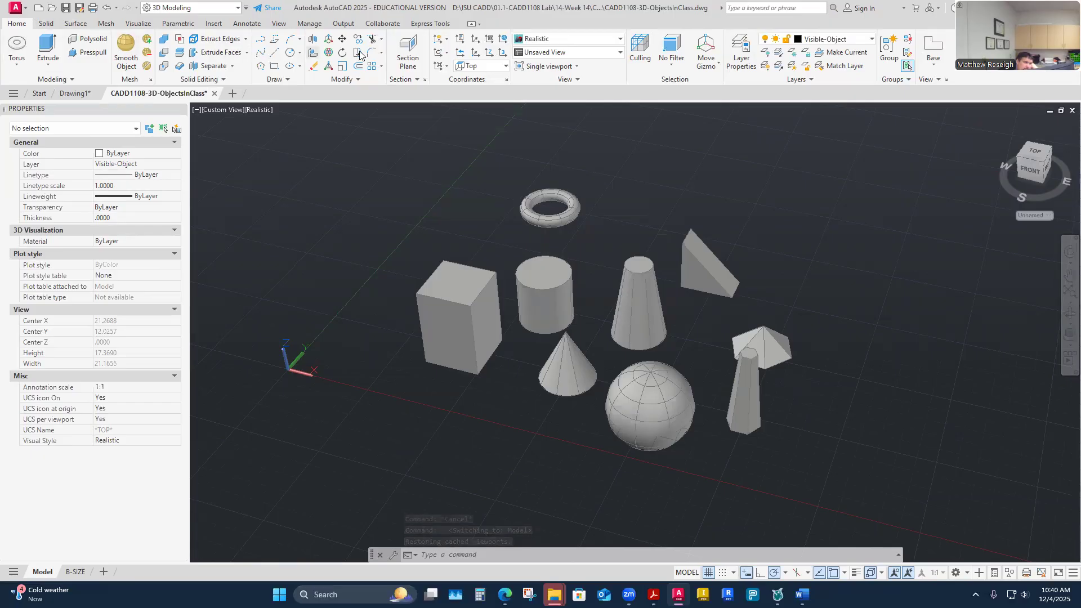
- Create a base view of only the cone from model space on the B-SIZE layout, front orientation at 1:1, above the notes
click(937, 81)
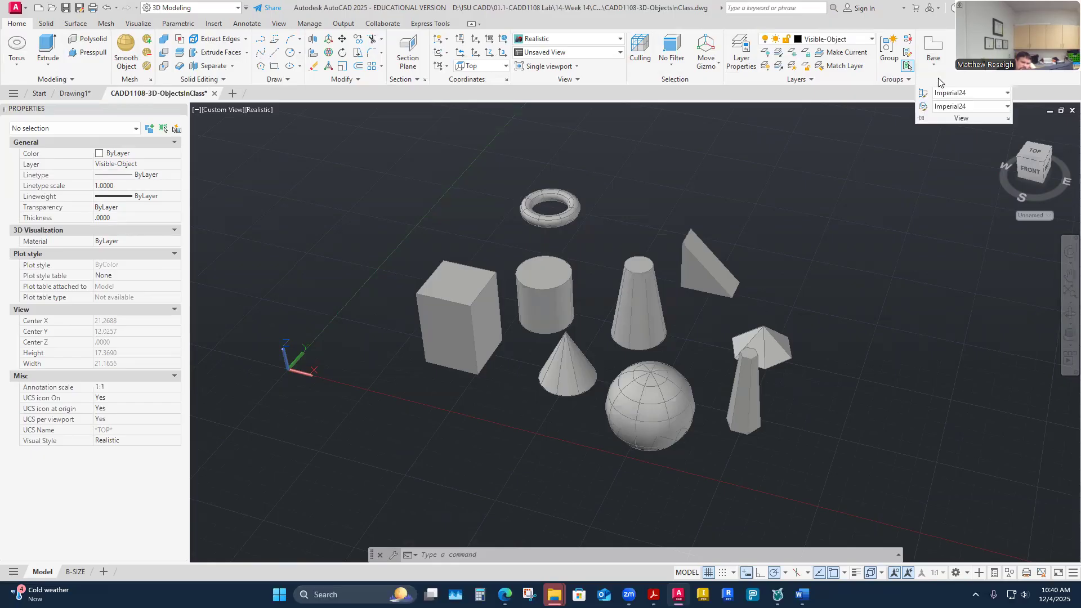
click(938, 57)
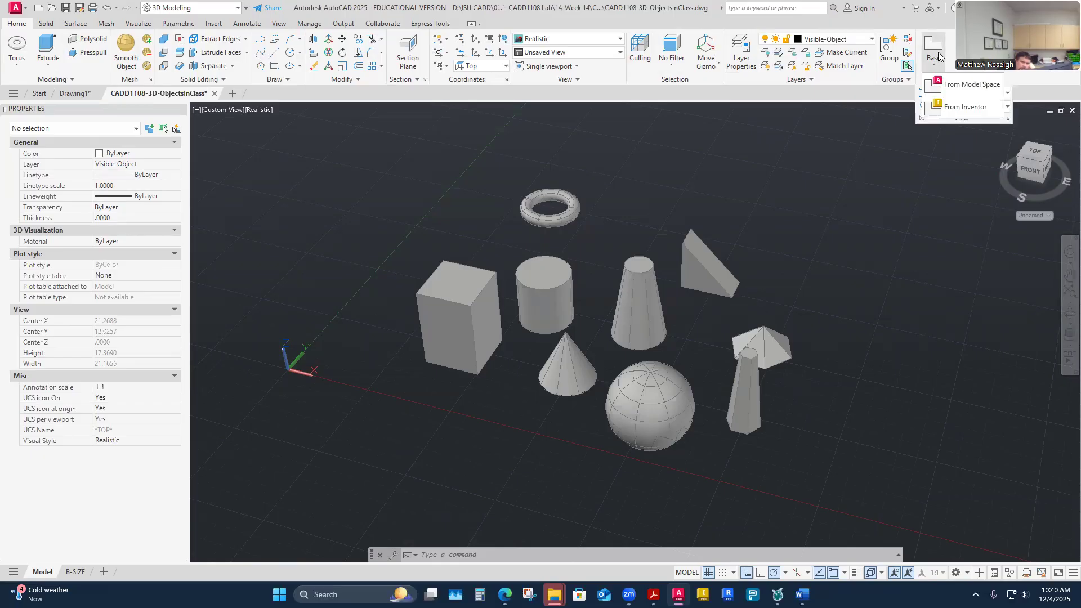
click(964, 85)
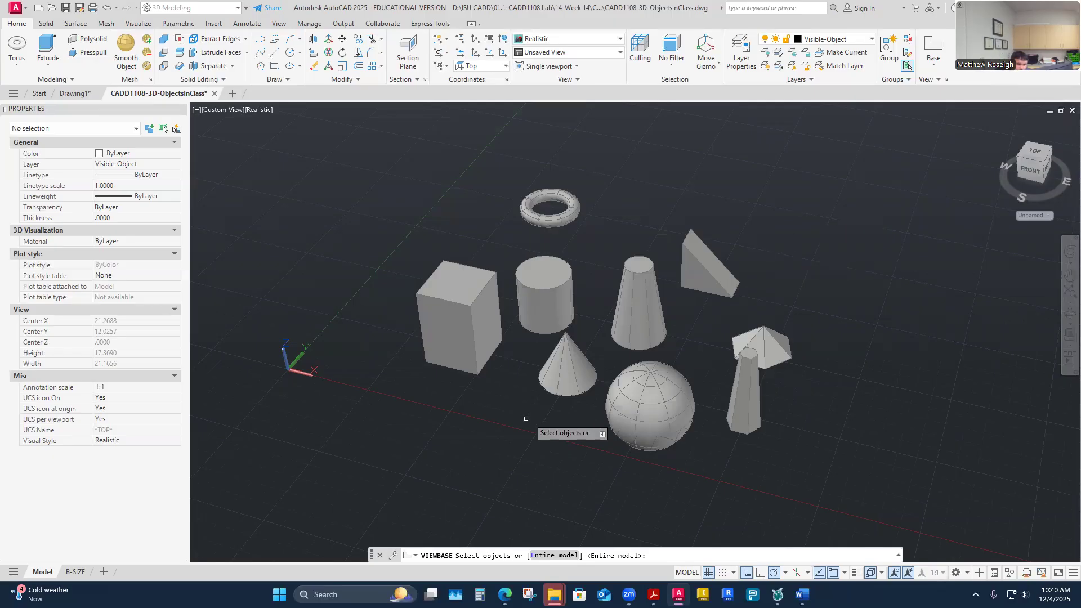
click(553, 379)
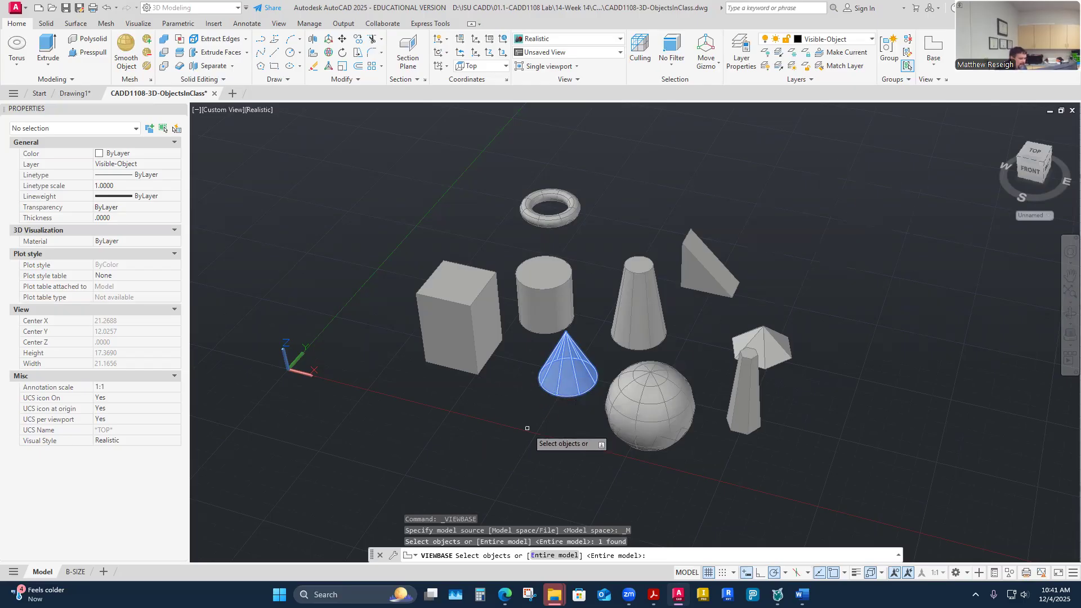
key(Return)
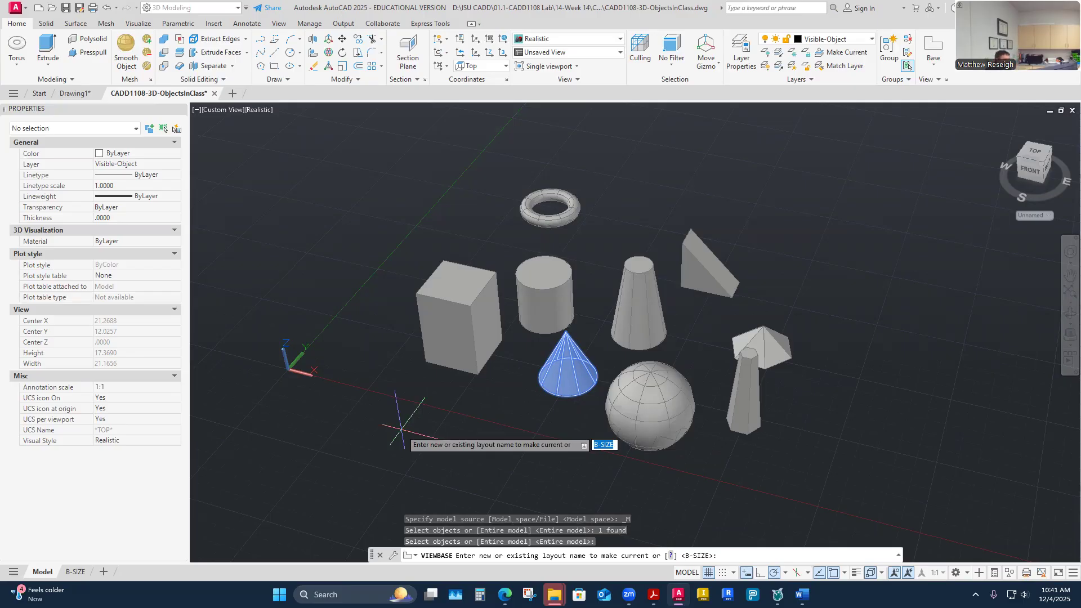
key(Return)
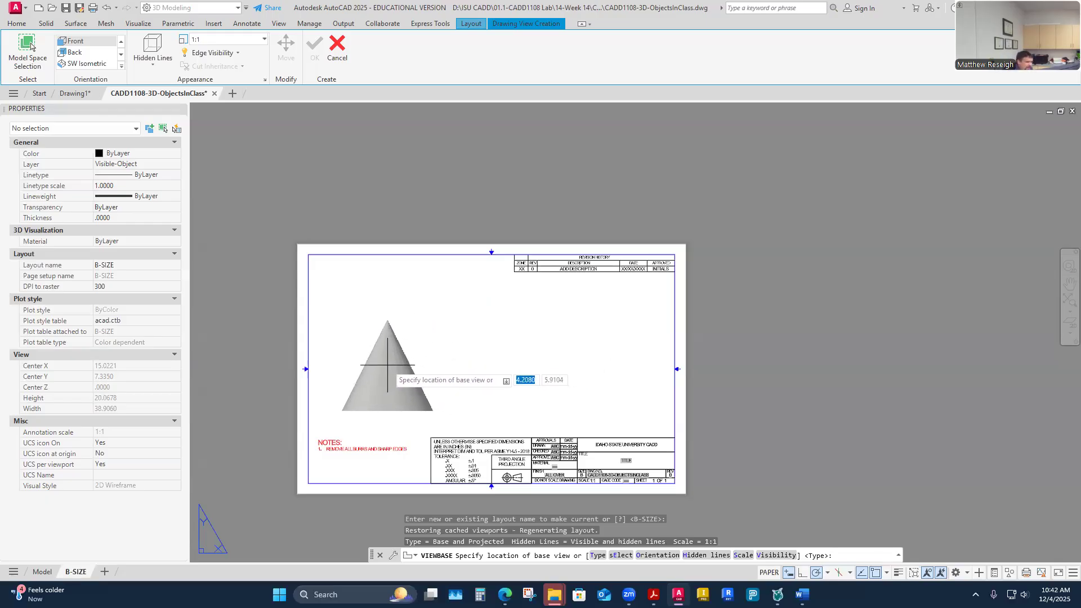
click(388, 368)
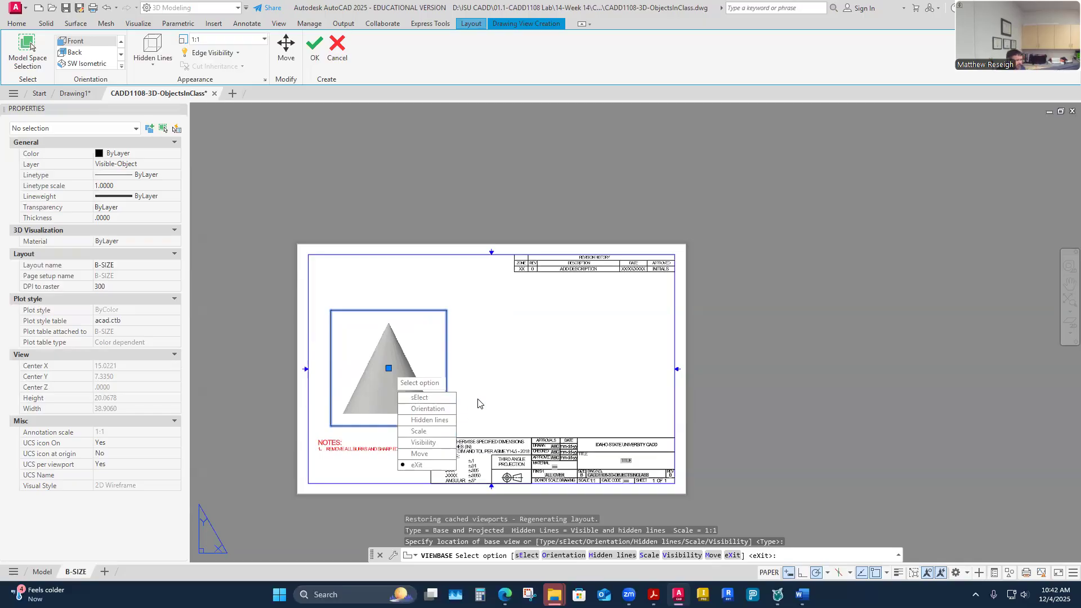
key(Return)
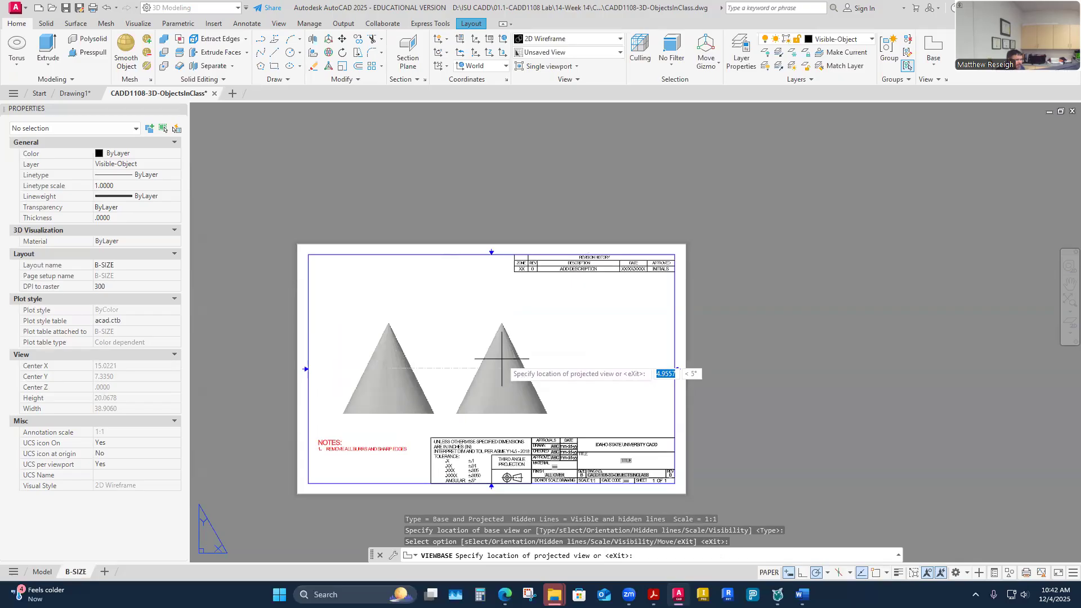
- Project top, right-side and isometric views from the cone's base view and finish the view creation
click(388, 236)
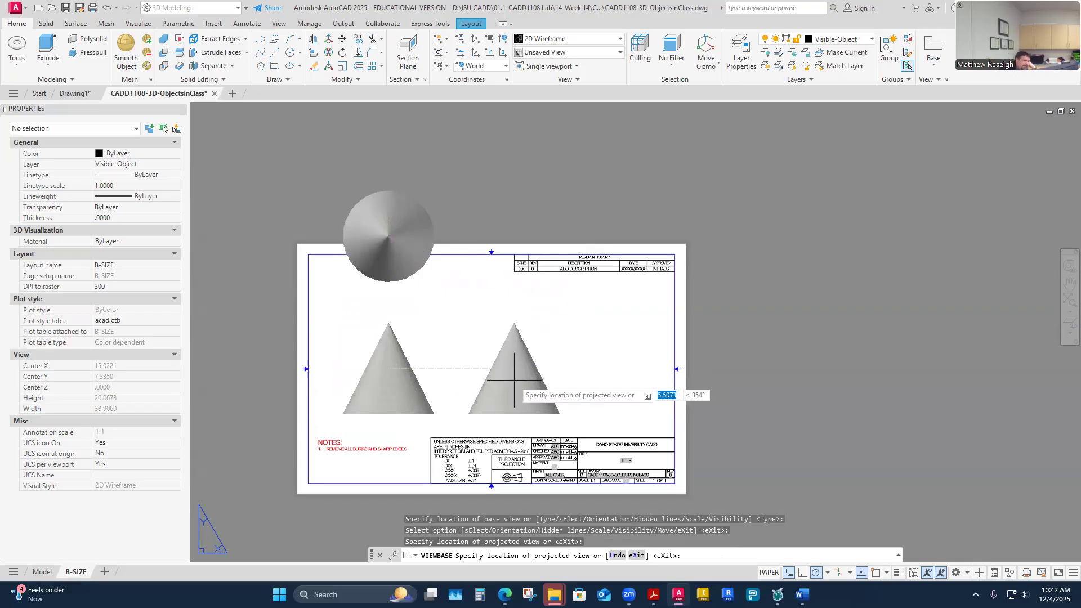
click(526, 384)
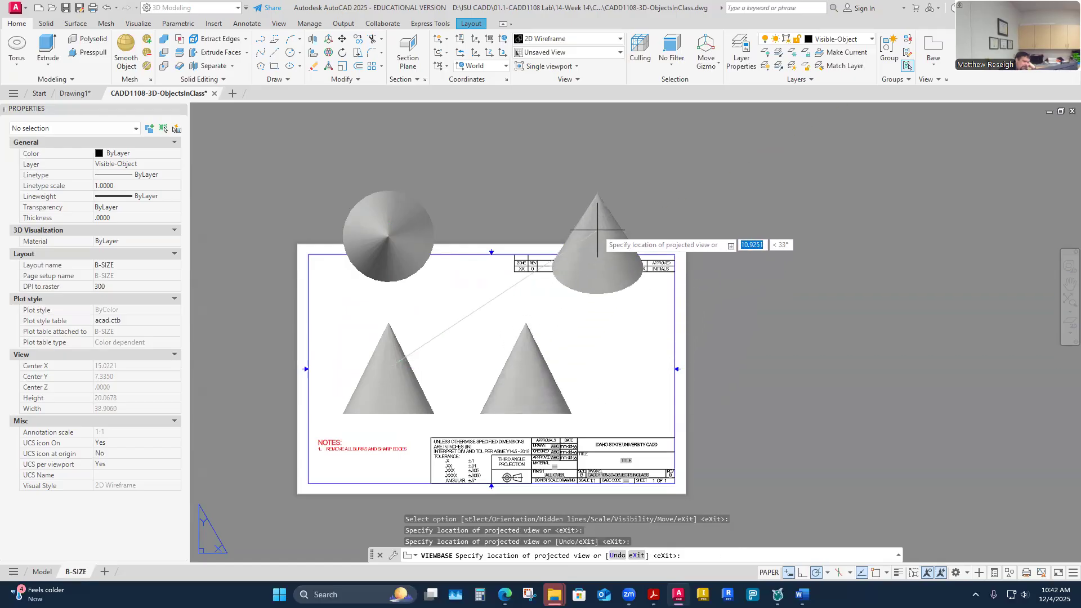
click(605, 275)
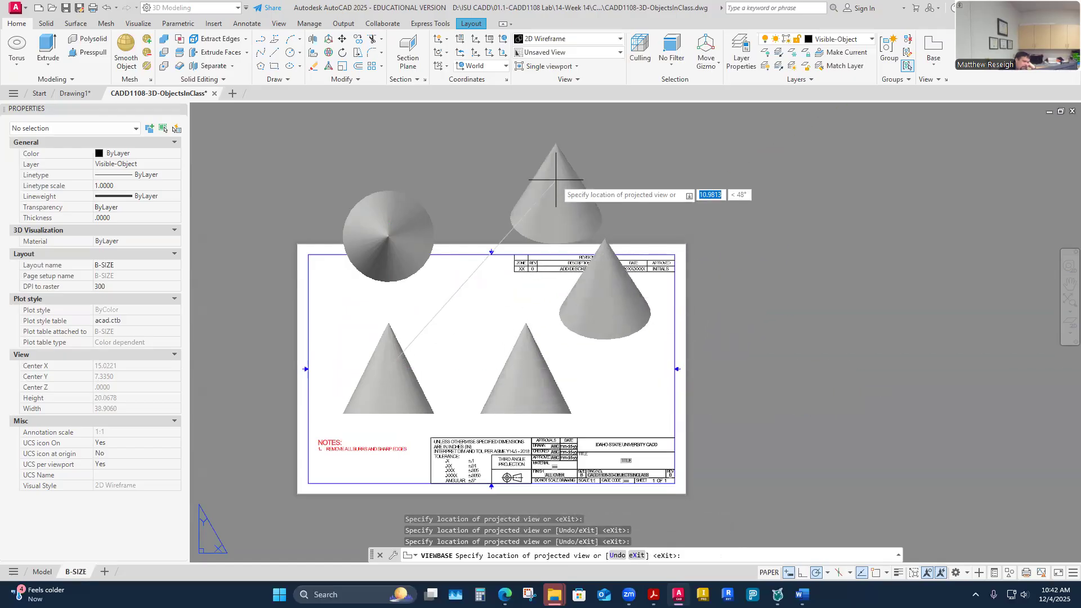
key(Return)
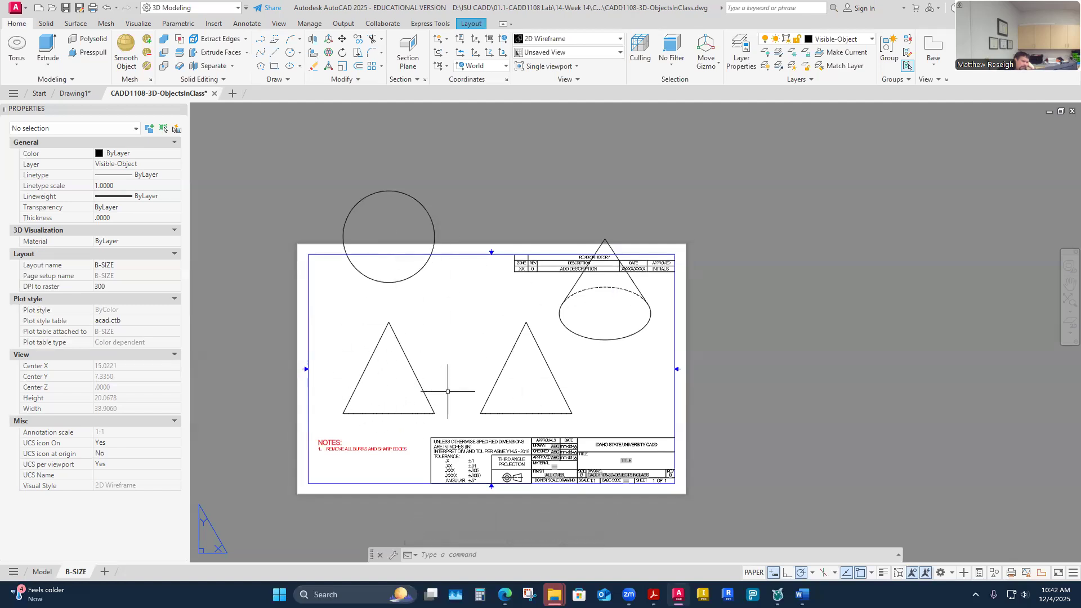
- Examine the base, top, side and isometric cone views one by one as separate drawing view objects
click(413, 351)
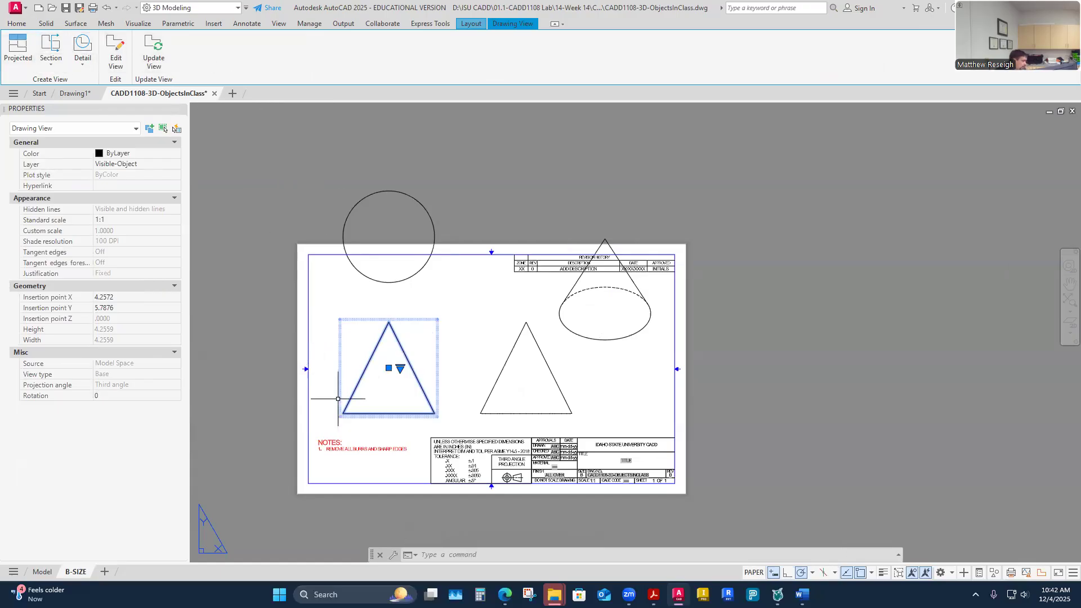
key(Escape)
key(Escape)
click(425, 274)
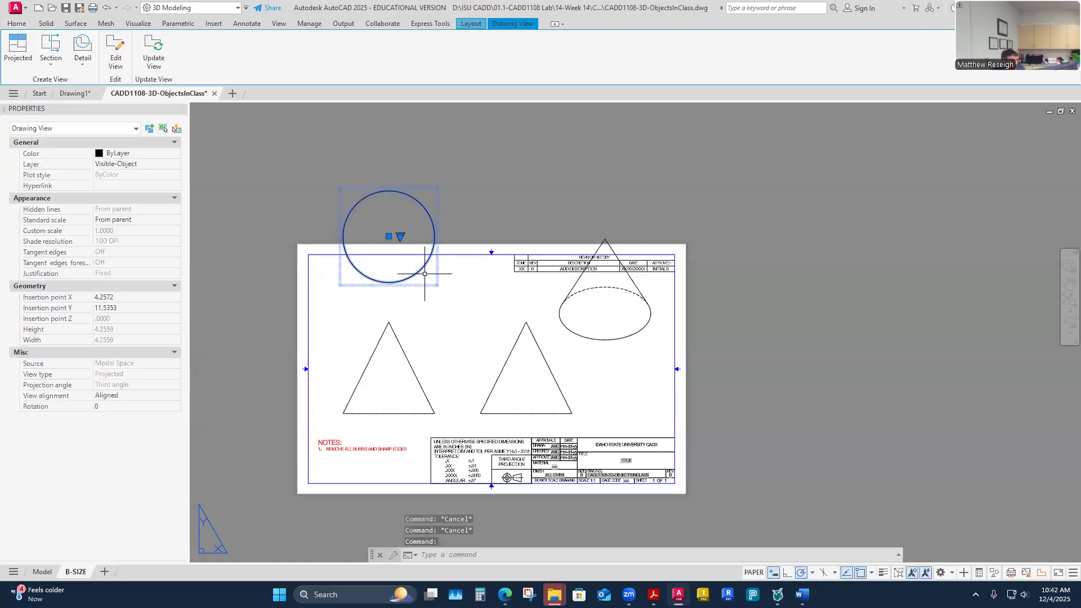
key(Escape)
click(493, 352)
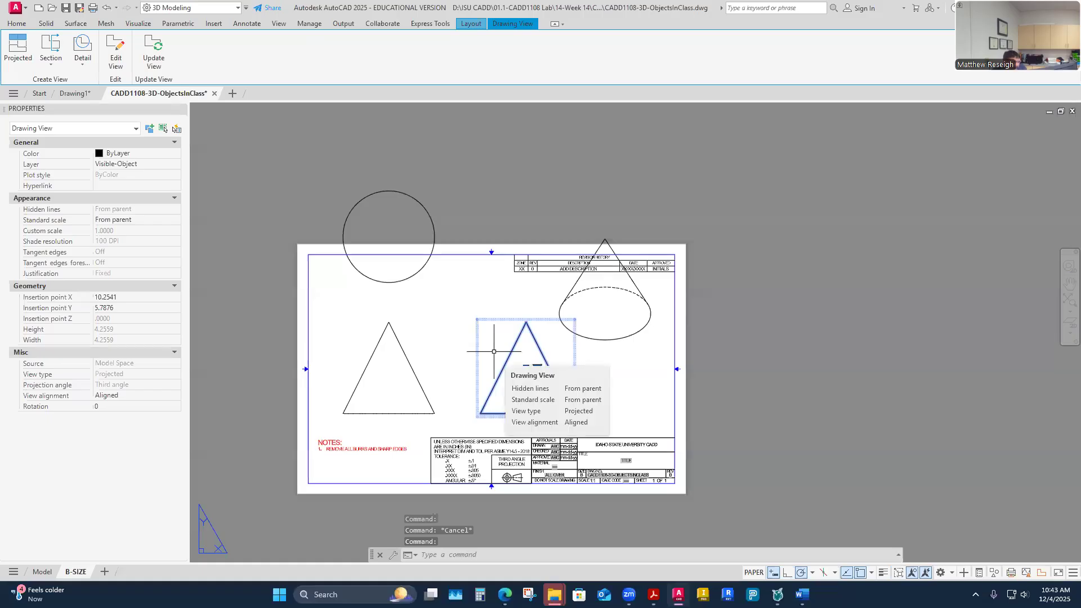
key(Escape)
click(556, 295)
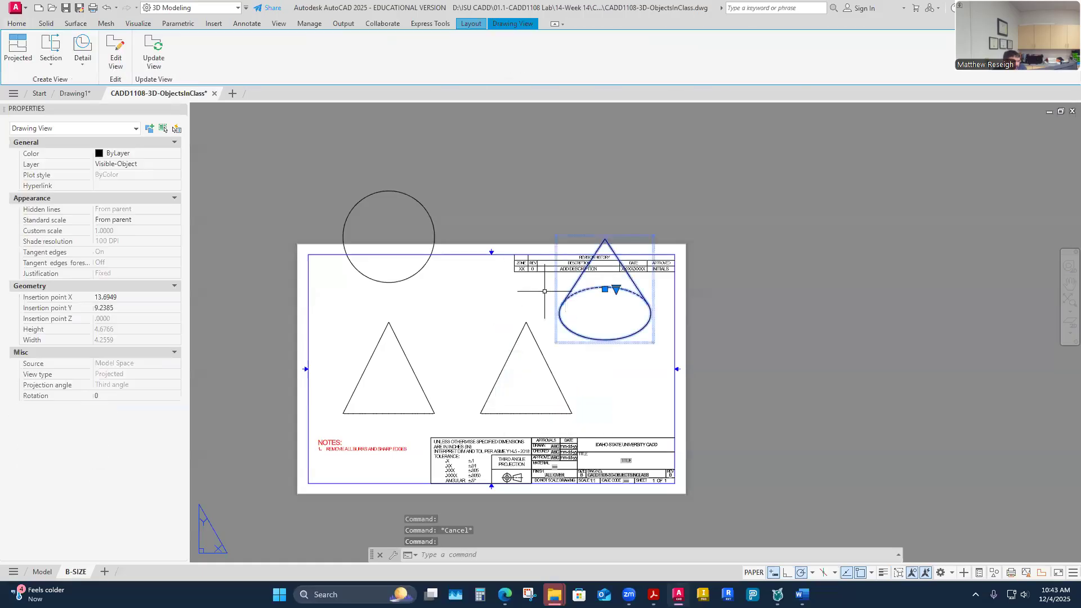
key(Escape)
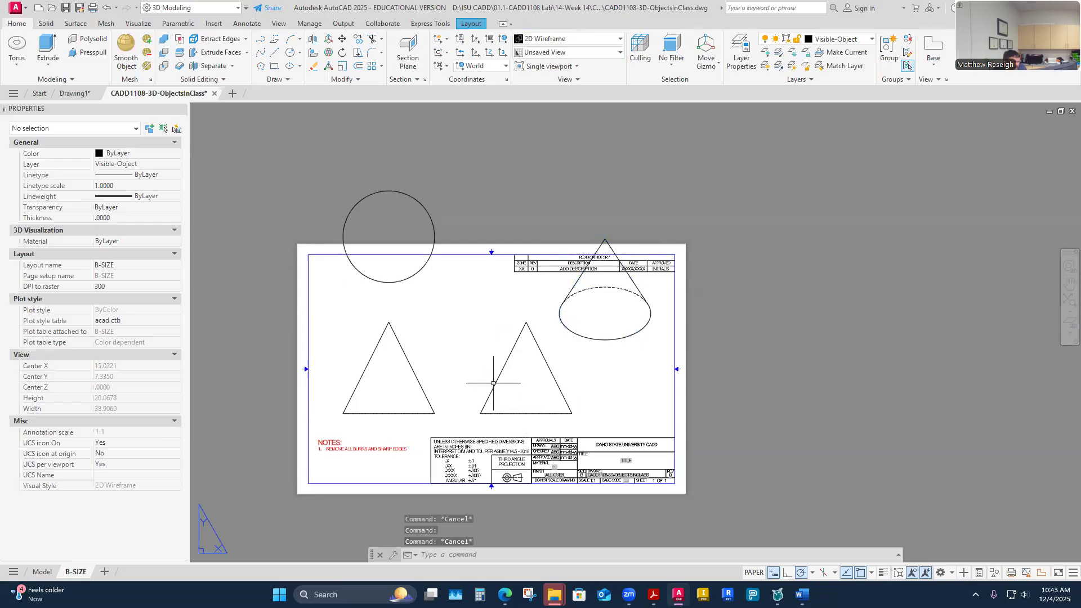
- Delete all four cone views from the B-SIZE layout and return to model space
click(494, 380)
key(Delete)
click(571, 332)
key(Delete)
click(394, 235)
key(Delete)
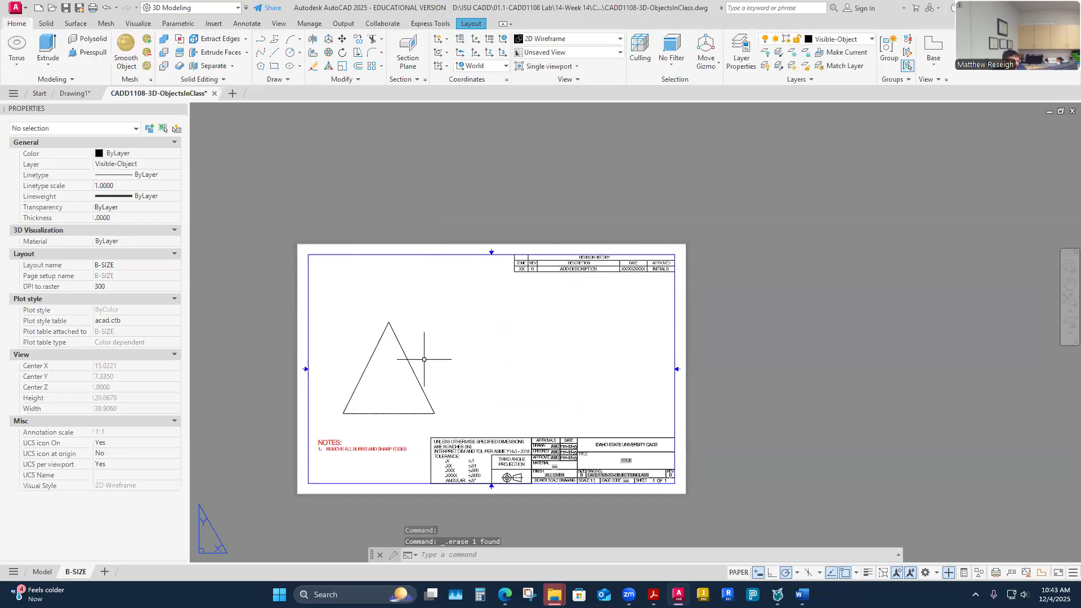
click(419, 359)
key(Delete)
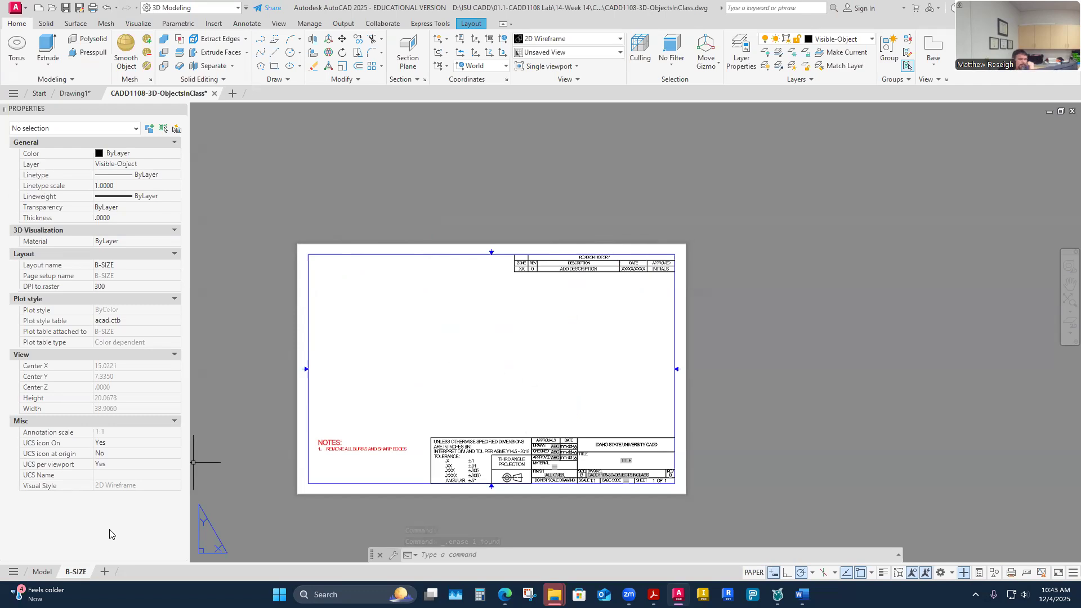
click(42, 572)
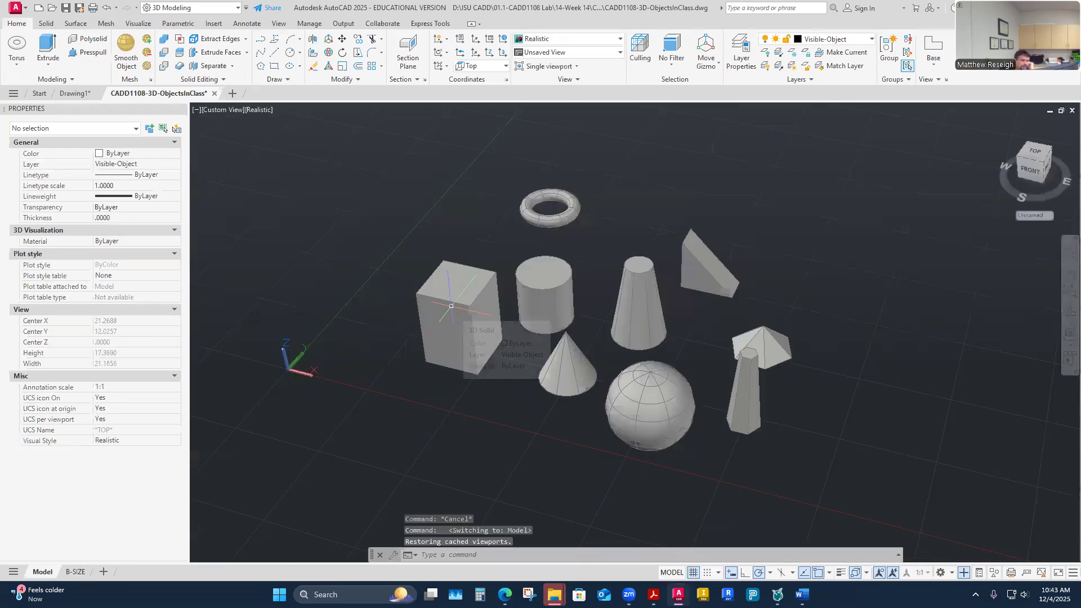